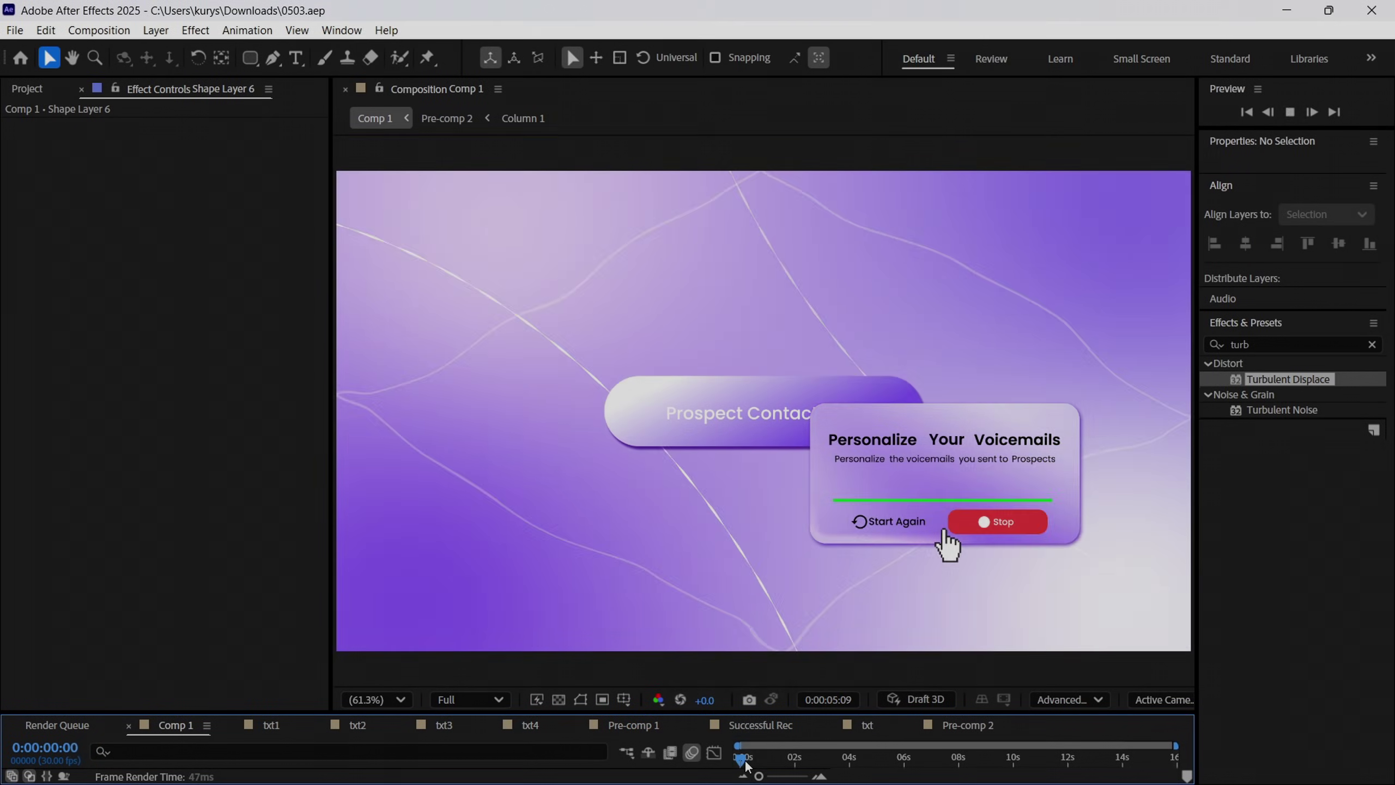
Scrub through and play the finished voicemail card animation in Comp 1, returning to its start.
left_click(767, 761)
left_click_drag(767, 764, 861, 763)
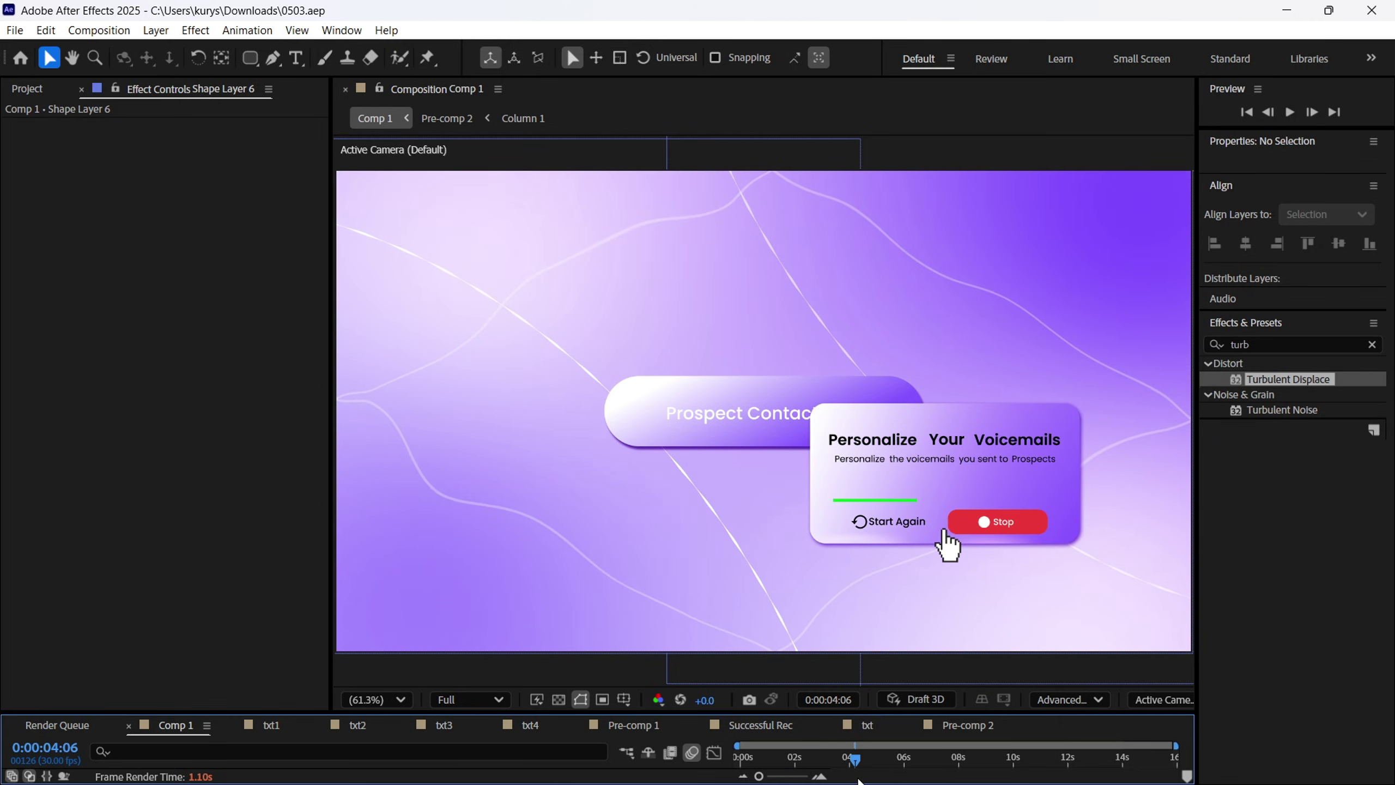
left_click_drag(848, 766, 738, 731)
key("space")
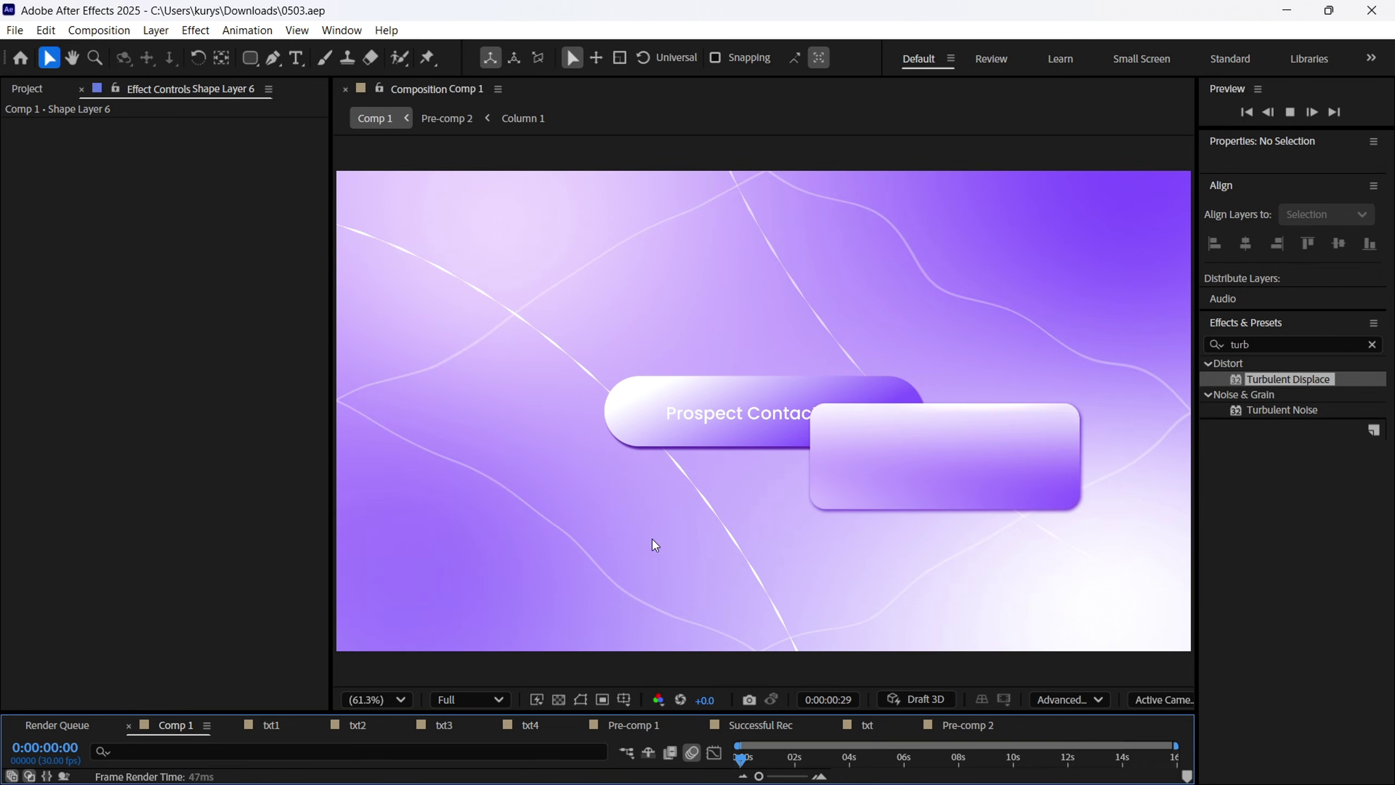
key("space")
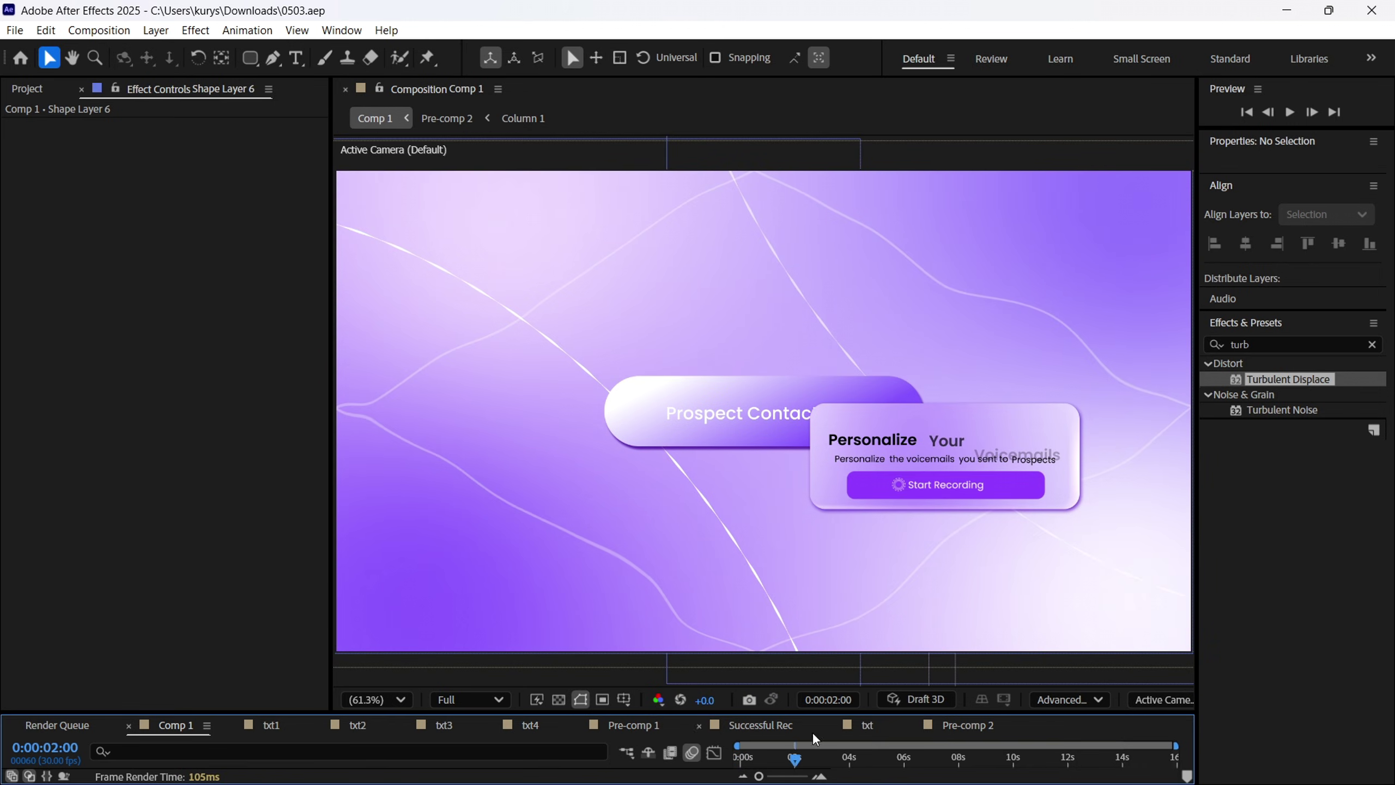
left_click_drag(799, 762, 742, 762)
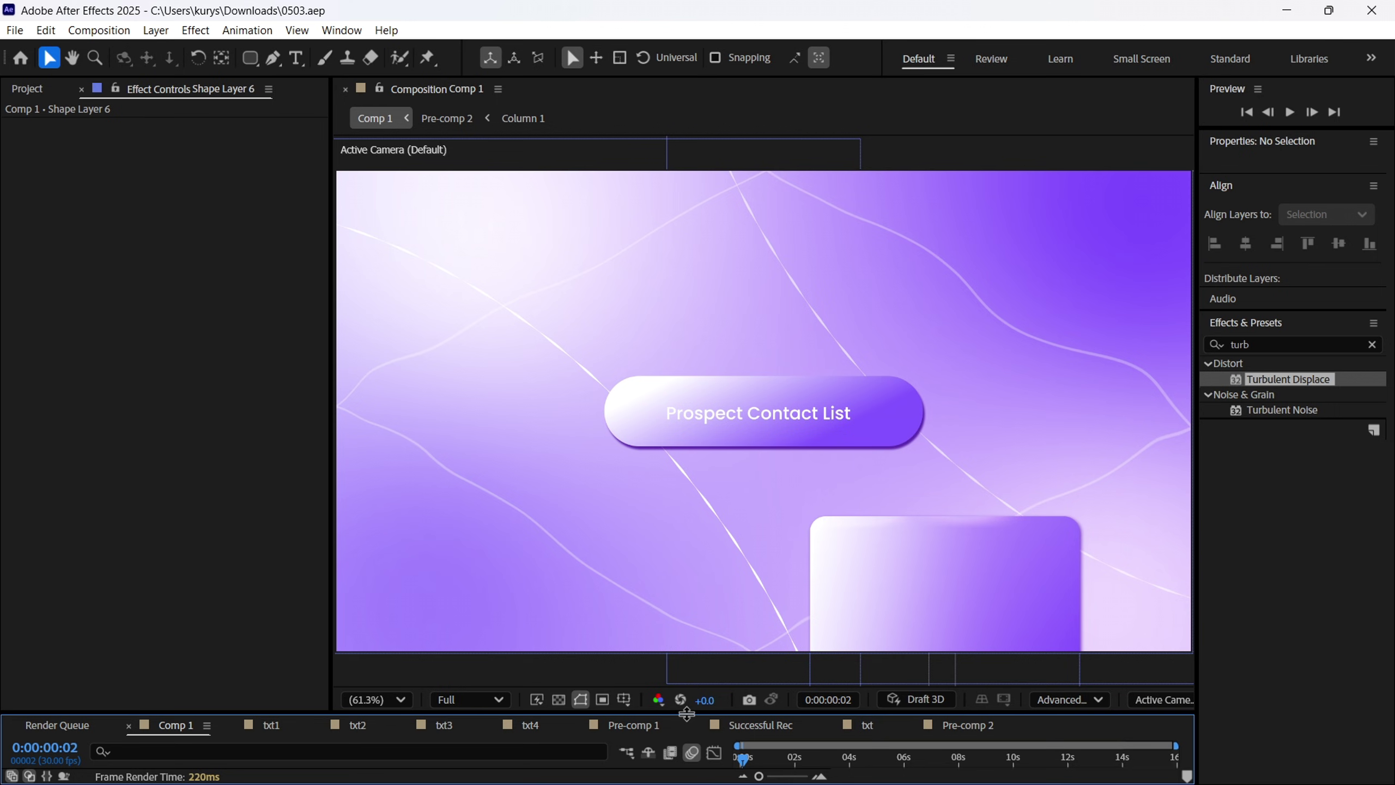
Create a new composition with the Social Media Landscape HD preset, 1920x1080 at 30 fps.
left_click_drag(686, 713, 682, 610)
left_click(98, 30)
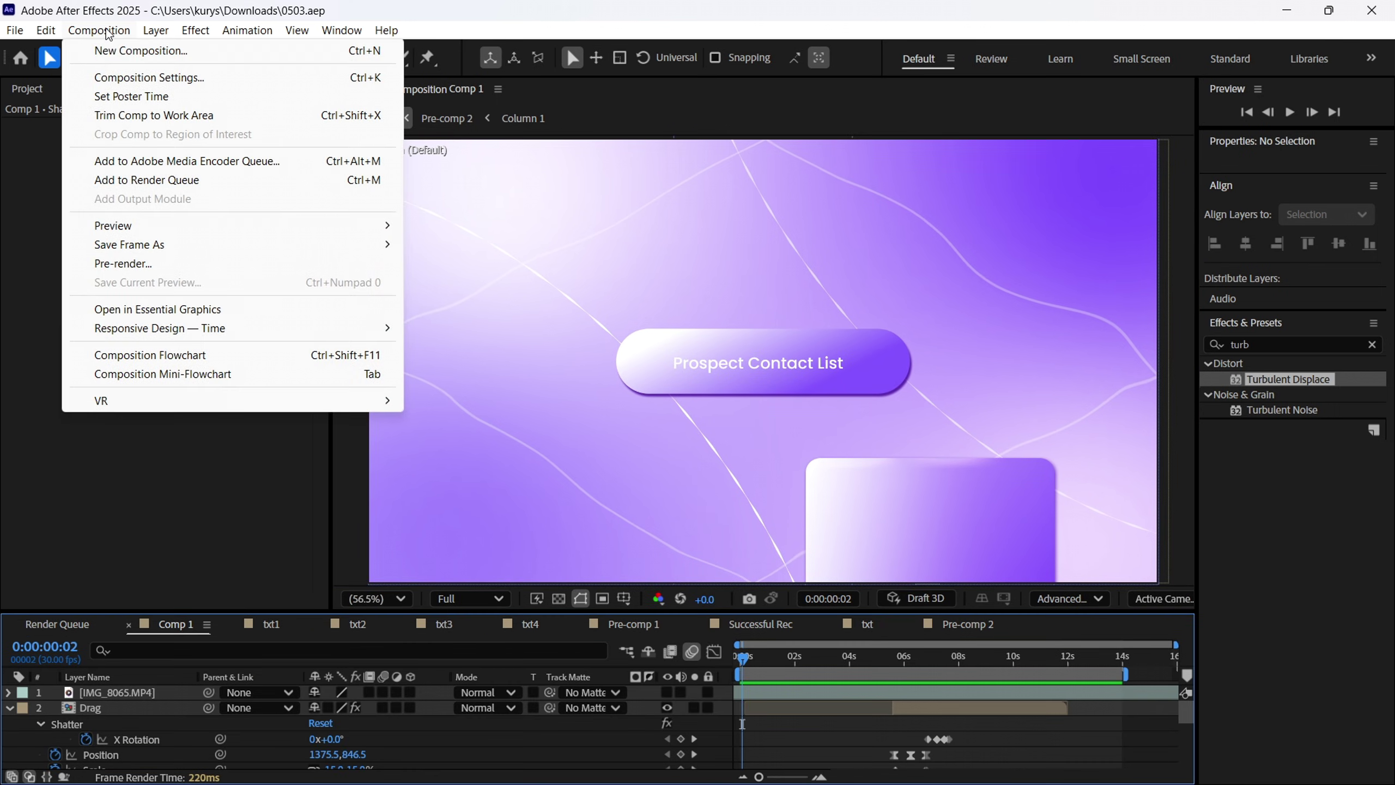
left_click(114, 51)
left_click(635, 254)
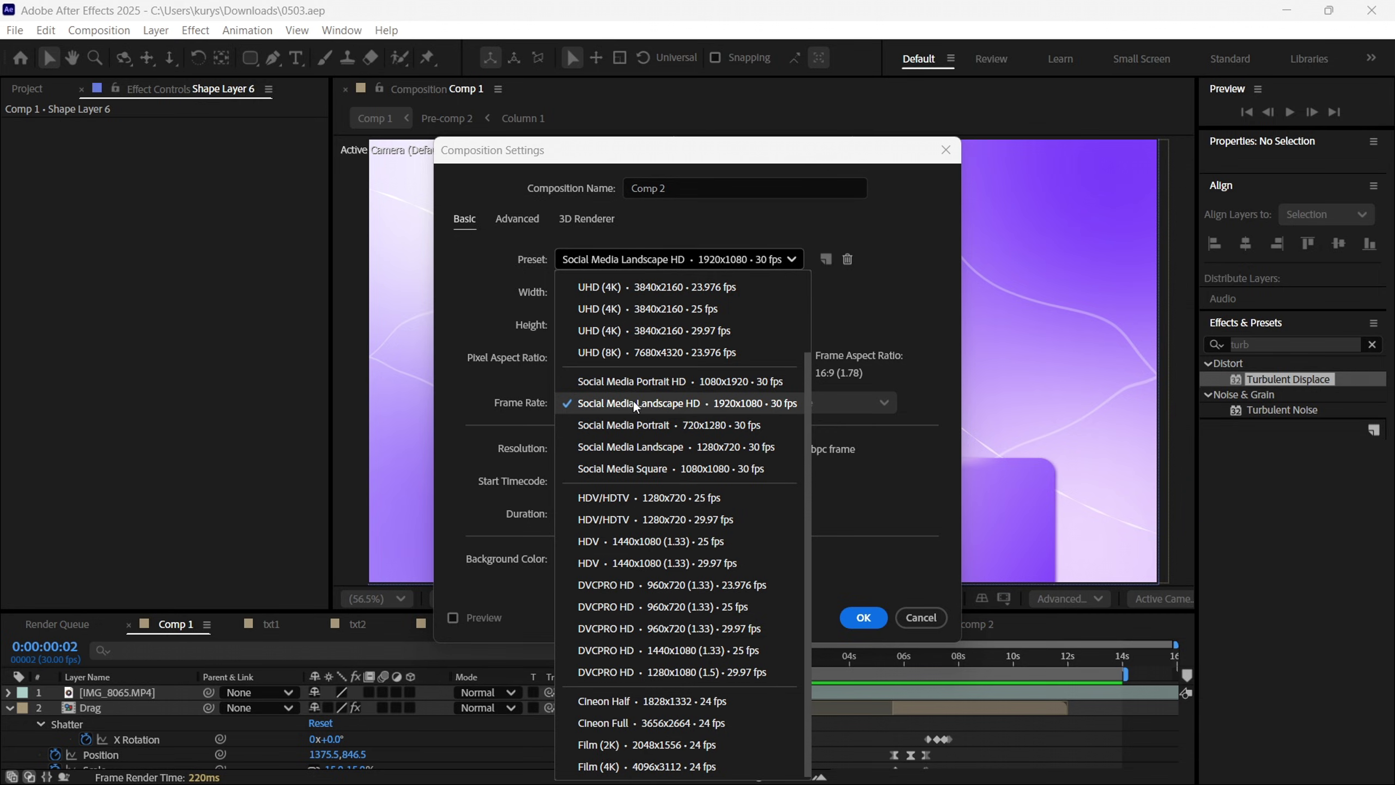
left_click(677, 404)
key("Return")
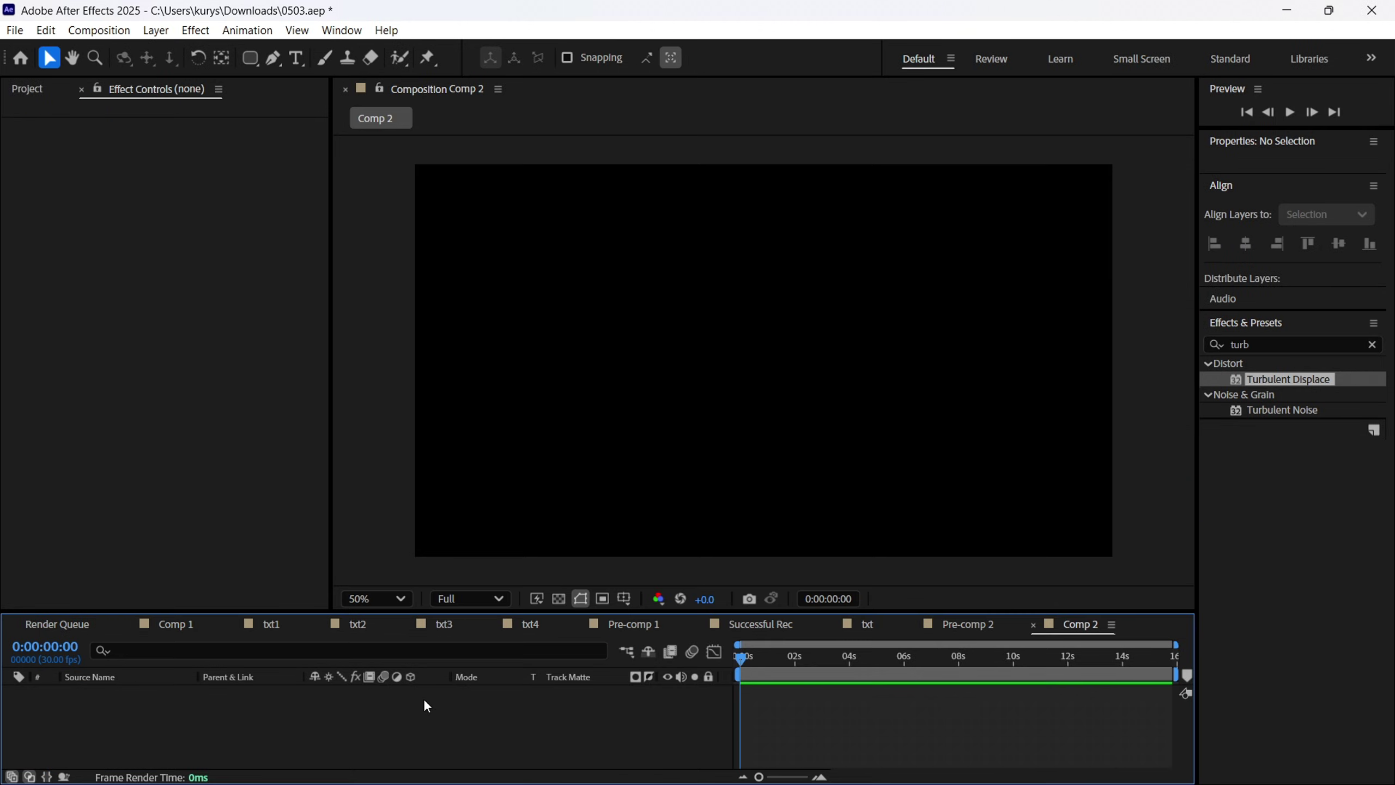
Clear the effects search and add a medium purple 1920 x 1080 px solid to the new composition.
left_click(1370, 345)
right_click(385, 725)
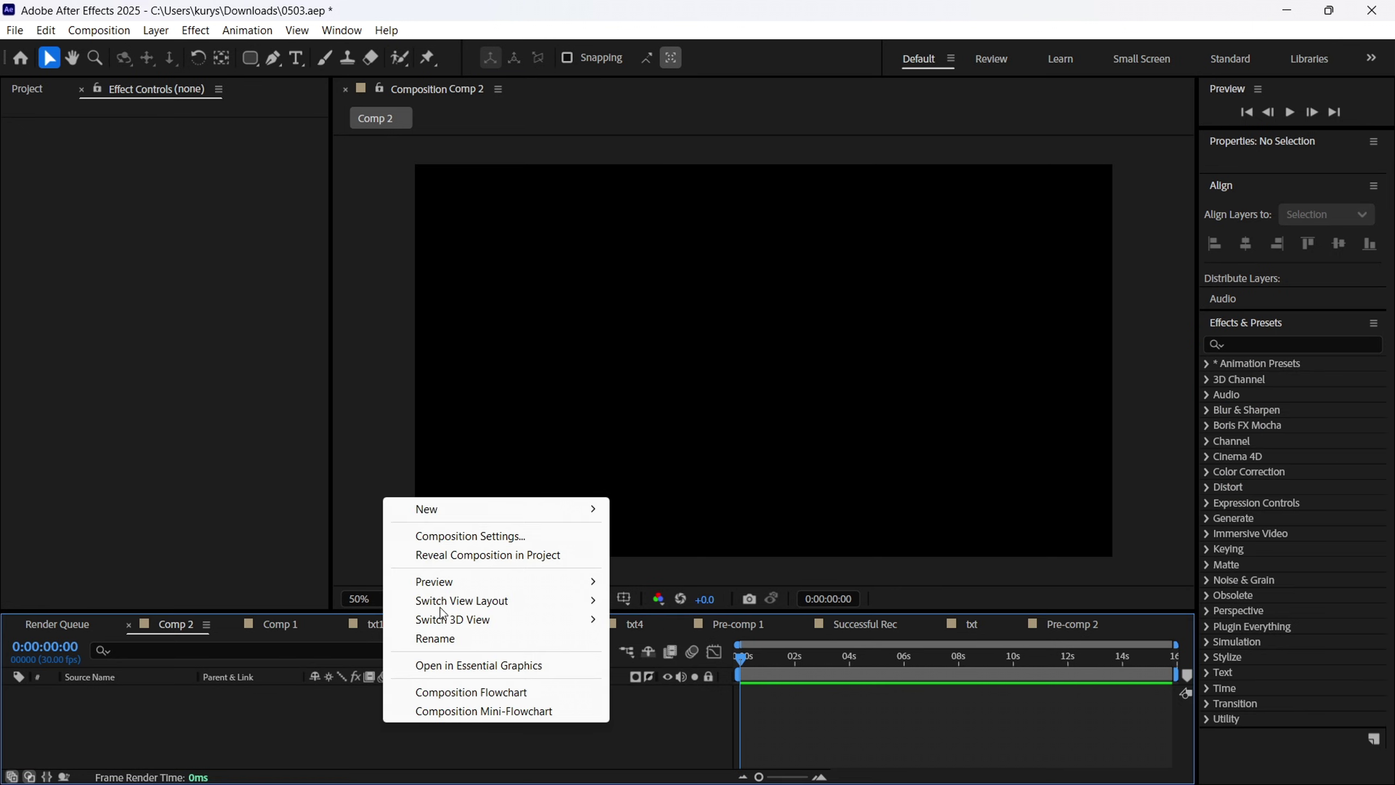
mouse_move(473, 510)
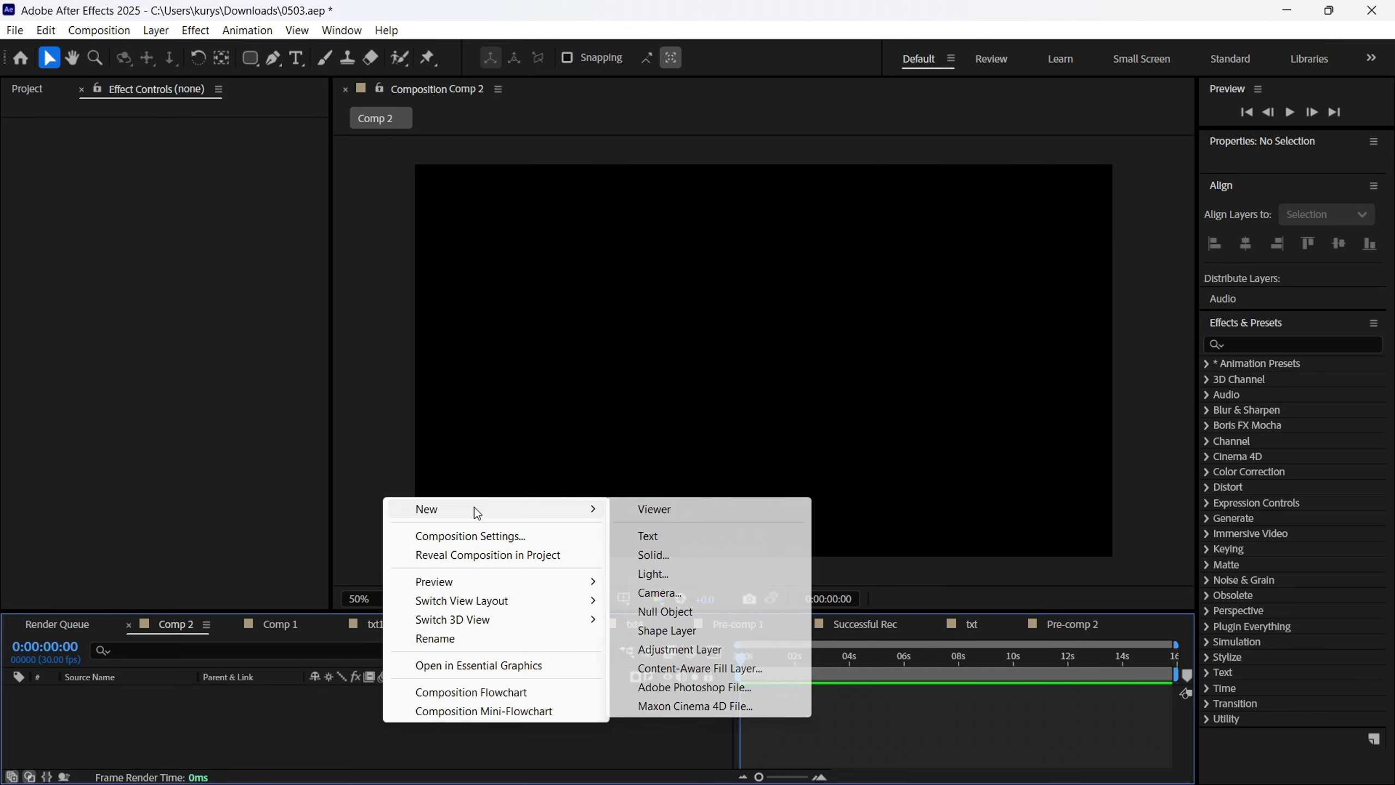
left_click(658, 556)
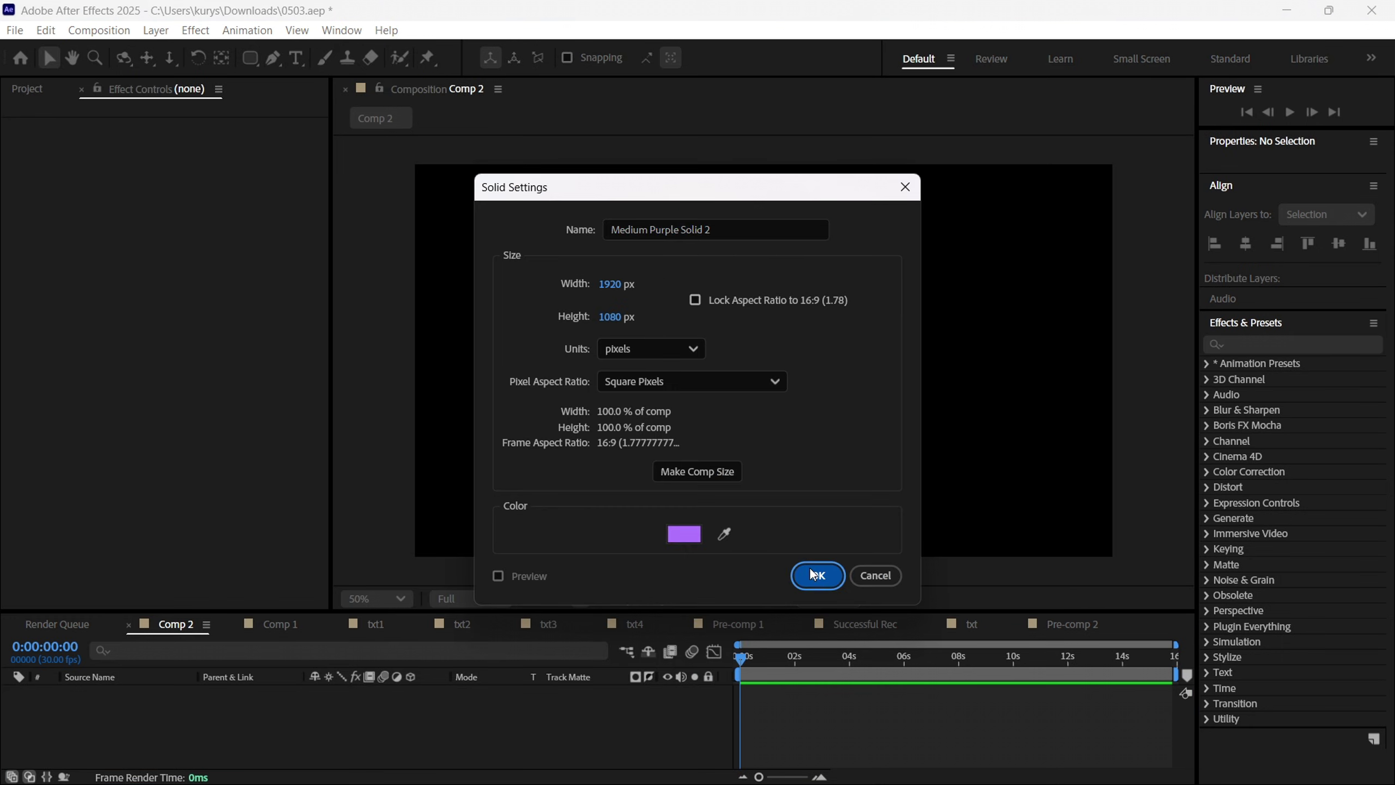
left_click(811, 573)
Find the 4-Color Gradient effect and apply it to the purple solid.
left_click(1315, 444)
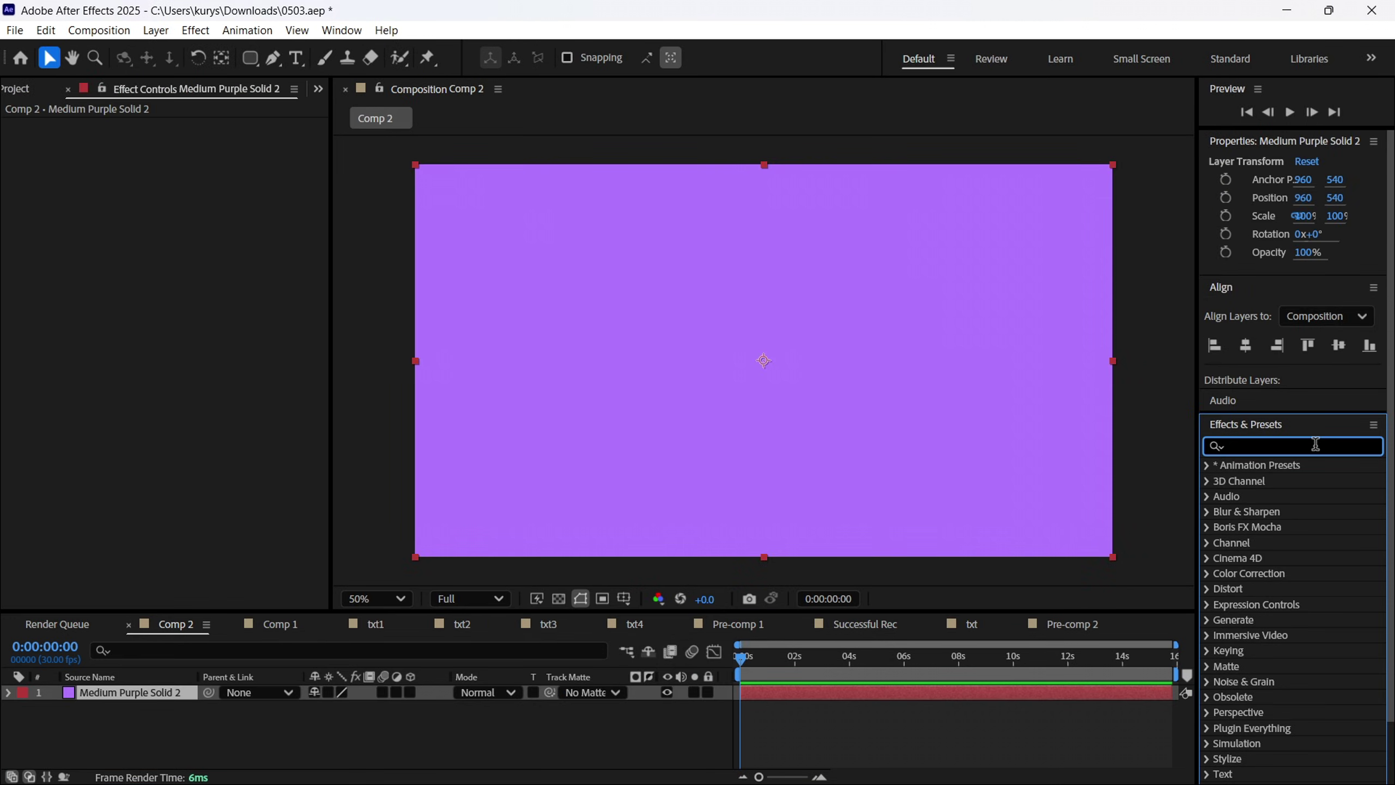
type("4-")
left_click_drag(1282, 480, 782, 404)
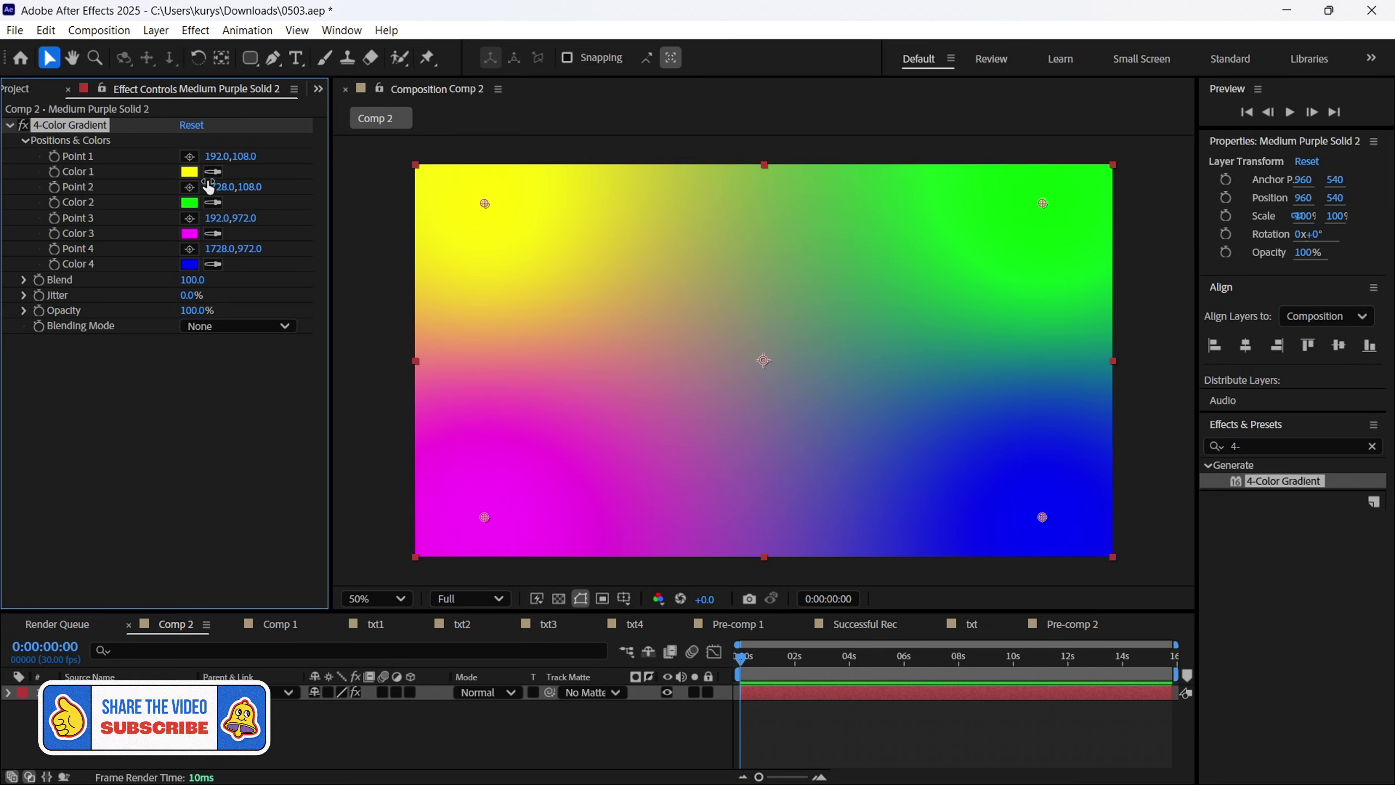
Set Color 1 and Color 2 of the 4-Color Gradient to white.
left_click(190, 171)
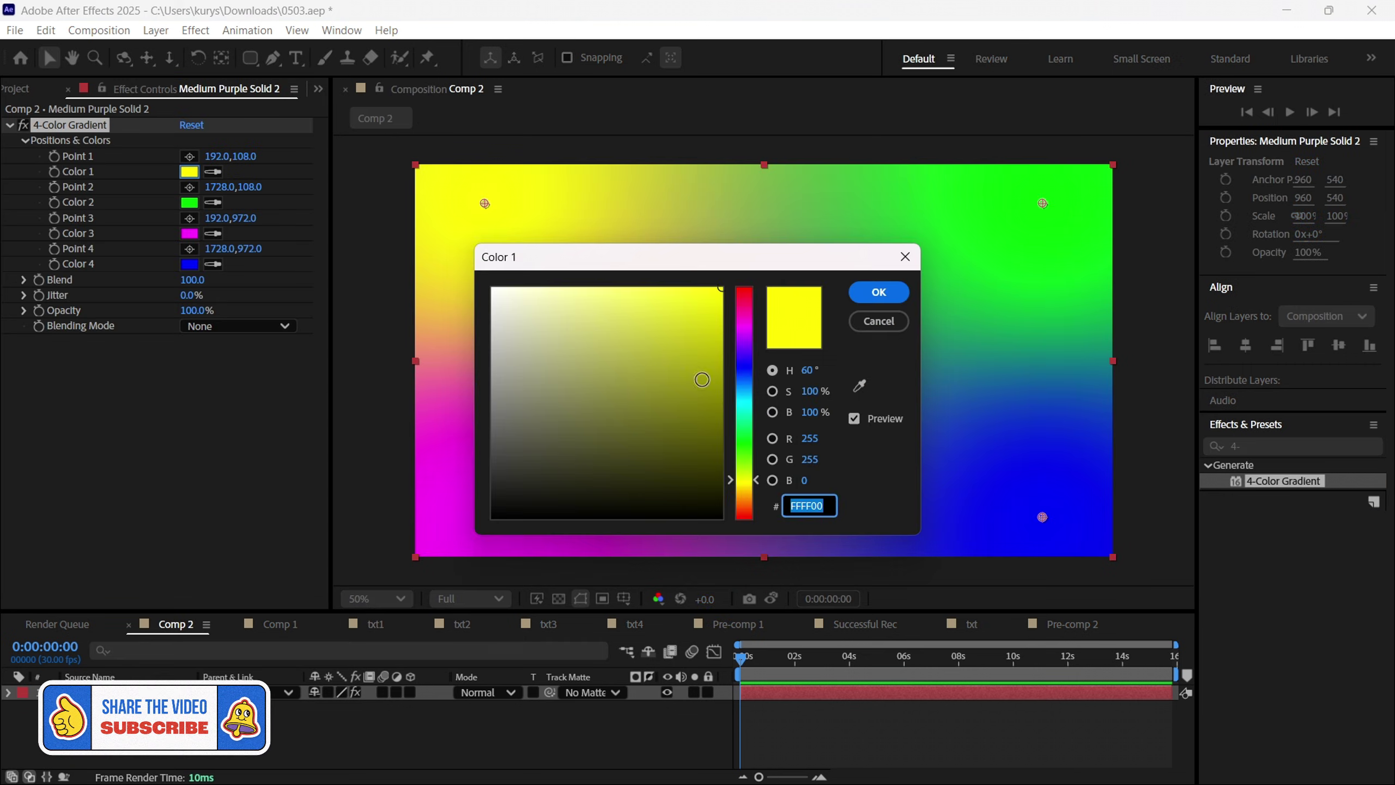
left_click_drag(497, 291, 452, 266)
left_click(878, 292)
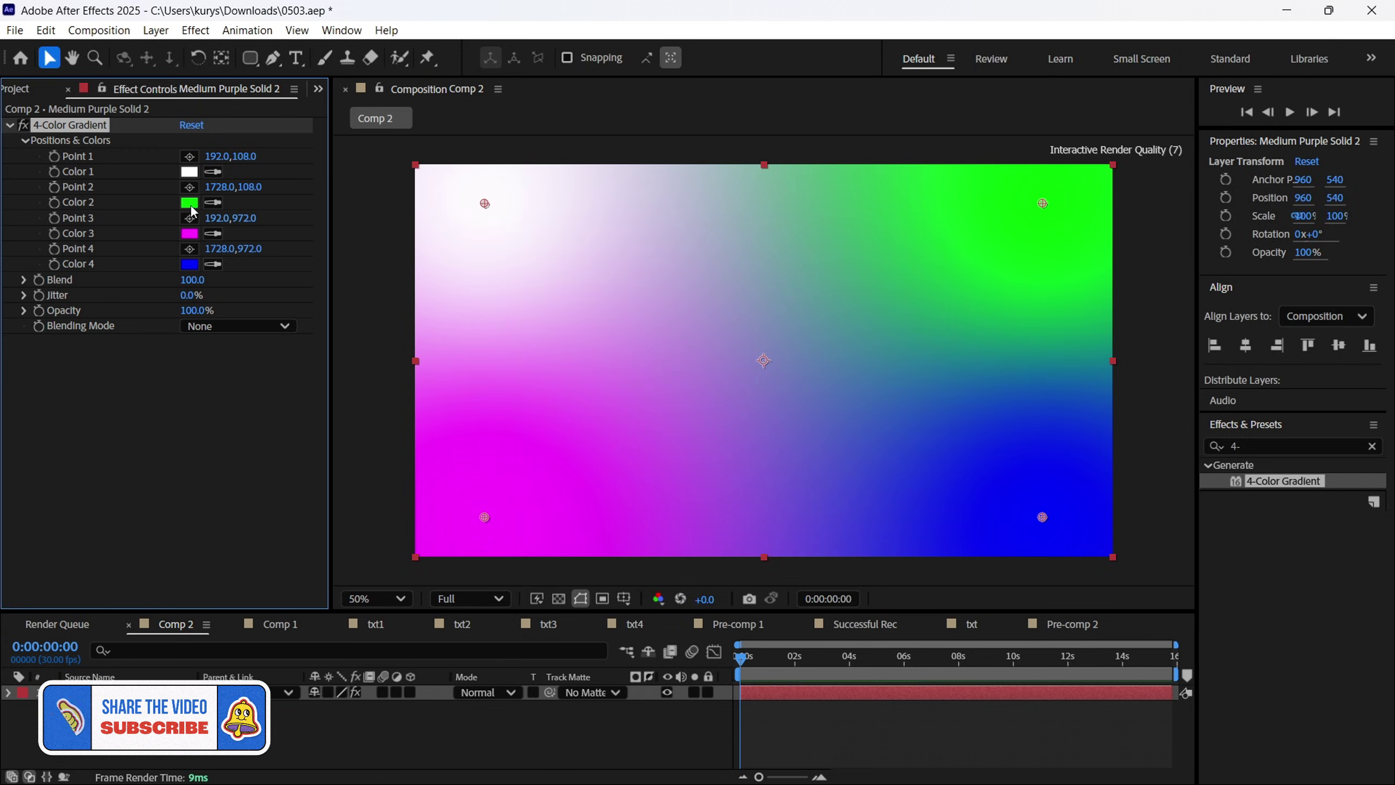
left_click(189, 203)
left_click_drag(706, 343, 381, 241)
left_click(879, 292)
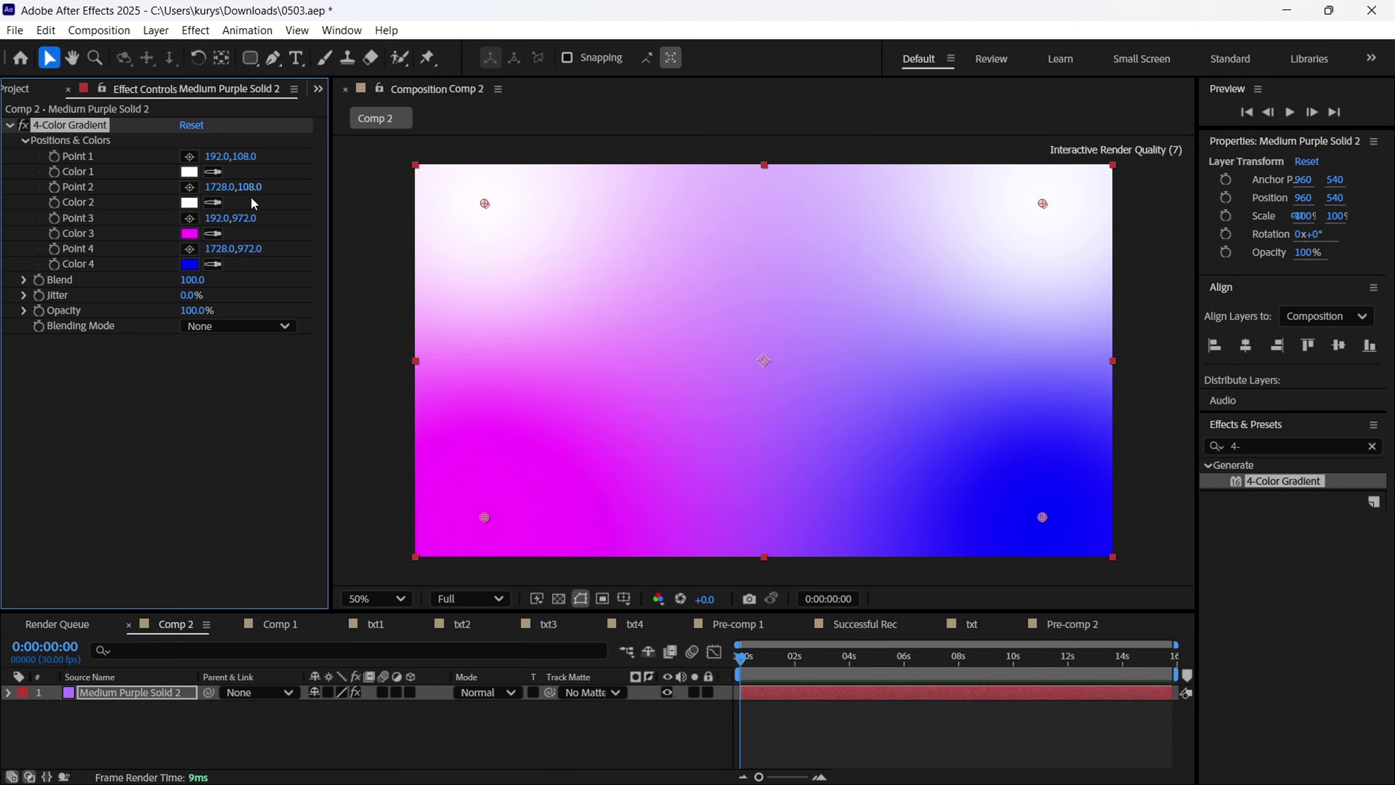
Set Color 3 of the gradient to a vivid purple and Color 4 to the purple C731FF.
left_click(190, 233)
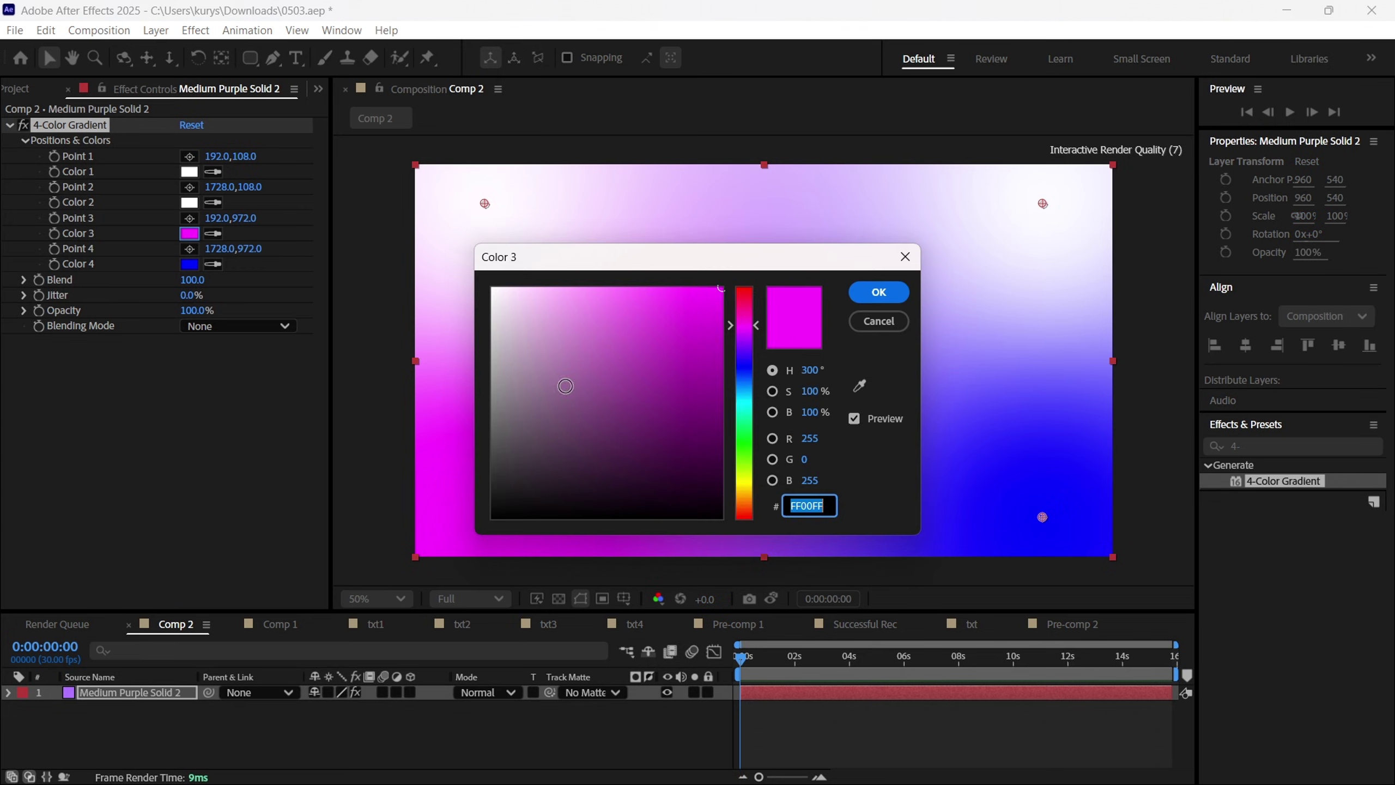
left_click(757, 337)
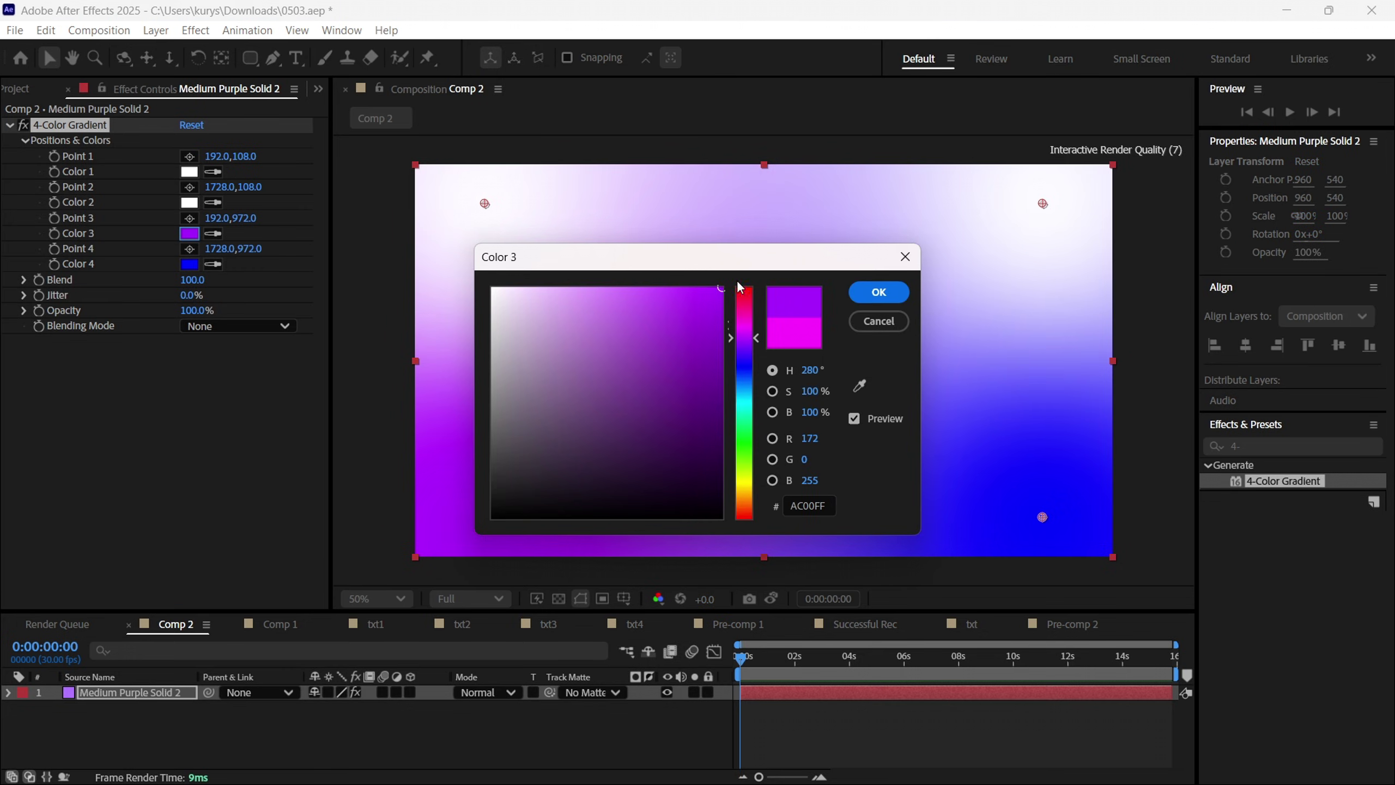
left_click_drag(698, 287, 691, 279)
left_click(860, 291)
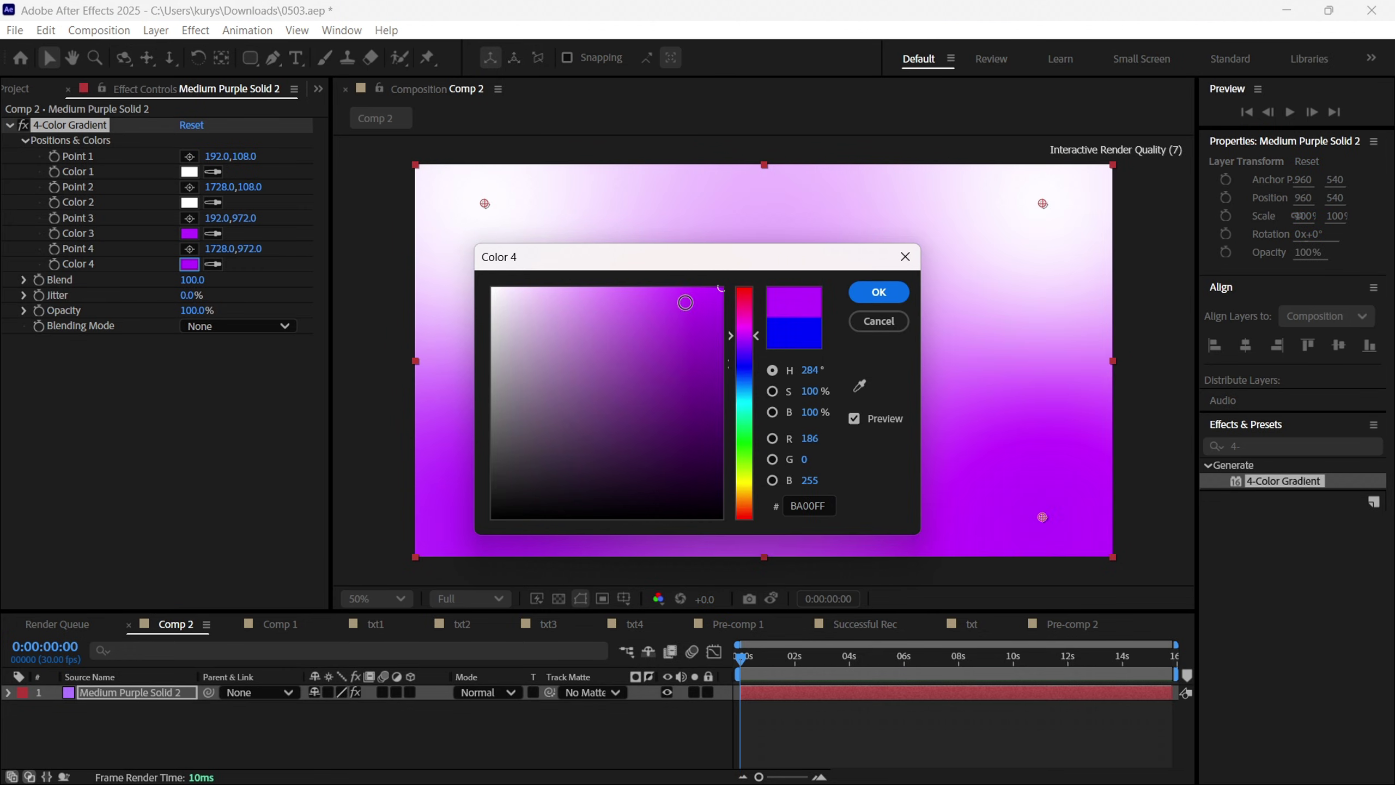
left_click_drag(685, 302, 679, 260)
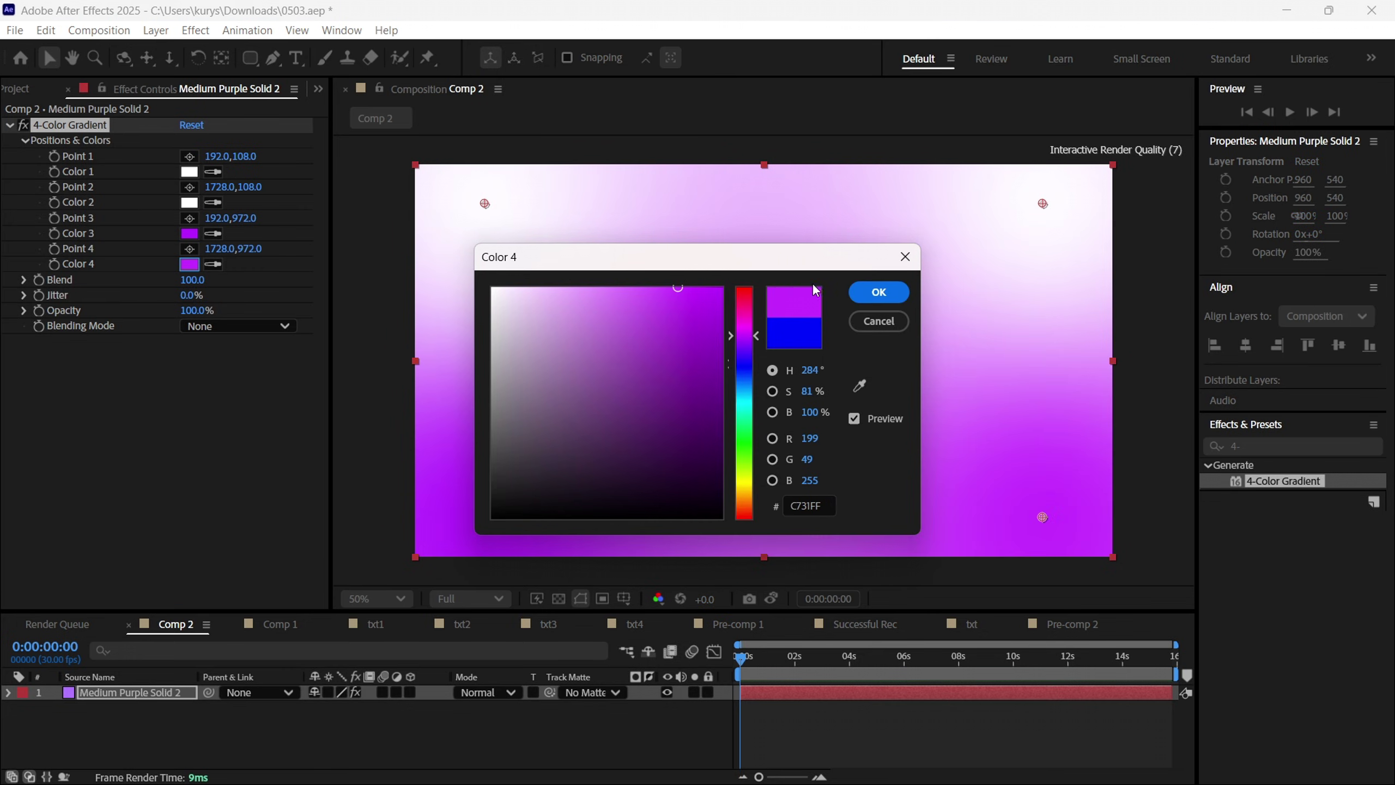
left_click(862, 292)
Reposition the gradient points to about 124,-24 (Point 1), 1862,1046 (Point 2), 2010,-62 (Point 3) and -58,1200 (Point 4).
left_click_drag(1042, 203, 1040, 516)
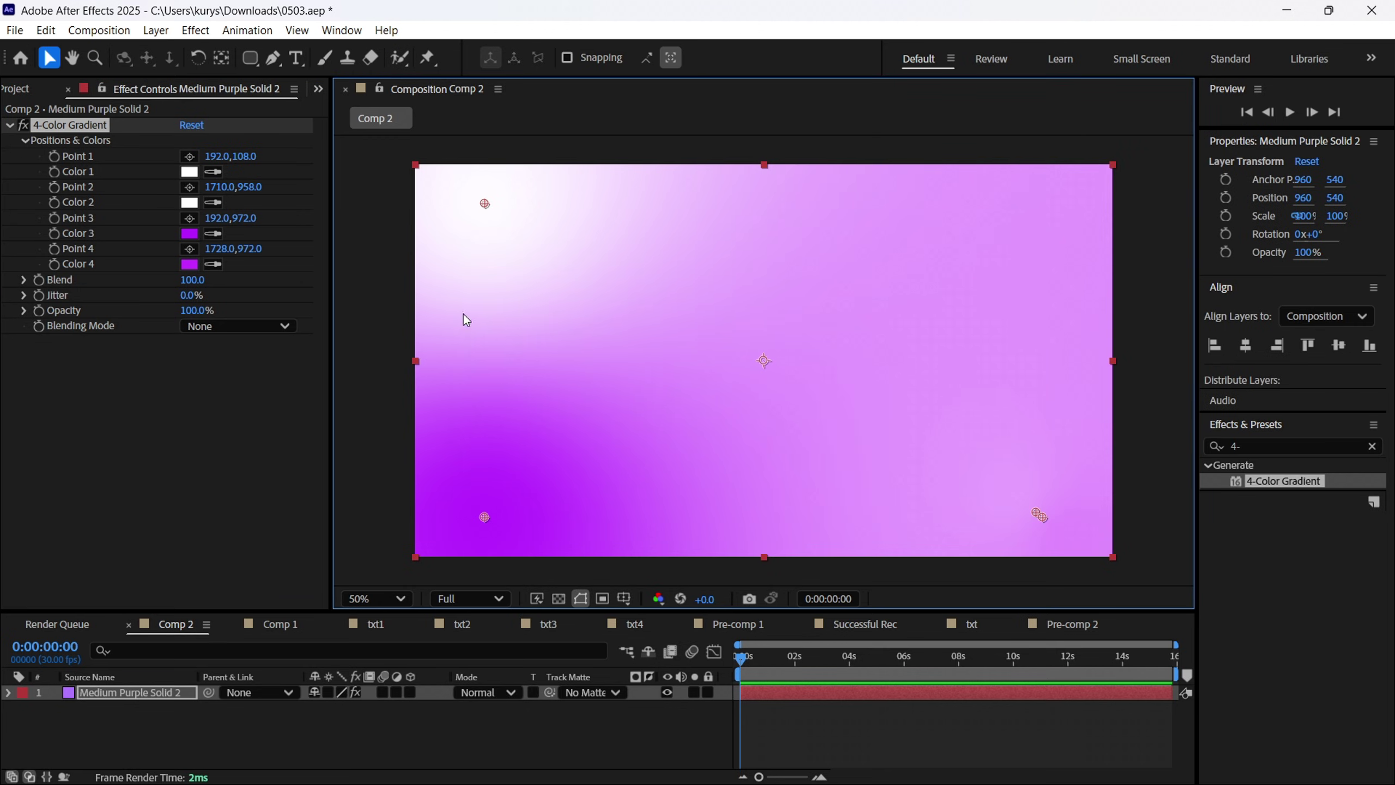
left_click(193, 222)
left_click(1052, 191)
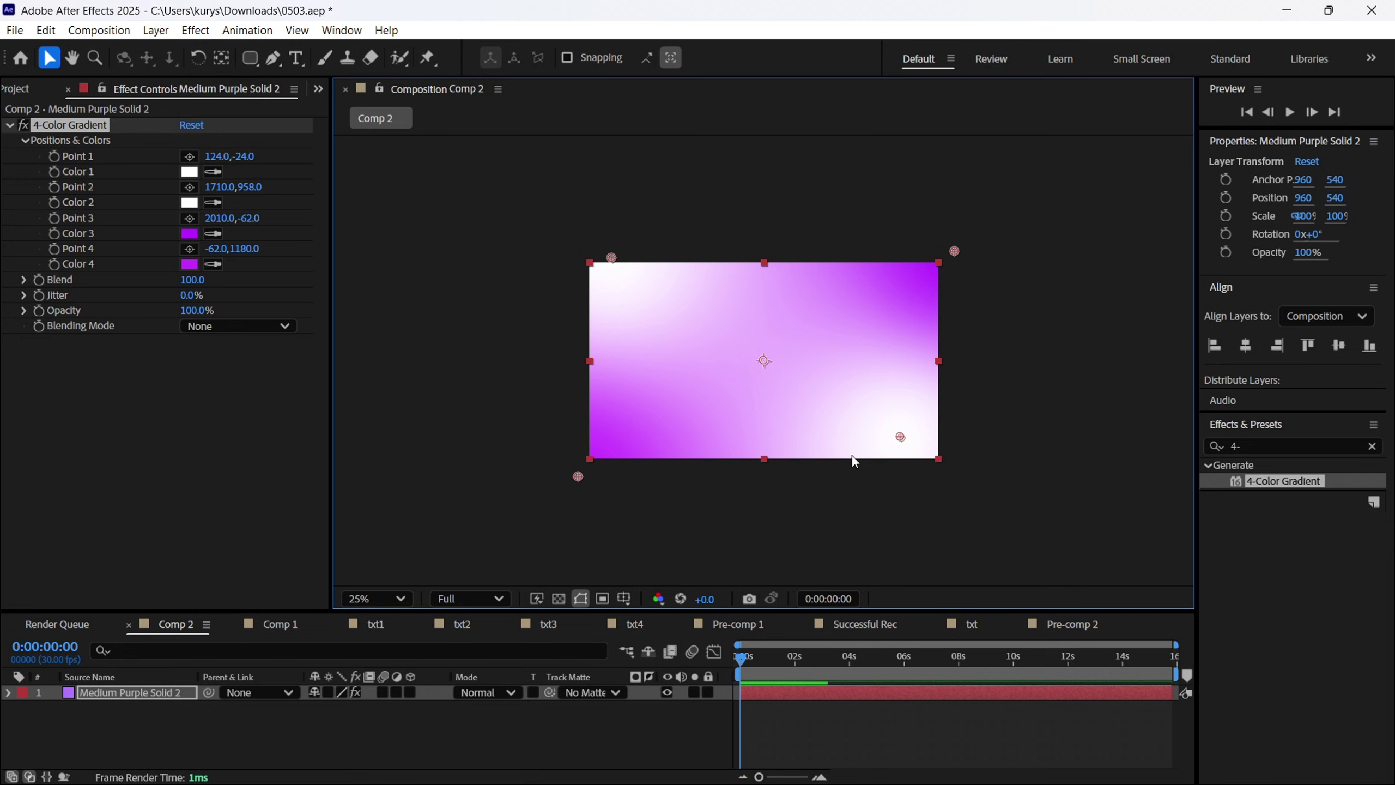
left_click_drag(900, 437, 928, 452)
left_click_drag(577, 476, 579, 479)
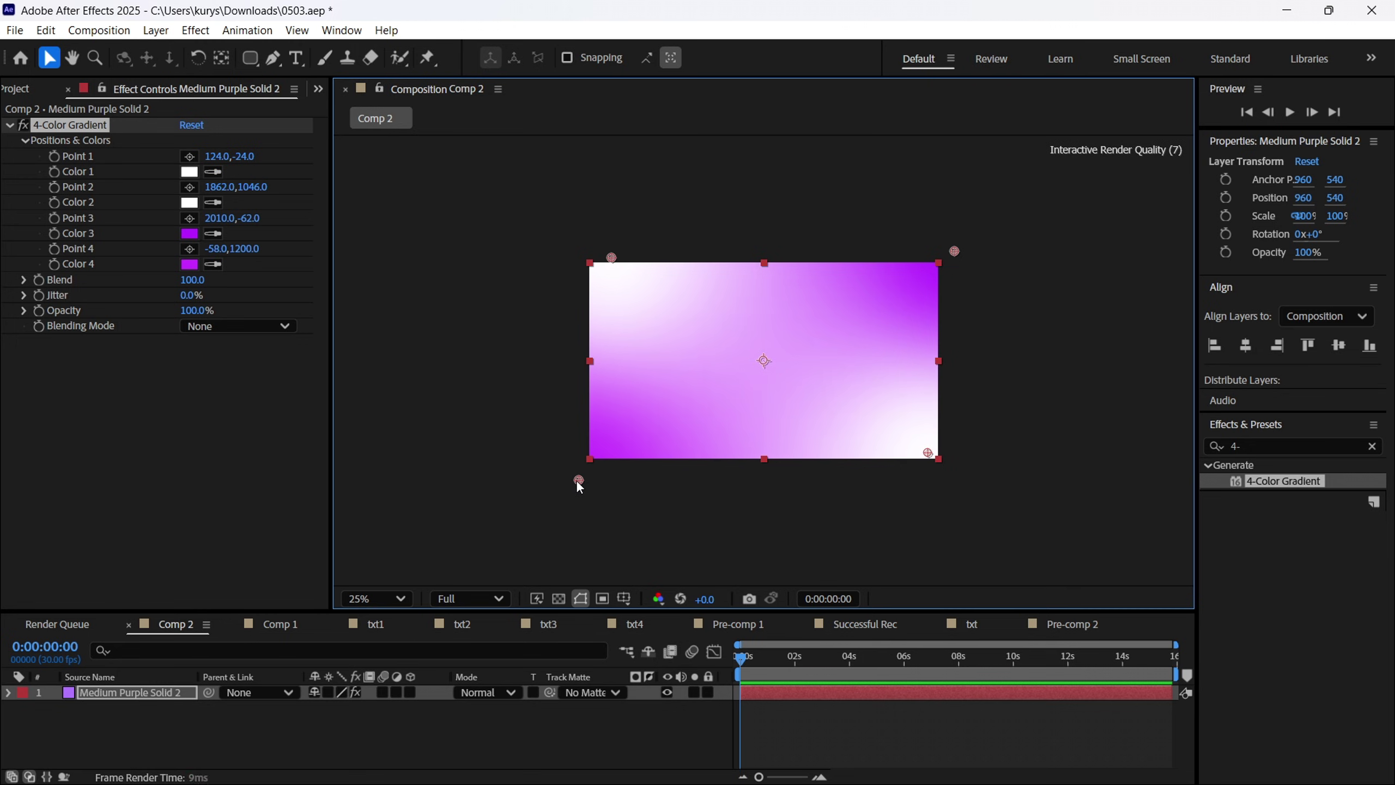
Add a Gradient Overlay layer style to the solid.
right_click(710, 383)
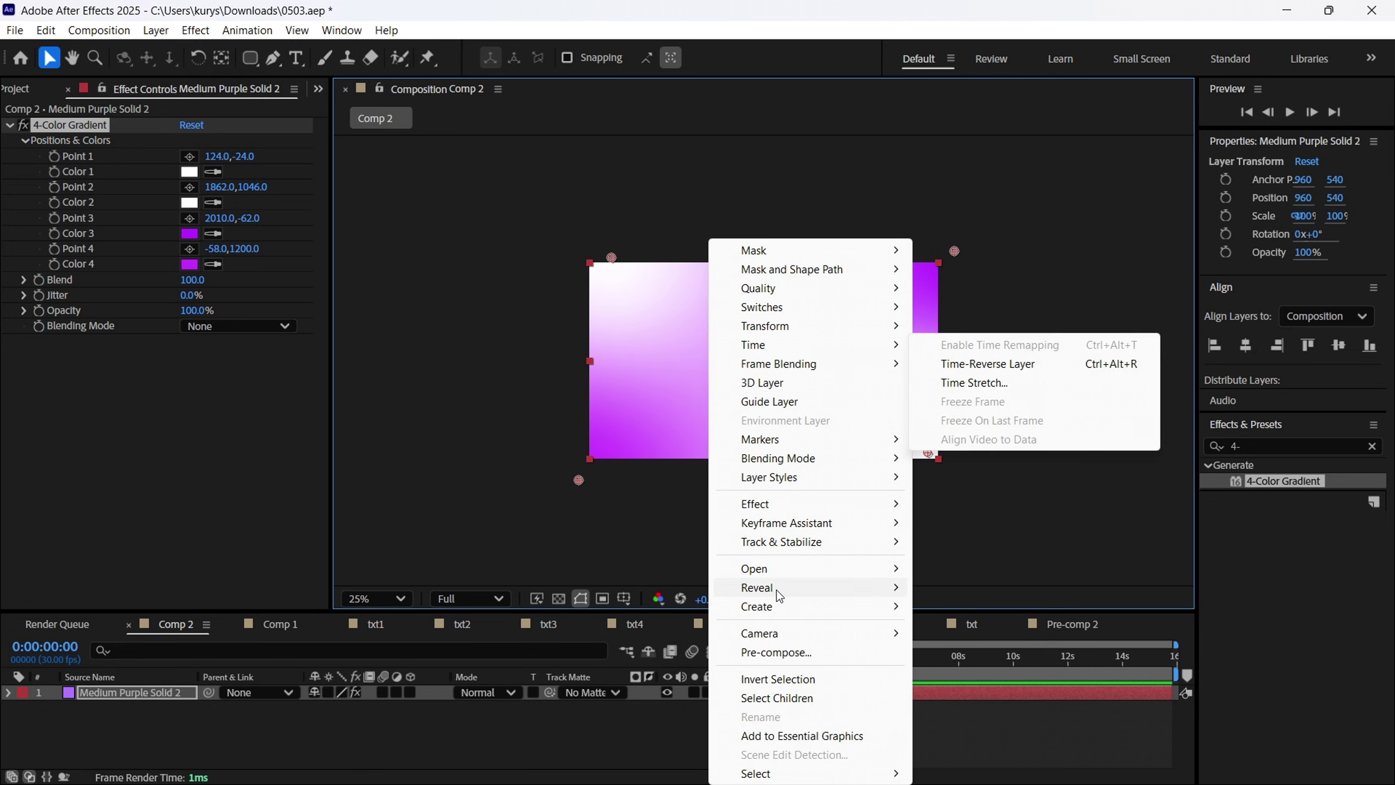
mouse_move(823, 477)
left_click(973, 674)
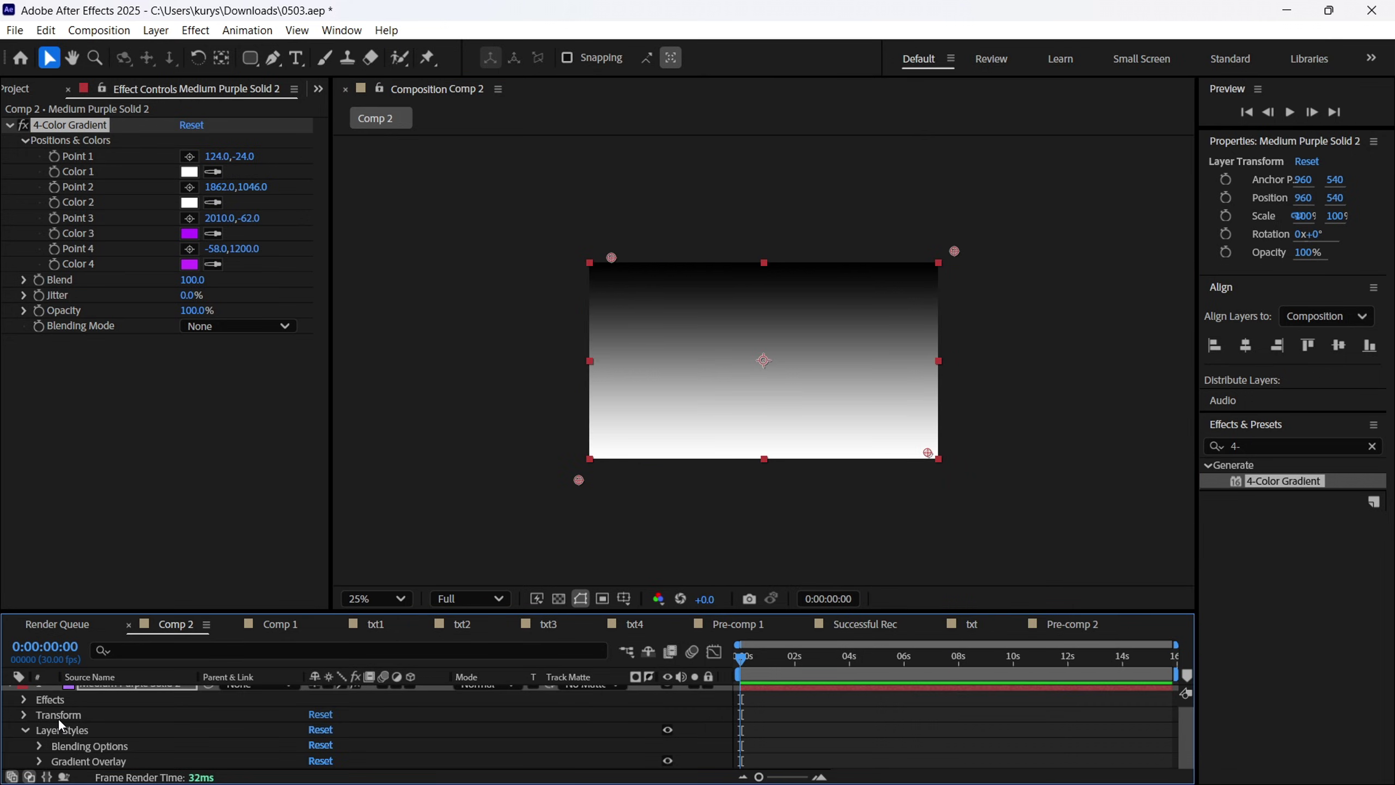
Edit the Gradient Overlay's colors so that both color stops are white.
left_click(30, 762)
left_click(40, 762)
left_click(341, 693)
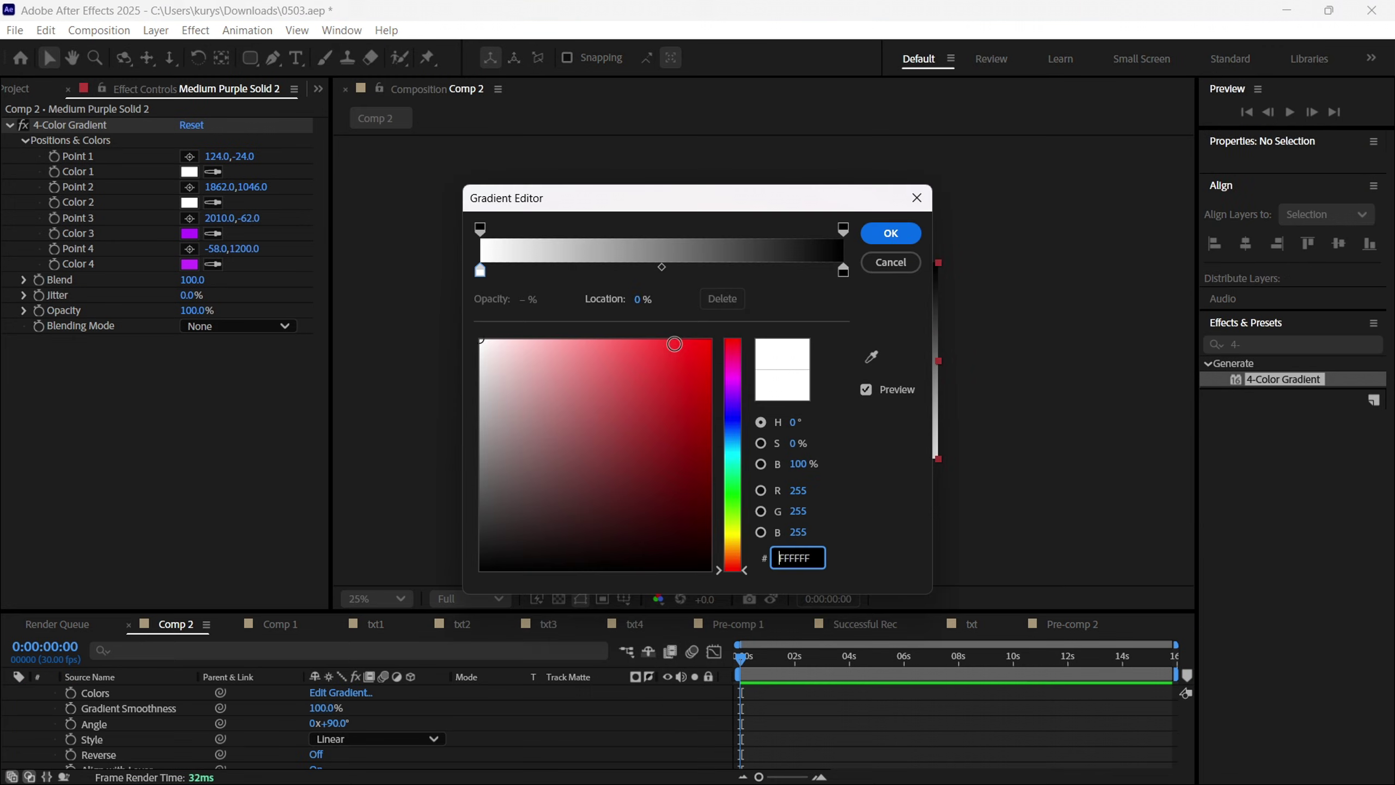
left_click_drag(706, 193, 260, 200)
left_click(492, 263)
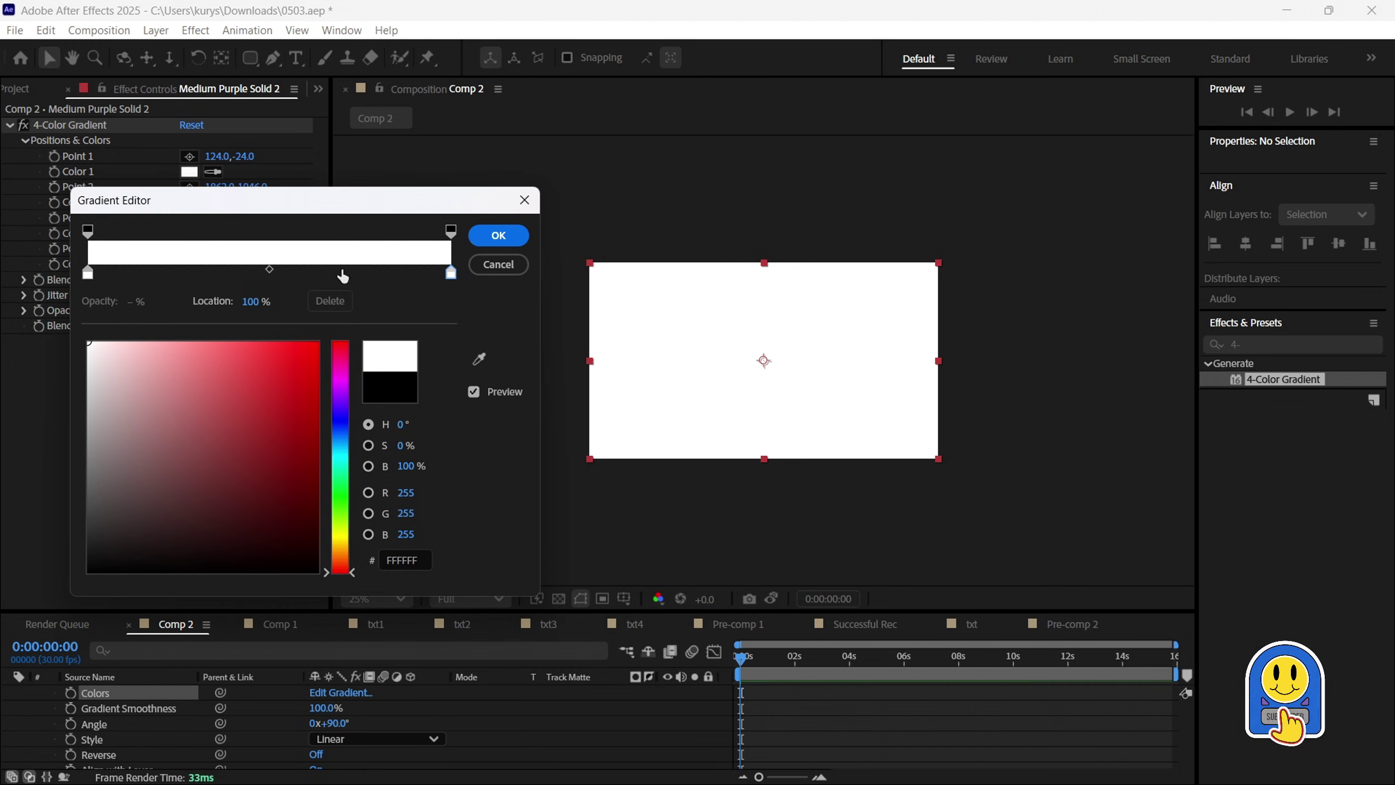
Set the overlay gradient's two end opacity stops to 0% and add a 100% opacity stop near the middle.
left_click(451, 231)
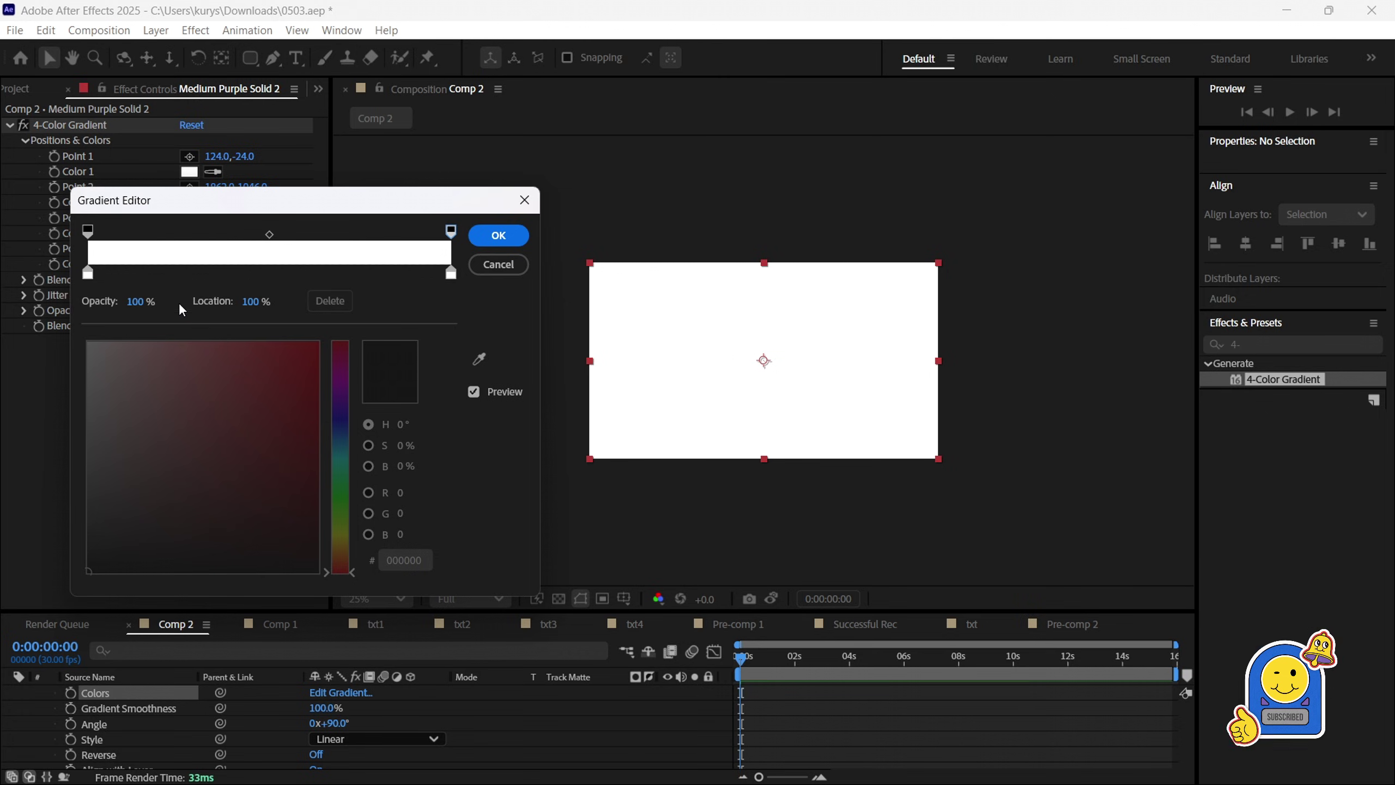
left_click_drag(137, 302, 31, 300)
left_click(257, 231)
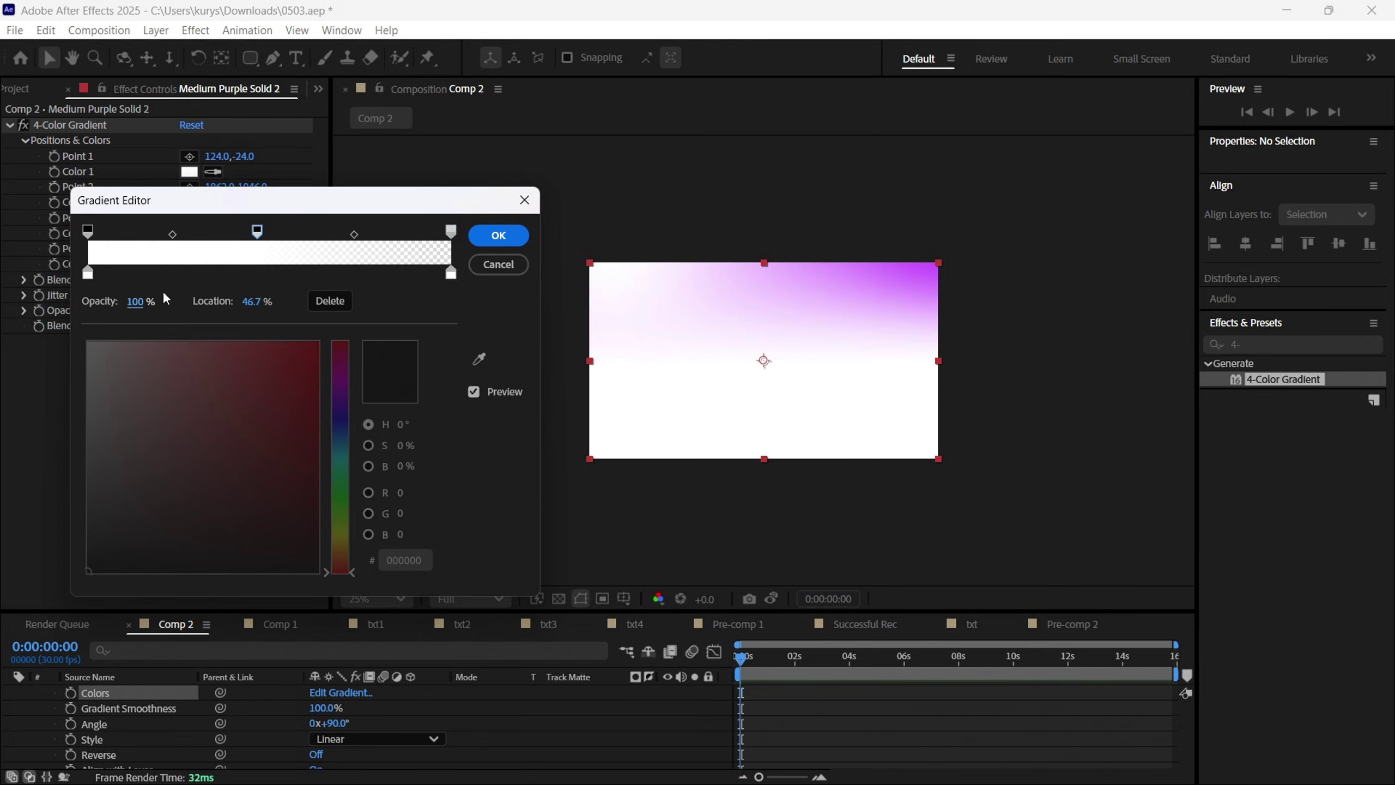
left_click(88, 231)
left_click_drag(163, 301, 12, 305)
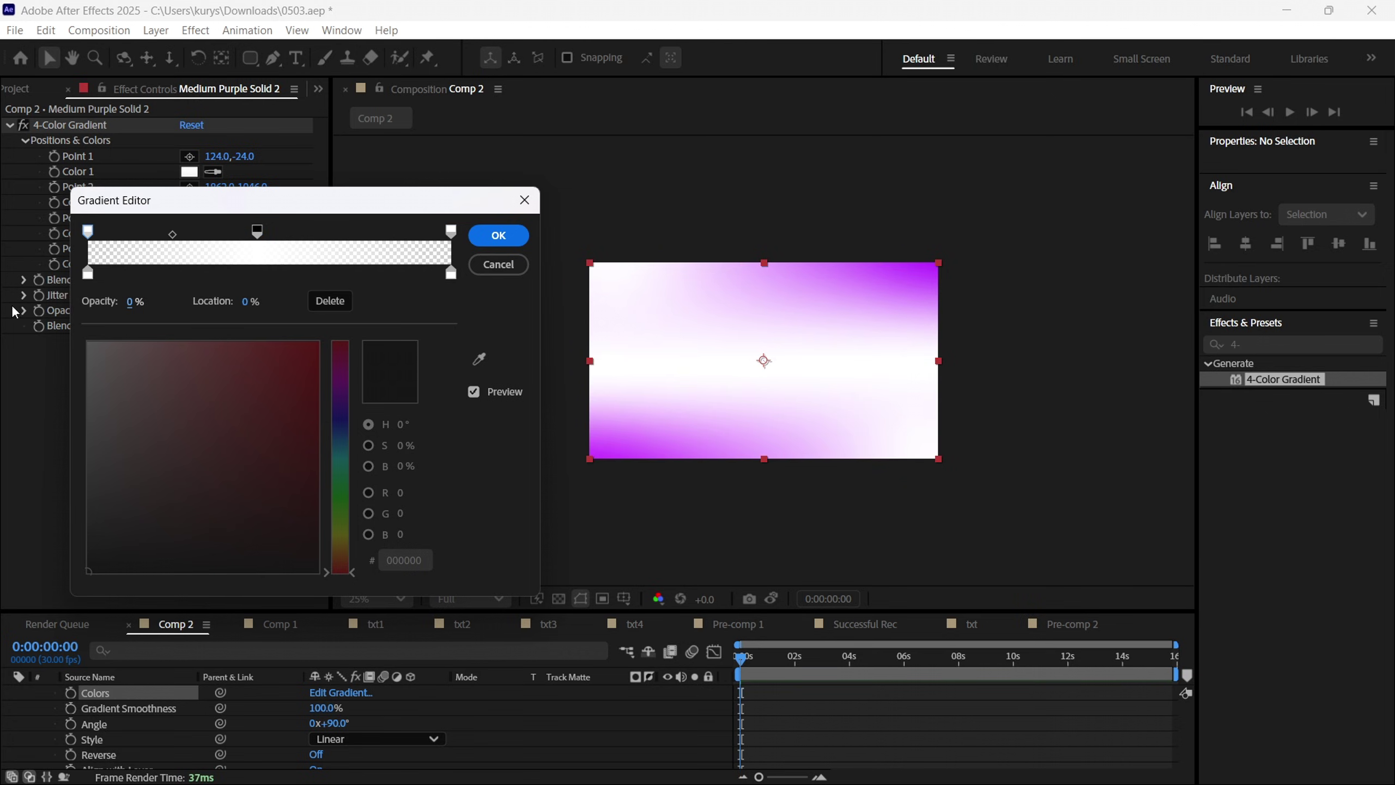
left_click_drag(259, 238, 294, 235)
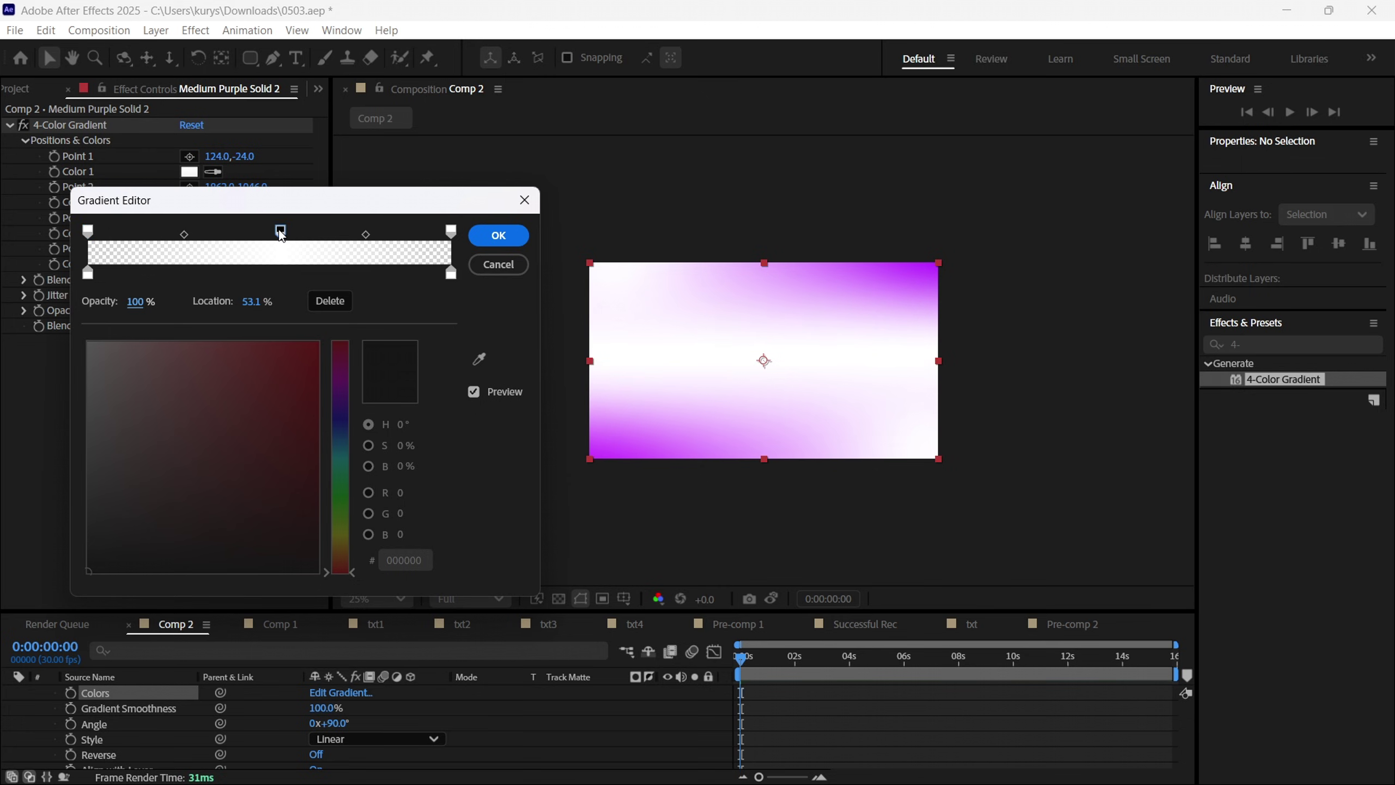
left_click(498, 236)
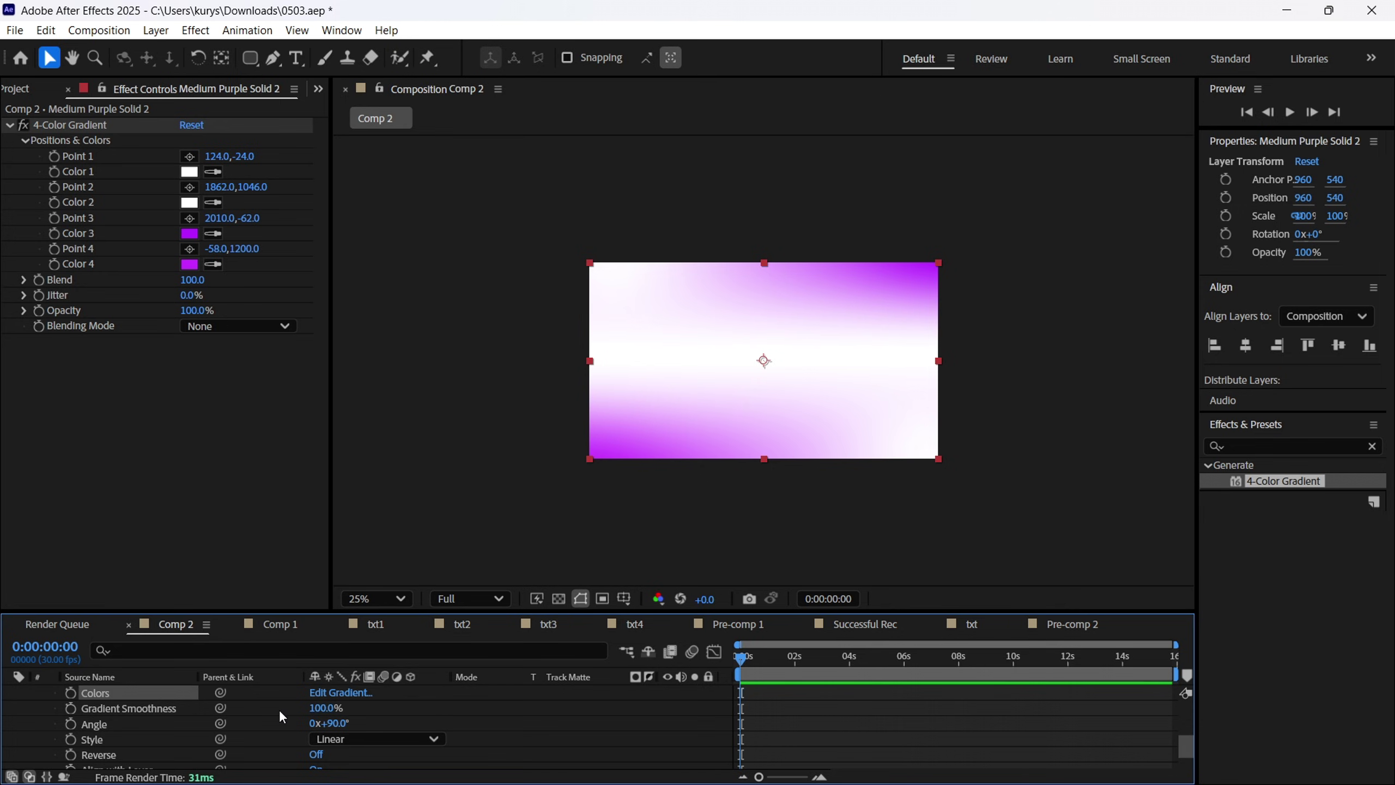
Add the expression time*50 to the Gradient Overlay's Angle property.
left_click(71, 725, "alt")
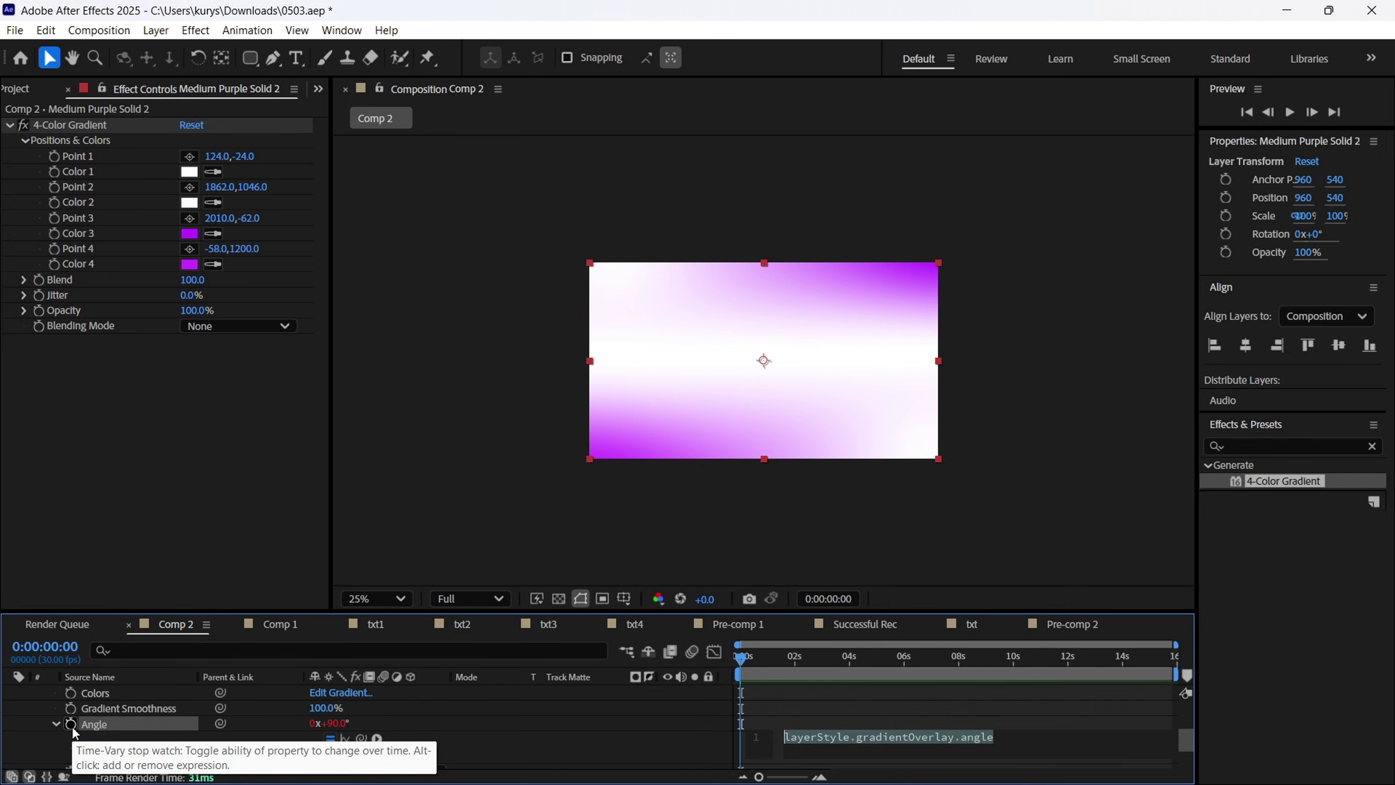
type("time*50")
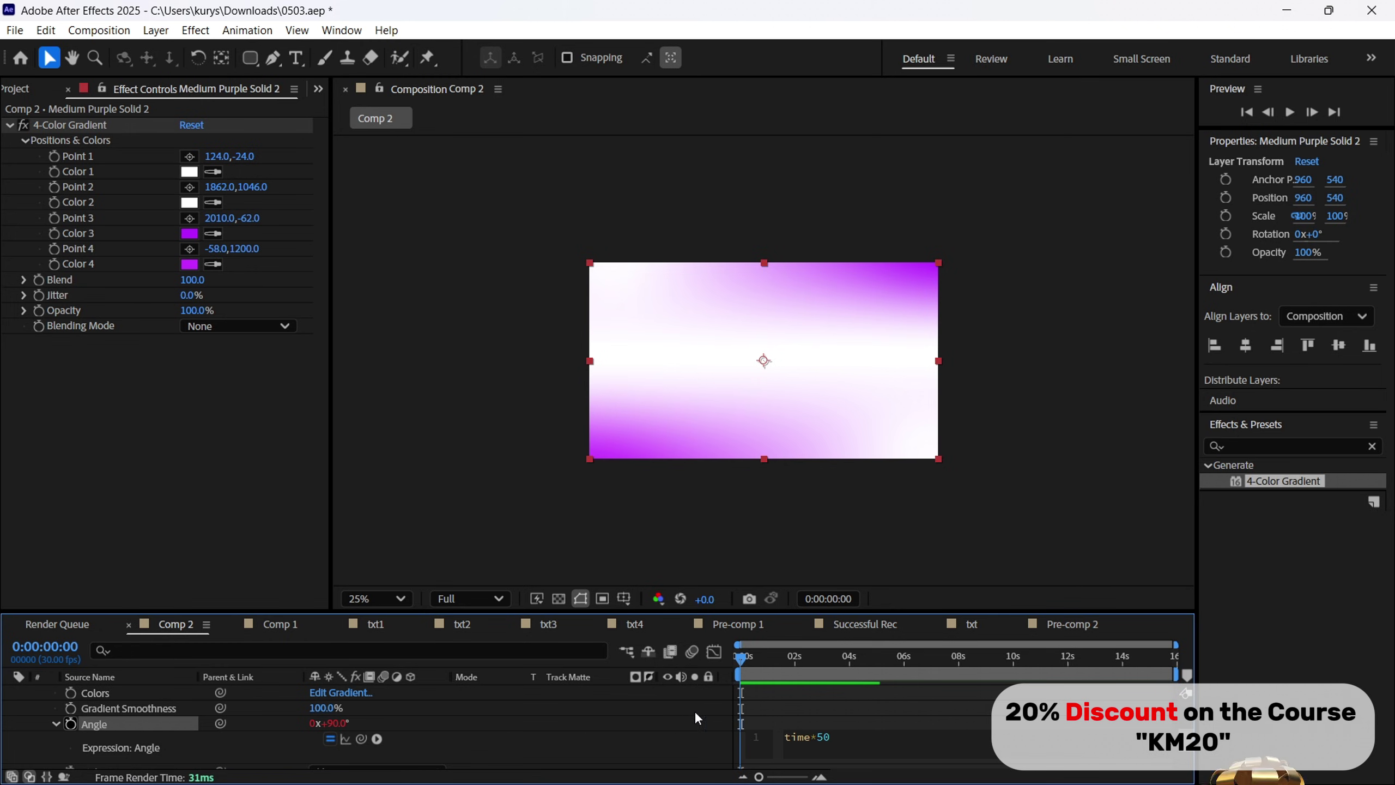
left_click(694, 711)
Enlarge the timeline area, play Comp 2 to check the rotating gradient overlay, and switch back to Comp 1.
left_click_drag(269, 610, 269, 577)
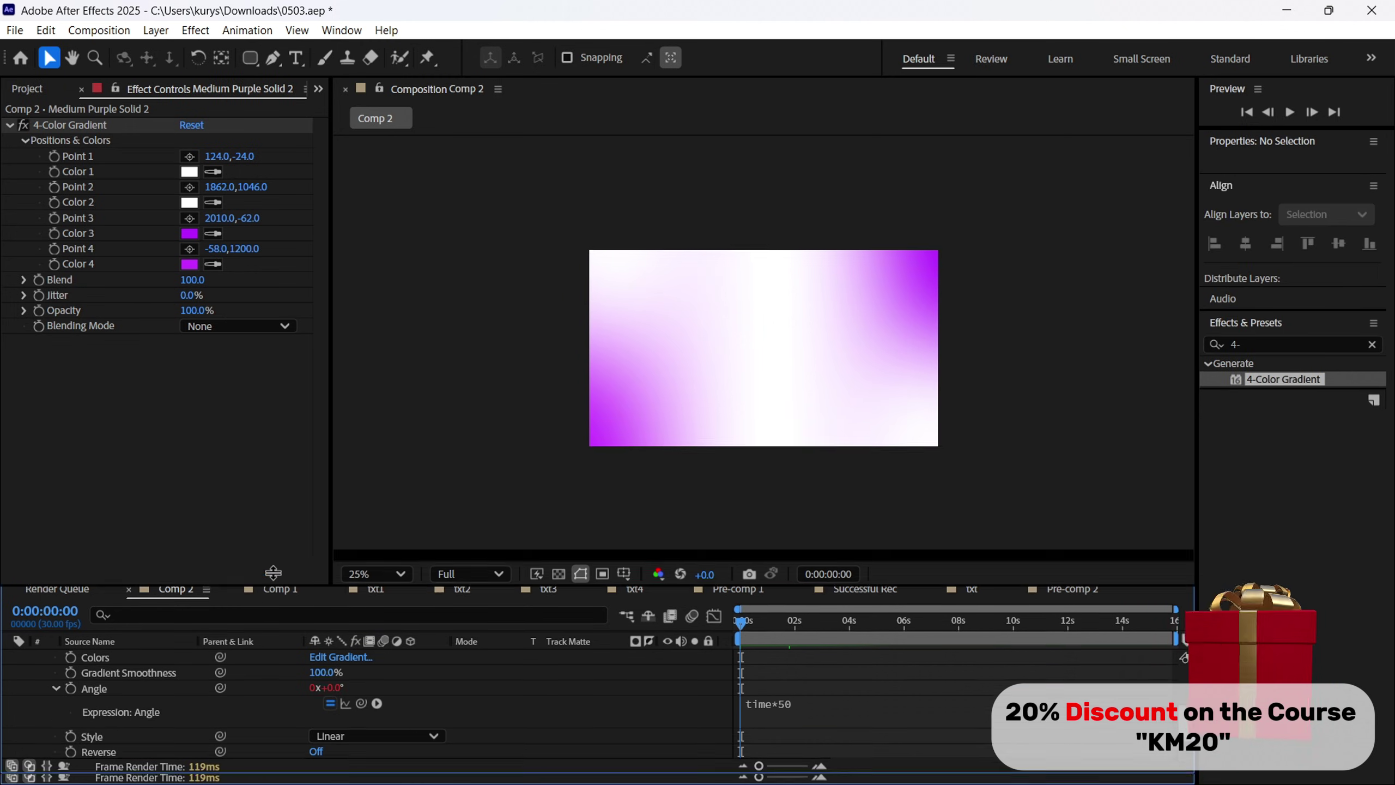
key("space")
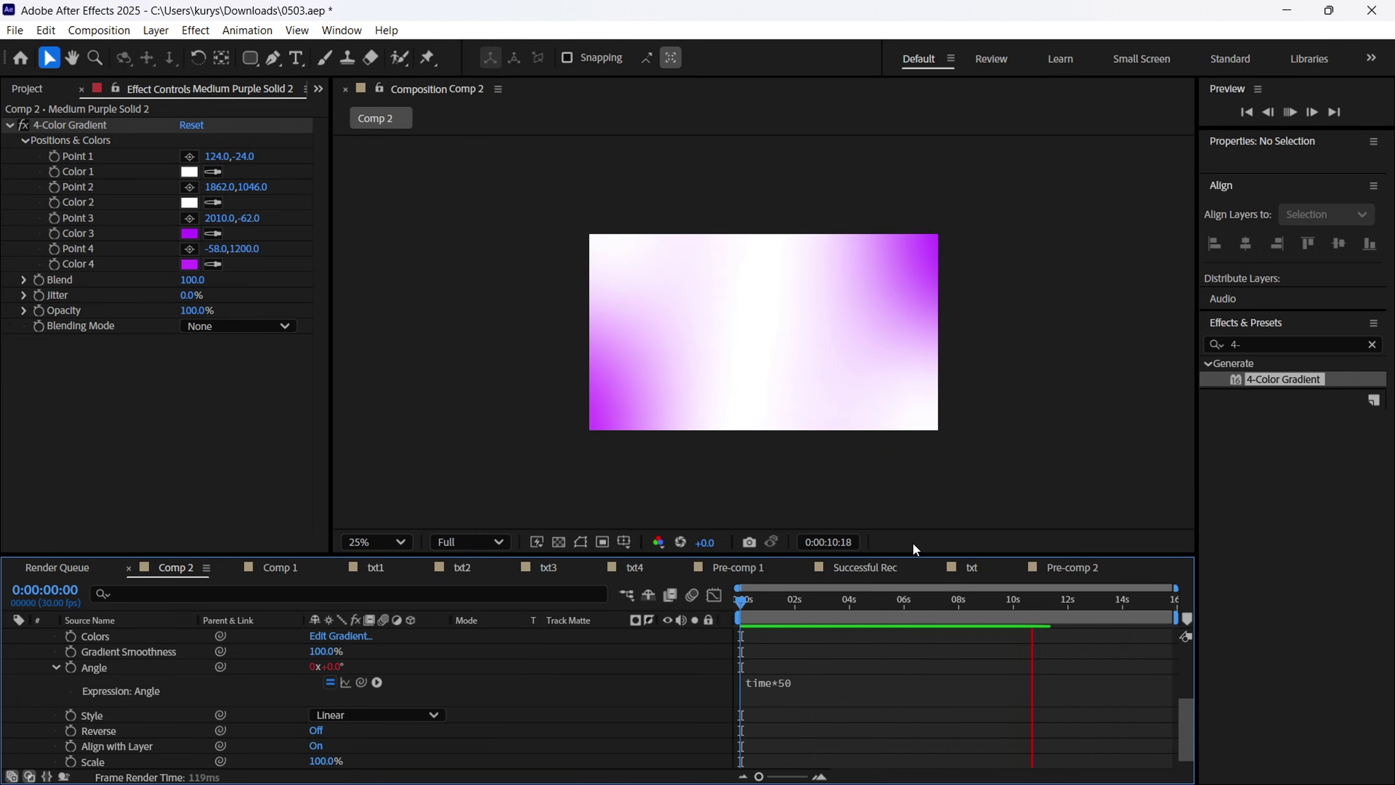
left_click(1030, 604)
left_click_drag(1029, 604, 719, 594)
left_click(278, 567)
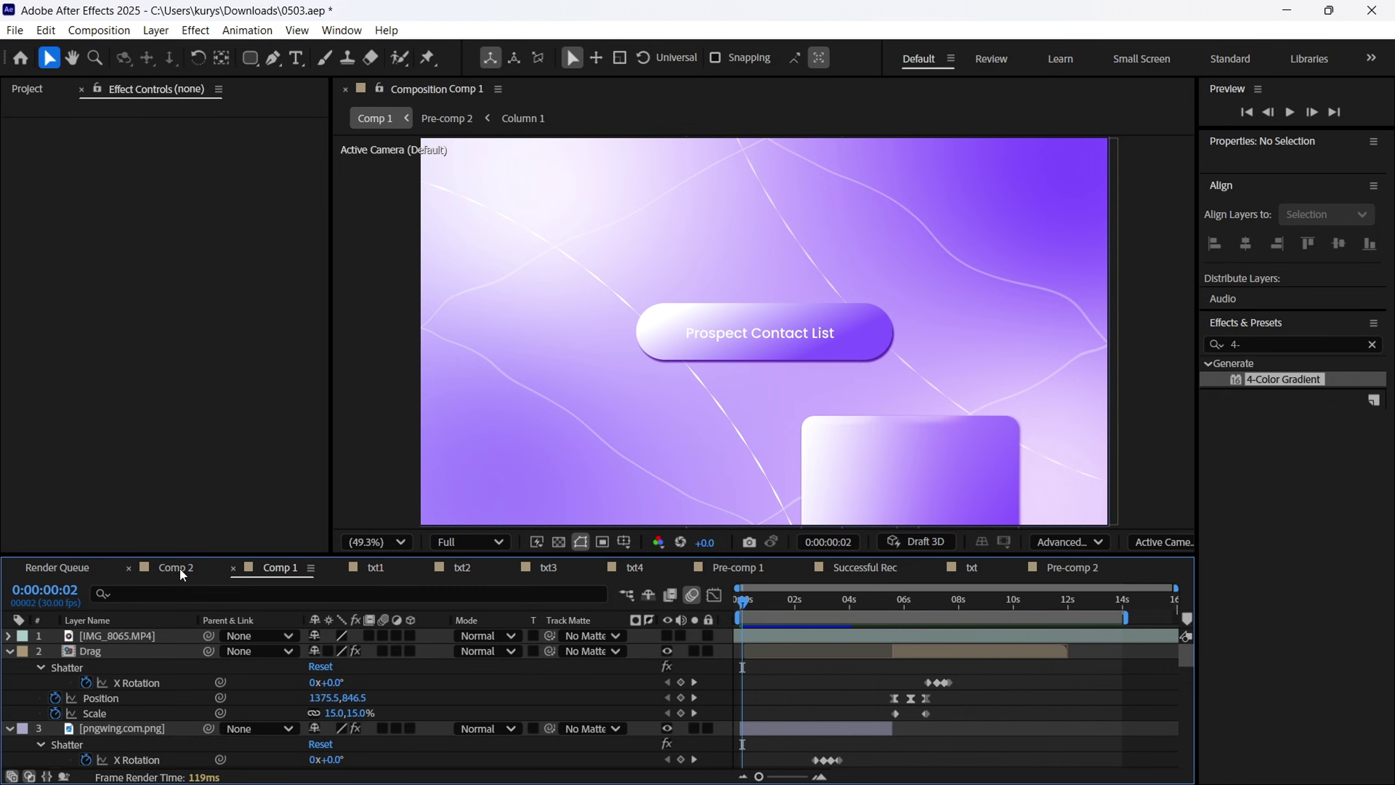
Compare the new Comp 2 background with the finished Comp 1, and scrub Comp 1 to about 0:00:00:18.
left_click(173, 569)
left_click(253, 567)
left_click(186, 567)
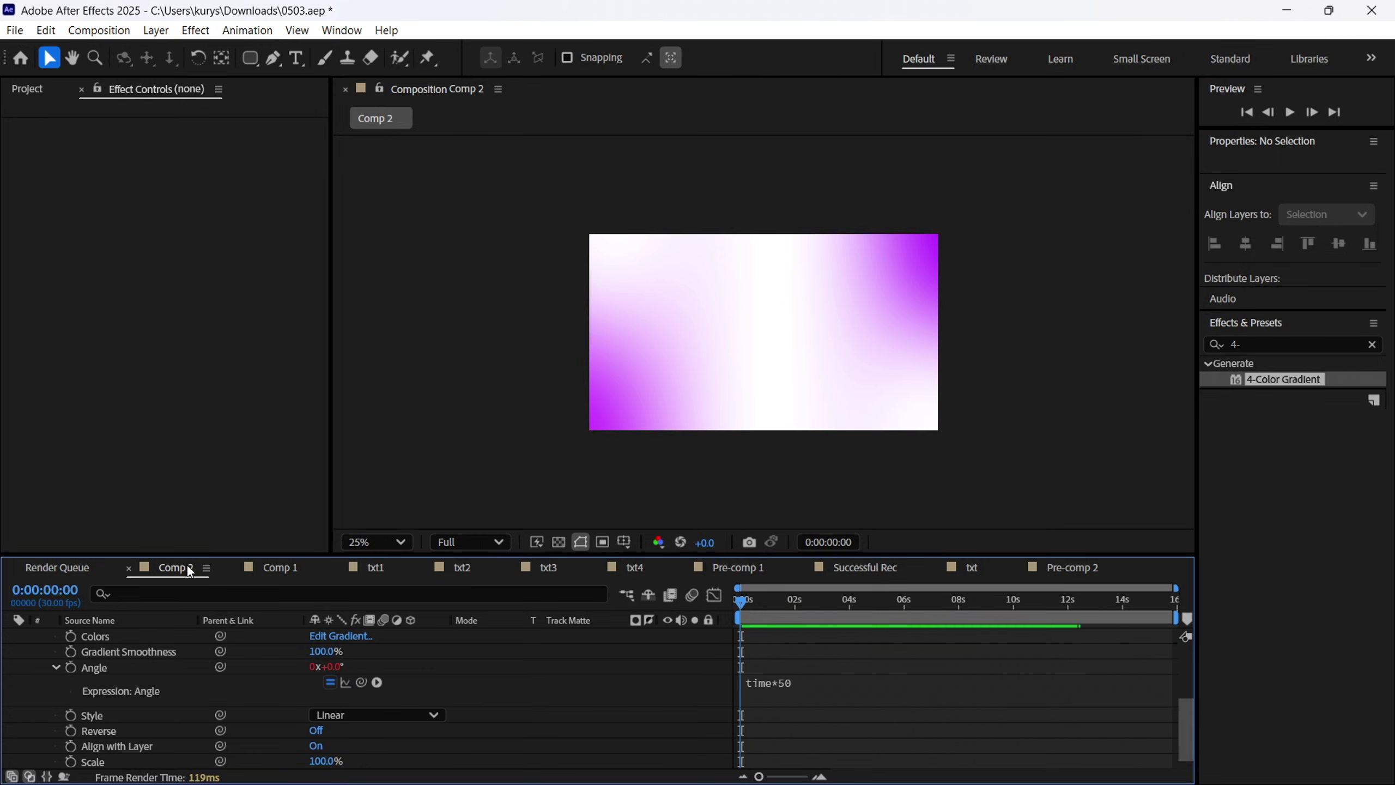
left_click(255, 567)
left_click(167, 567)
left_click(308, 572)
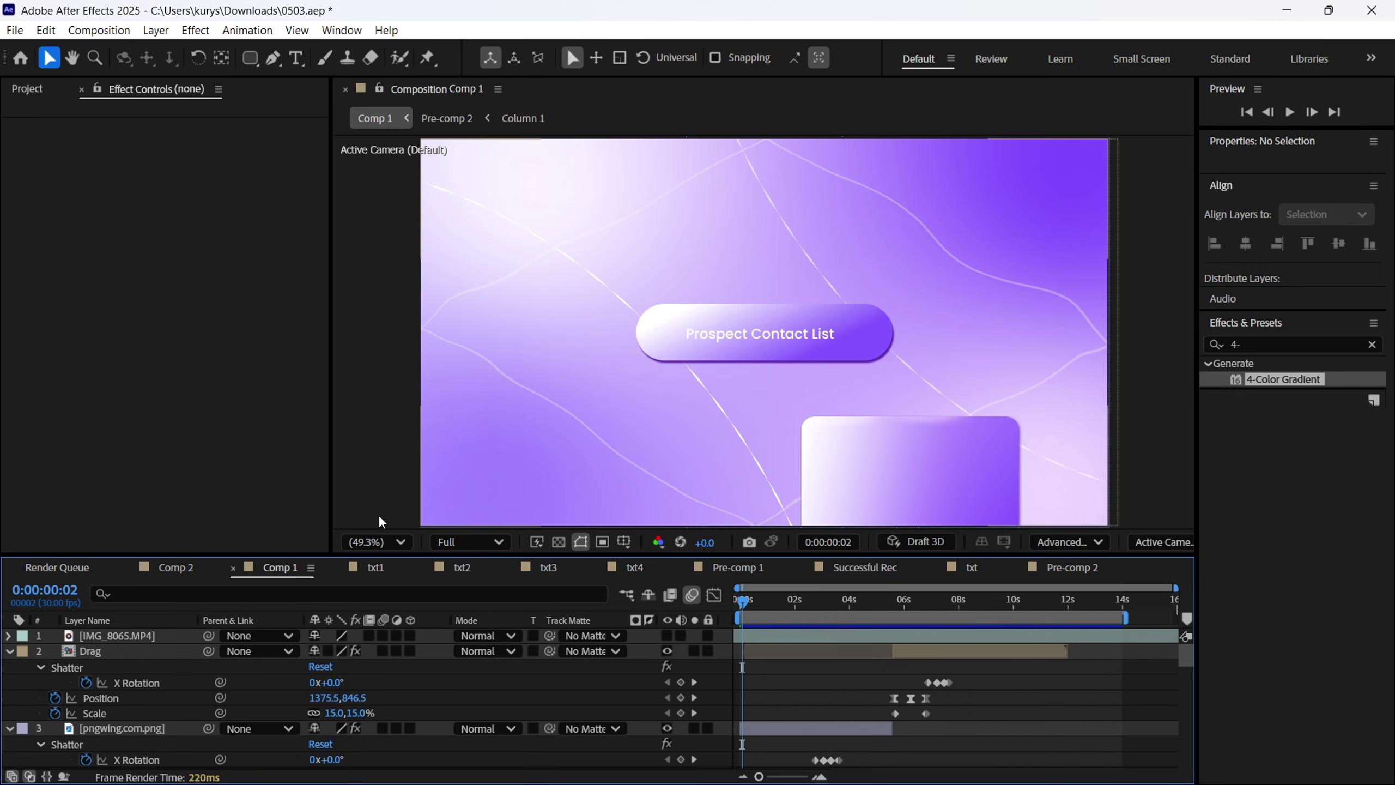
left_click_drag(746, 599, 759, 600)
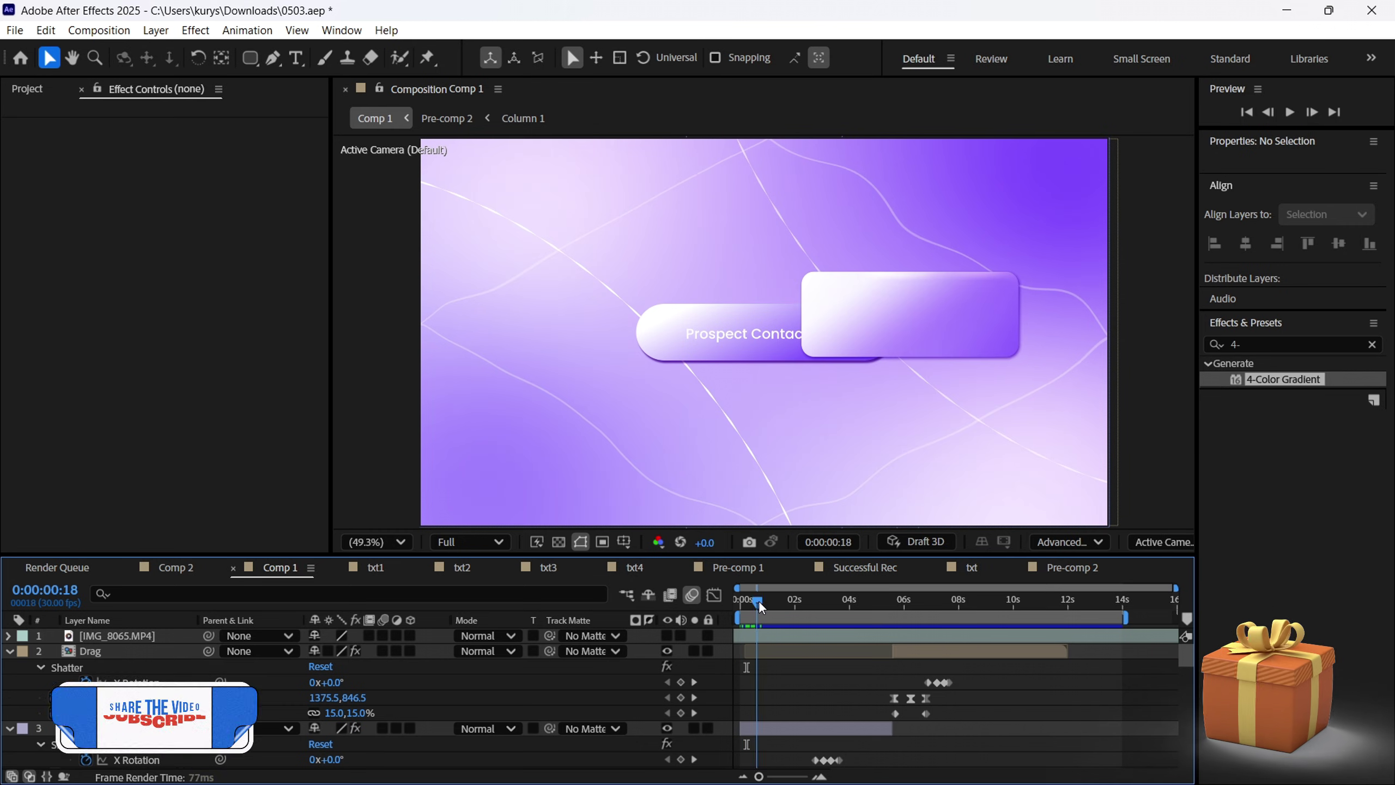
Switch to Discord to look at the project-files channel, return to After Effects, and scrub Comp 1 to 0:00:01:28.
left_click(1071, 763)
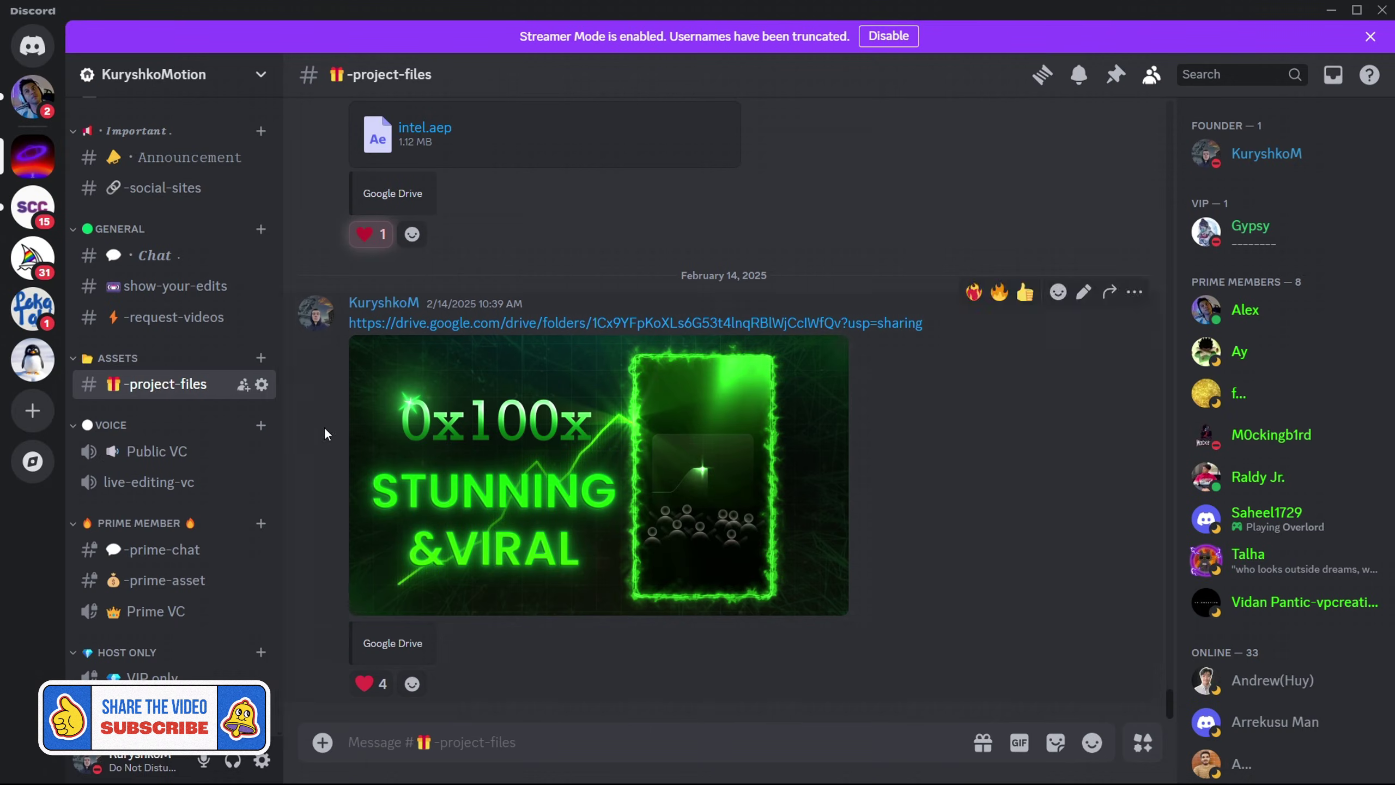
scroll(850, 520, "up", 12)
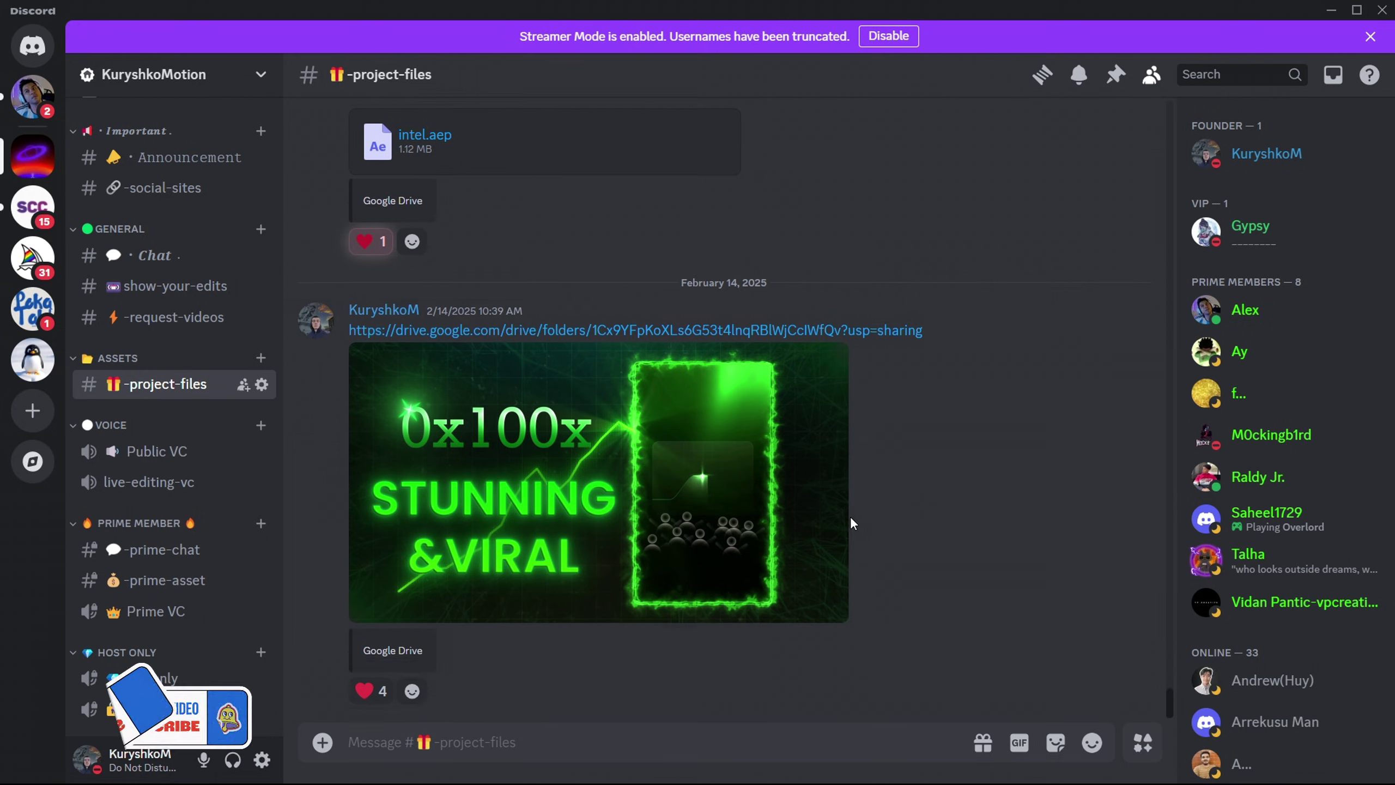
scroll(831, 498, "down", 12)
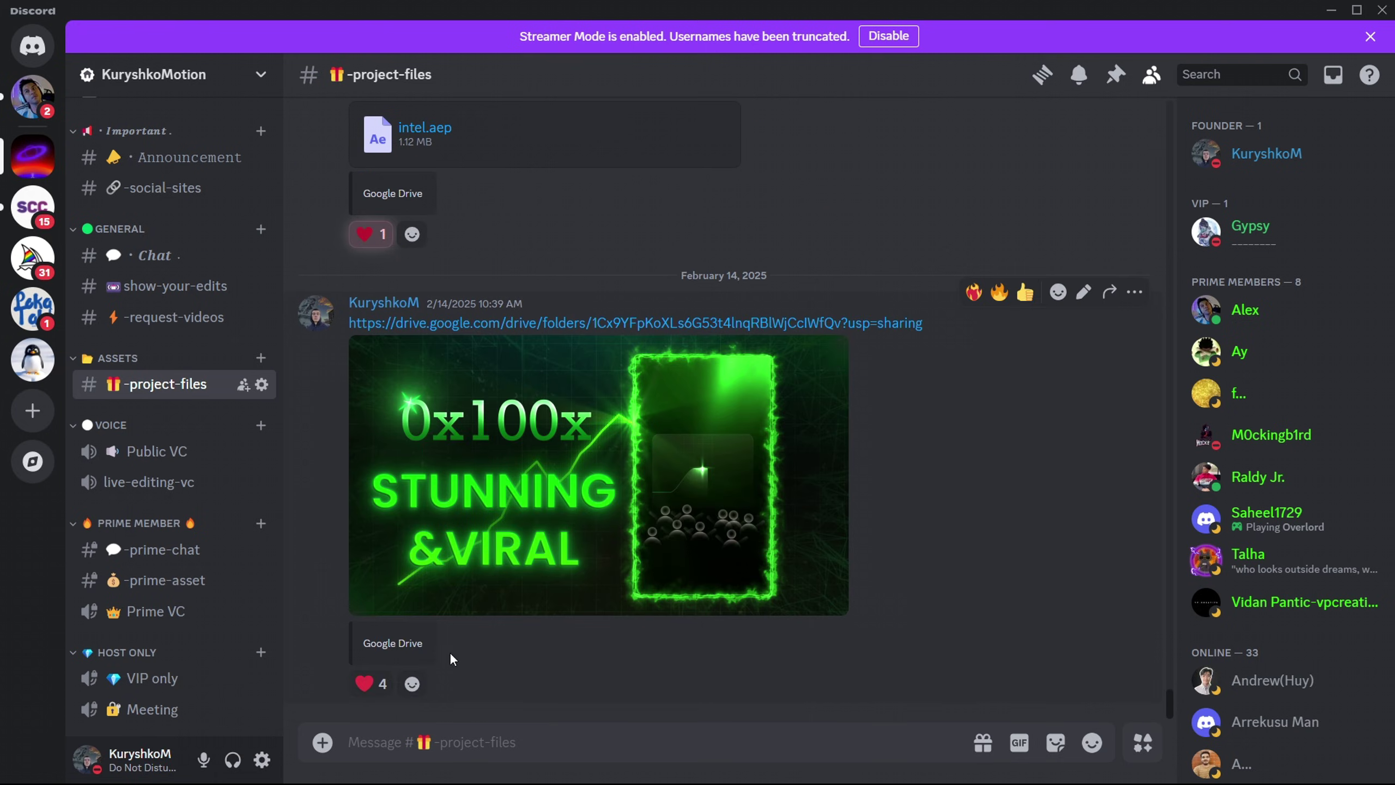
left_click(1331, 10)
left_click_drag(761, 601, 797, 602)
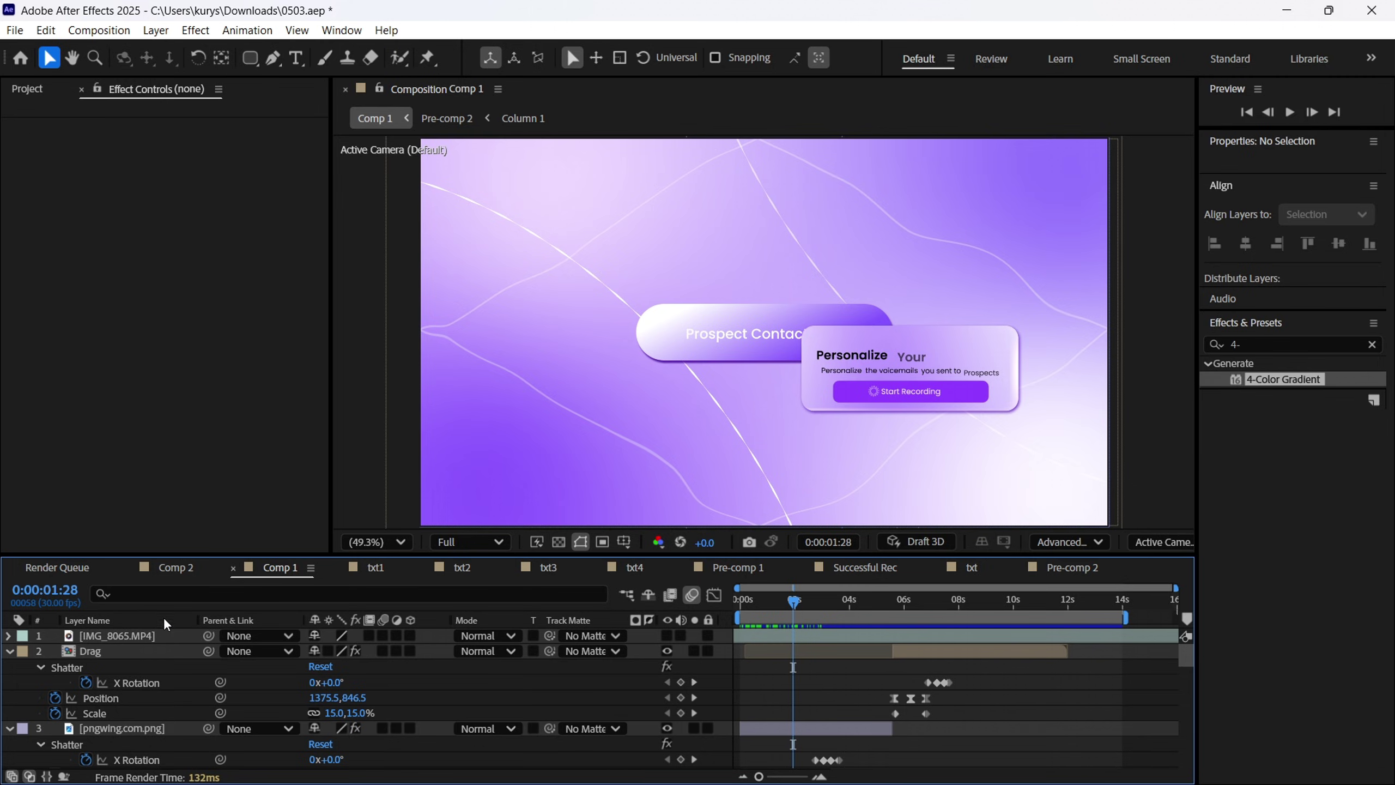
Draw a rounded rectangle about 670 × 144 px near the center of Comp 2.
left_click(176, 568)
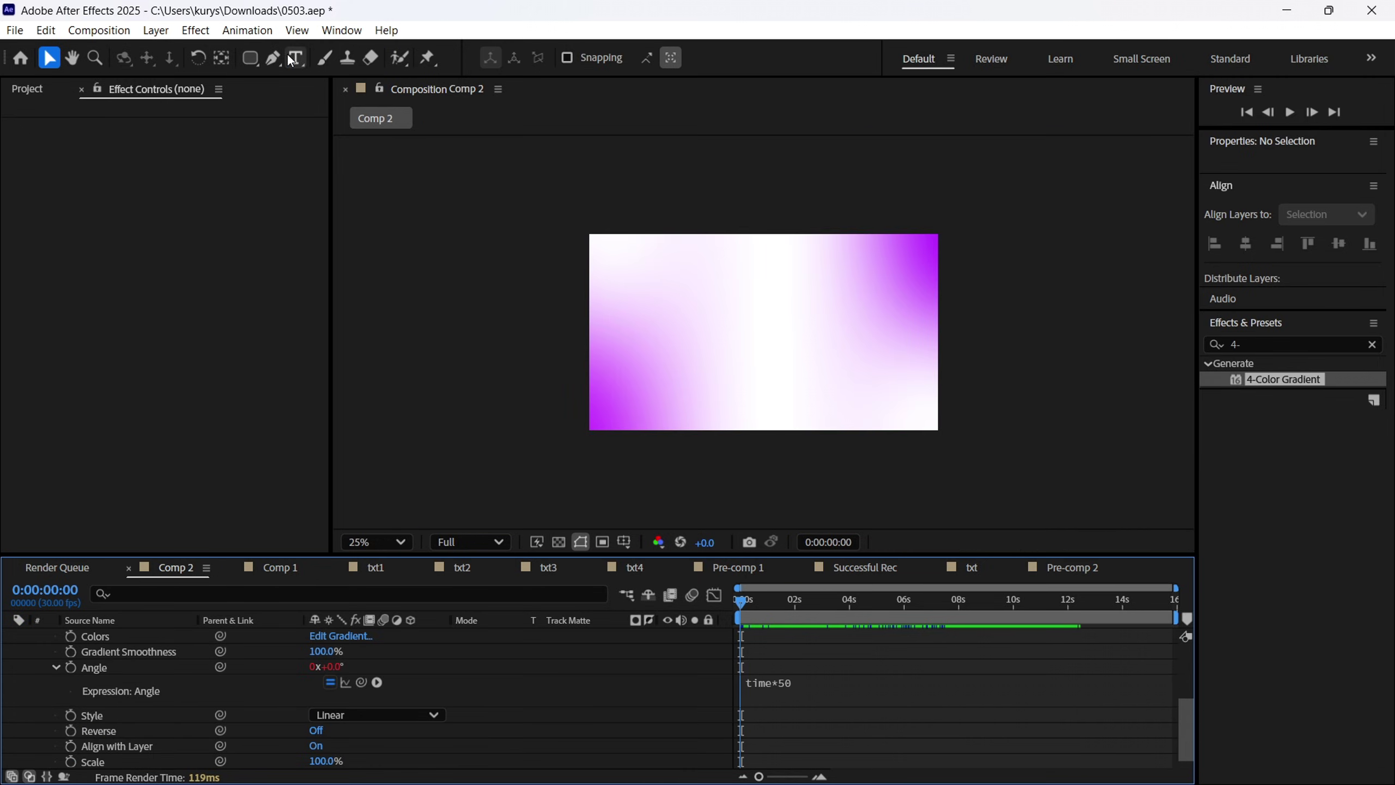
left_click_drag(250, 57, 299, 138)
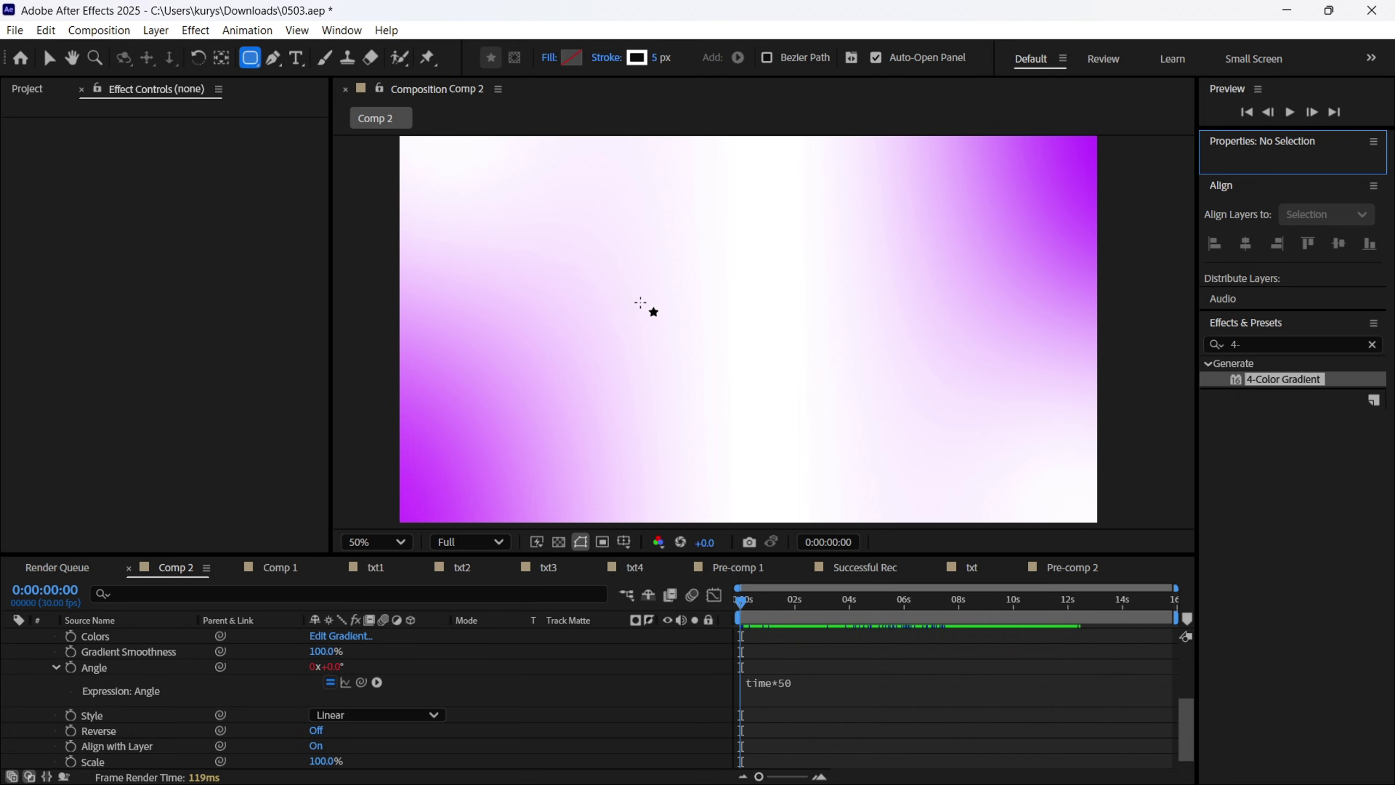
left_click_drag(640, 303, 885, 355)
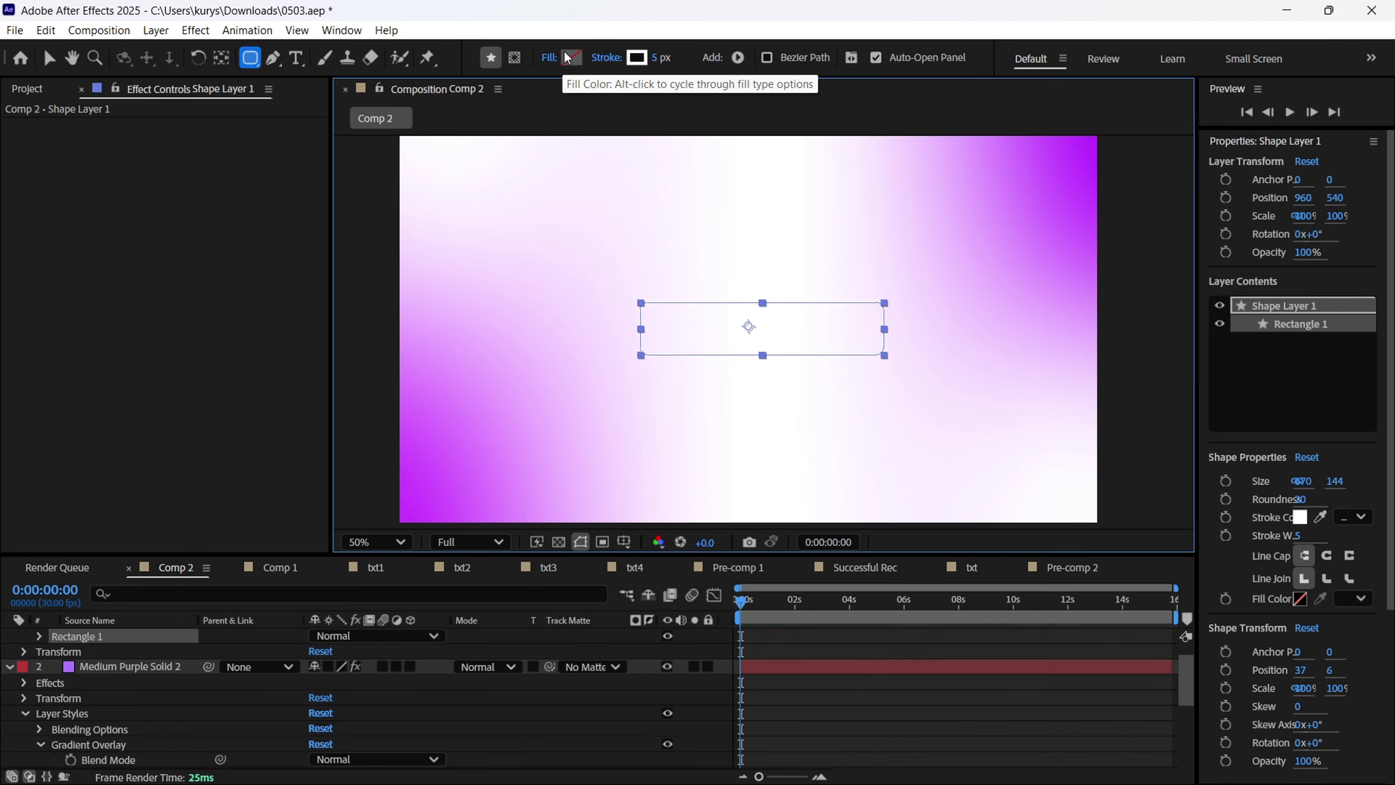
Change the rectangle's fill to a linear gradient and stretch its gradient line diagonally across the shape.
left_click(549, 57)
left_click(667, 354)
left_click(715, 447)
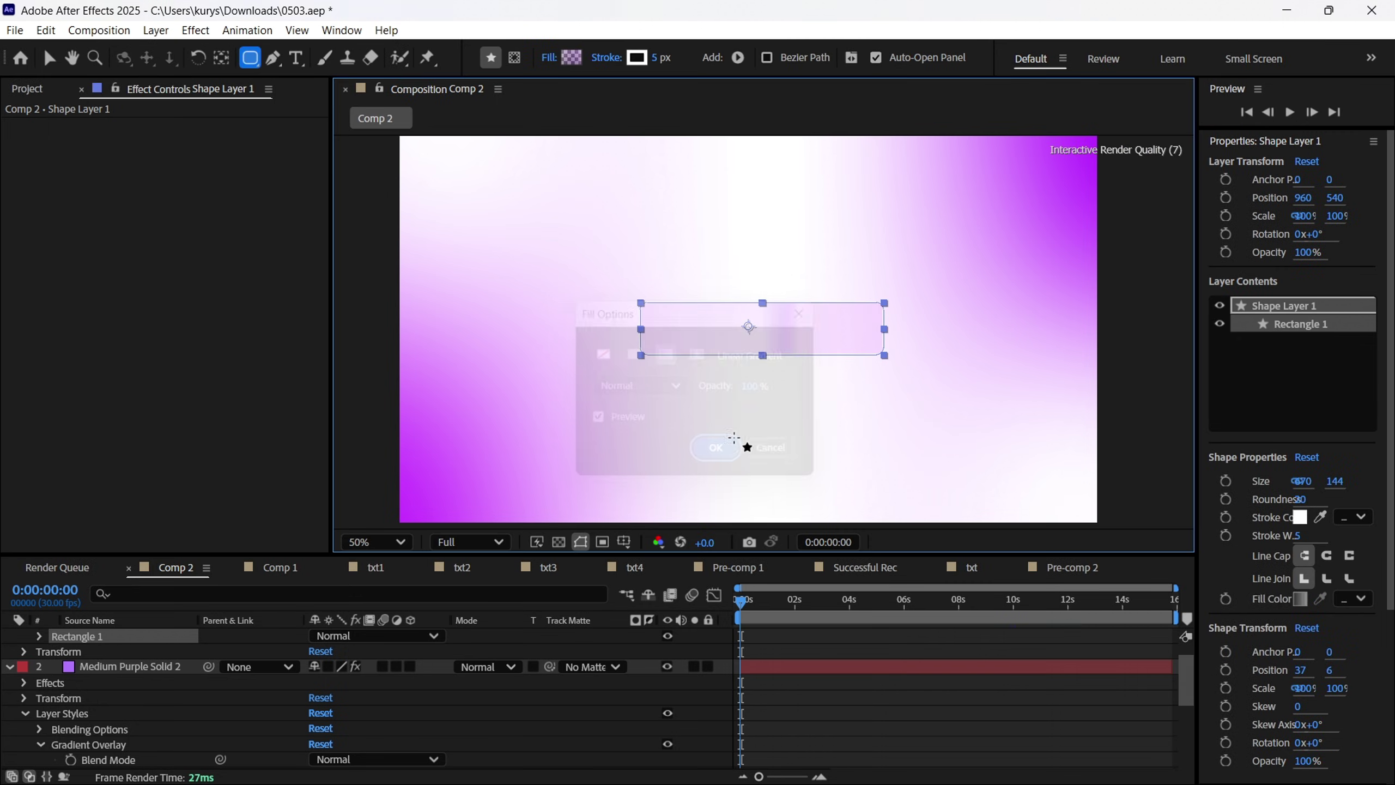
key("v")
left_click_drag(758, 330, 659, 298)
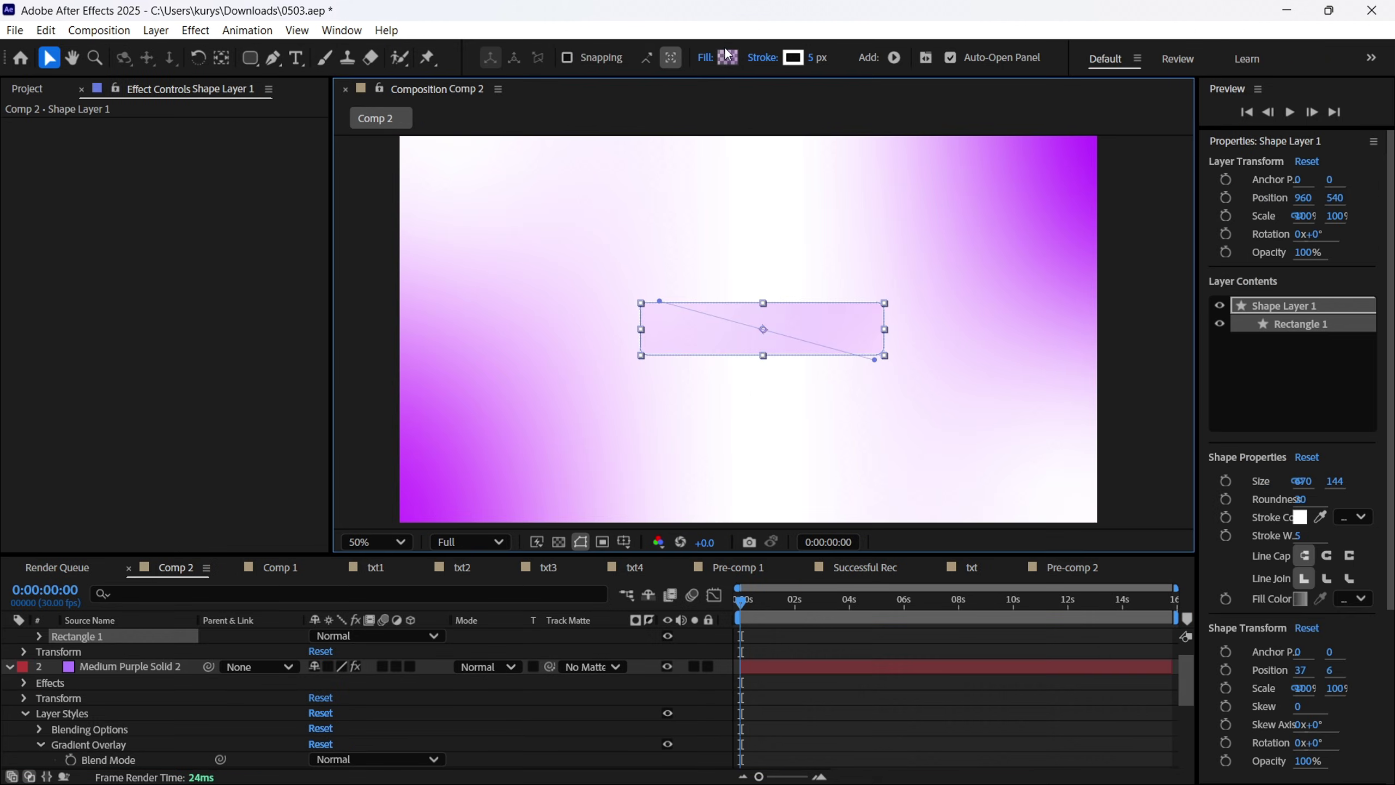
Set all three opacity stops of the rectangle's gradient fill to 100%, with the middle stop at about 47%.
left_click(728, 57)
left_click(842, 245)
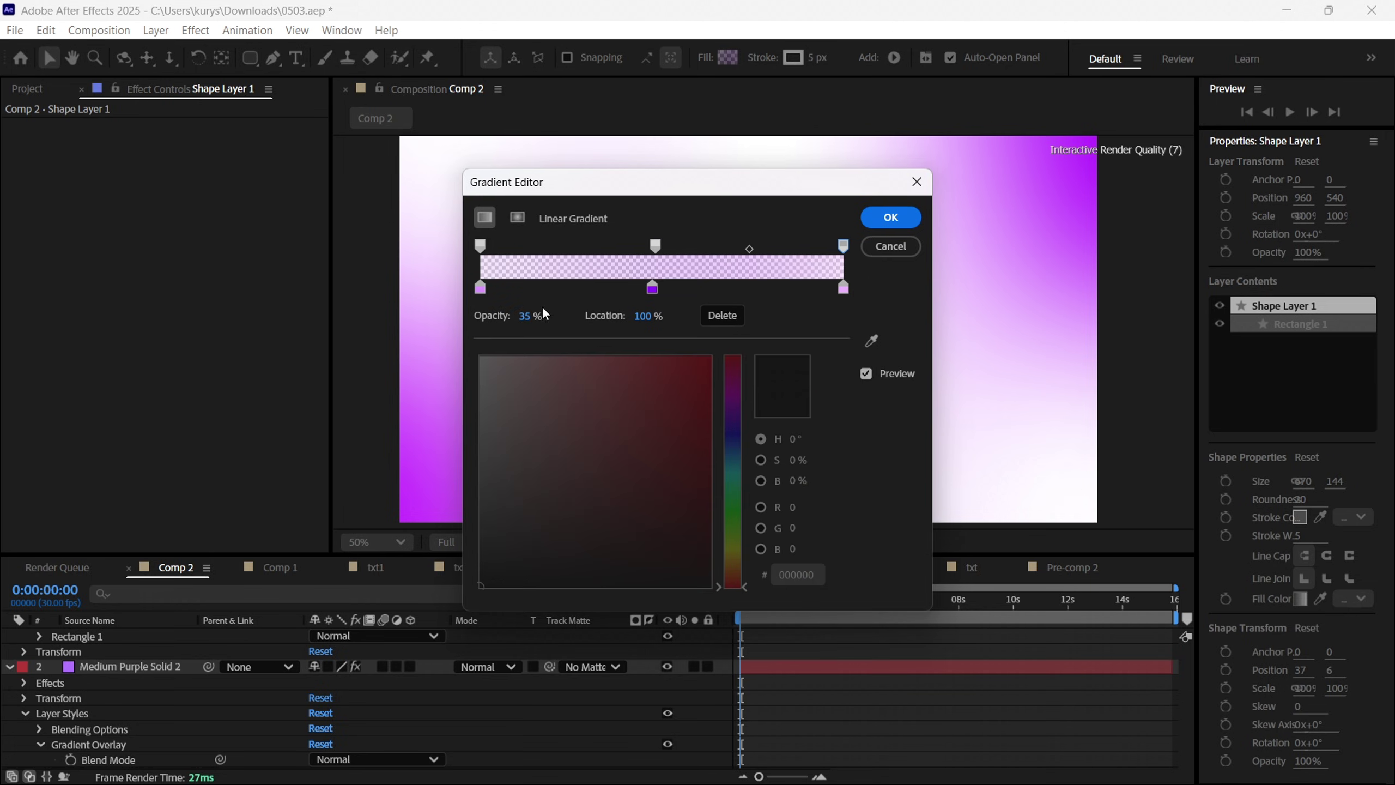
left_click_drag(528, 316, 820, 310)
left_click(479, 246)
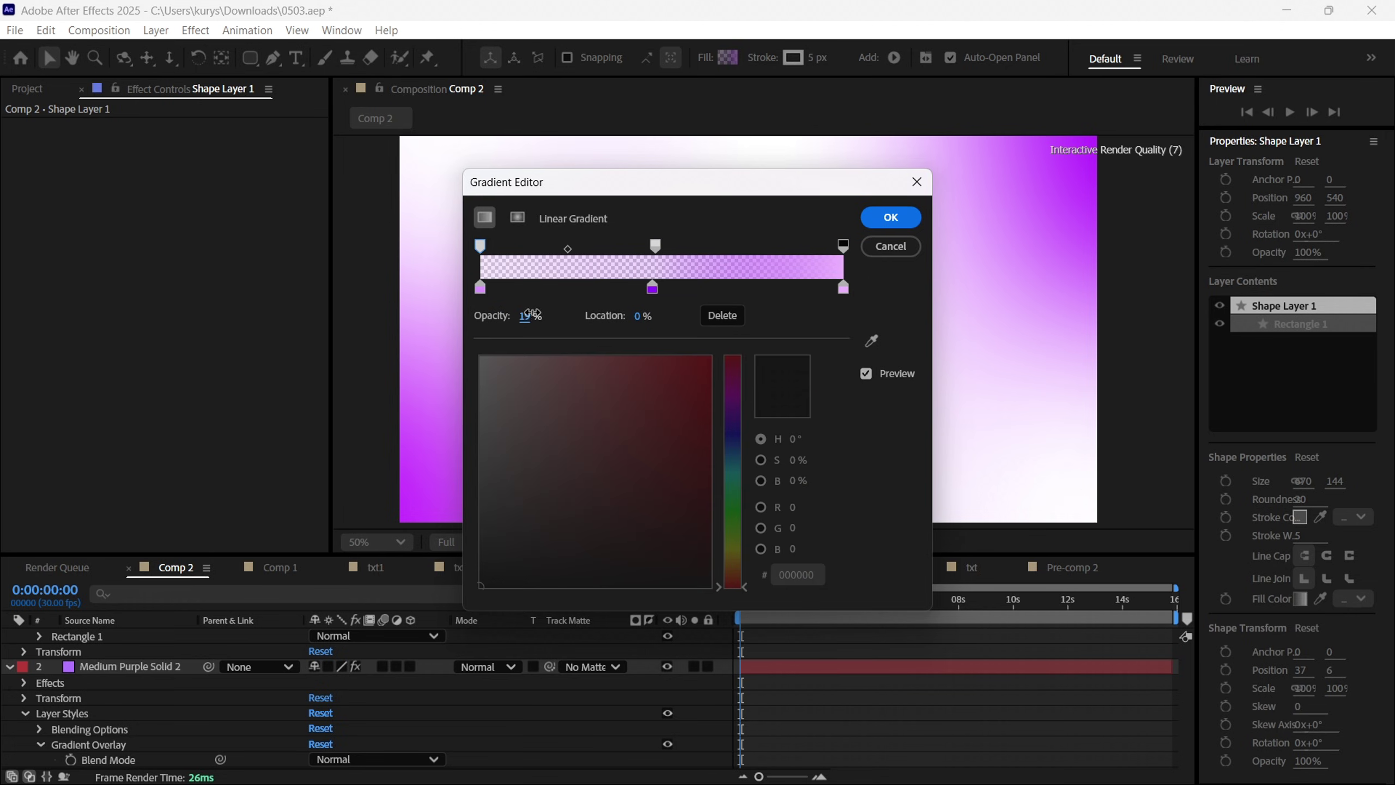
left_click_drag(531, 312, 741, 277)
left_click(656, 245)
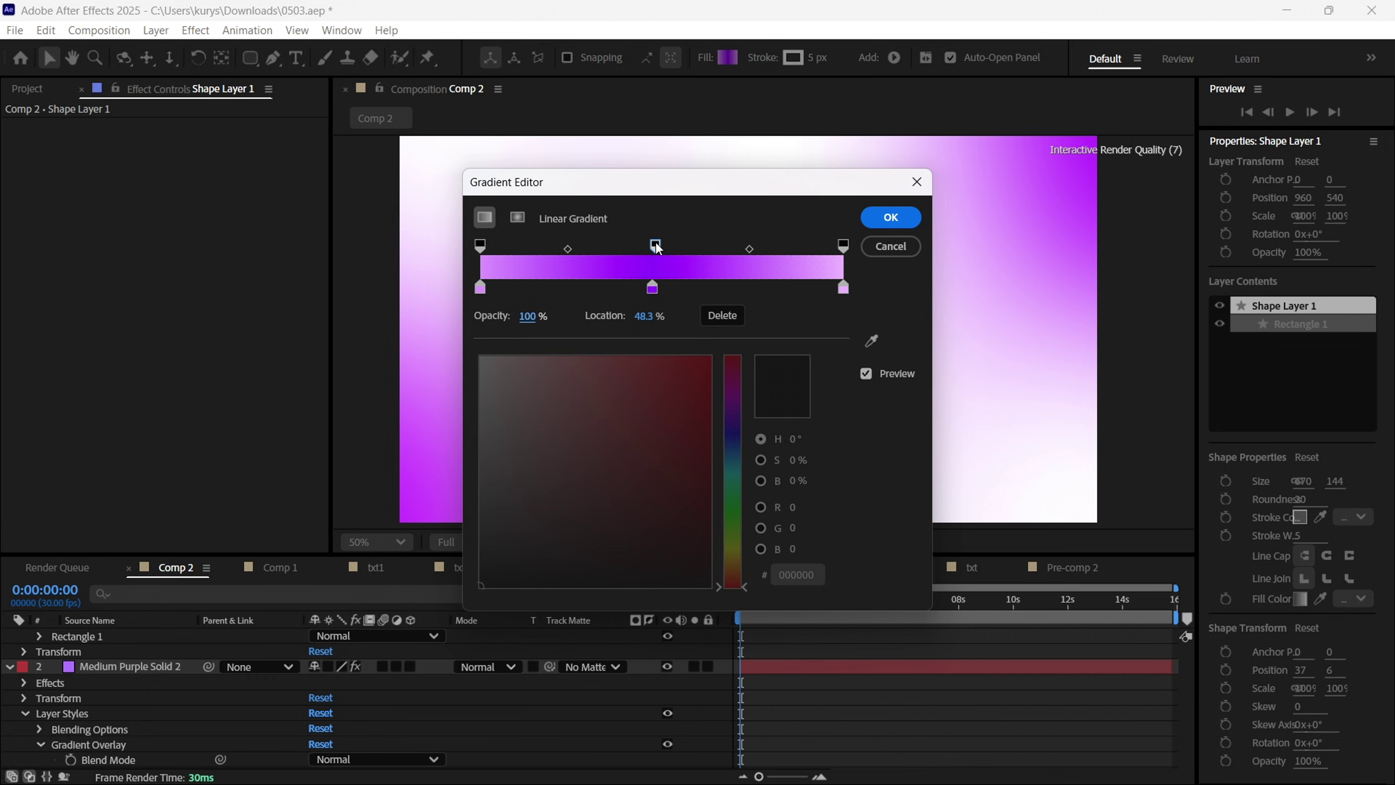
left_click_drag(656, 242, 651, 242)
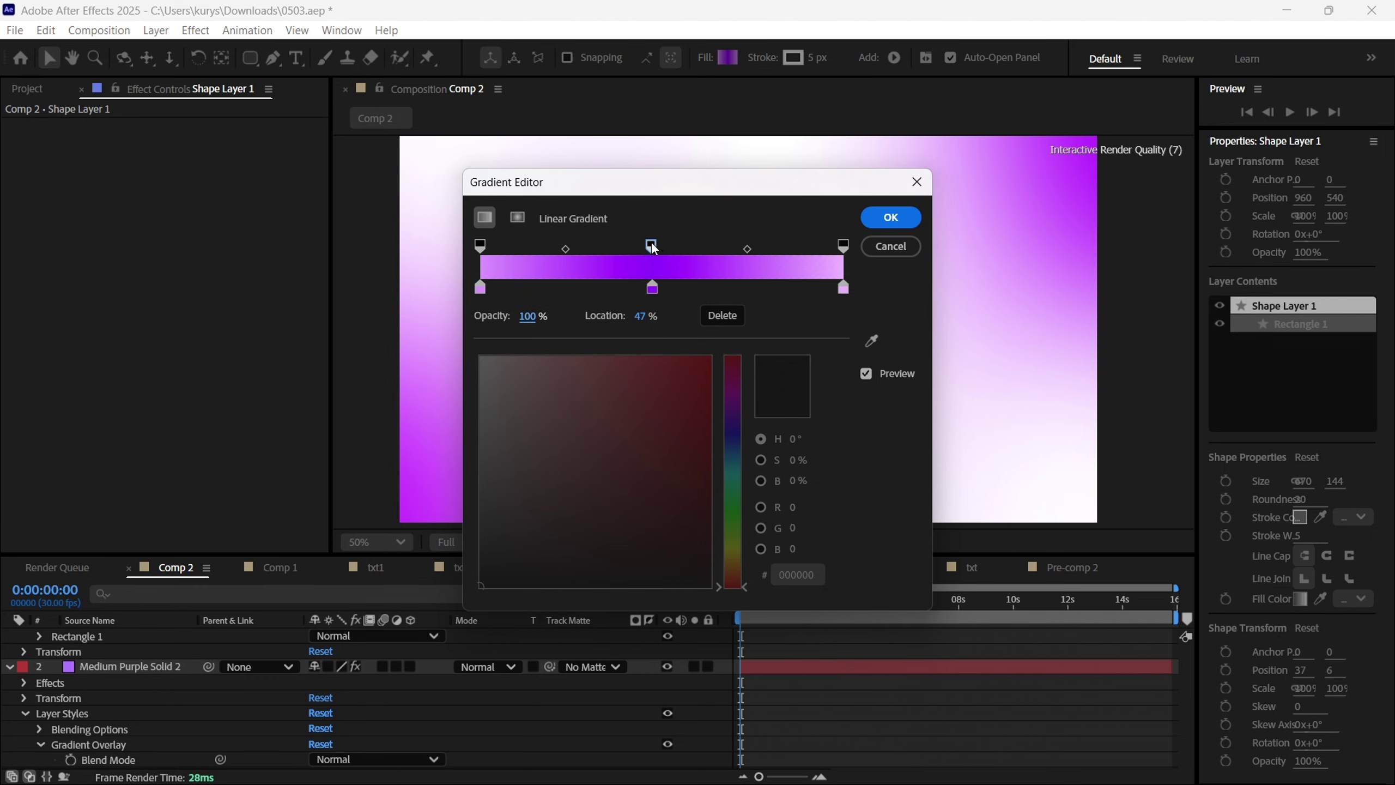
left_click(480, 244)
left_click(651, 245)
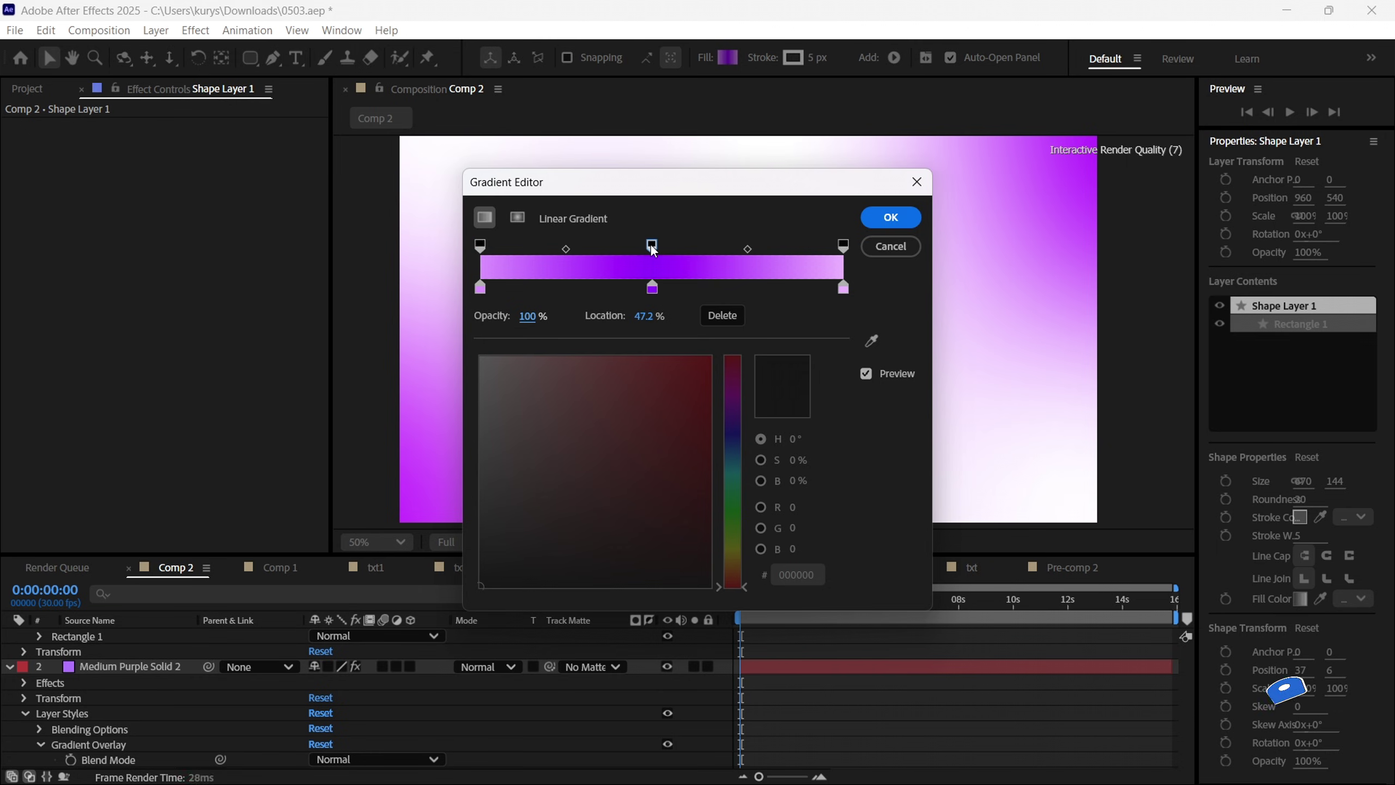
Reduce the rectangle's gradient fill to two color stops, white (FFFFFF) at the start and purple (9600FF) at the end.
left_click(844, 288)
left_click(733, 421)
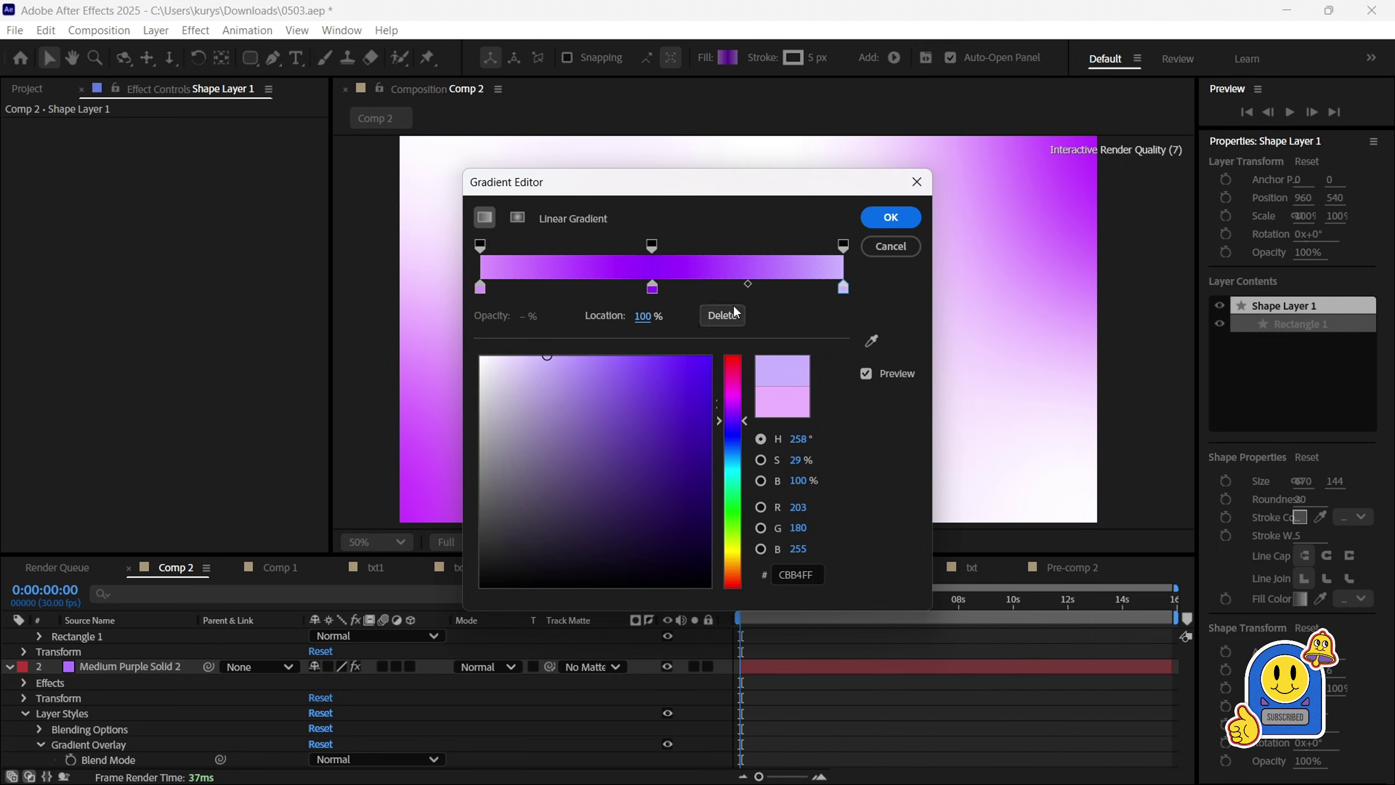
left_click(736, 311)
left_click(709, 355)
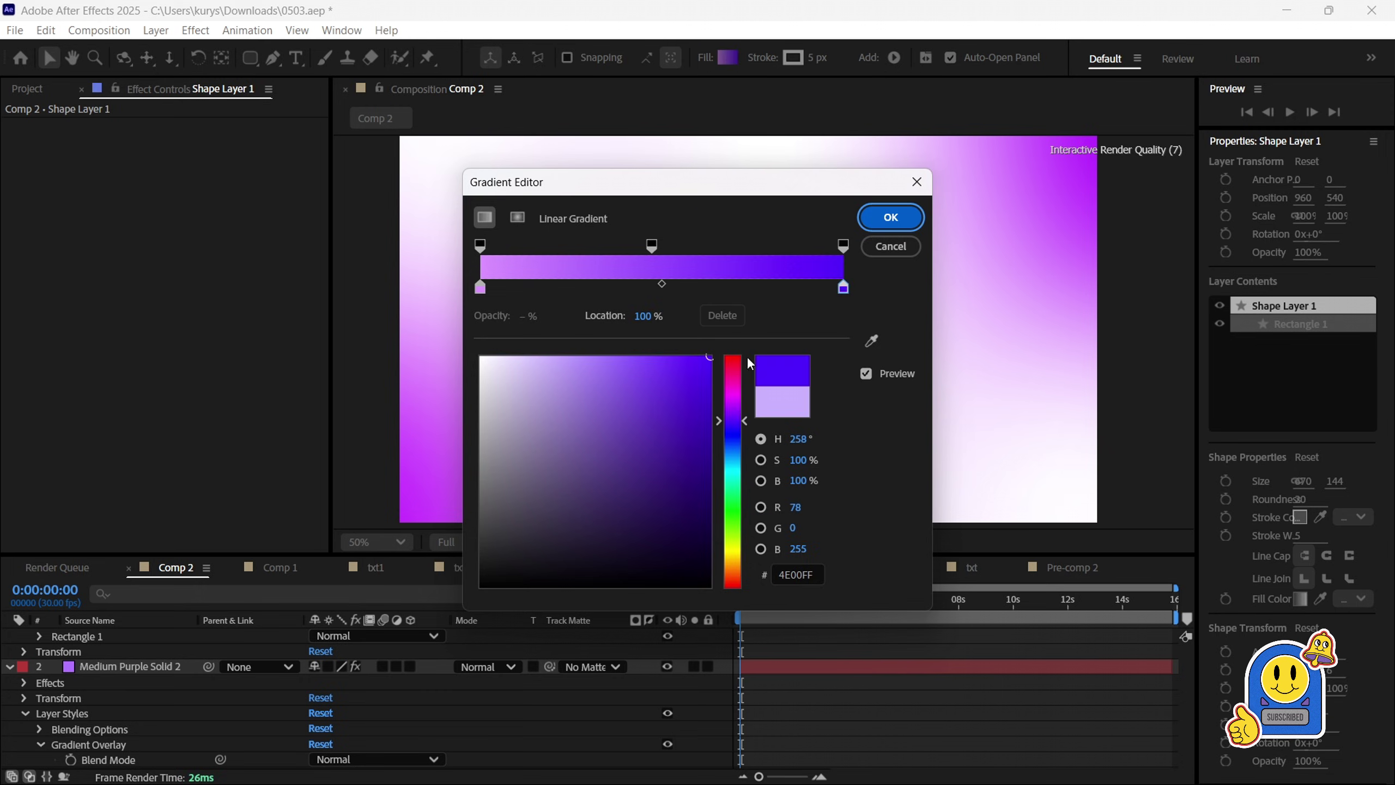
left_click(741, 409)
left_click(843, 290)
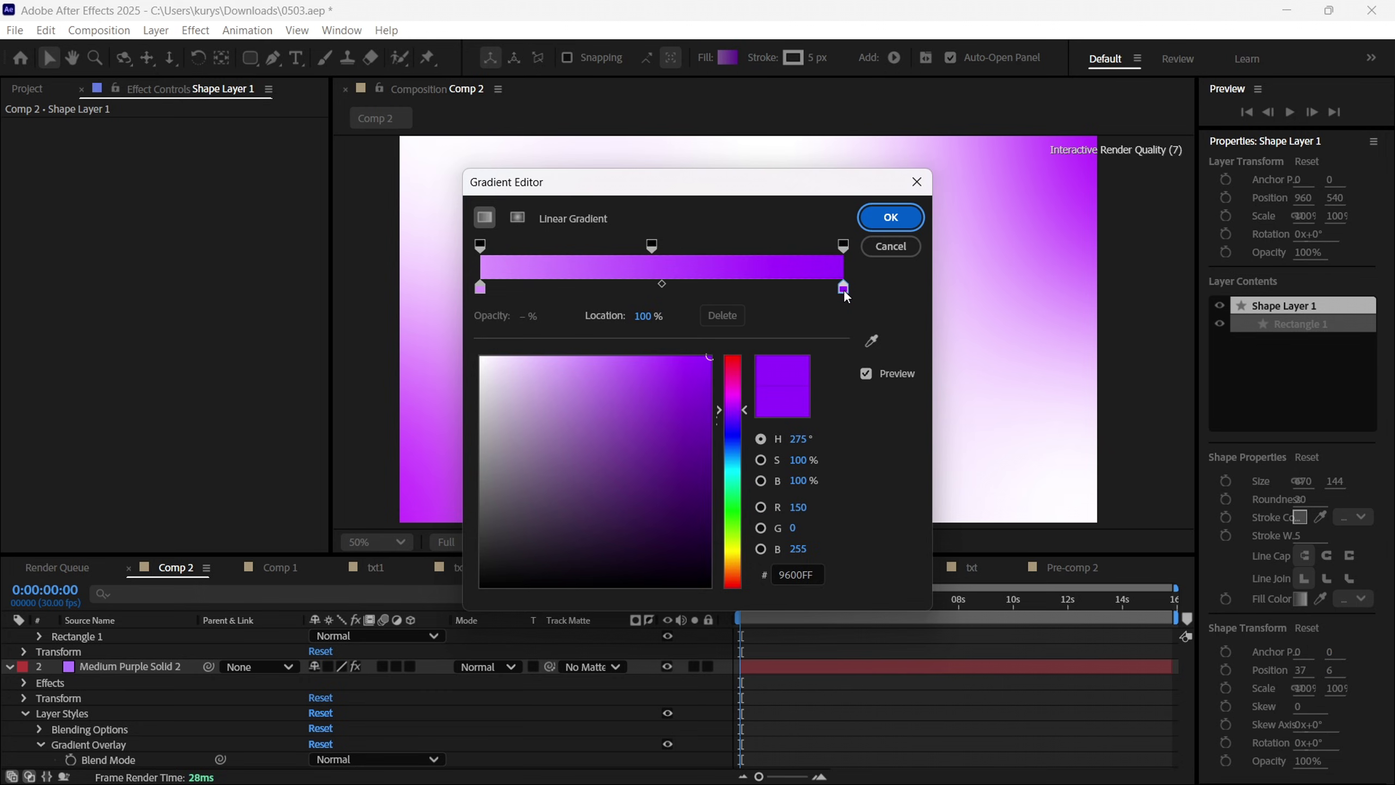
left_click(480, 288)
left_click_drag(571, 364, 480, 355)
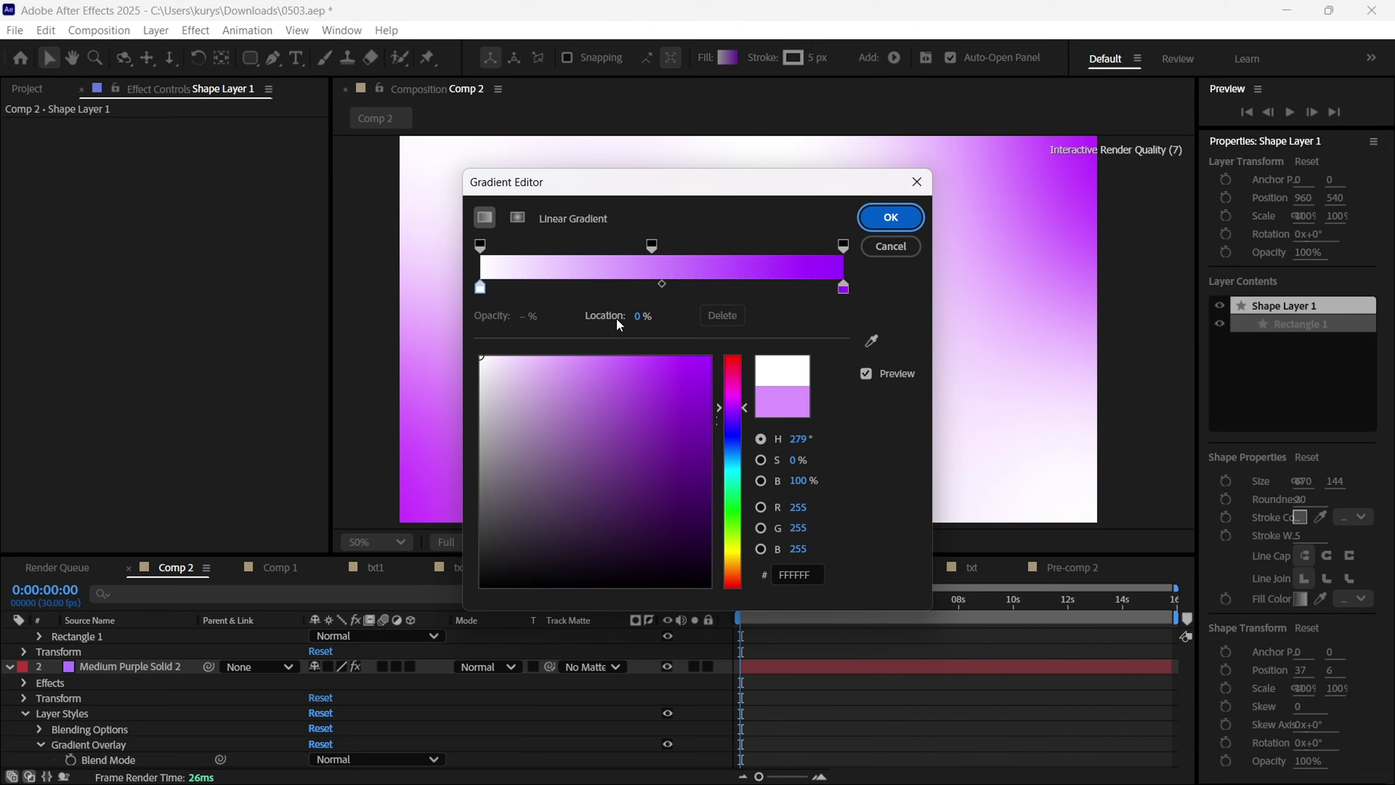
left_click(890, 216)
Lower the opacity stop at the purple end of the rectangle's gradient fill to 79%.
left_click(726, 58)
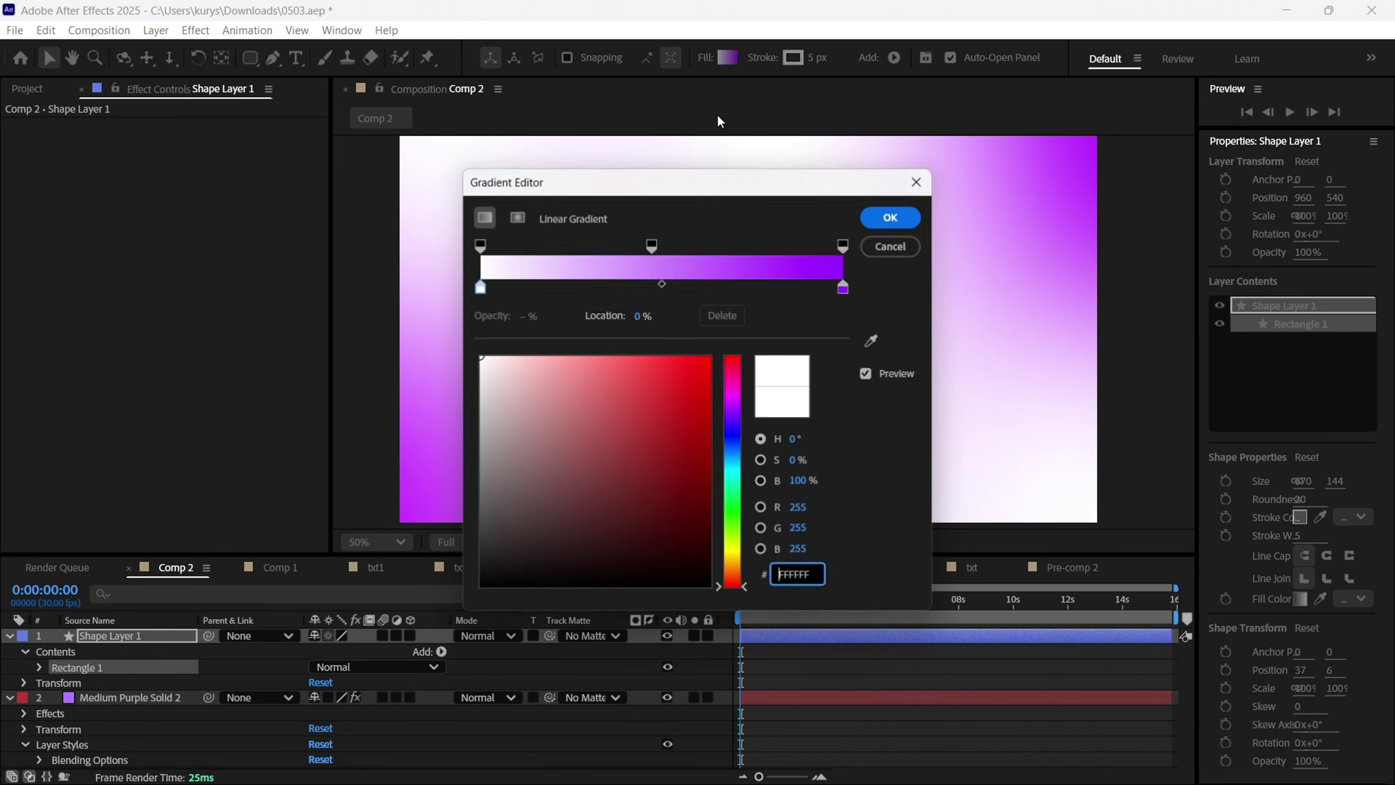
left_click(843, 244)
left_click_drag(832, 177, 415, 127)
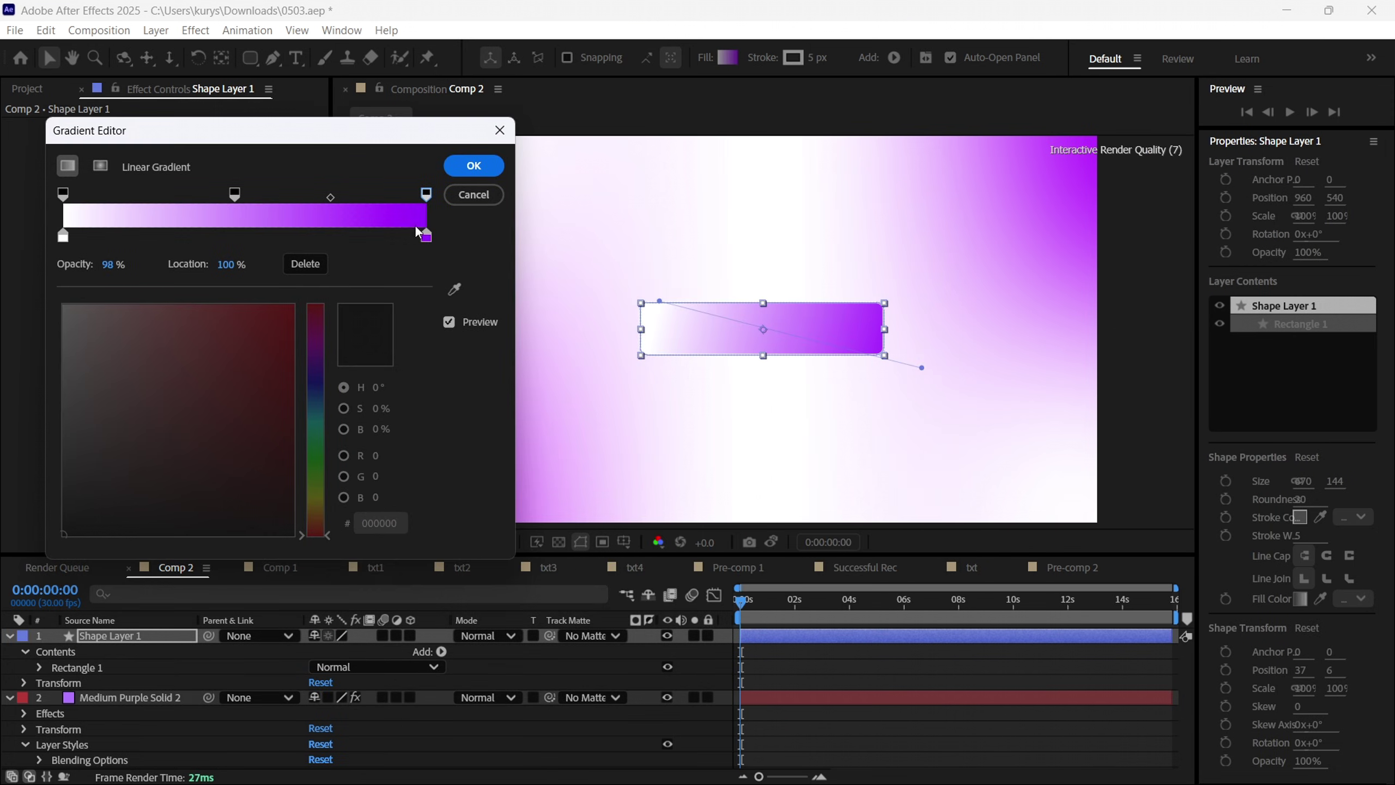
left_click(108, 264)
type("20")
key("Return")
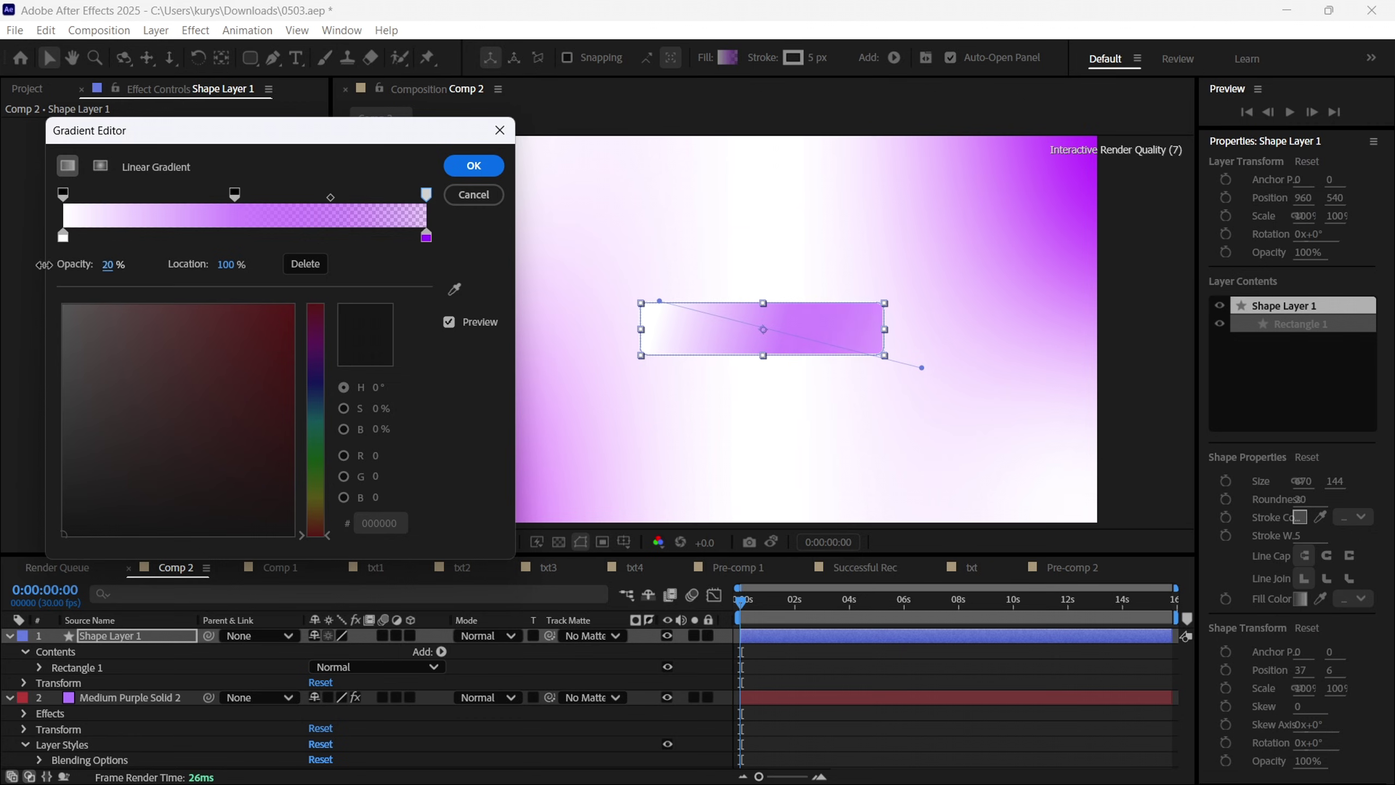
left_click_drag(44, 265, 263, 237)
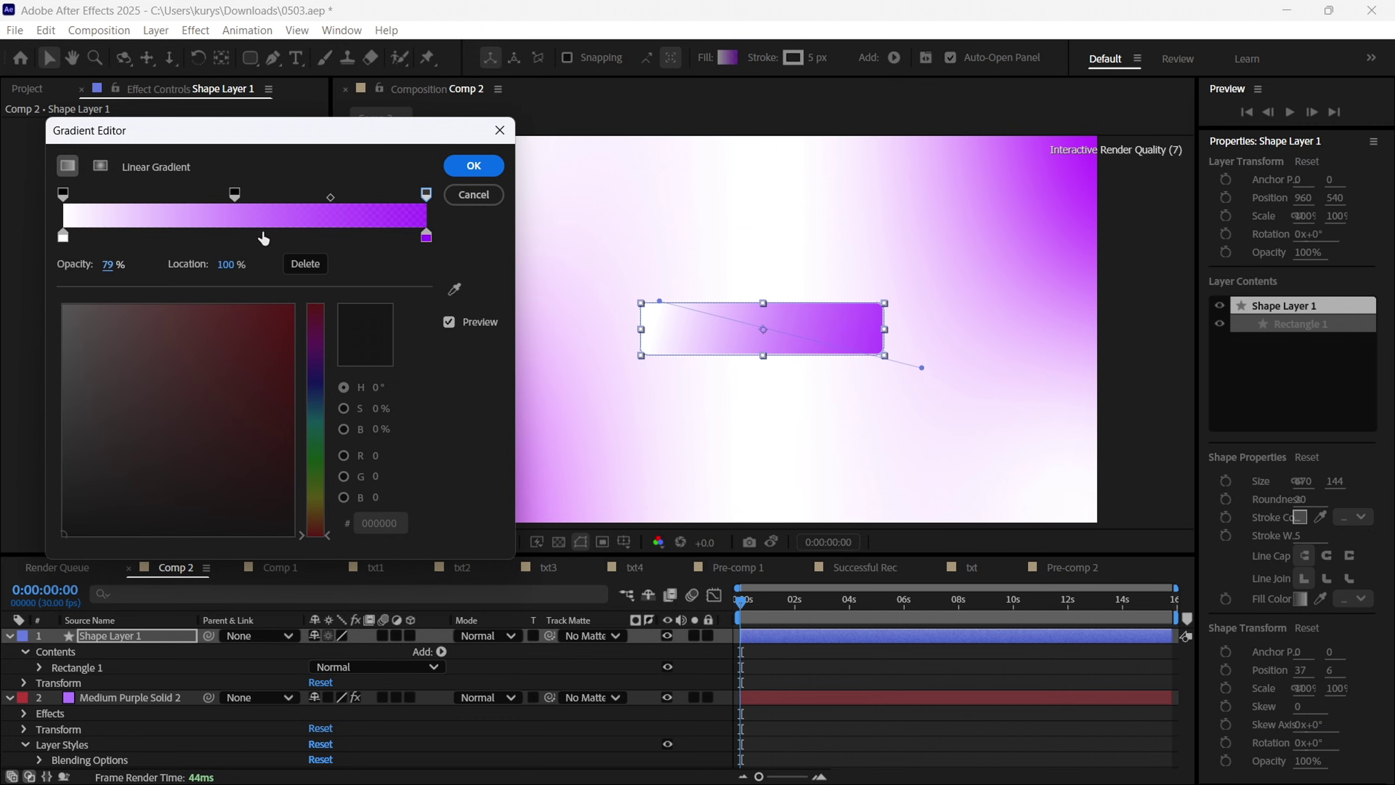
left_click(473, 165)
Add a Drop Shadow layer style to the rectangle's shape layer.
right_click(118, 633)
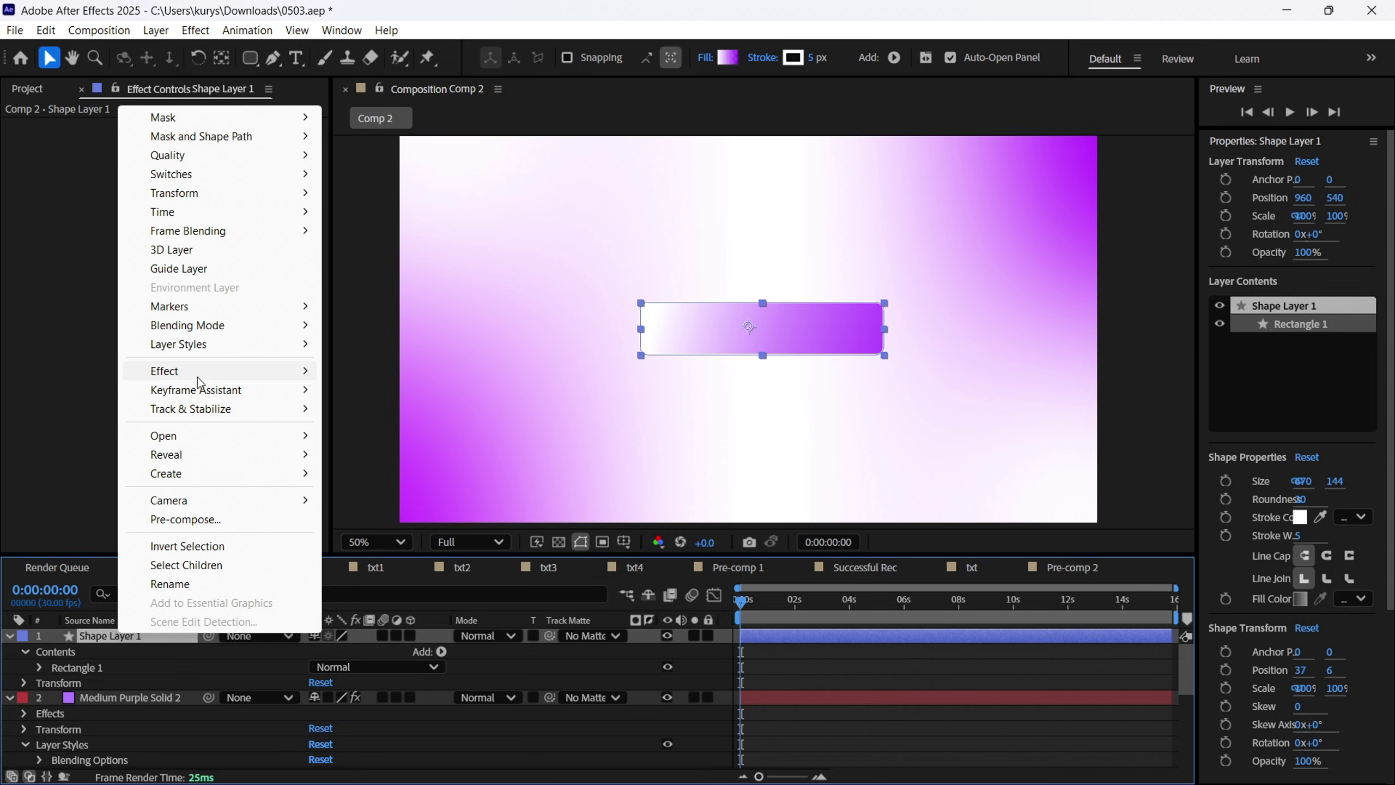
mouse_move(259, 343)
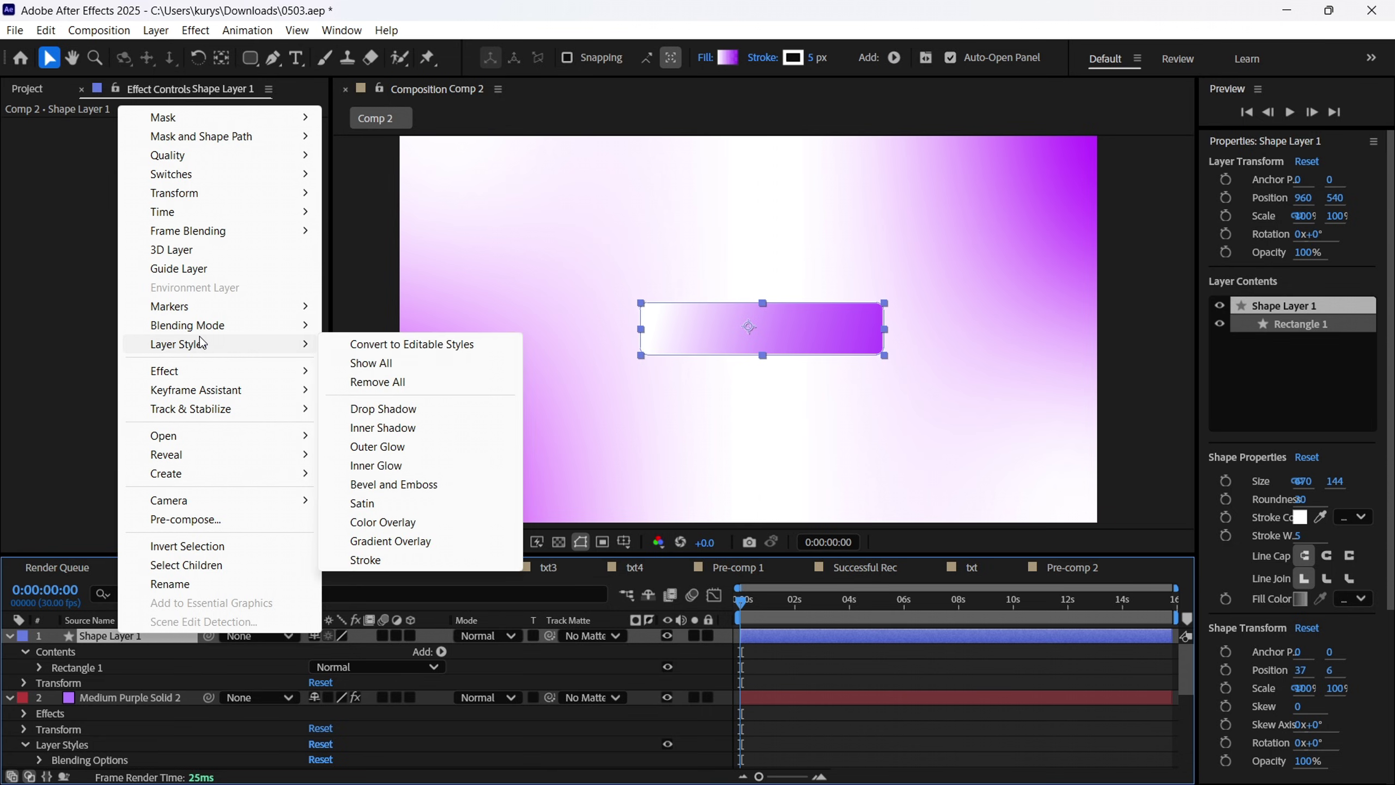
left_click(402, 416)
Set the rectangle's stroke width to 0 px.
key("period")
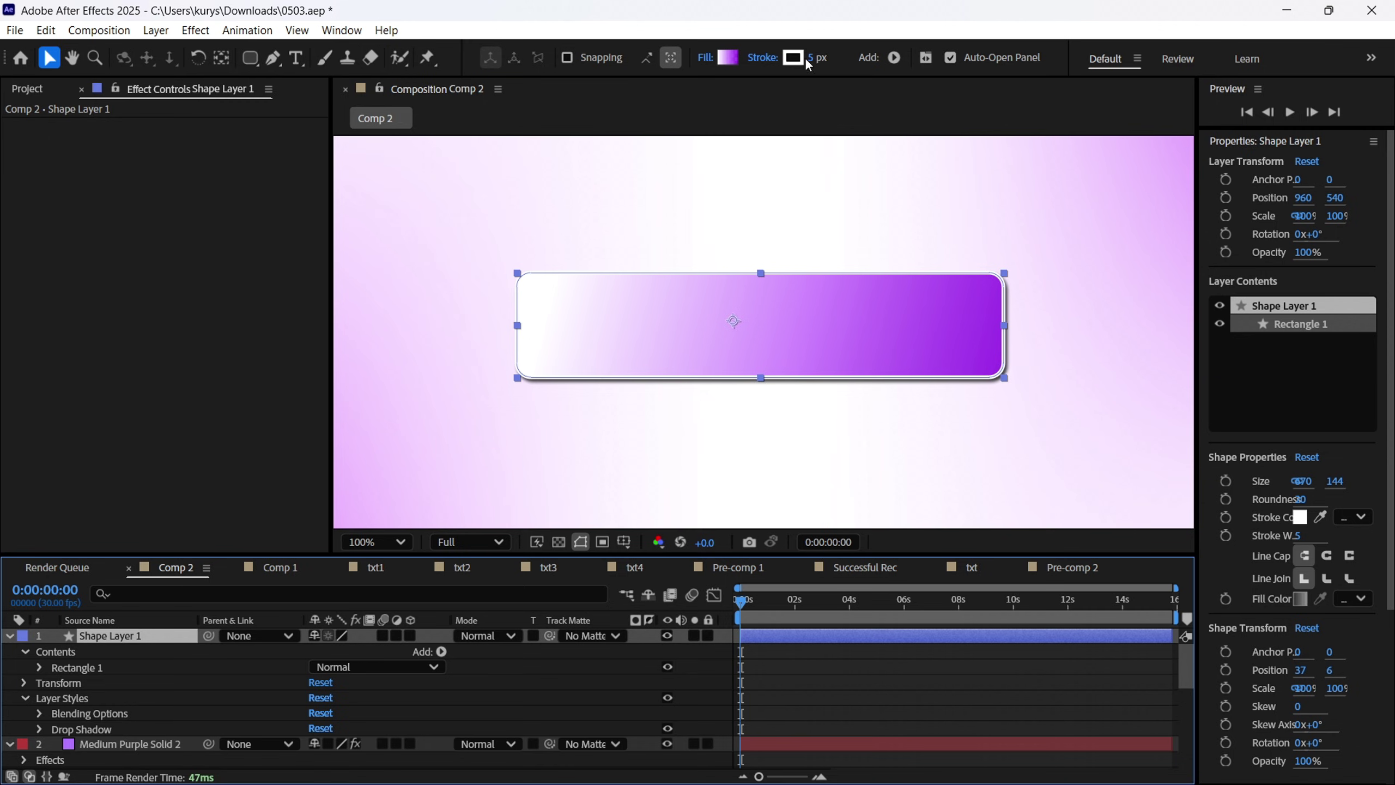
left_click_drag(817, 59, 772, 59)
left_click(659, 219)
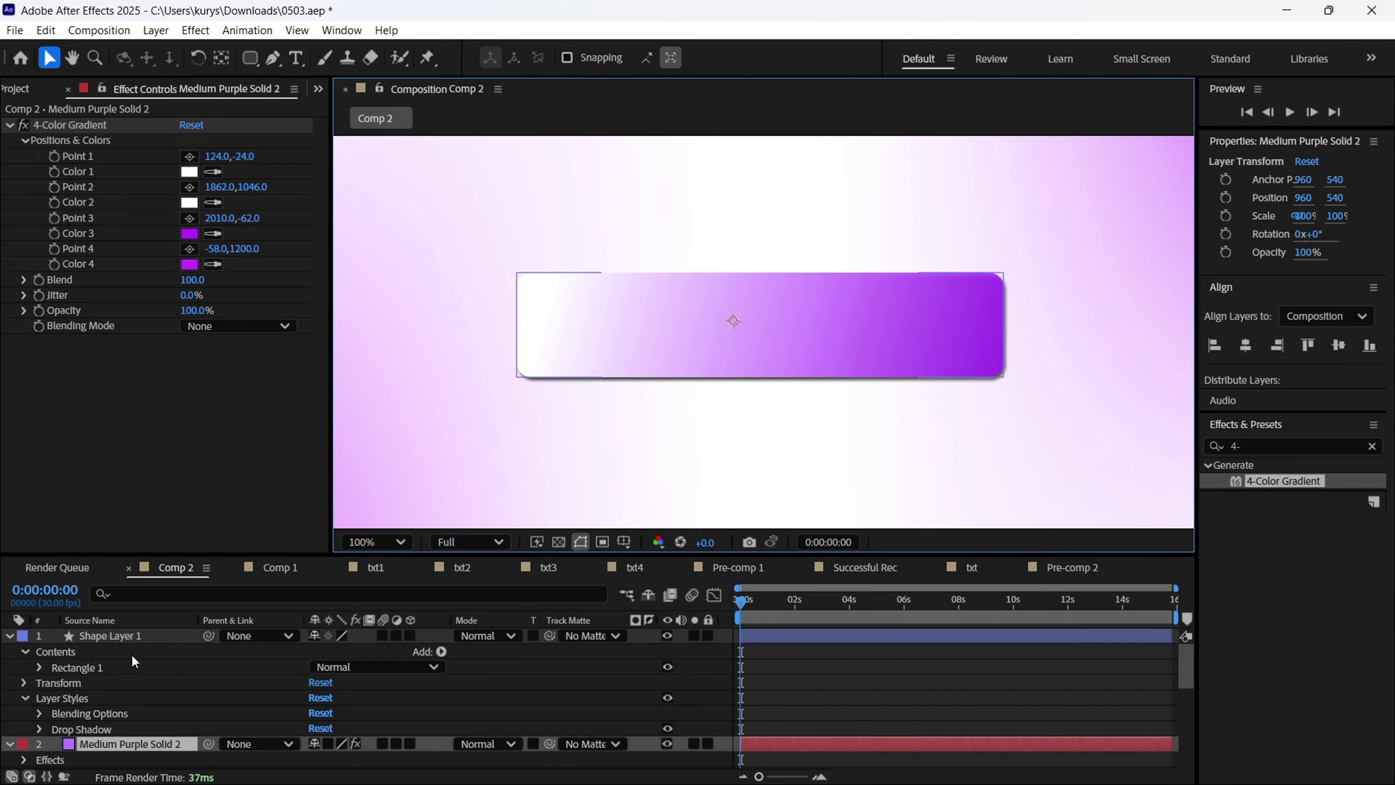
Change the color of the shape layer's Drop Shadow to purple (6500C9).
left_click(114, 639)
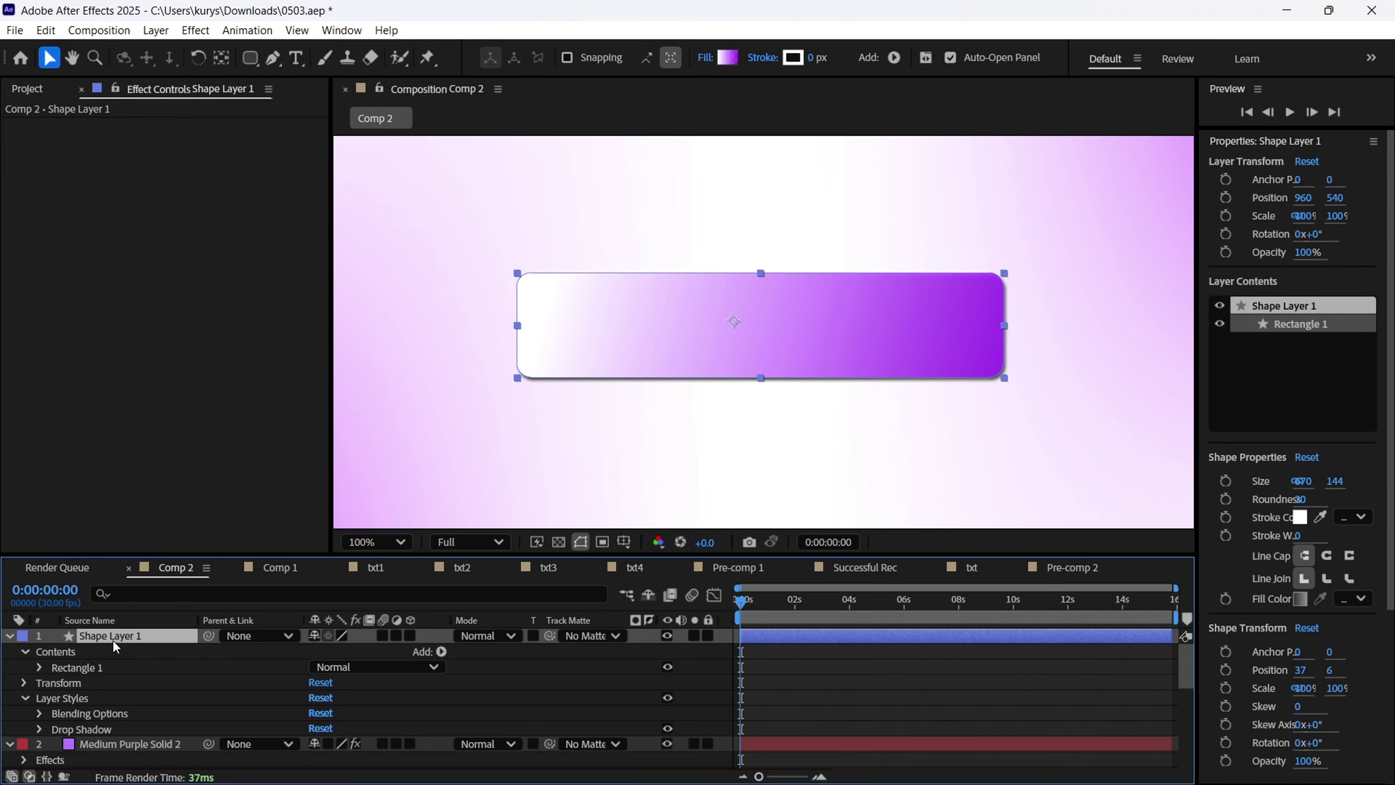
left_click(39, 728)
left_click(319, 667)
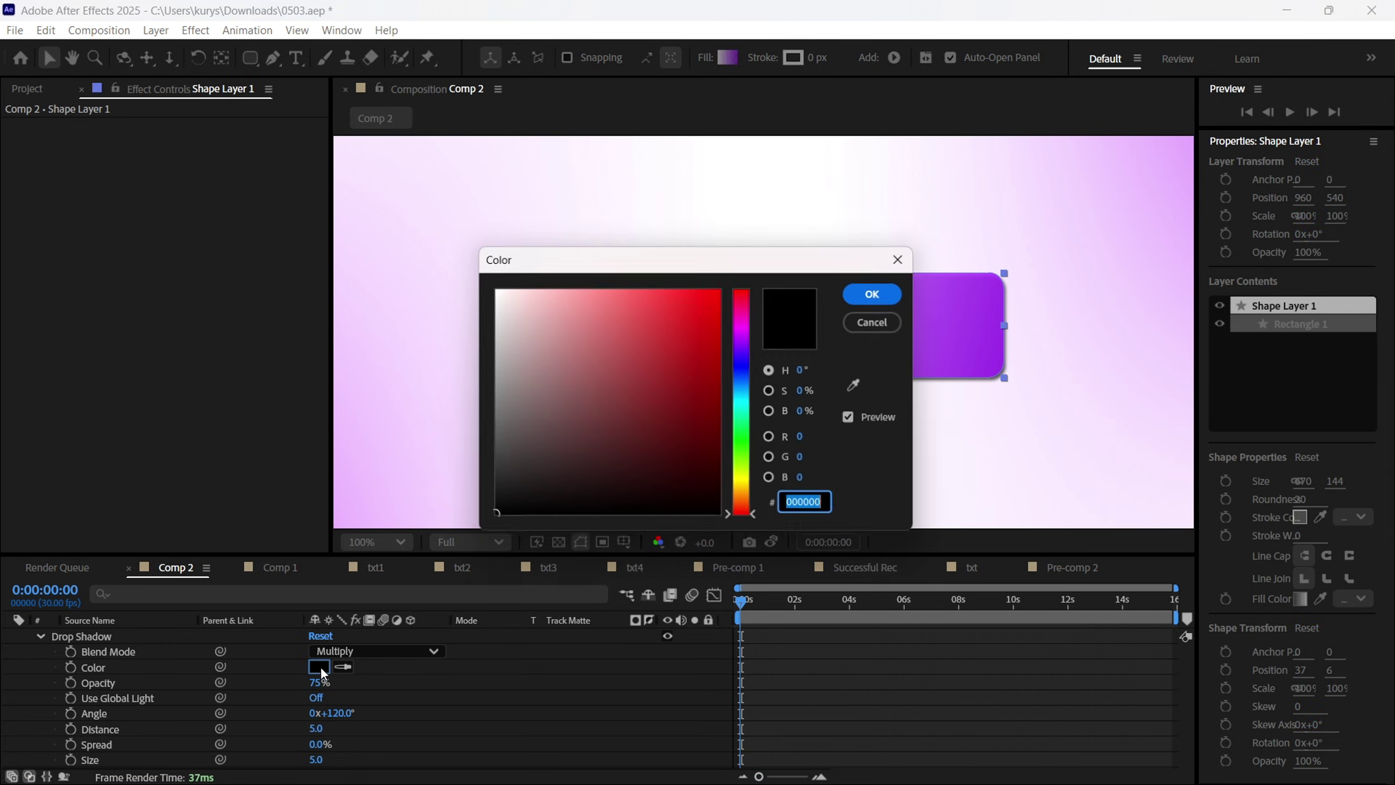
left_click_drag(657, 259, 194, 207)
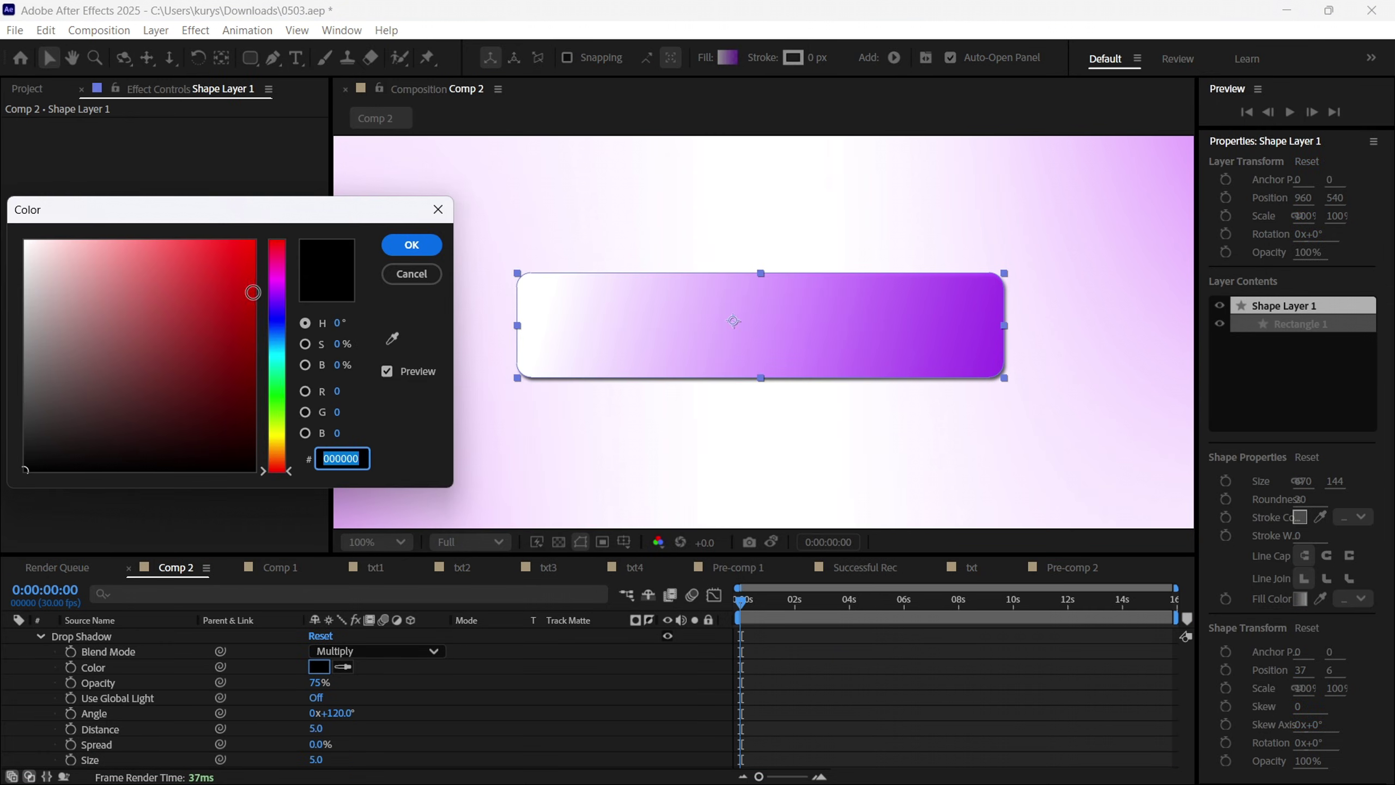
left_click(279, 312)
left_click(250, 258)
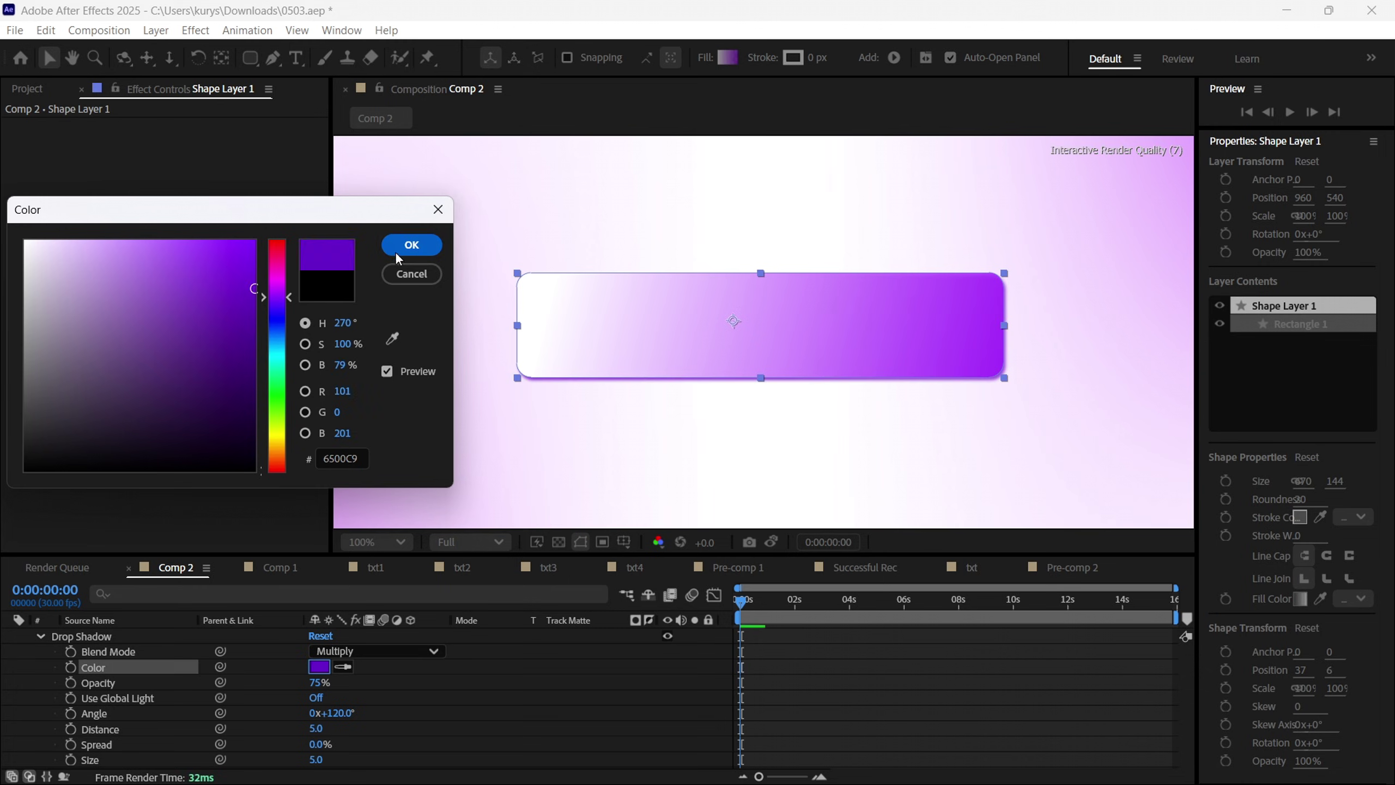
left_click(397, 248)
Set the Drop Shadow's distance to 7.
left_click_drag(317, 728, 323, 728)
left_click(877, 397)
left_click(782, 336)
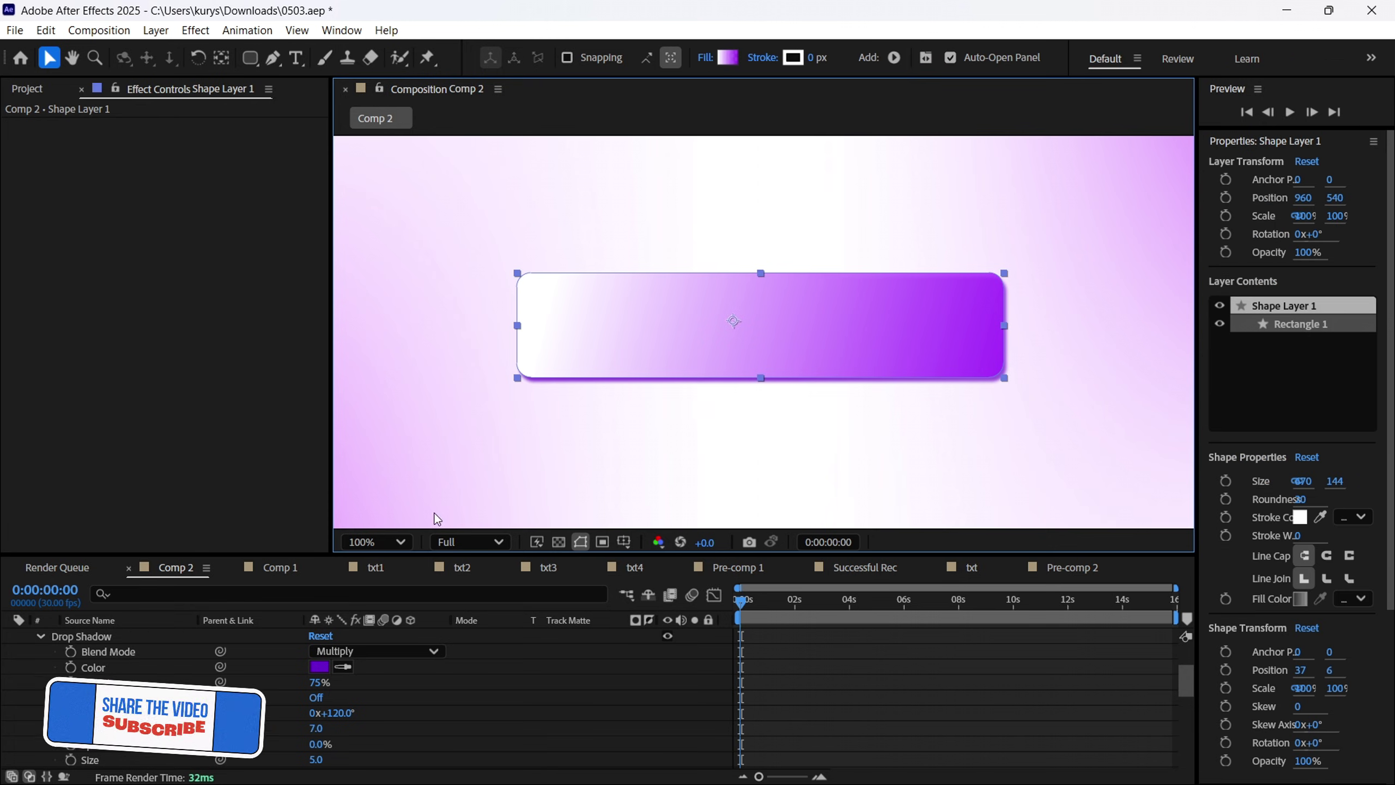
Darken the Drop Shadow's color to 3F007D.
left_click(325, 667)
mouse_move(709, 367)
left_mouse_down()
mouse_move(743, 394)
mouse_move(723, 404)
left_mouse_up()
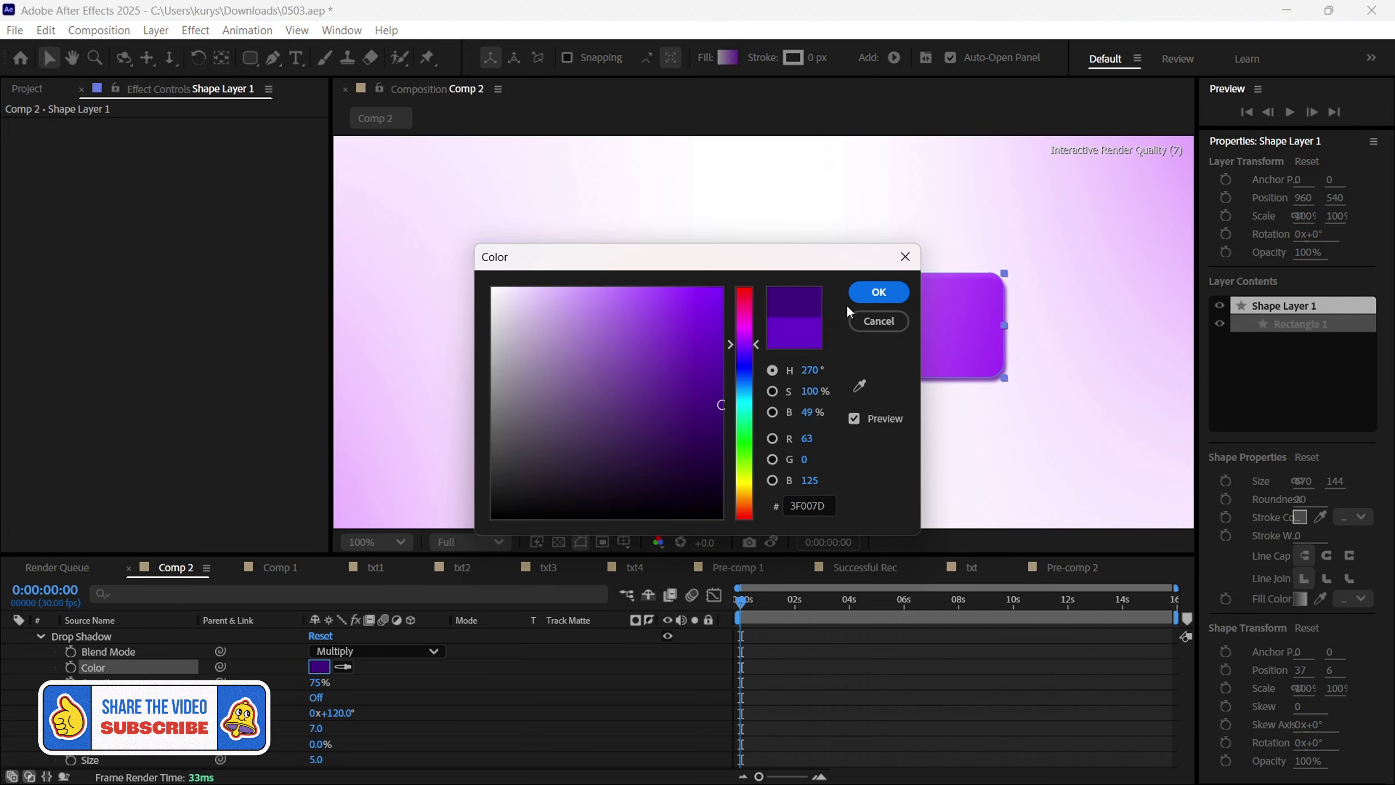
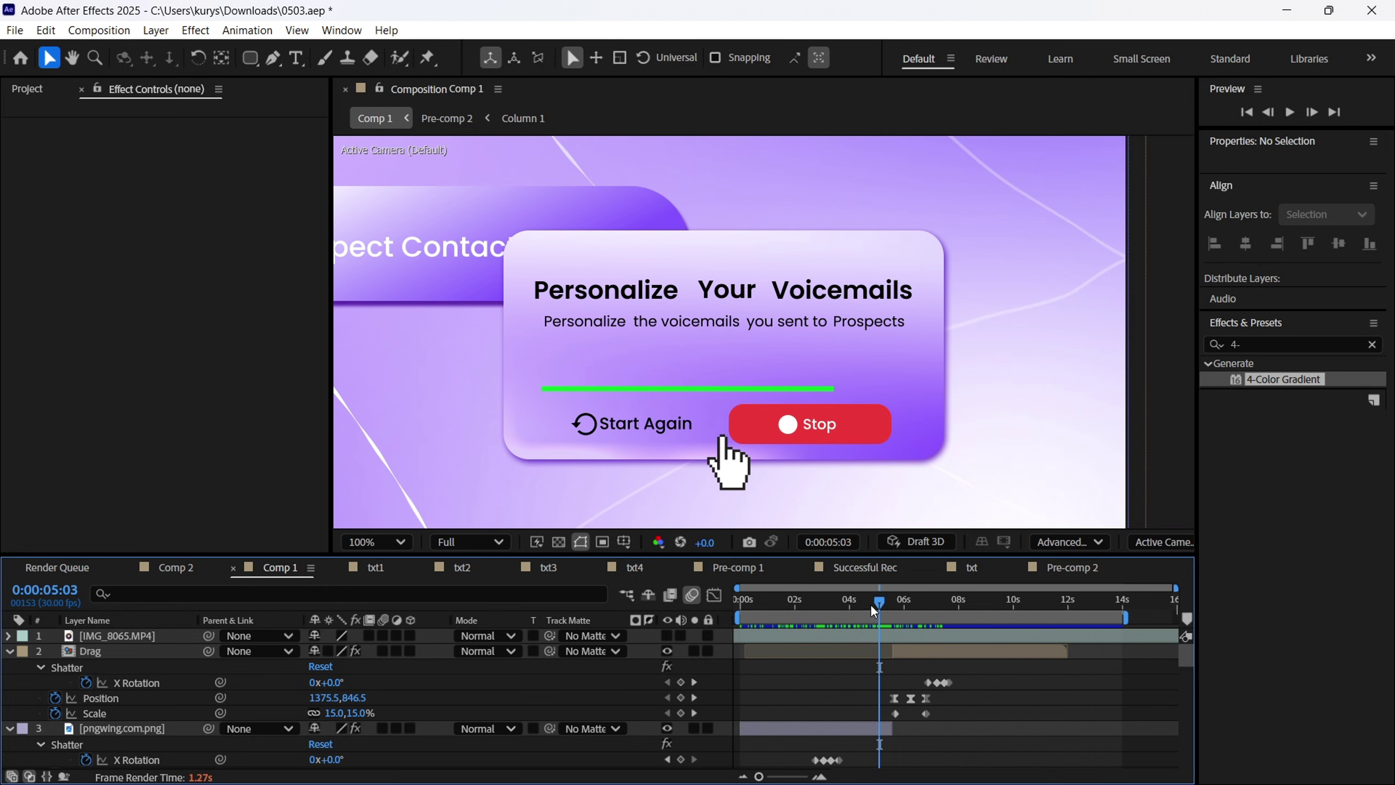
Draw a rounded rectangle card about 528 × 370 px in Comp 2, overlapping the lower right end of the button.
mouse_move(870, 605)
left_mouse_down()
mouse_move(809, 609)
mouse_move(858, 612)
left_mouse_up()
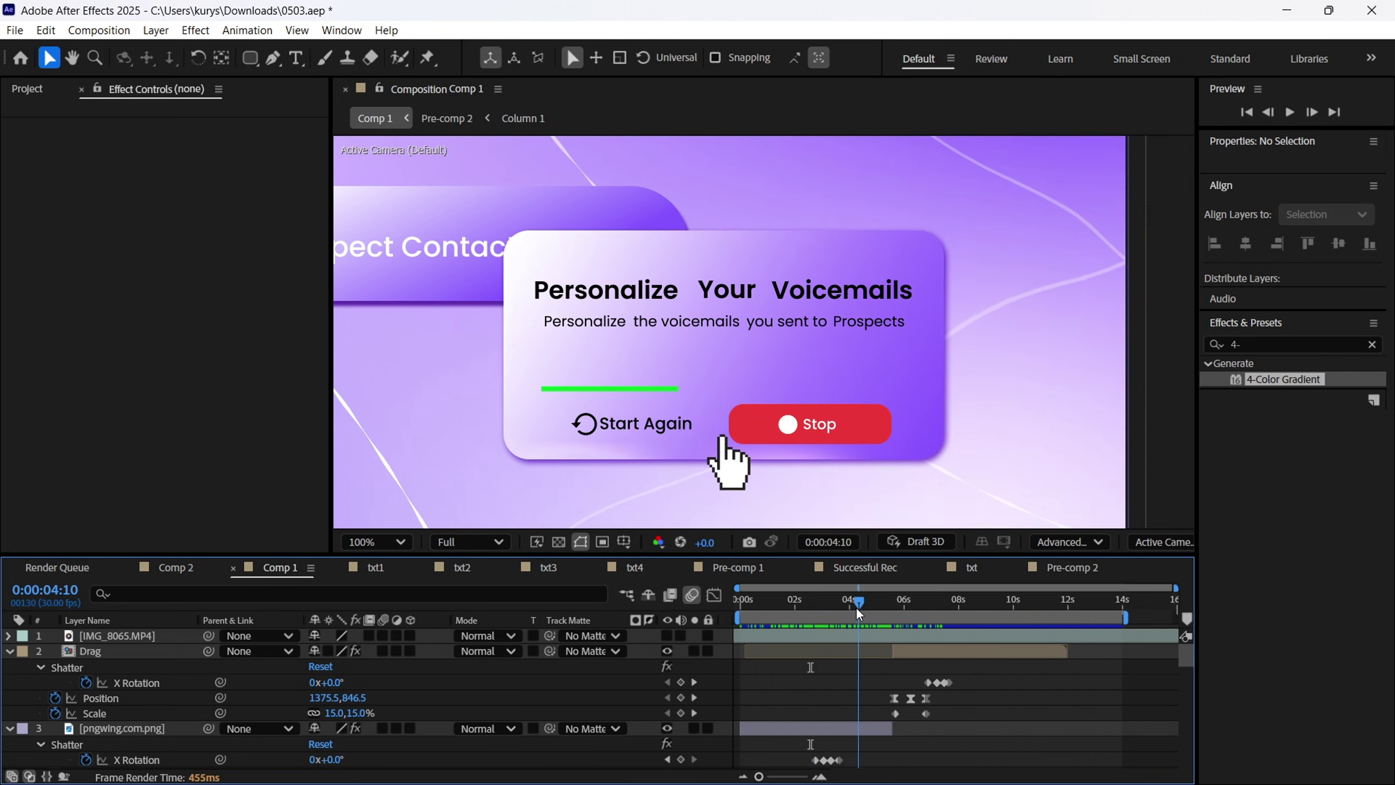
left_click(176, 567)
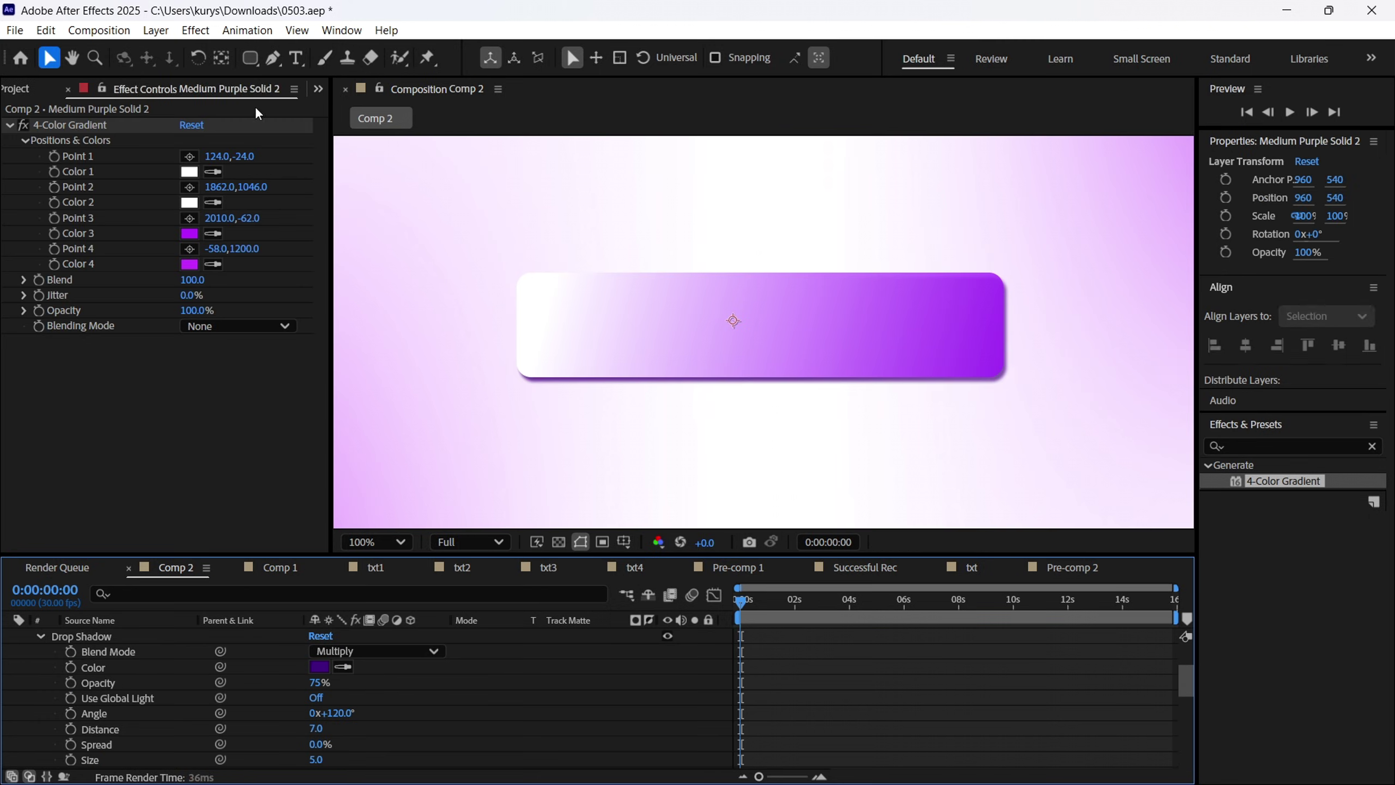
left_click(250, 58)
scroll(993, 346, "down", 1)
key("h")
left_click_drag(936, 383, 821, 329)
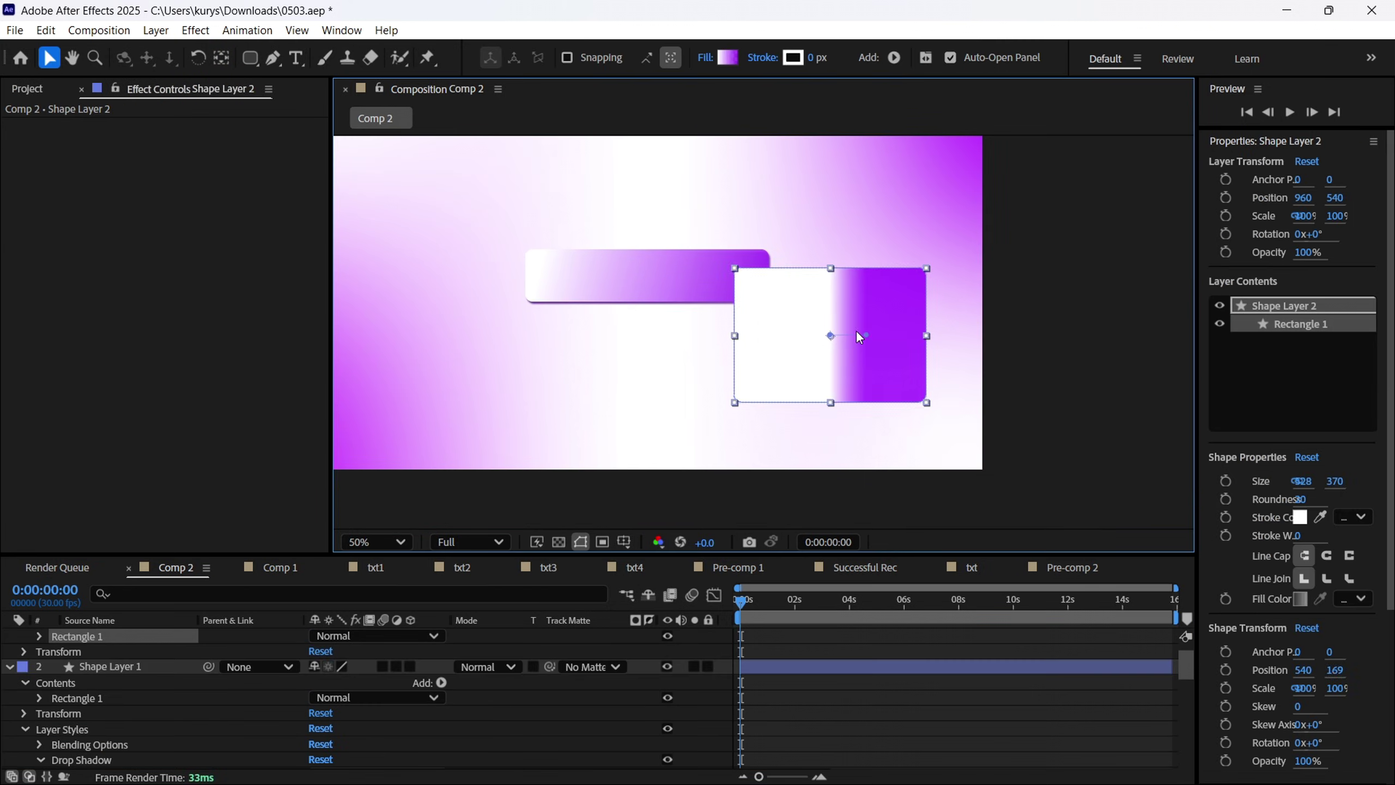
left_click_drag(855, 330, 840, 307)
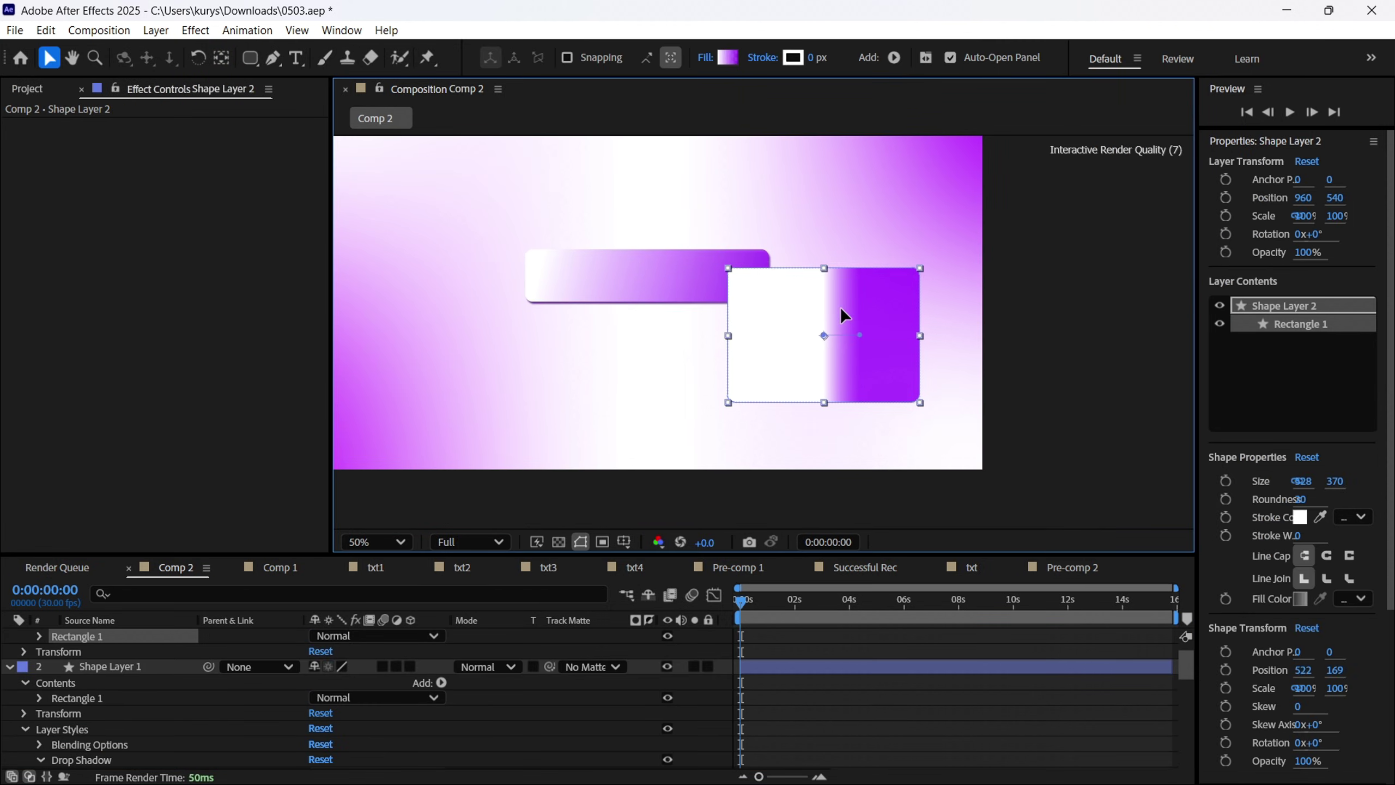
Try a radial gradient for the card's fill and switch it back to a linear gradient.
left_click(705, 57)
left_click(699, 353)
left_click(667, 353)
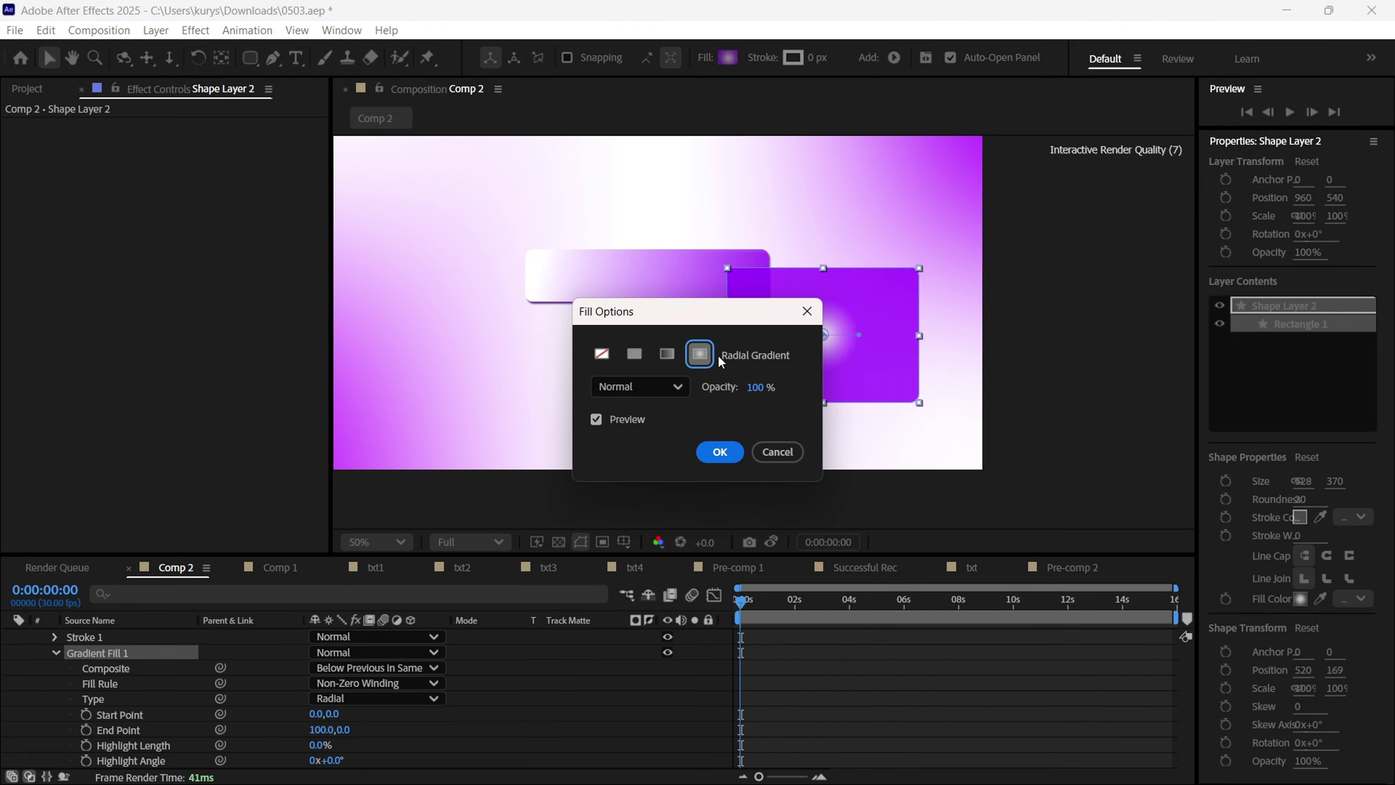
left_click(667, 353)
left_click(719, 451)
Spread the card's gradient diagonally, placing its start point at about -304, -110 and its end point at about 488, 176.
left_click_drag(823, 335, 713, 302)
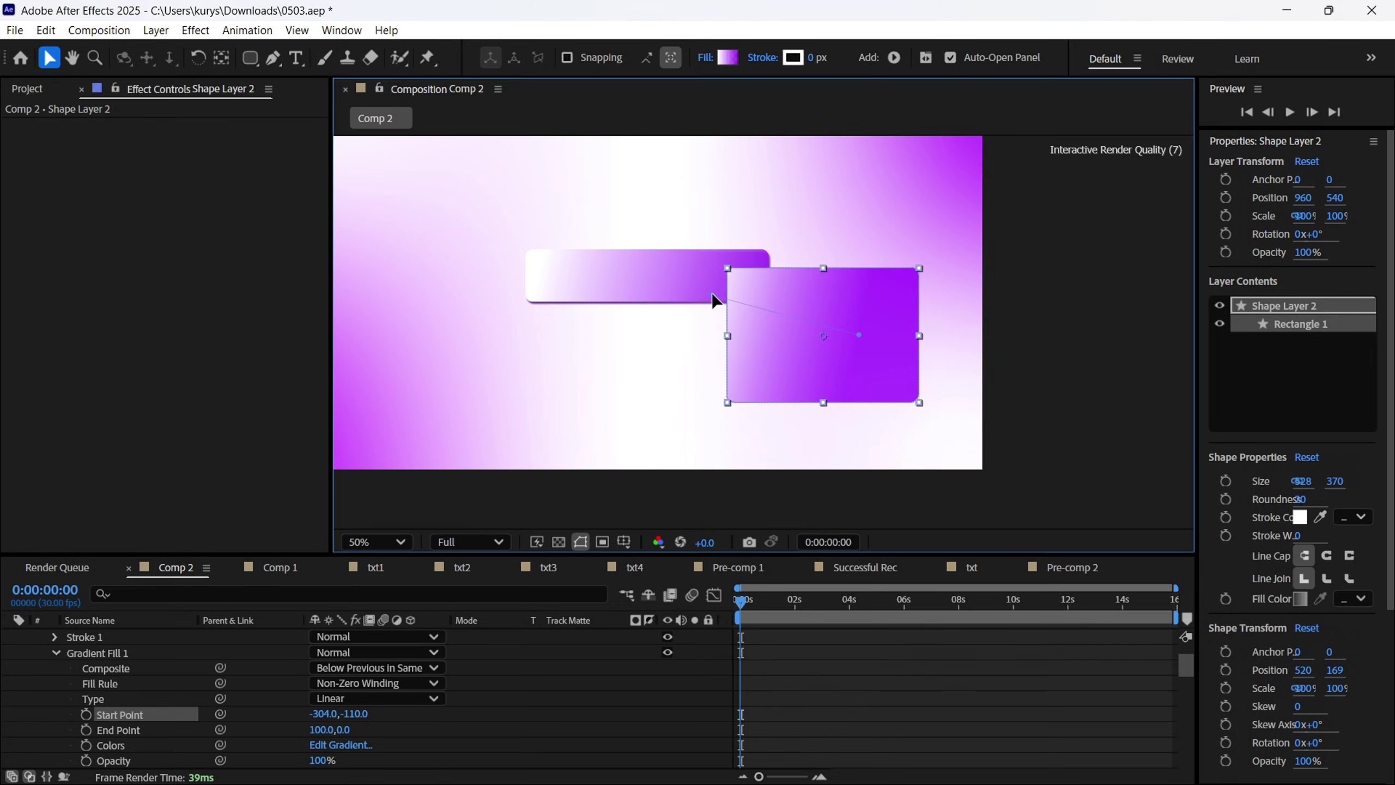
left_click_drag(858, 334, 962, 384)
left_click(1051, 316)
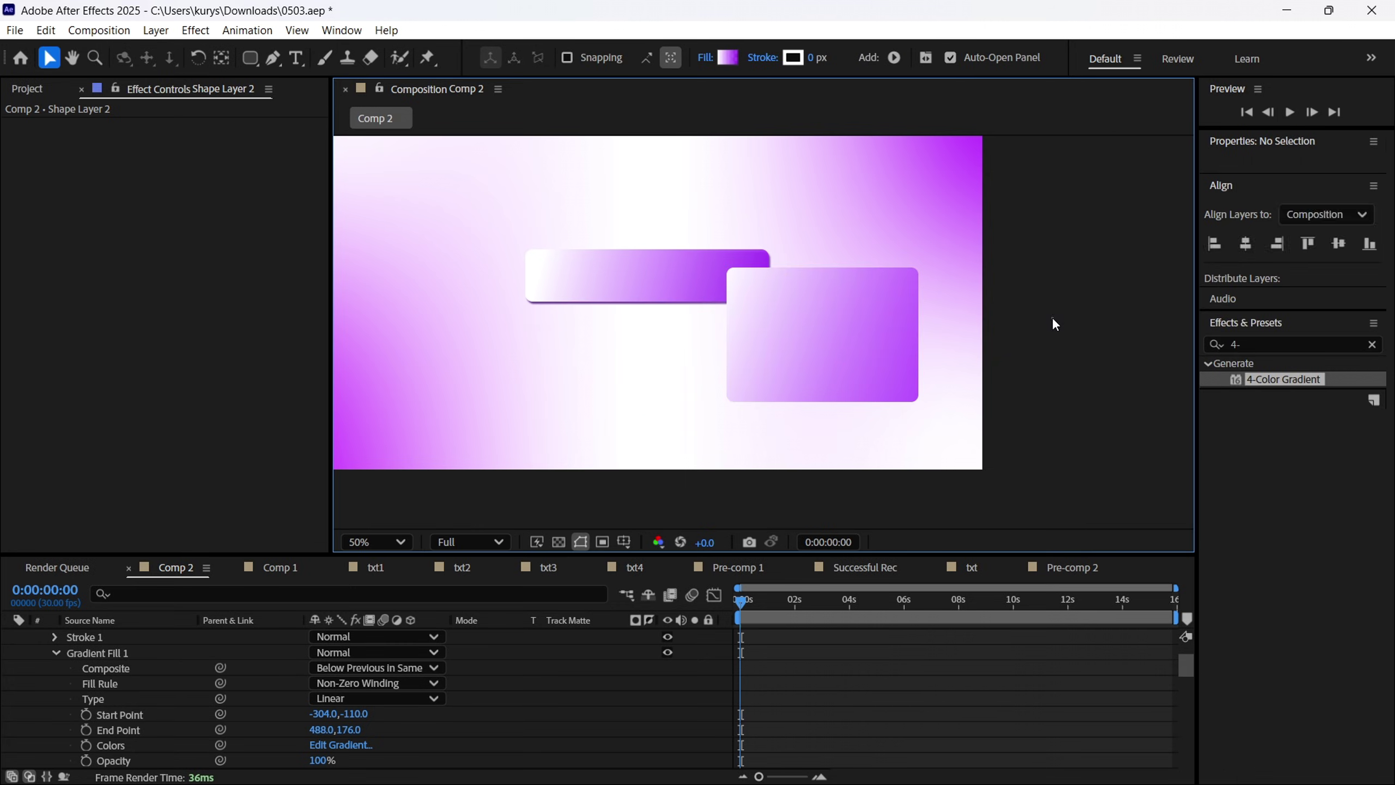
Compare the card with the one in Comp 1 and move its gradient start point to about -228, -99.
left_click(833, 336)
left_click(878, 349)
scroll(895, 363, "up", 1)
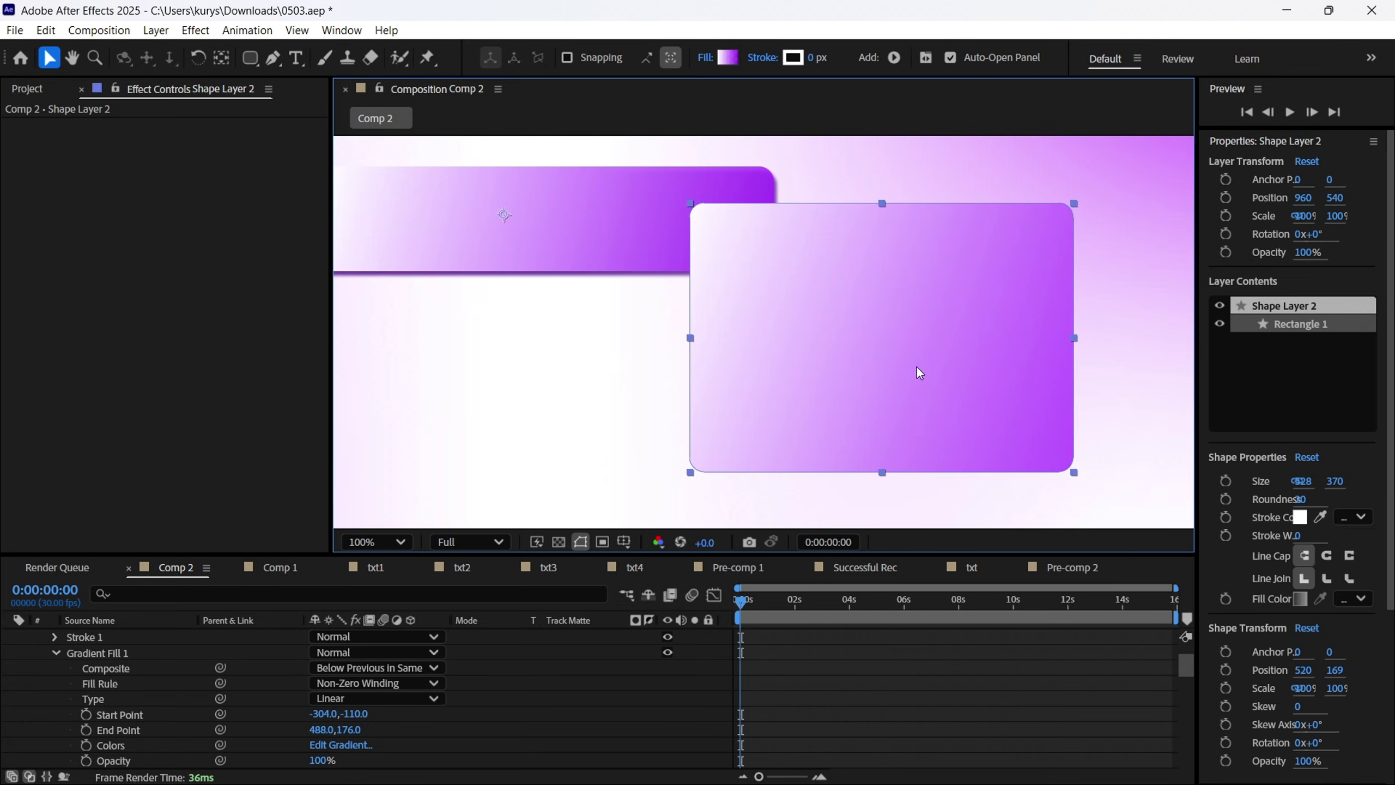
left_click_drag(917, 366, 826, 357)
left_click(279, 568)
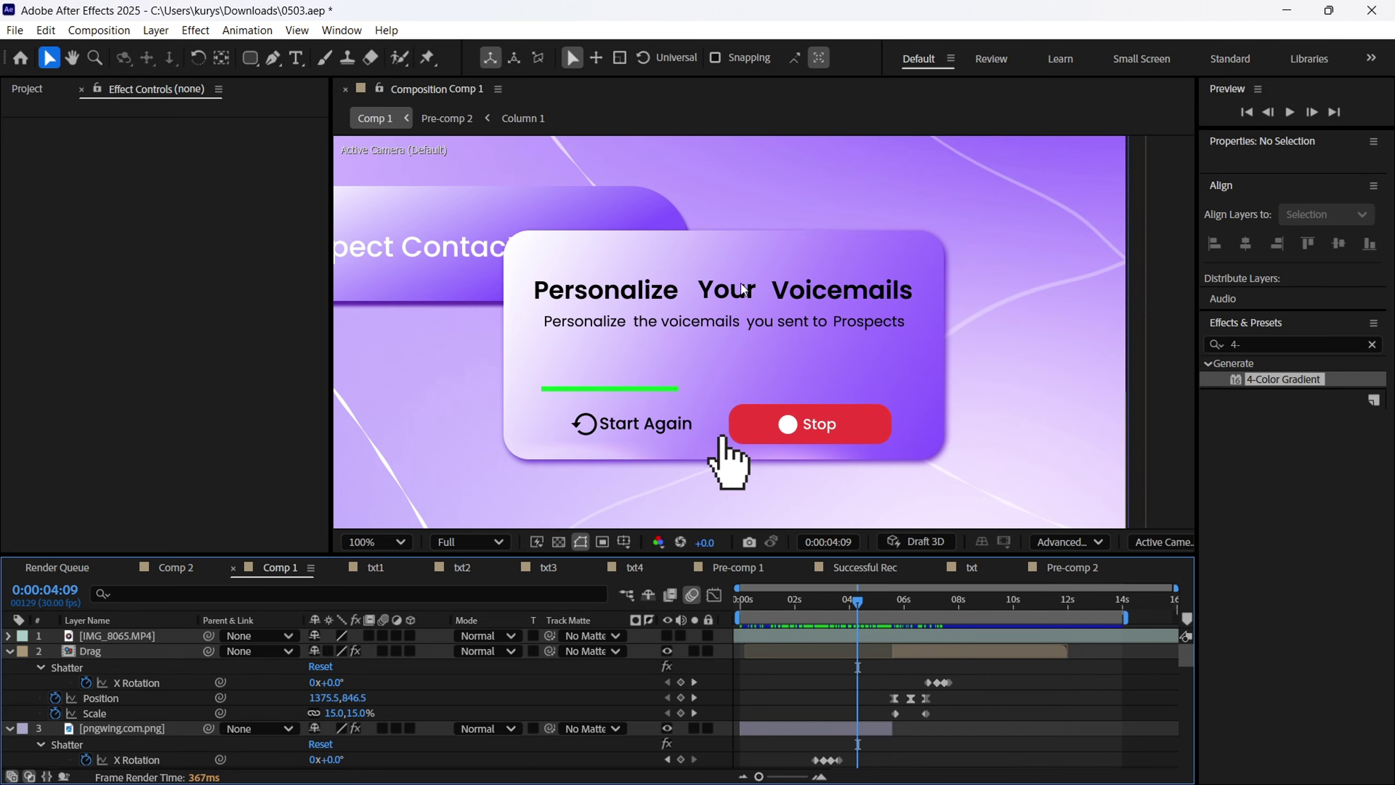
left_click(183, 570)
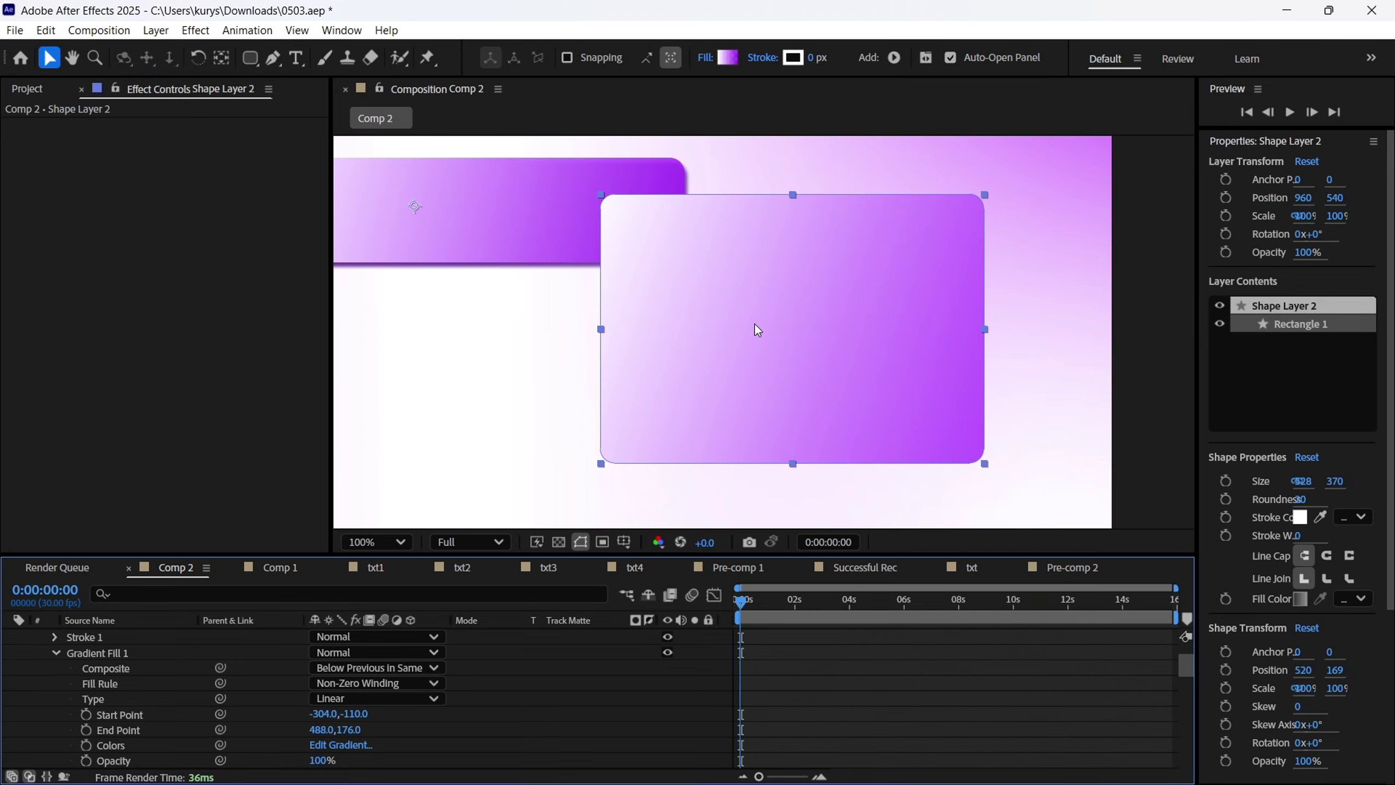
left_click_drag(571, 249, 626, 256)
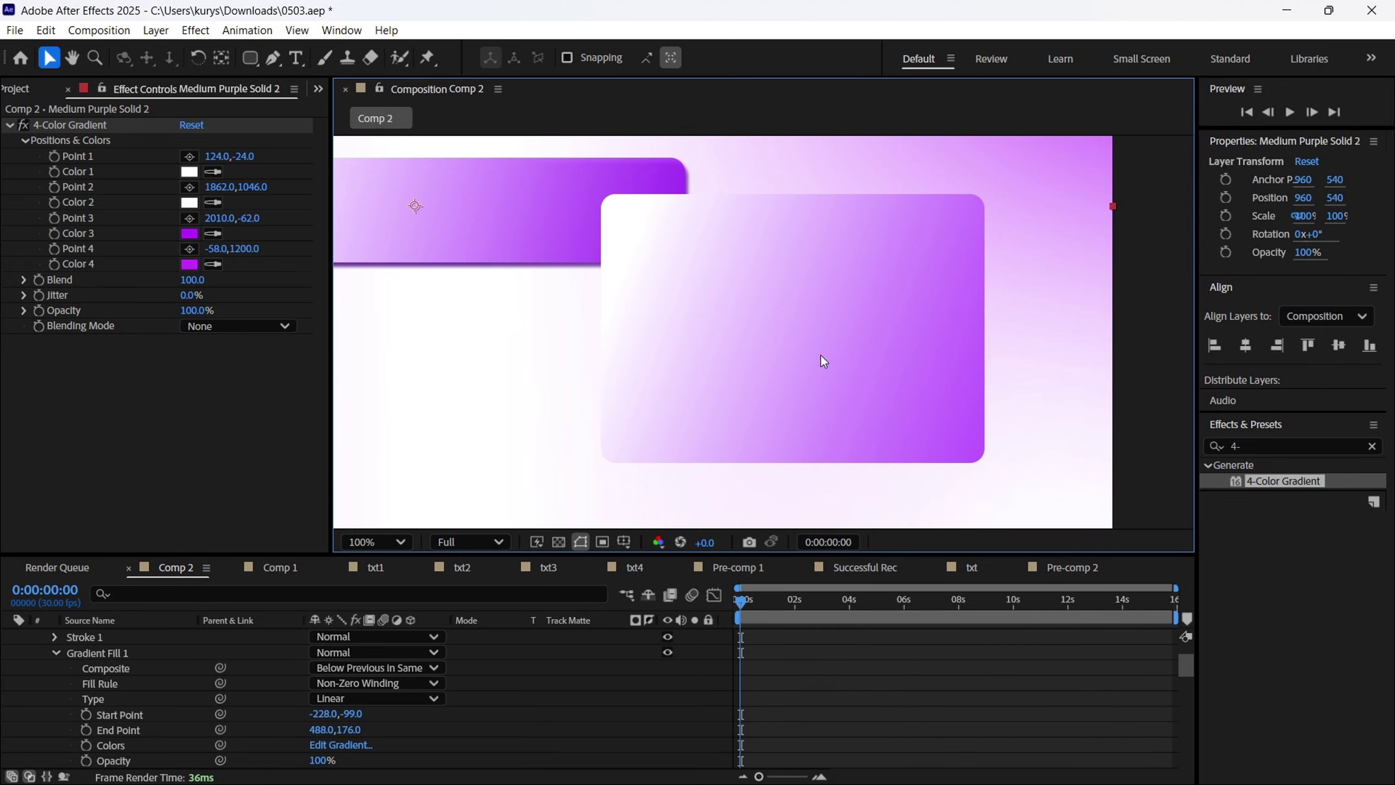
Add a Drop Shadow layer style to the card's shape layer.
right_click(97, 635)
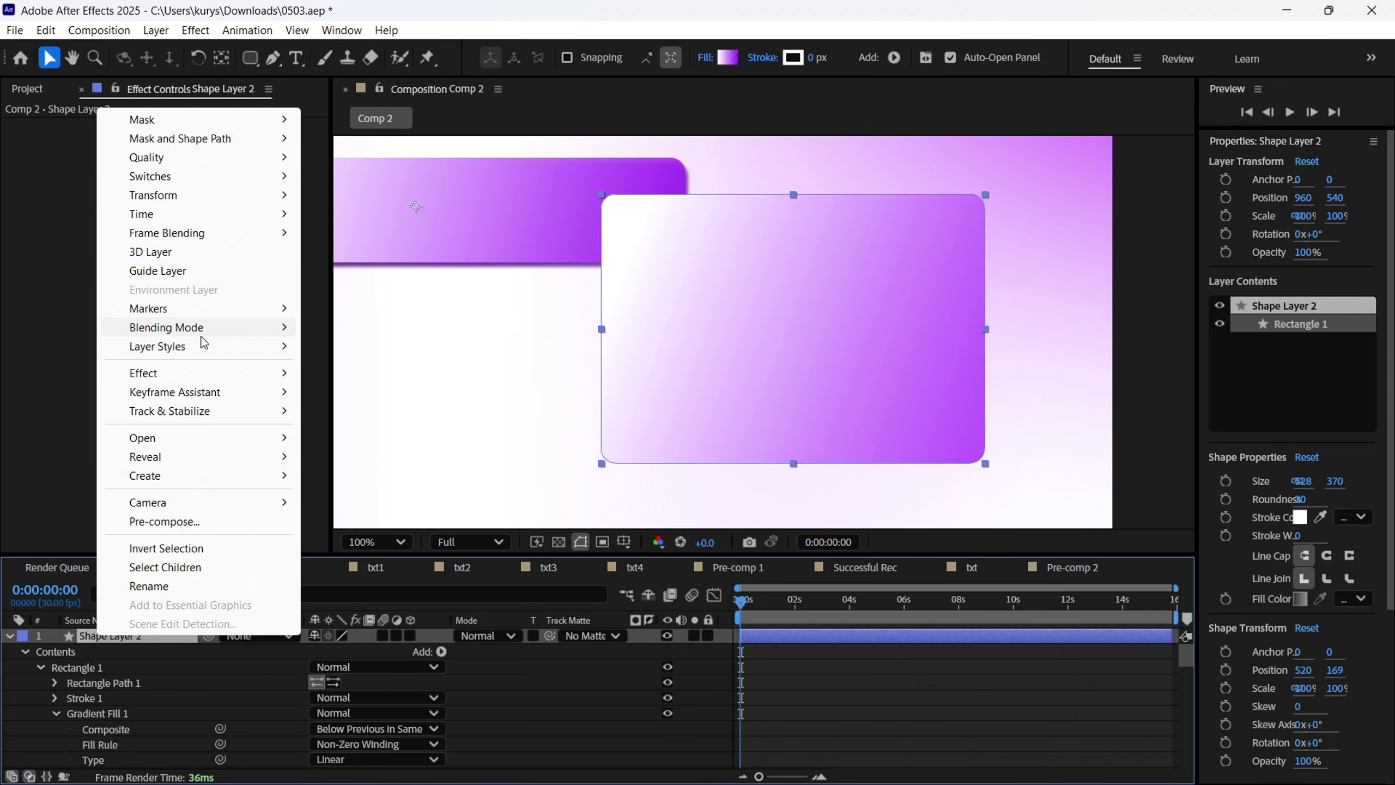
mouse_move(203, 339)
mouse_move(277, 345)
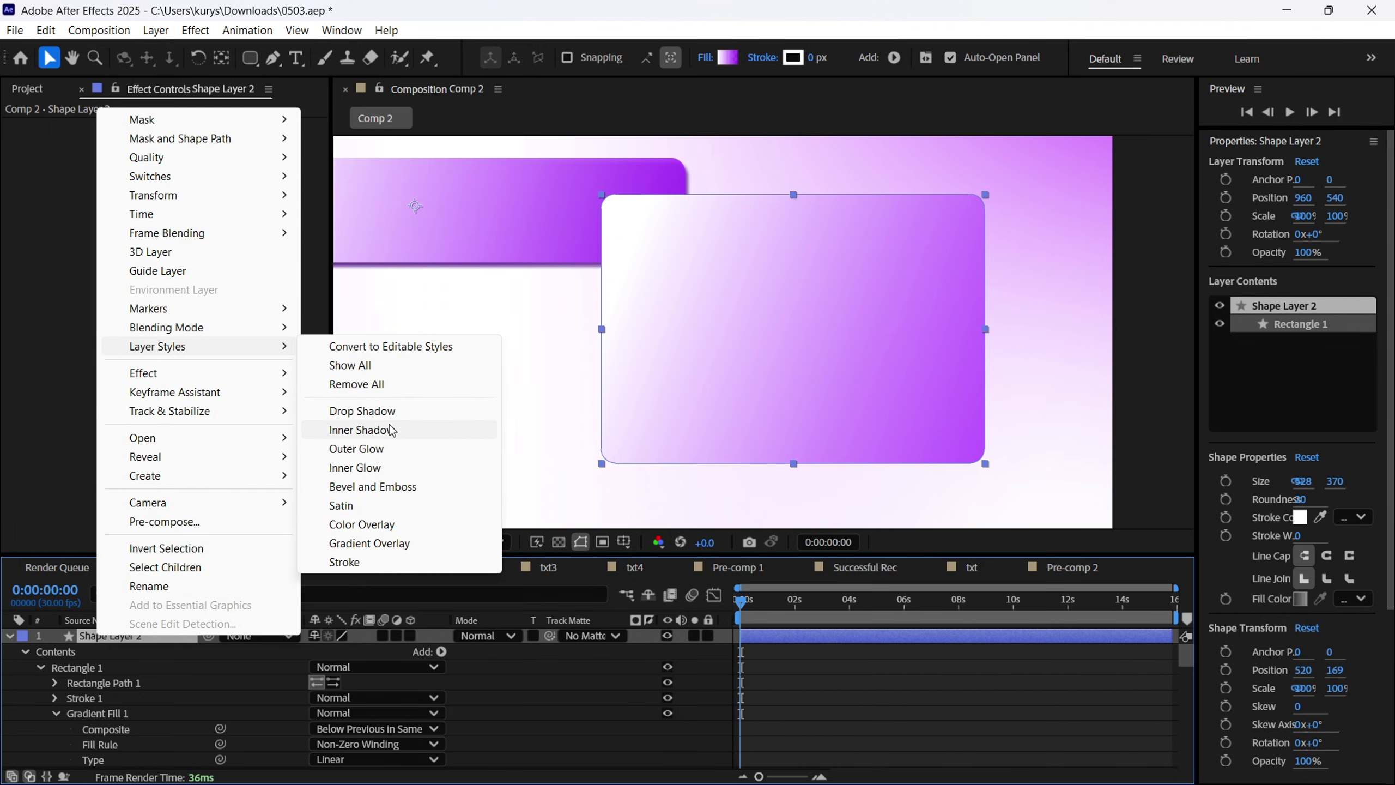
left_click(362, 411)
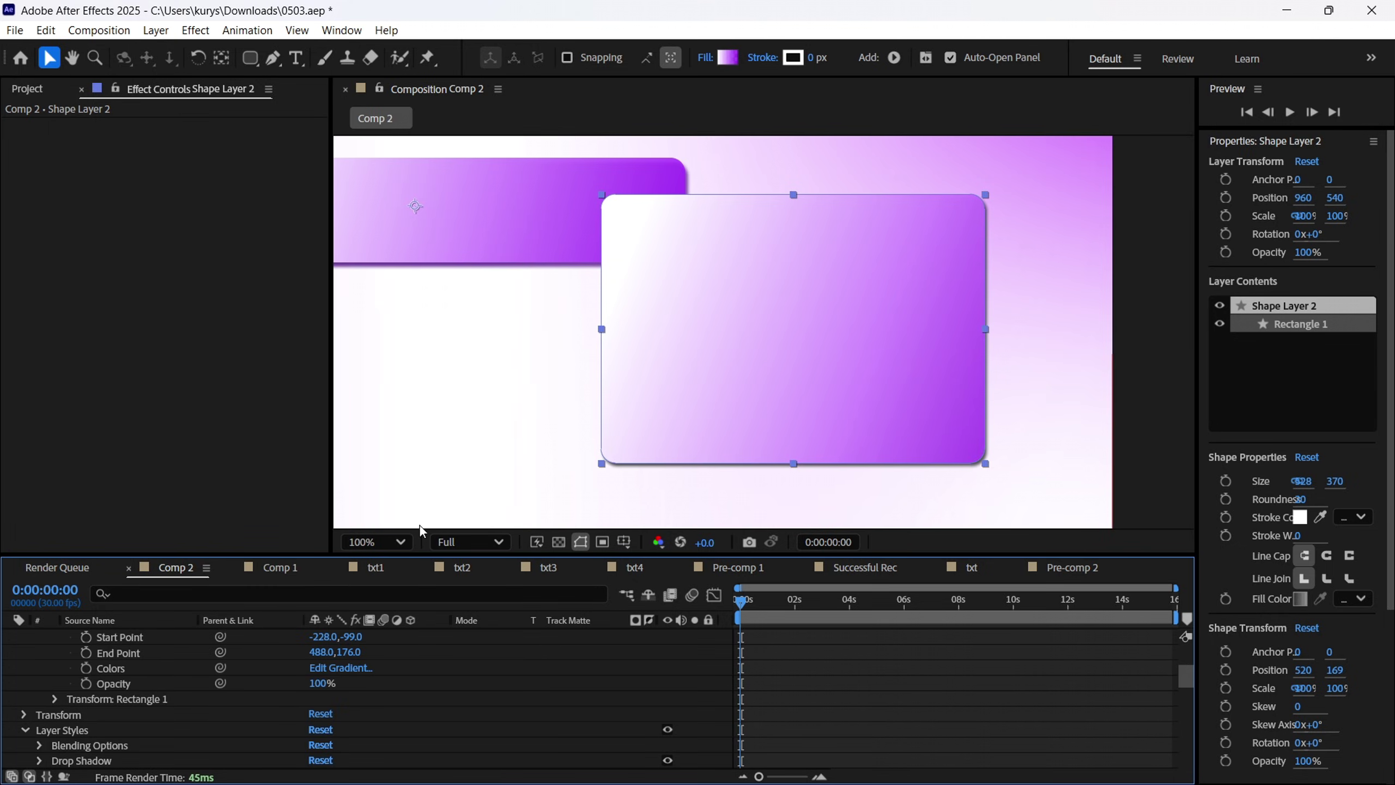
Try a Bevel and Emboss layer style on the card's shape layer.
scroll(138, 687, "up", 3)
right_click(141, 637)
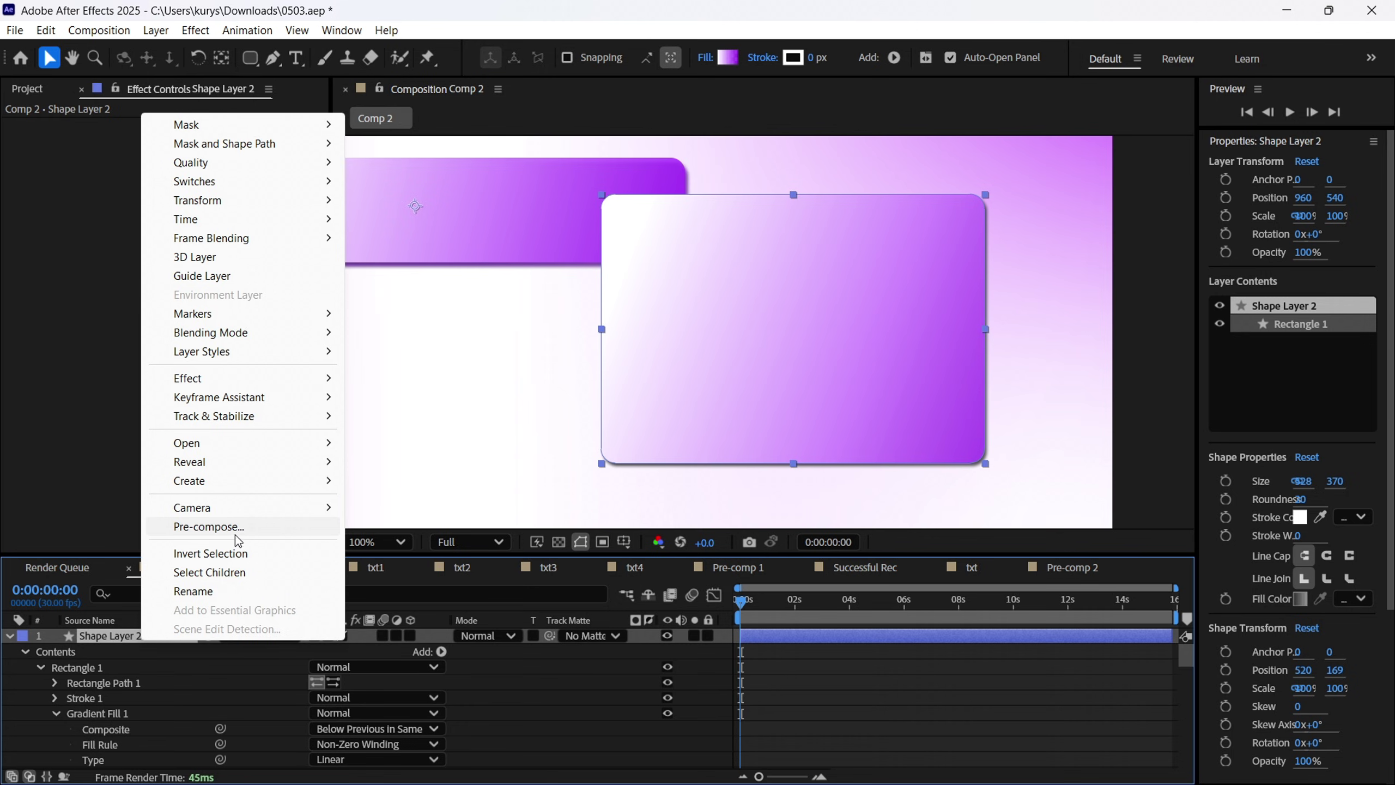
mouse_move(235, 352)
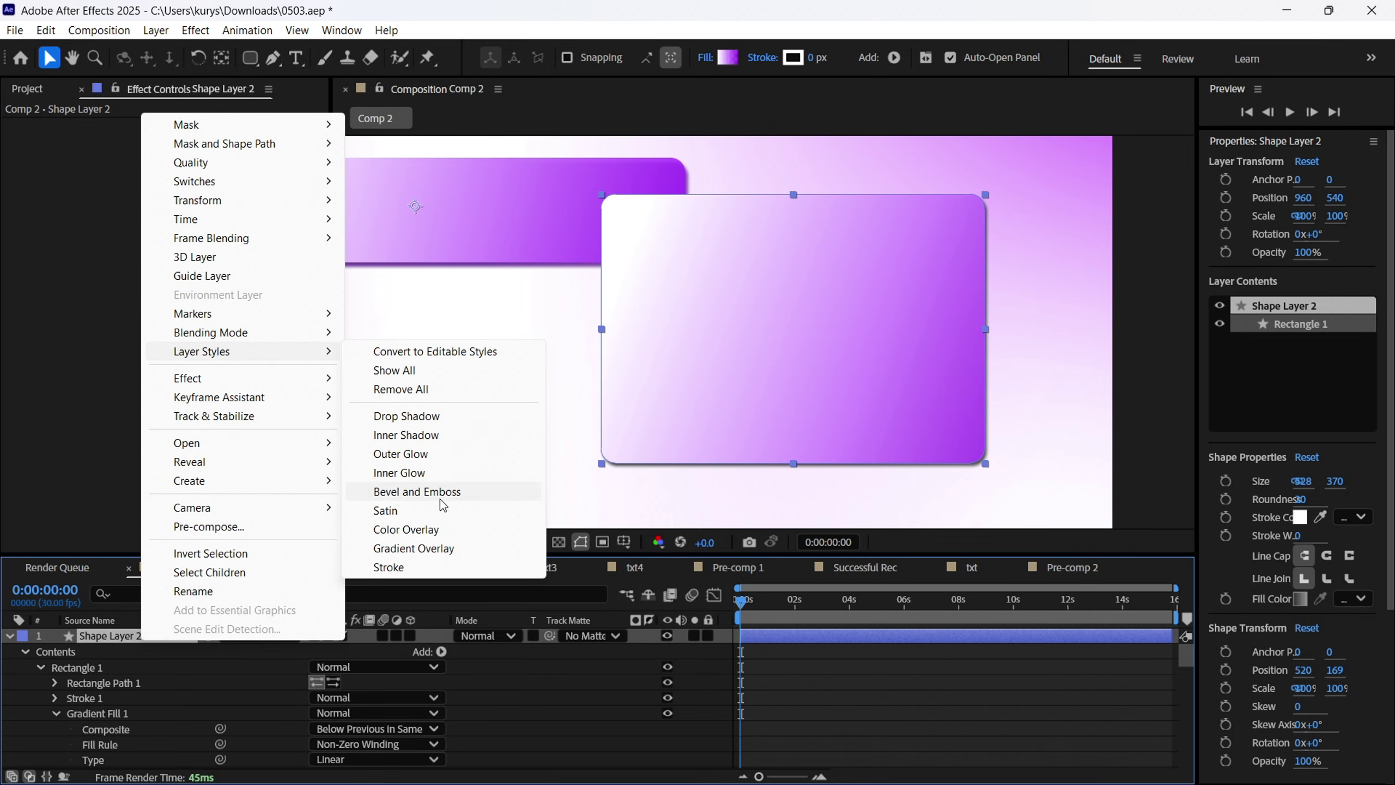
left_click(416, 491)
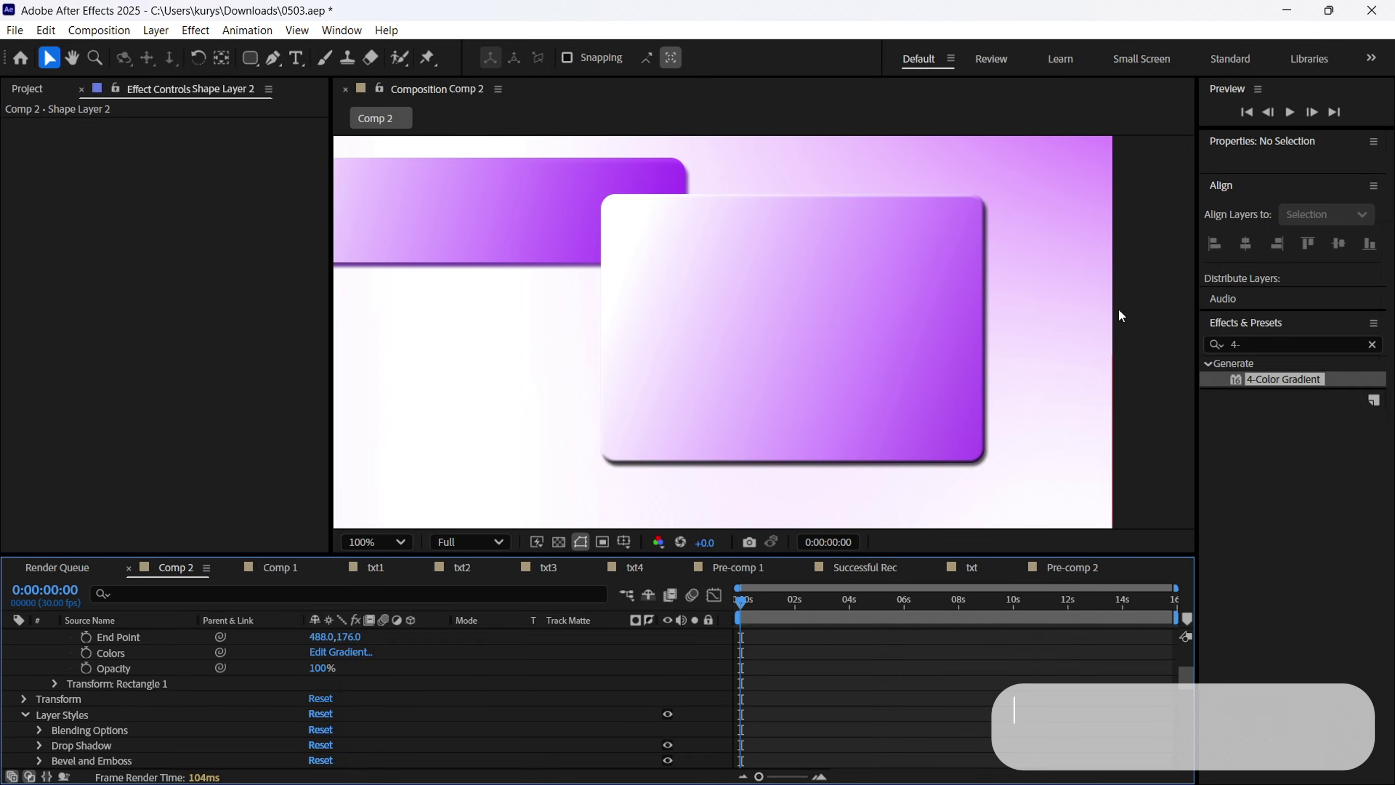
left_click(834, 341)
left_click(1055, 373)
scroll(148, 687, "up", 5)
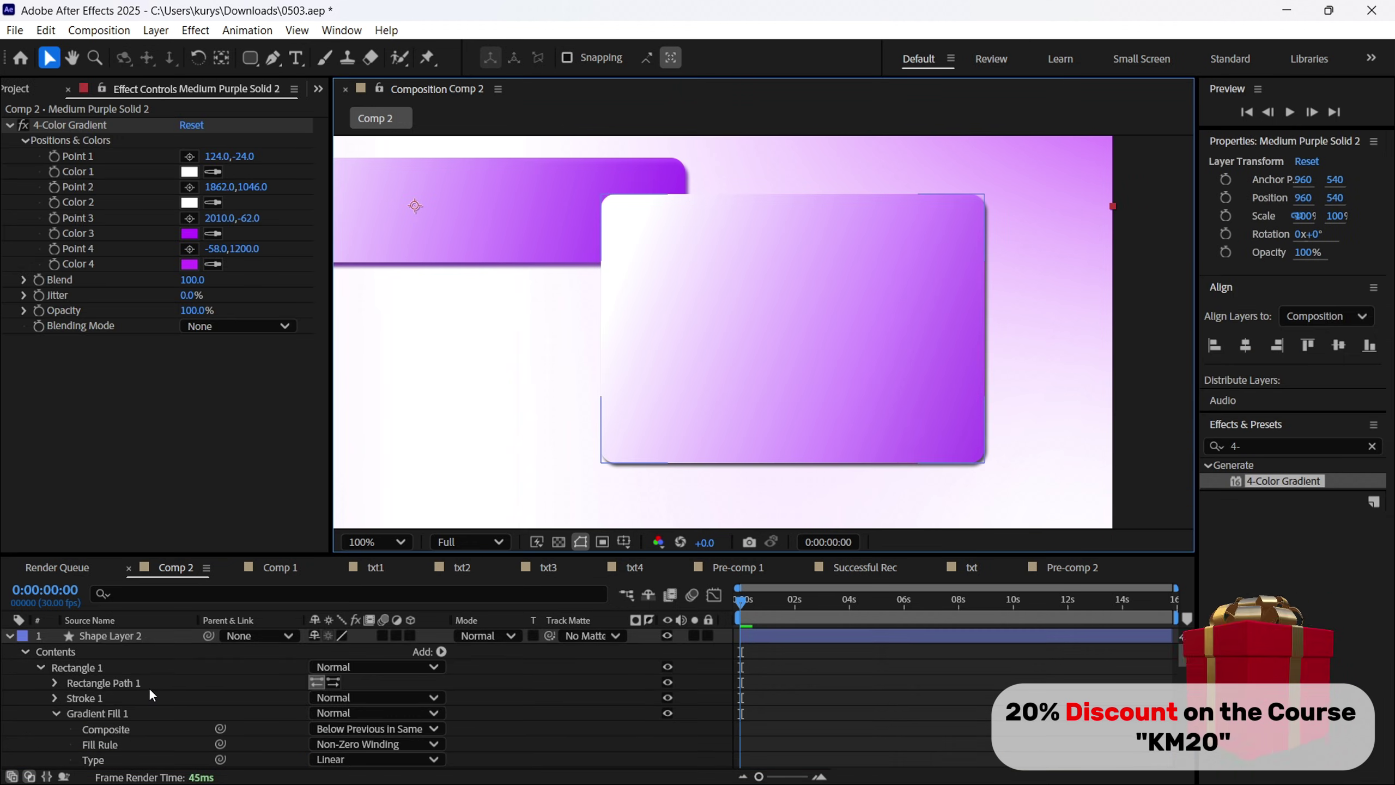
left_click(148, 687)
Examine the reference card's animation in Comp 1, plus the layer styles and the background's Gradient Overlay settings in Comp 2.
left_click(261, 565)
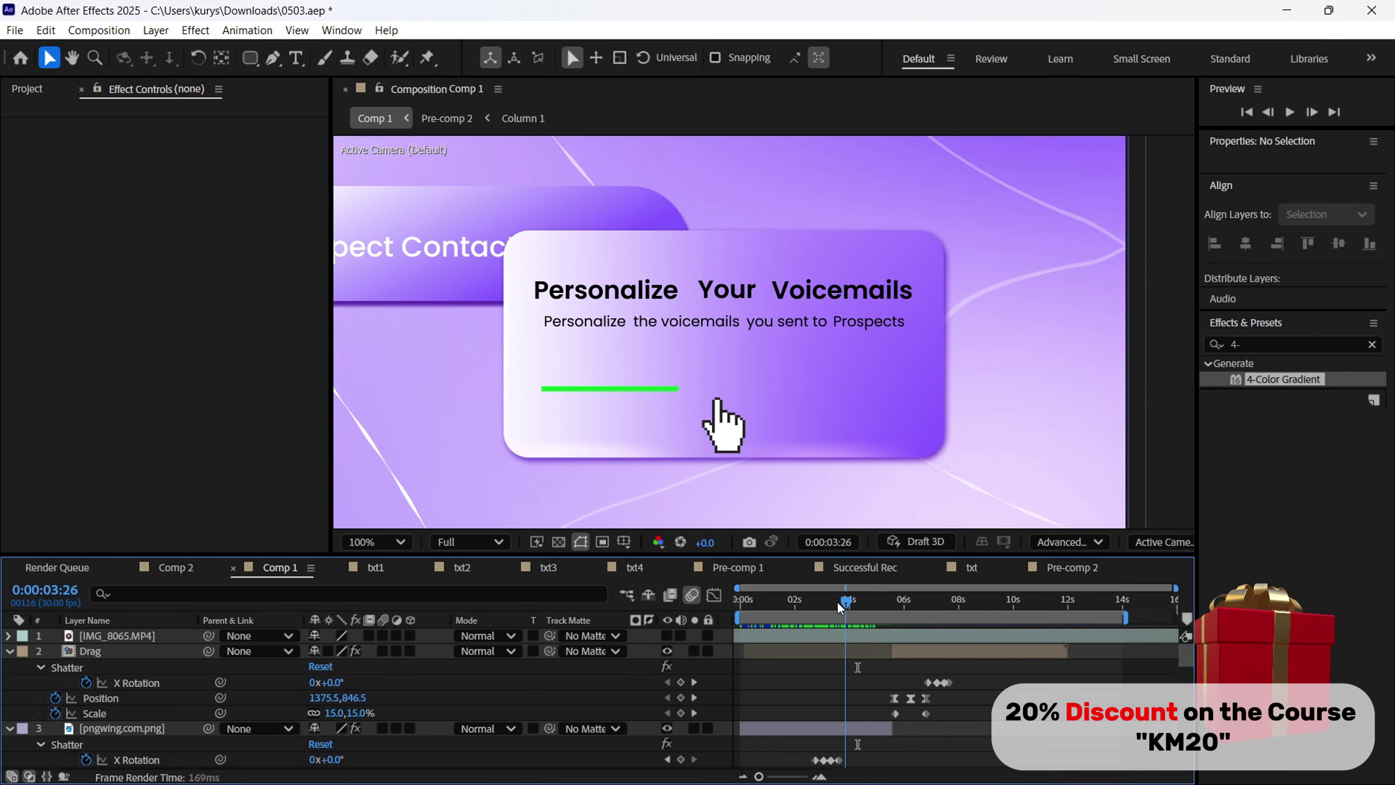
left_click_drag(840, 607, 791, 600)
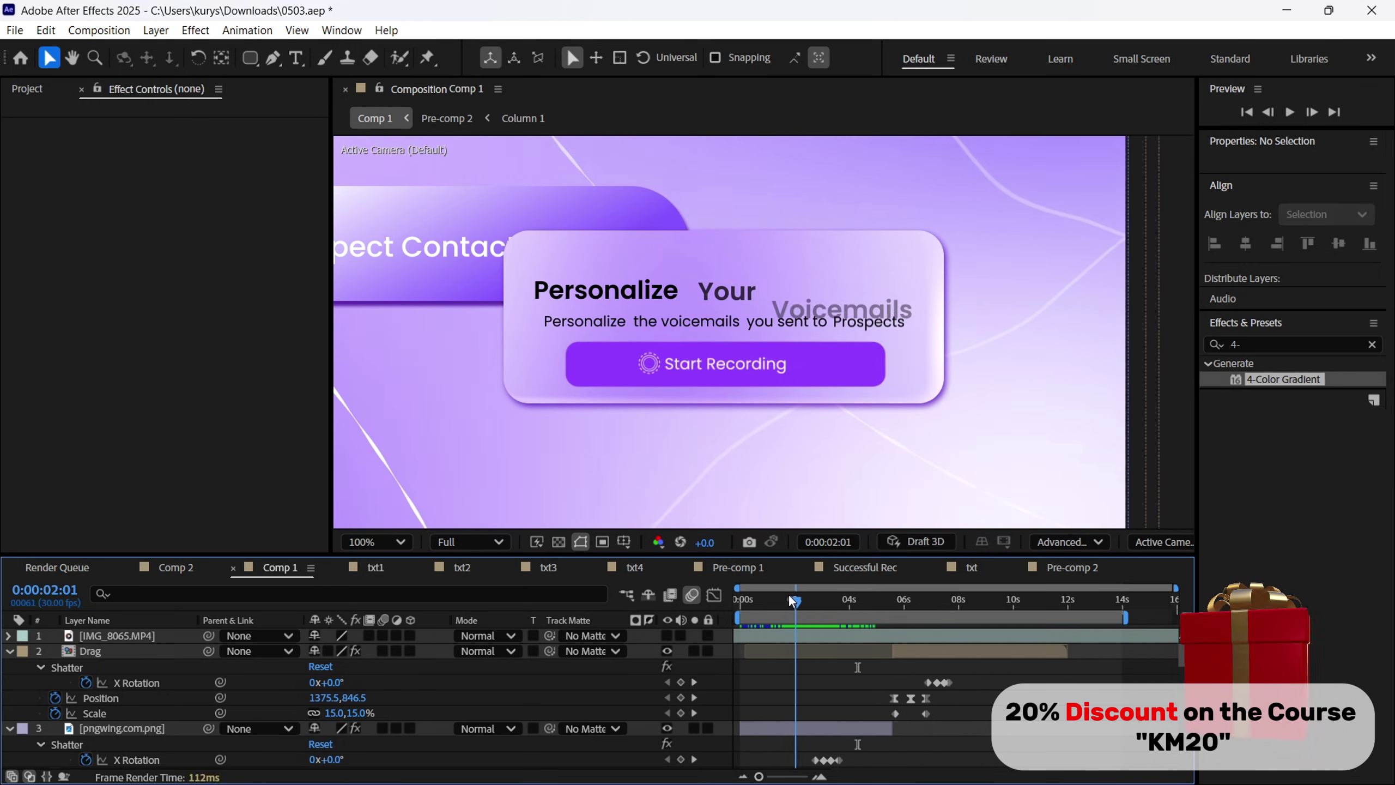
left_click(176, 567)
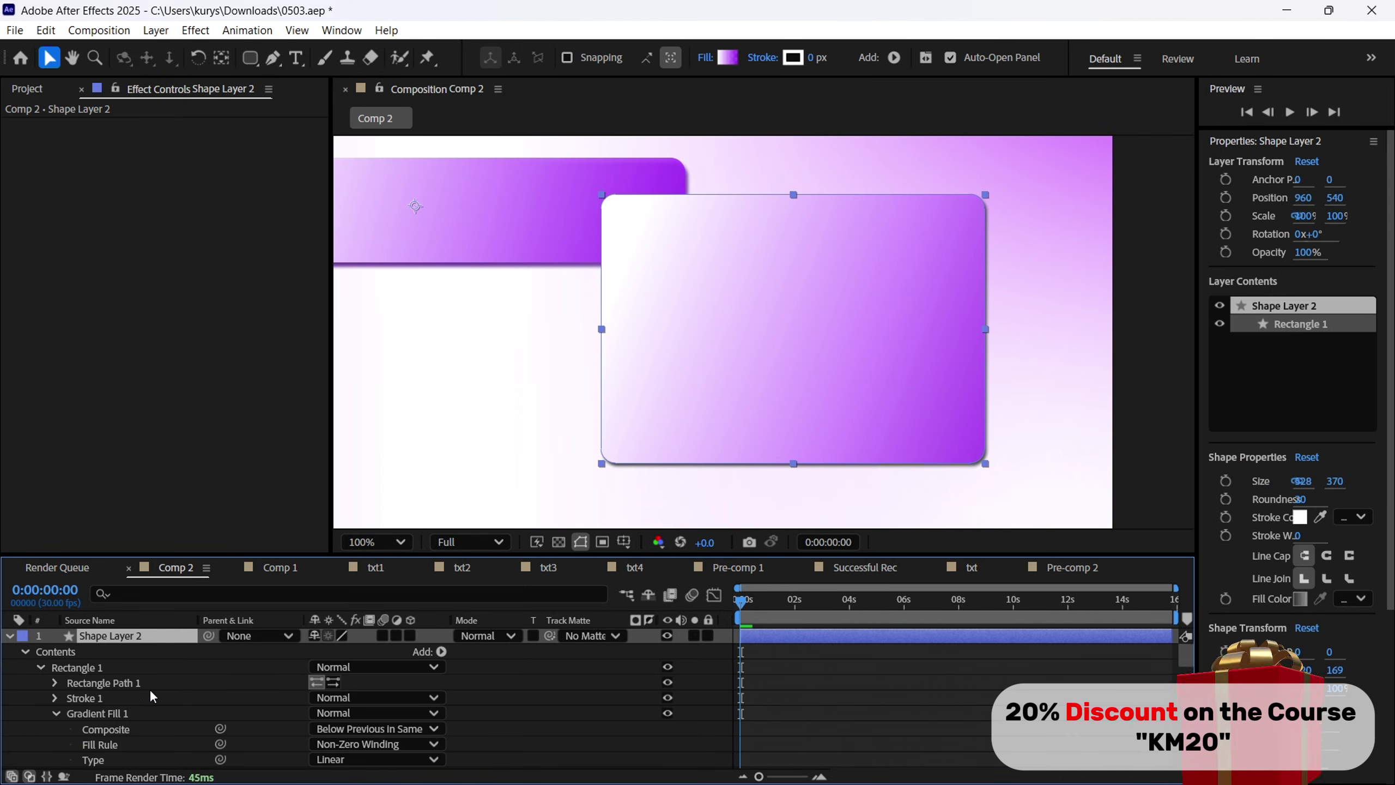
right_click(158, 632)
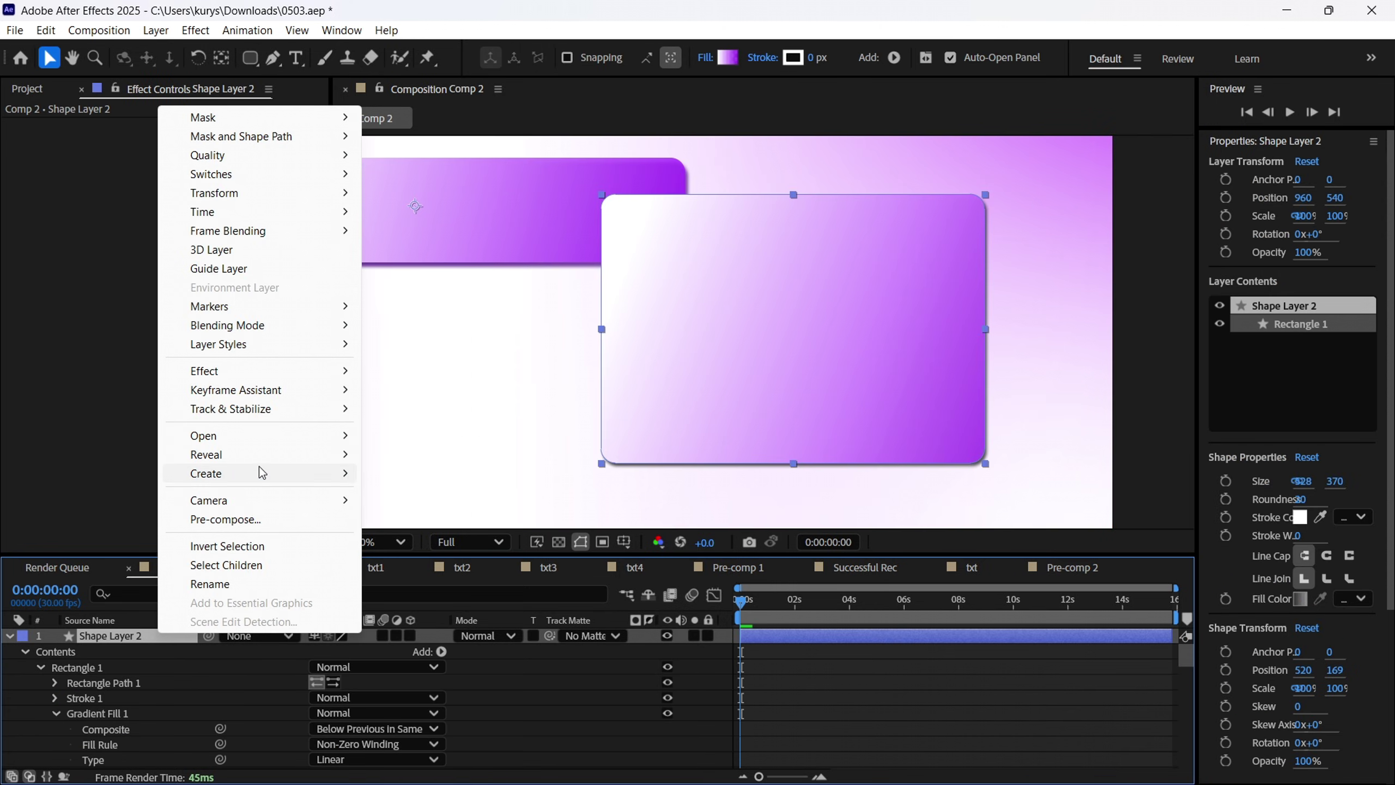
left_click(1088, 354)
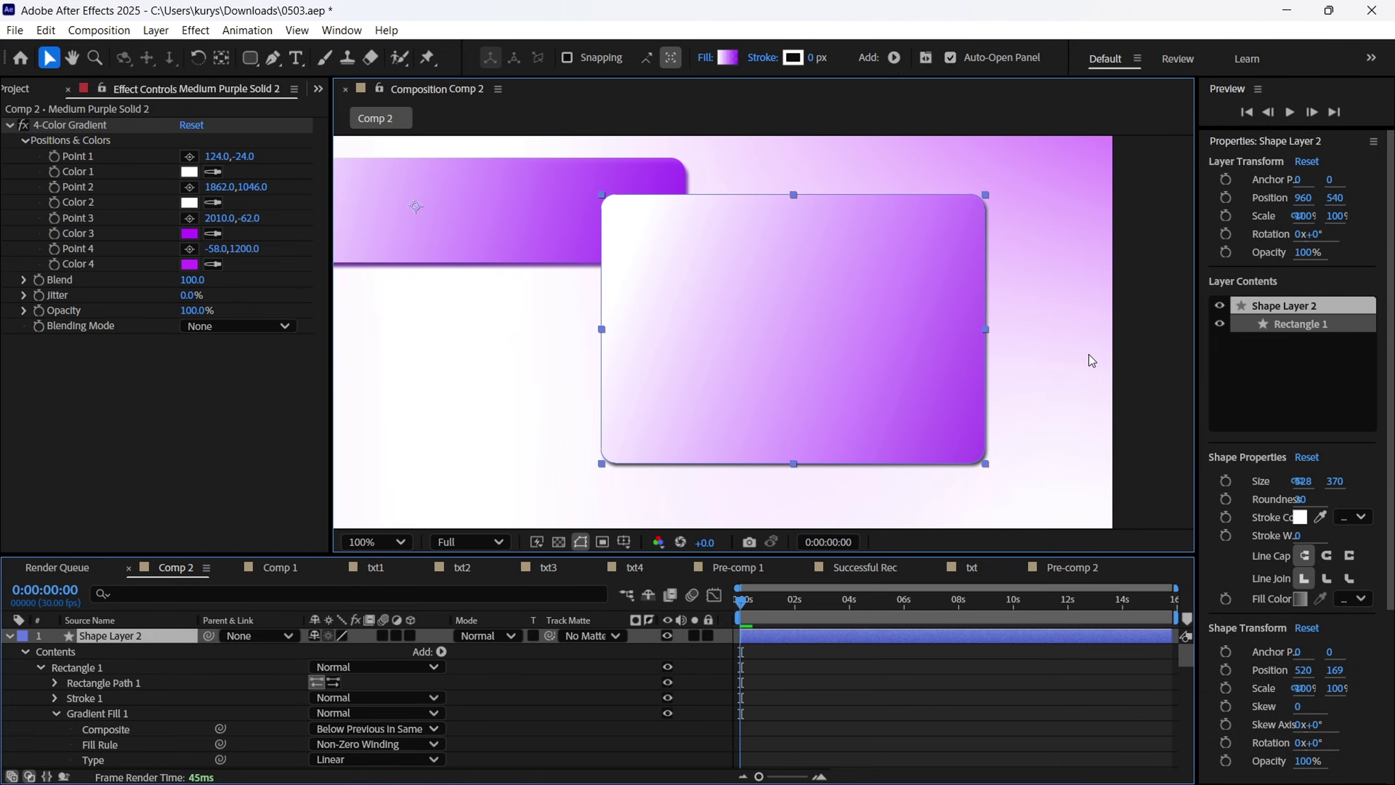
scroll(1088, 353, "down", 1)
left_click_drag(752, 254, 744, 326)
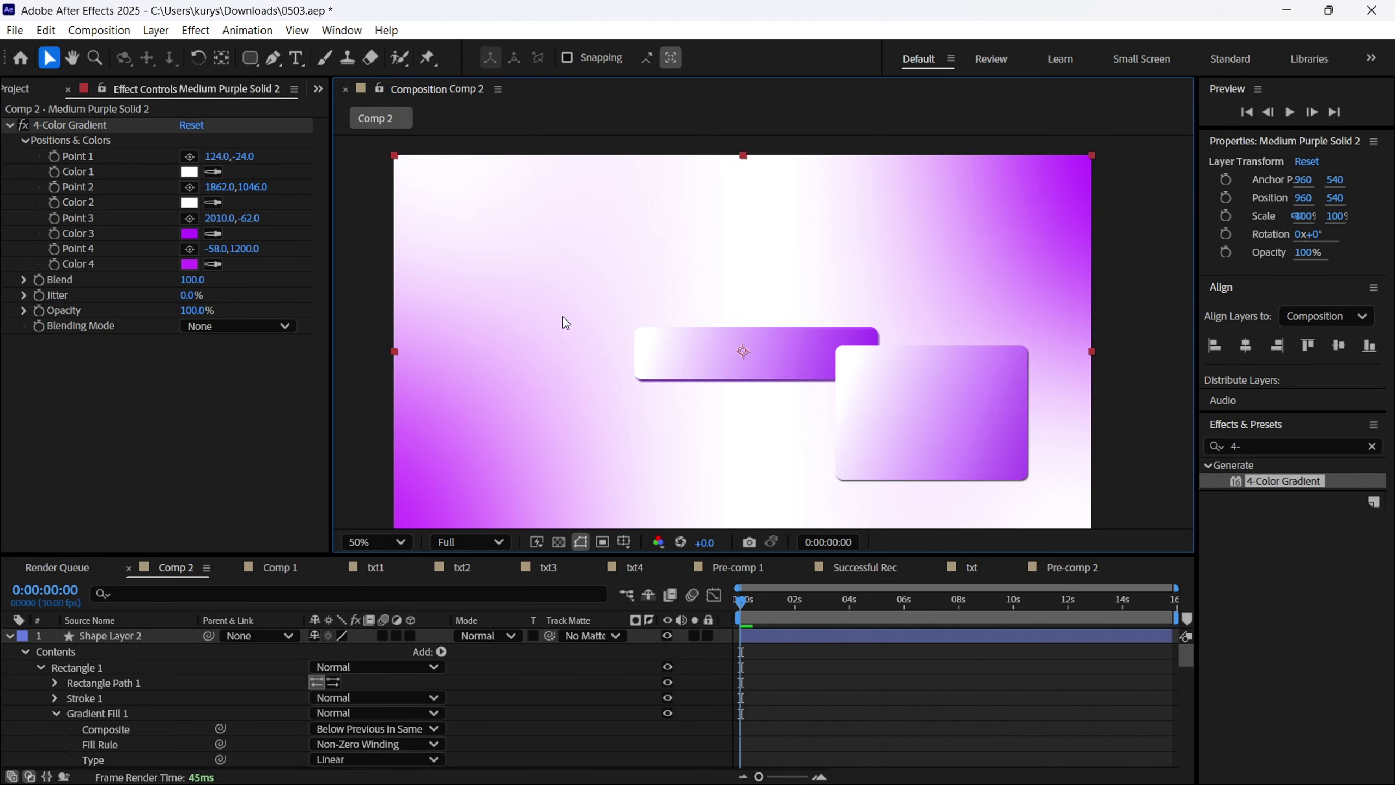
left_click_drag(742, 601, 701, 601)
scroll(175, 700, "down", 5)
scroll(175, 700, "down", 8)
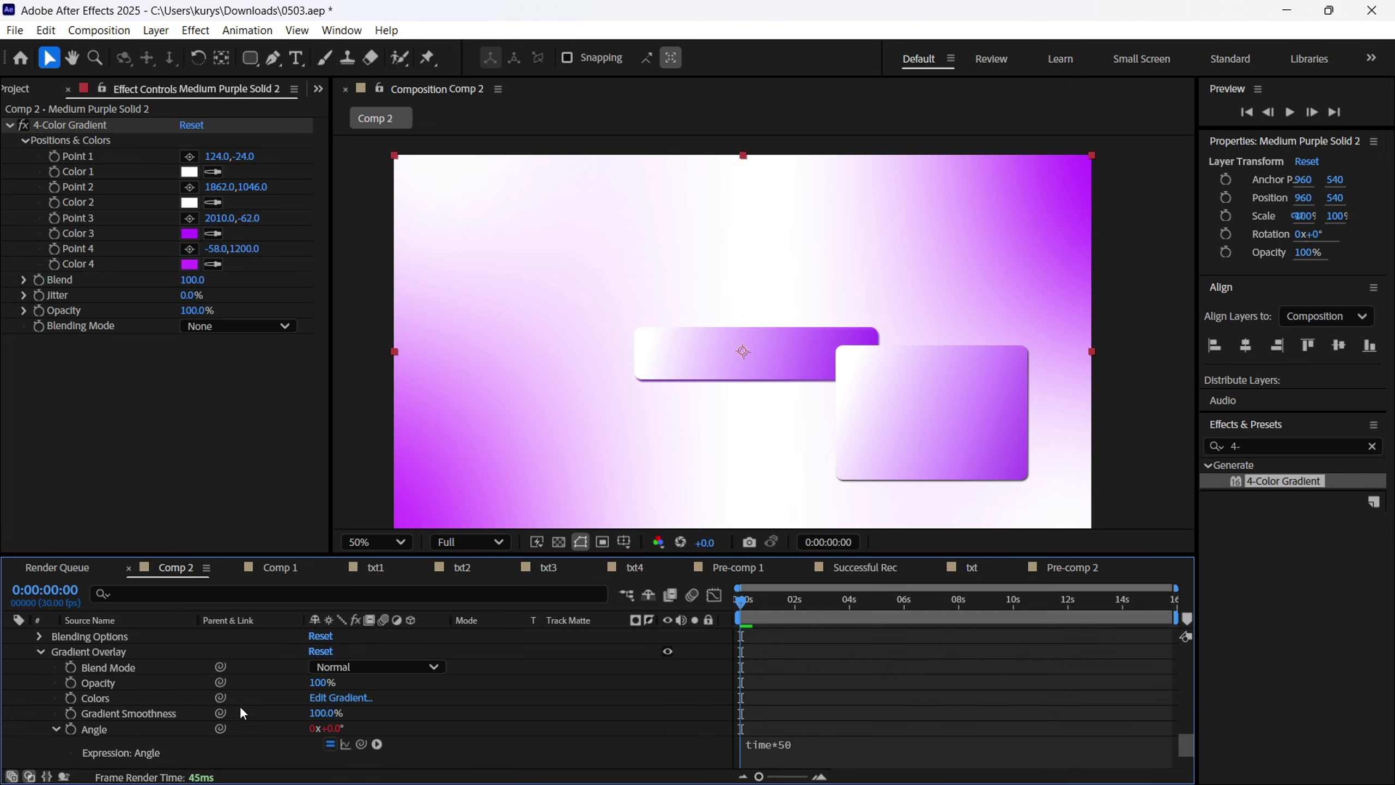
scroll(194, 677, "up", 9)
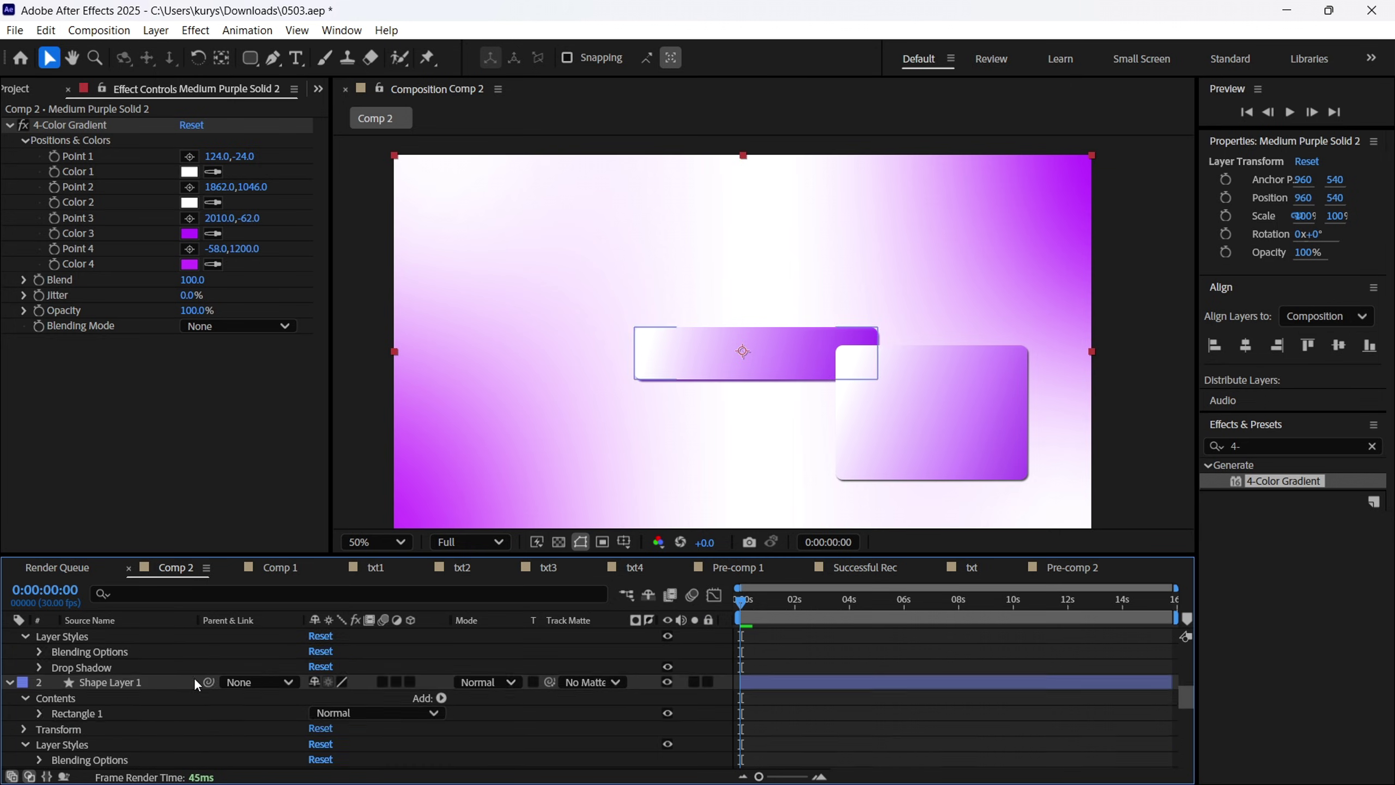
scroll(1002, 416, "up", 1)
left_click_drag(1021, 414, 982, 333)
key("v")
scroll(149, 668, "up", 5)
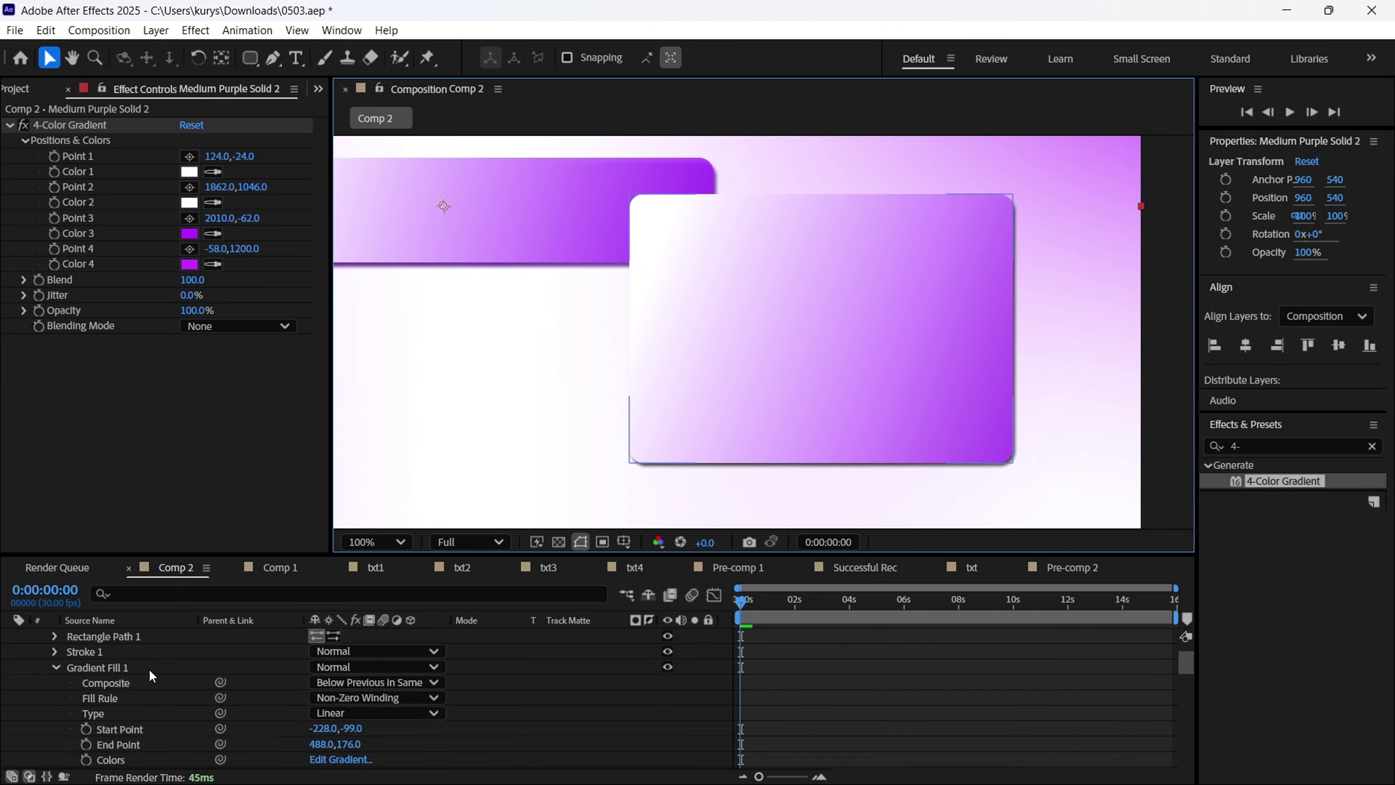
left_click(772, 382)
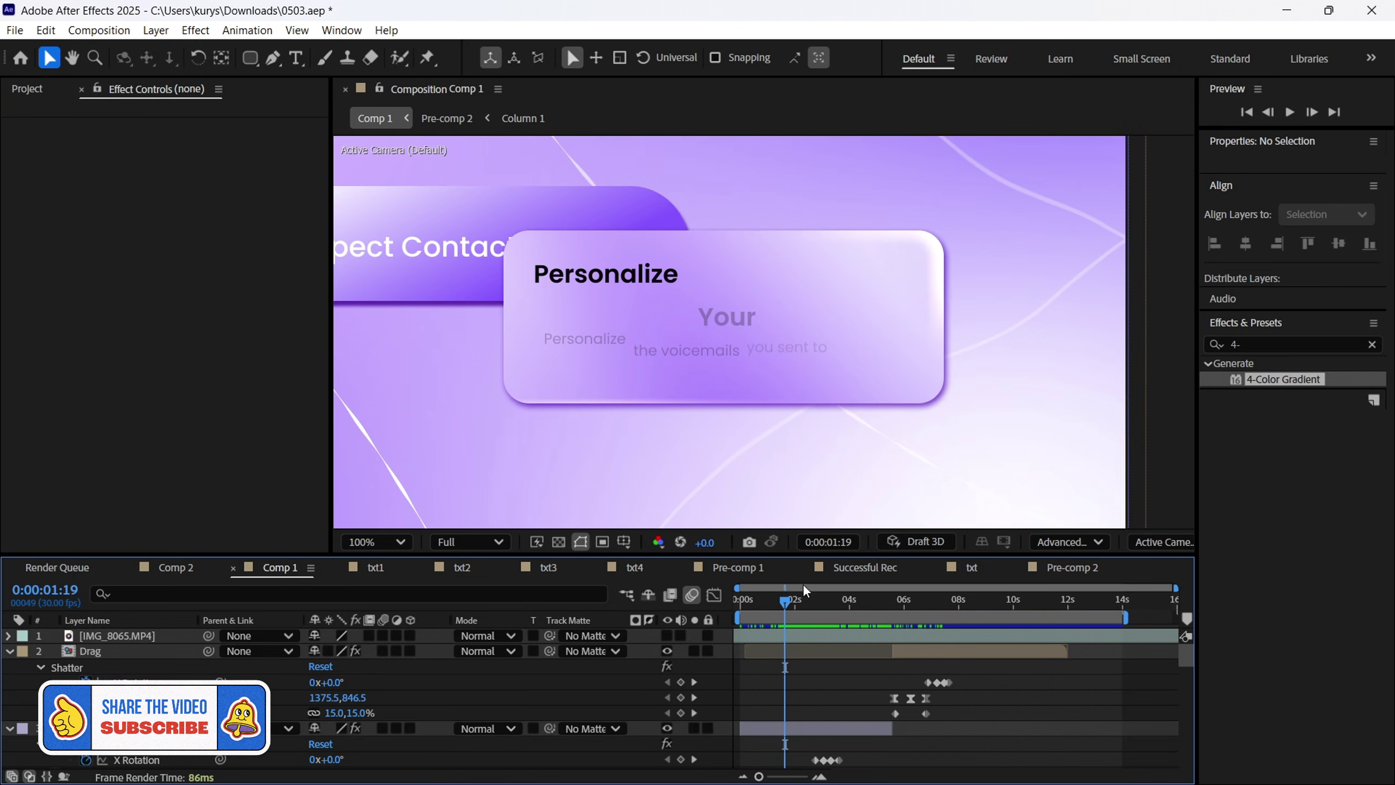
Check the start of the card's animation in Comp 1, and apply the CC Light Sweep effect to the card in Comp 2.
left_click(780, 599)
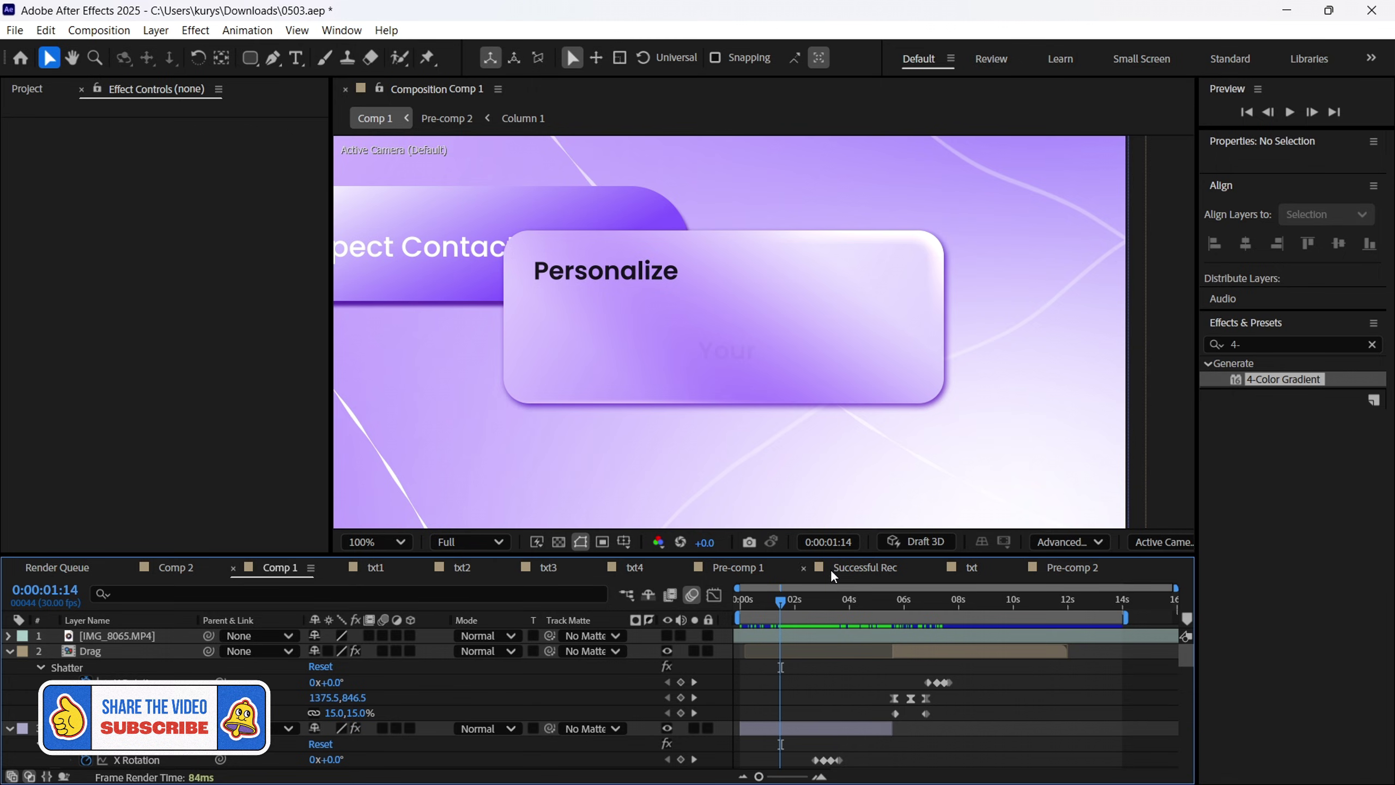
mouse_move(784, 607)
left_mouse_down()
mouse_move(798, 604)
mouse_move(757, 607)
left_mouse_up()
left_click(174, 568)
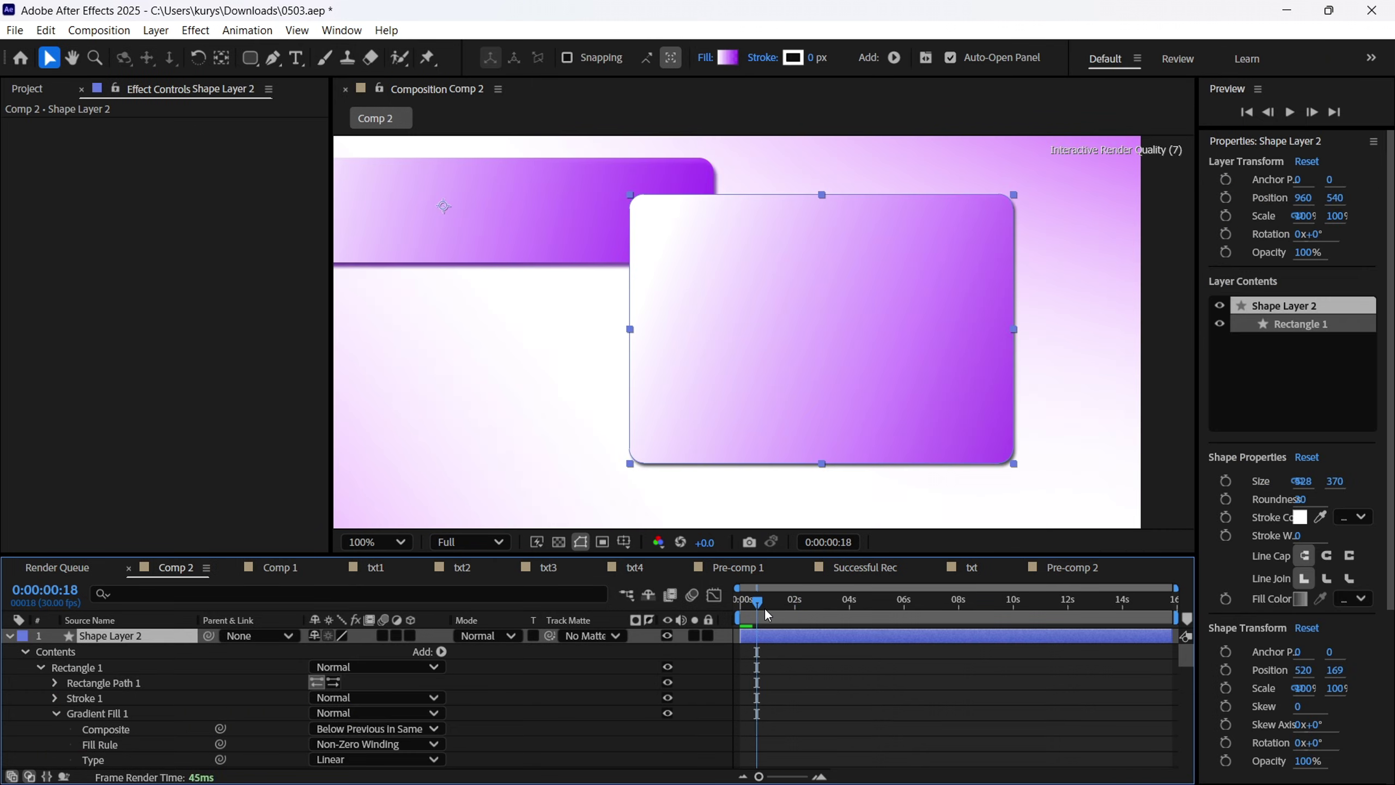
scroll(1271, 453, "down", 4)
left_click(1212, 708)
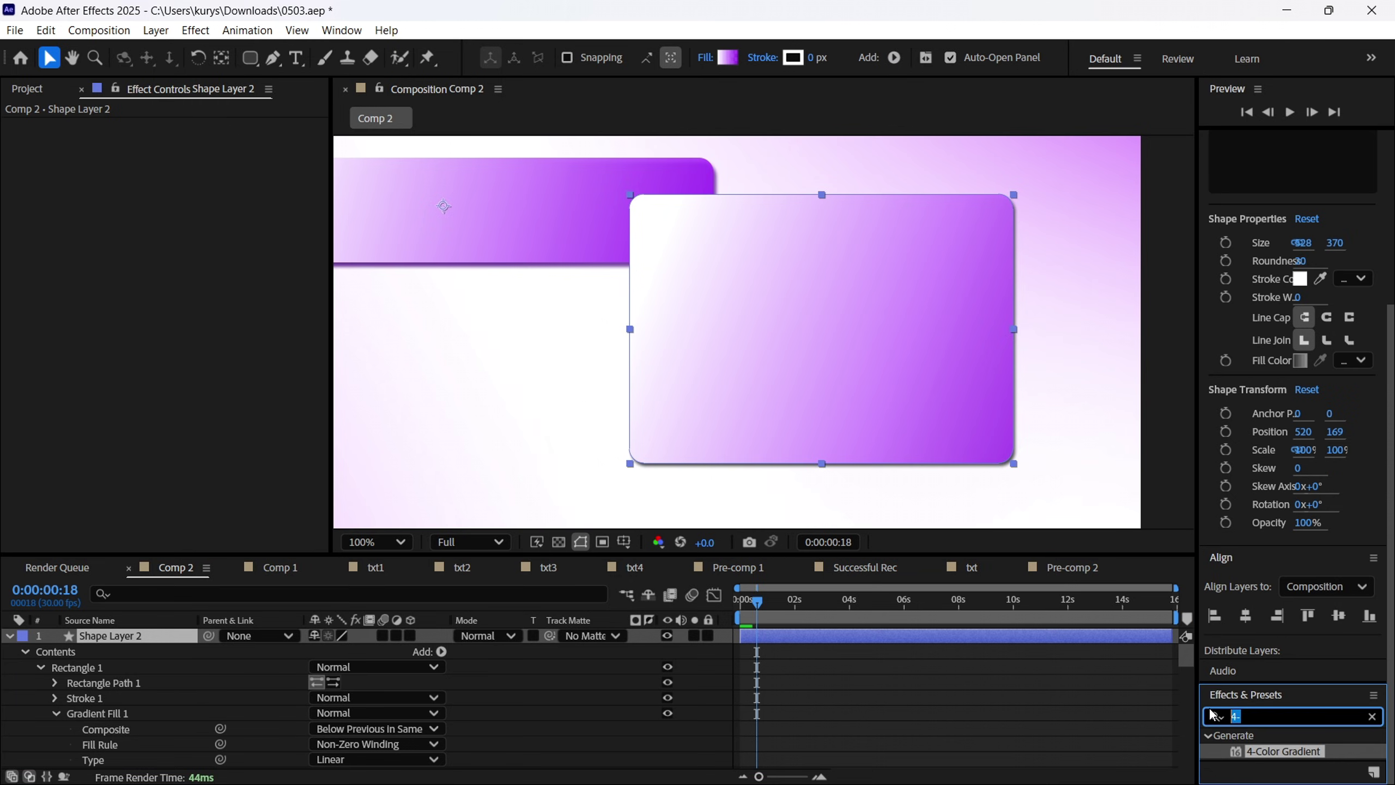
type("light s")
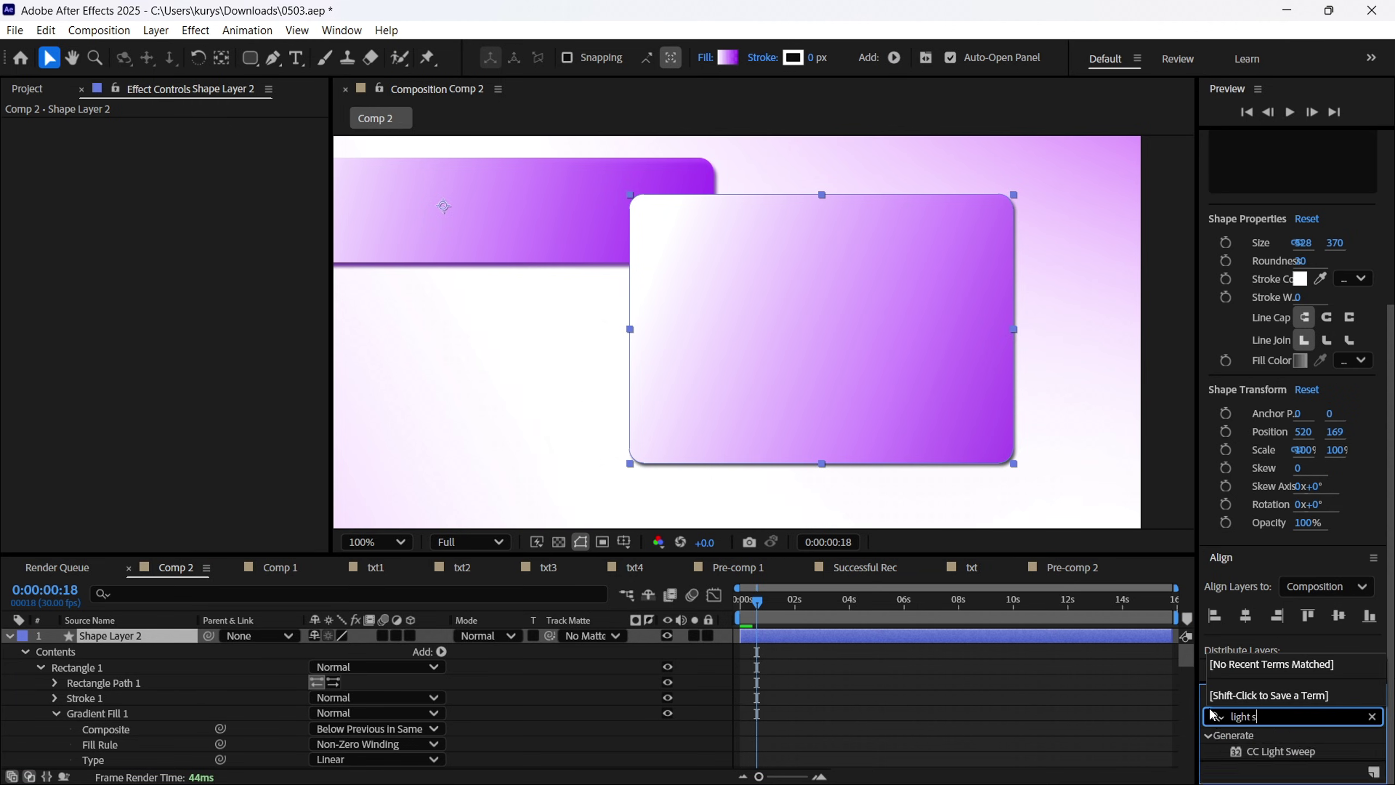
left_click_drag(1274, 751, 222, 176)
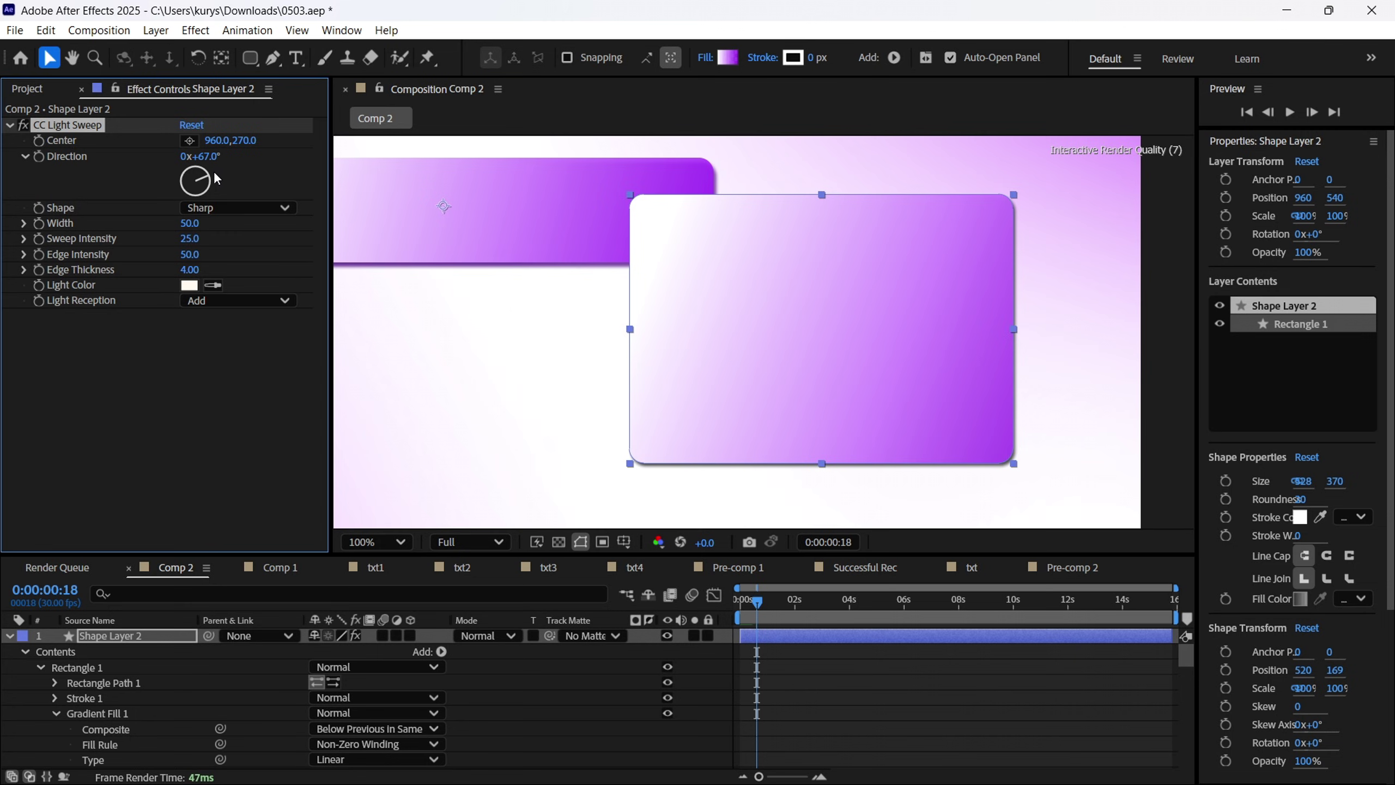
Set the light sweep's direction to 38° and place its center on the card's upper half at about 1525, 633.
left_click(190, 140)
left_click(884, 297)
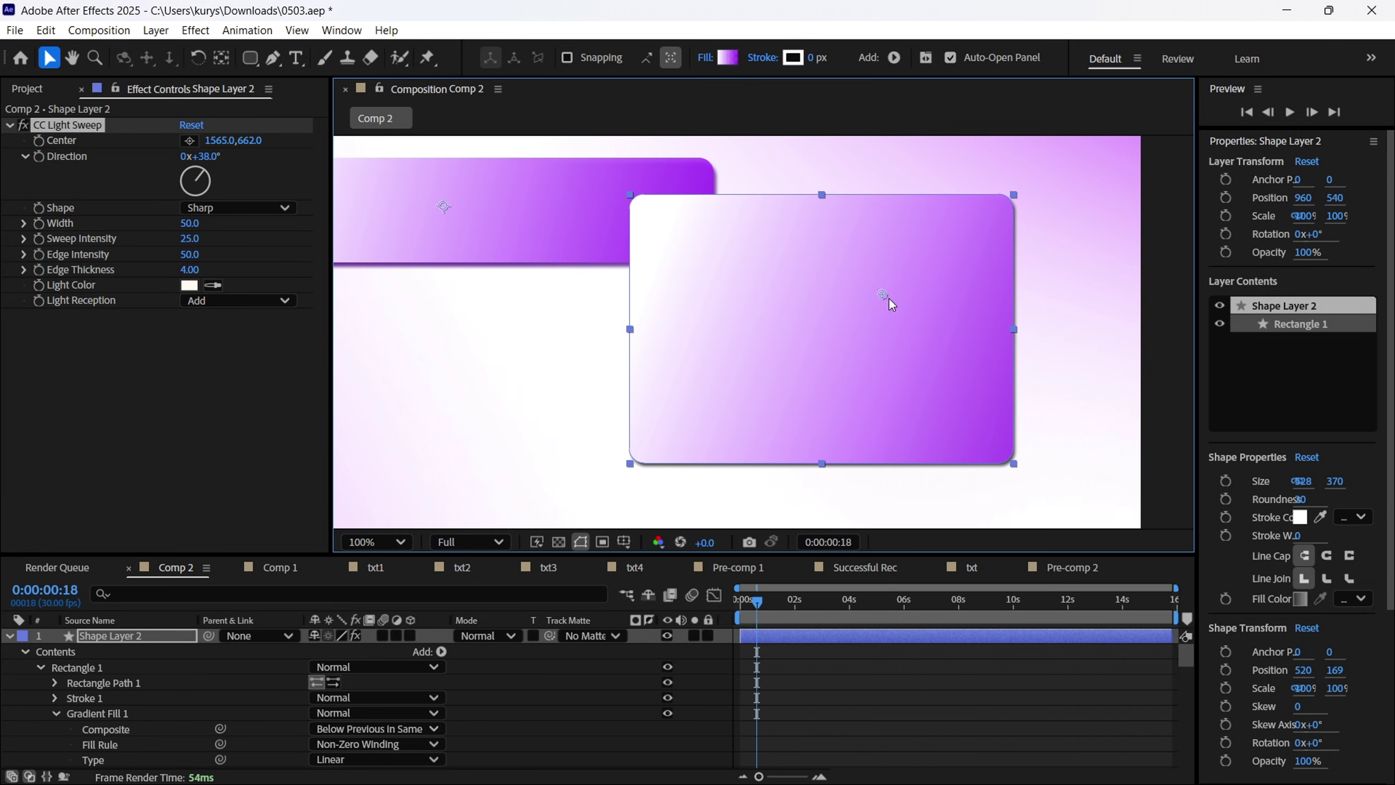
left_click_drag(878, 290, 856, 273)
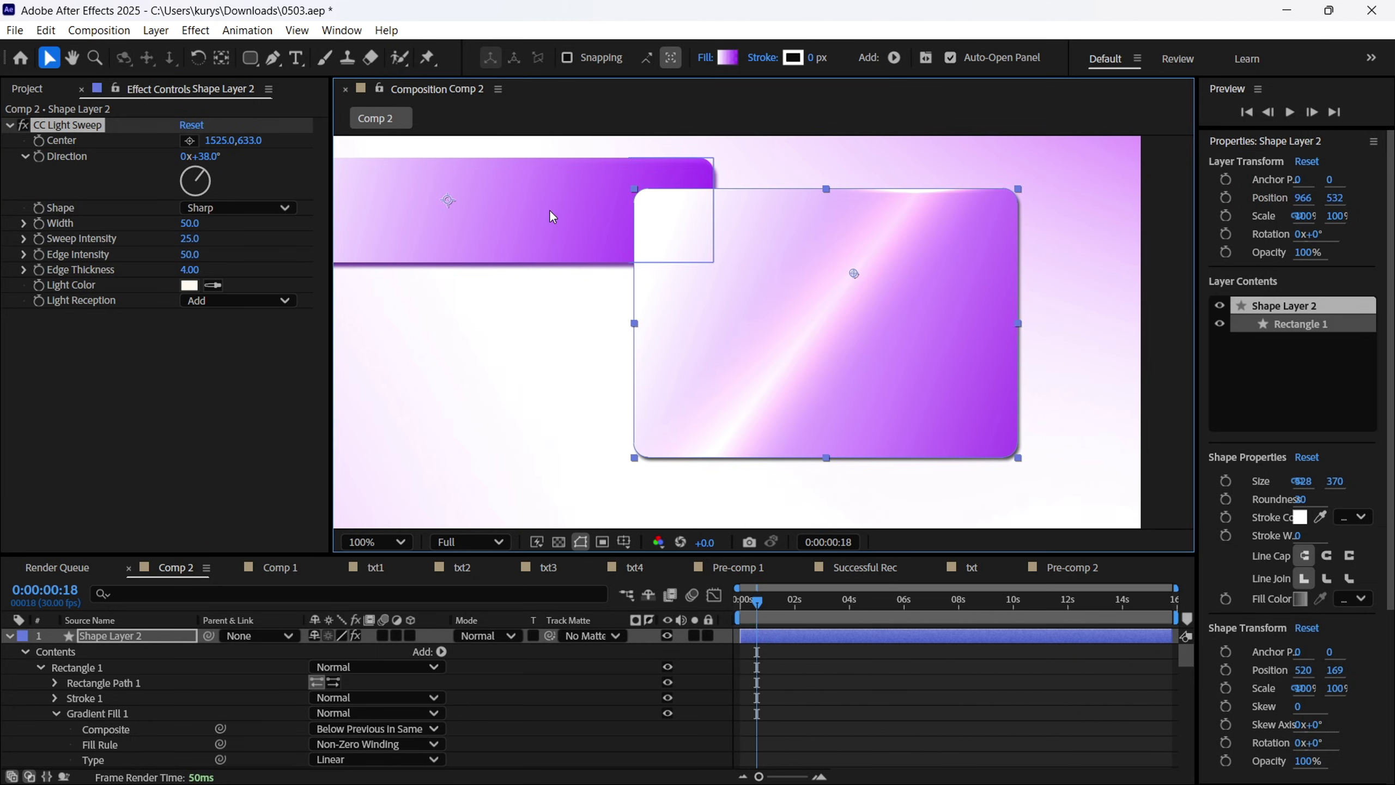
Set the card's light sweep to sweep intensity 0, edge thickness 6.1 and edge intensity 36, and rotate its direction toward the card's side.
left_click_drag(190, 237, 157, 238)
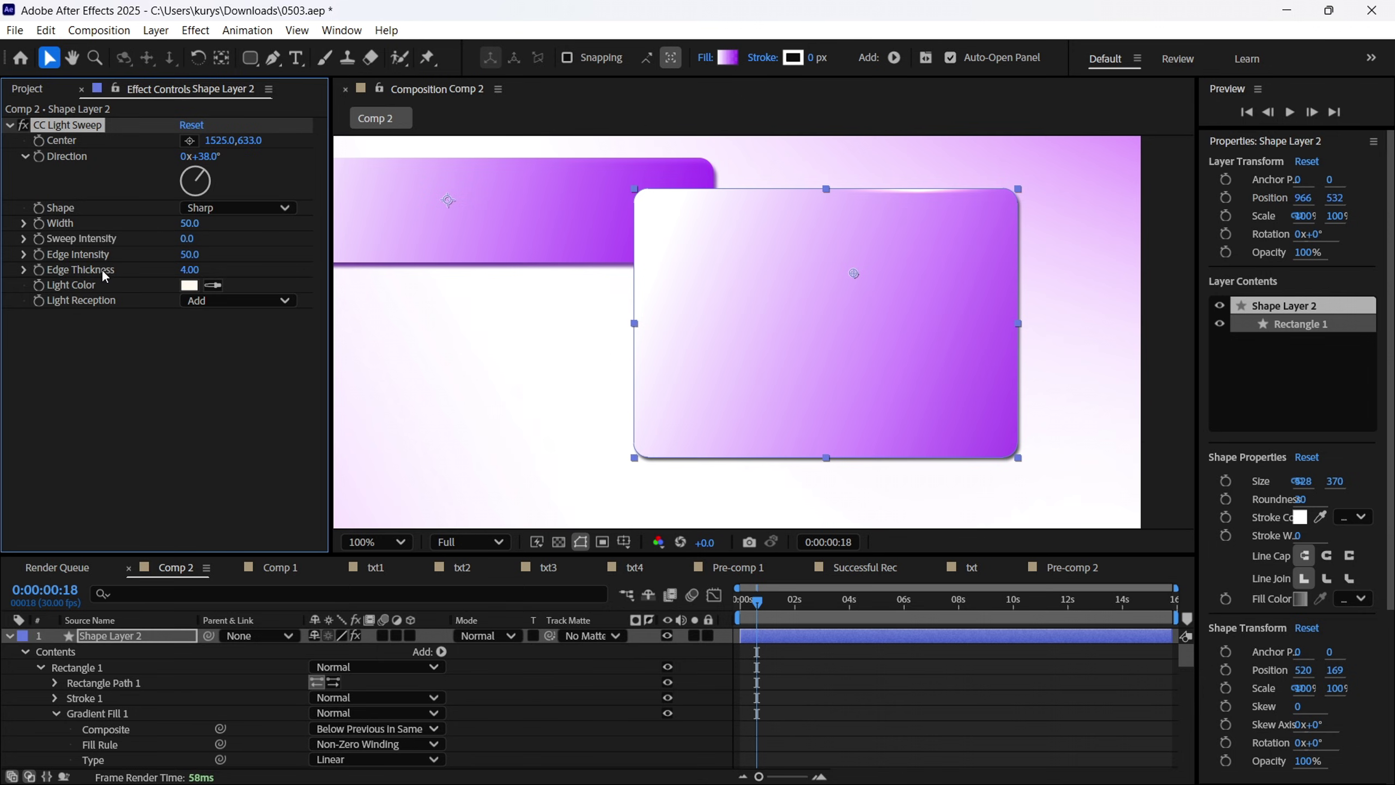
left_click_drag(189, 269, 234, 264)
left_click_drag(190, 254, 175, 255)
left_click_drag(203, 177, 173, 167)
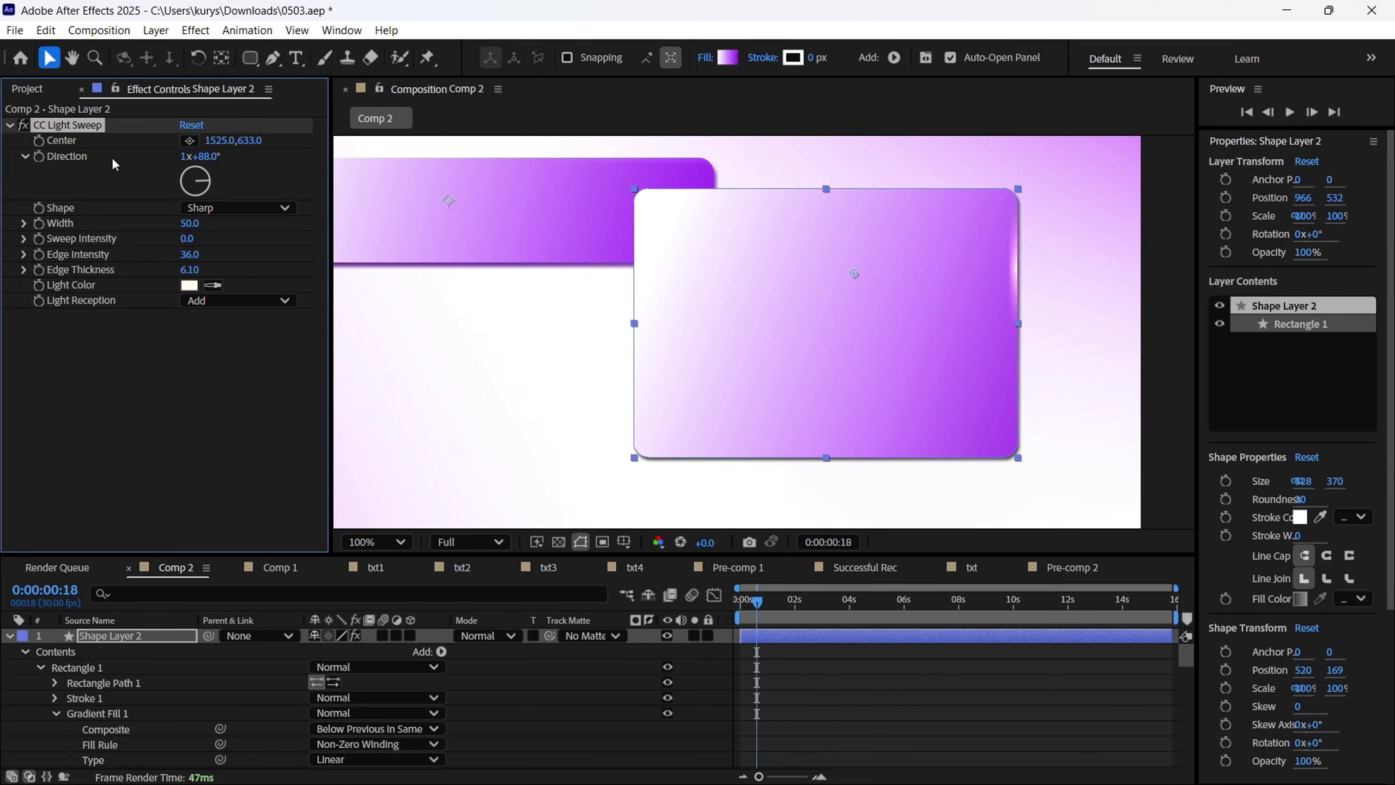
Drive the card's light sweep direction with the expression time*30 and preview the rotation from the start of the composition.
left_click(40, 156, "alt")
type("tmie")
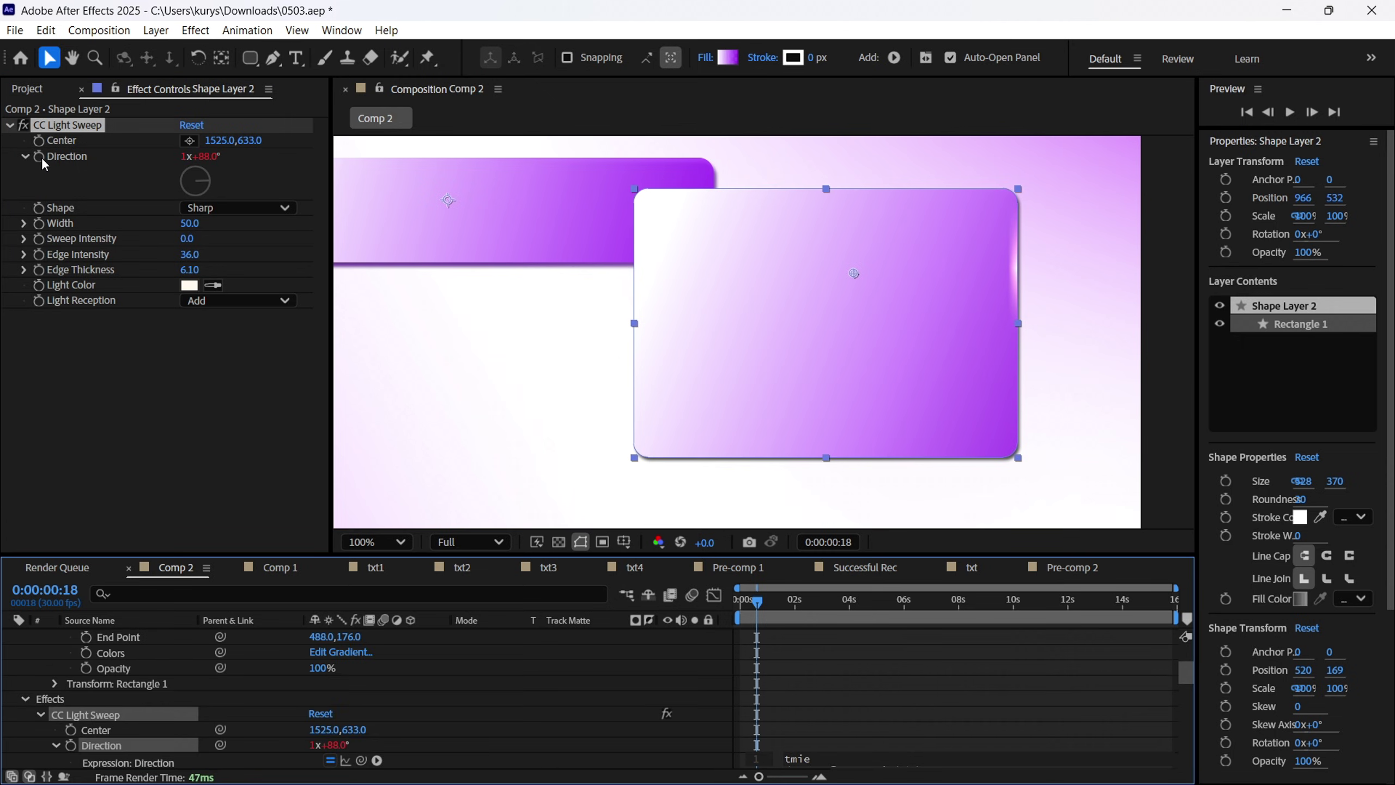
key("BackSpace")
key("BackSpace")
key("BackSpace")
type("ime*30")
left_click(736, 601)
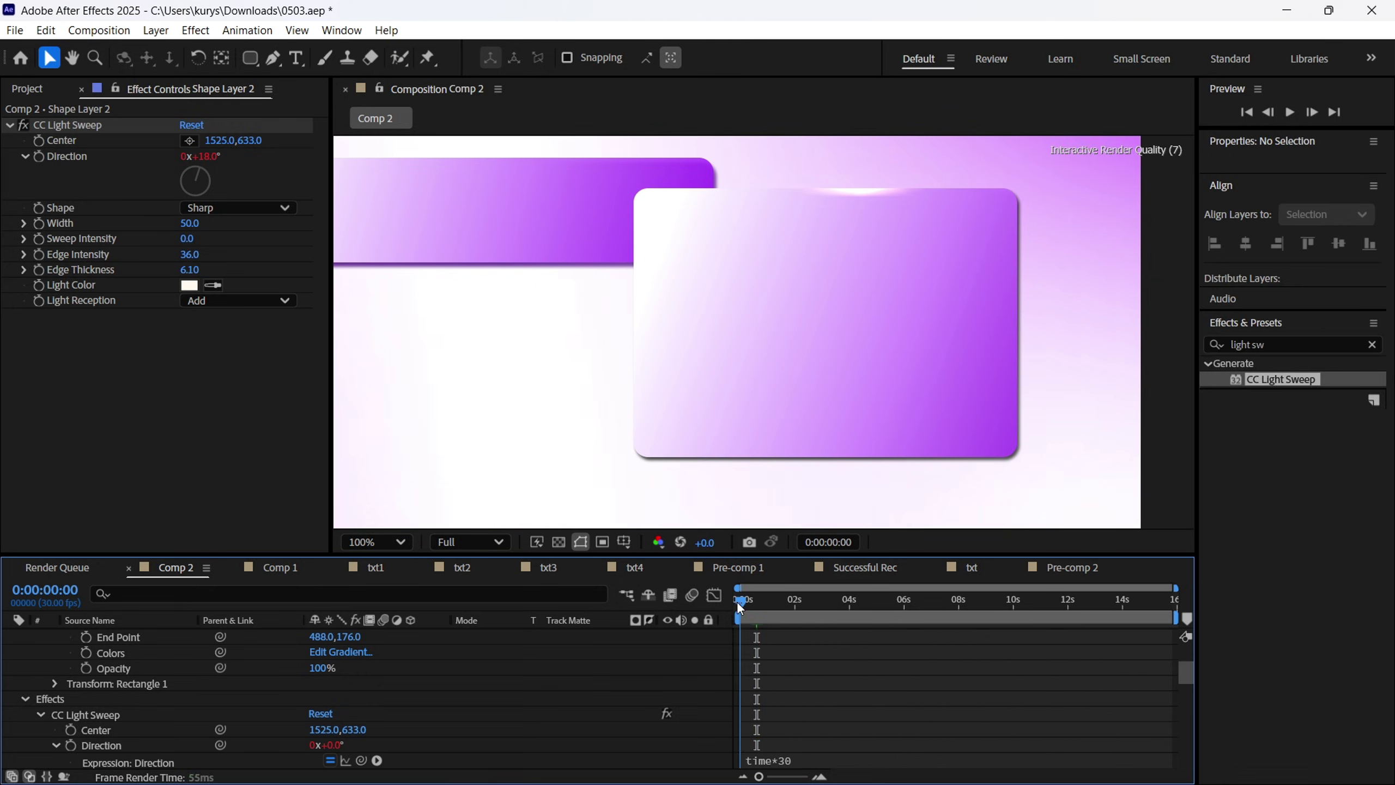
key("space")
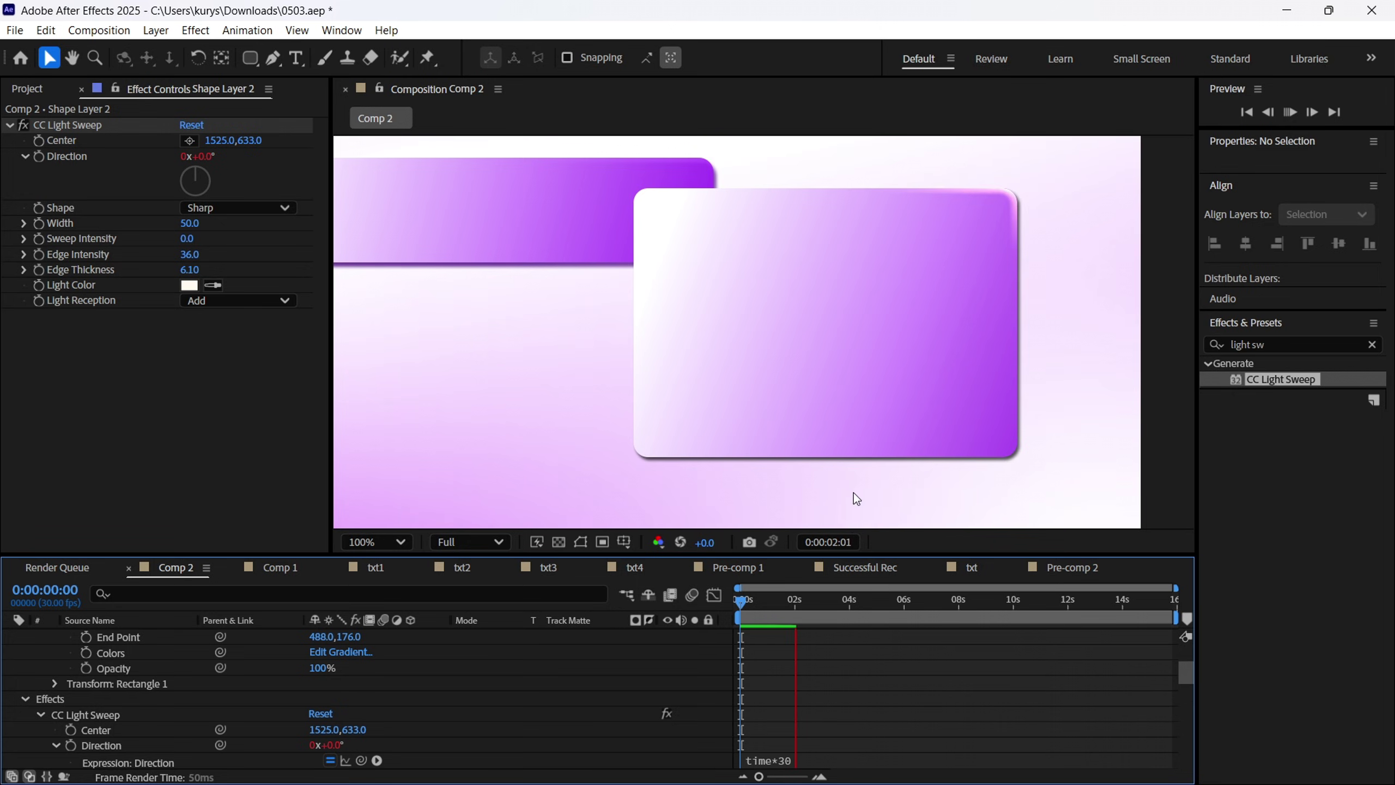
Adjust the card's light sweep around the three-second mark to edge thickness 8.5 and edge intensity 40.
left_click_drag(753, 599, 822, 602)
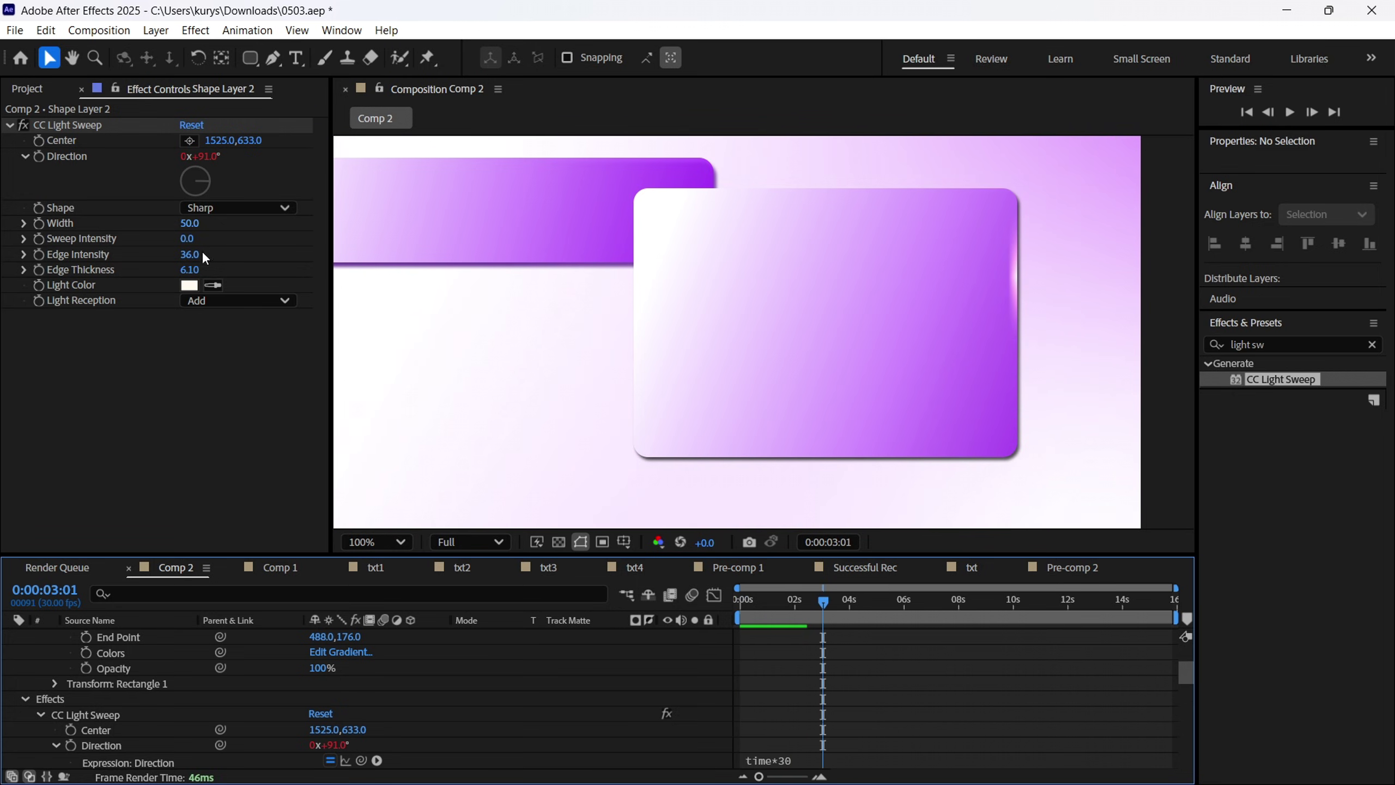
left_click_drag(193, 262, 215, 260)
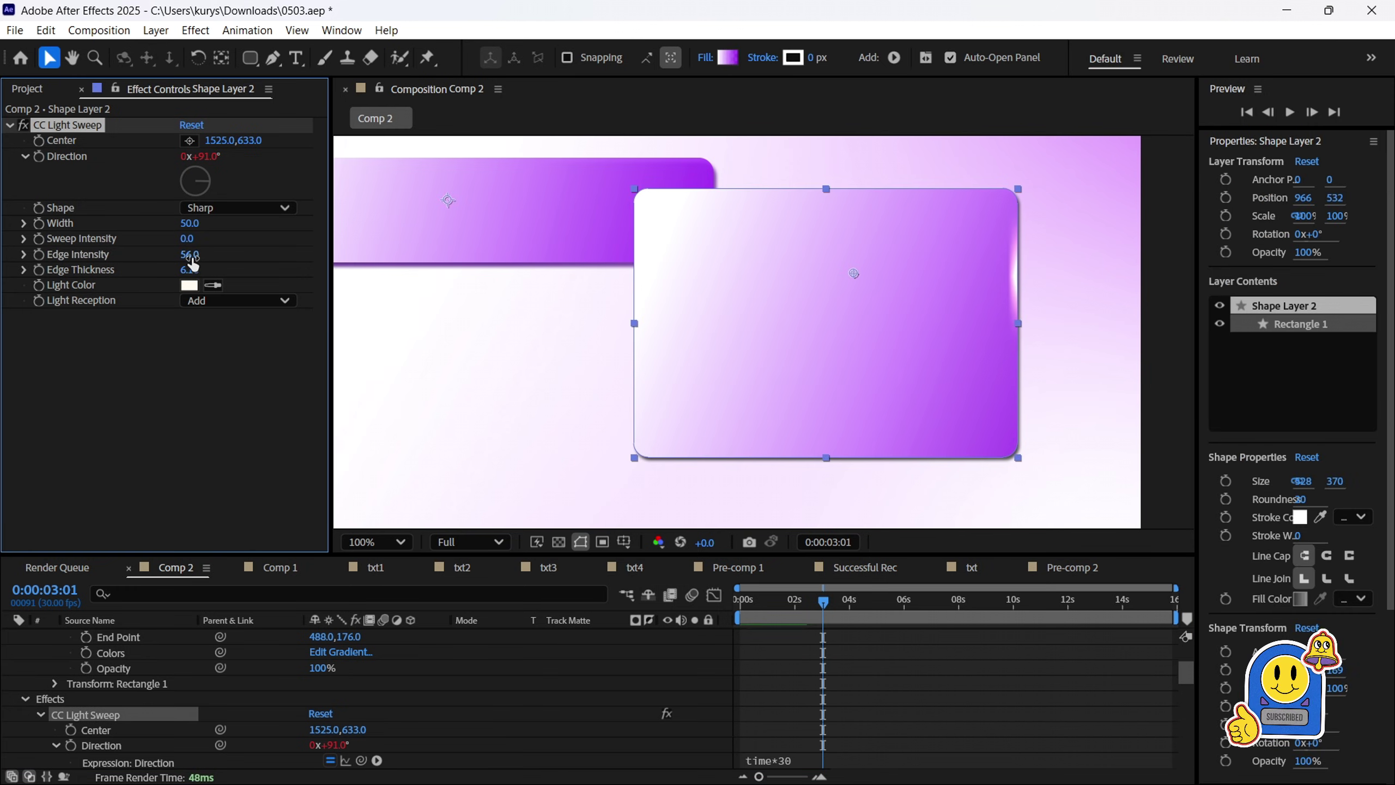
left_click_drag(191, 268, 184, 257)
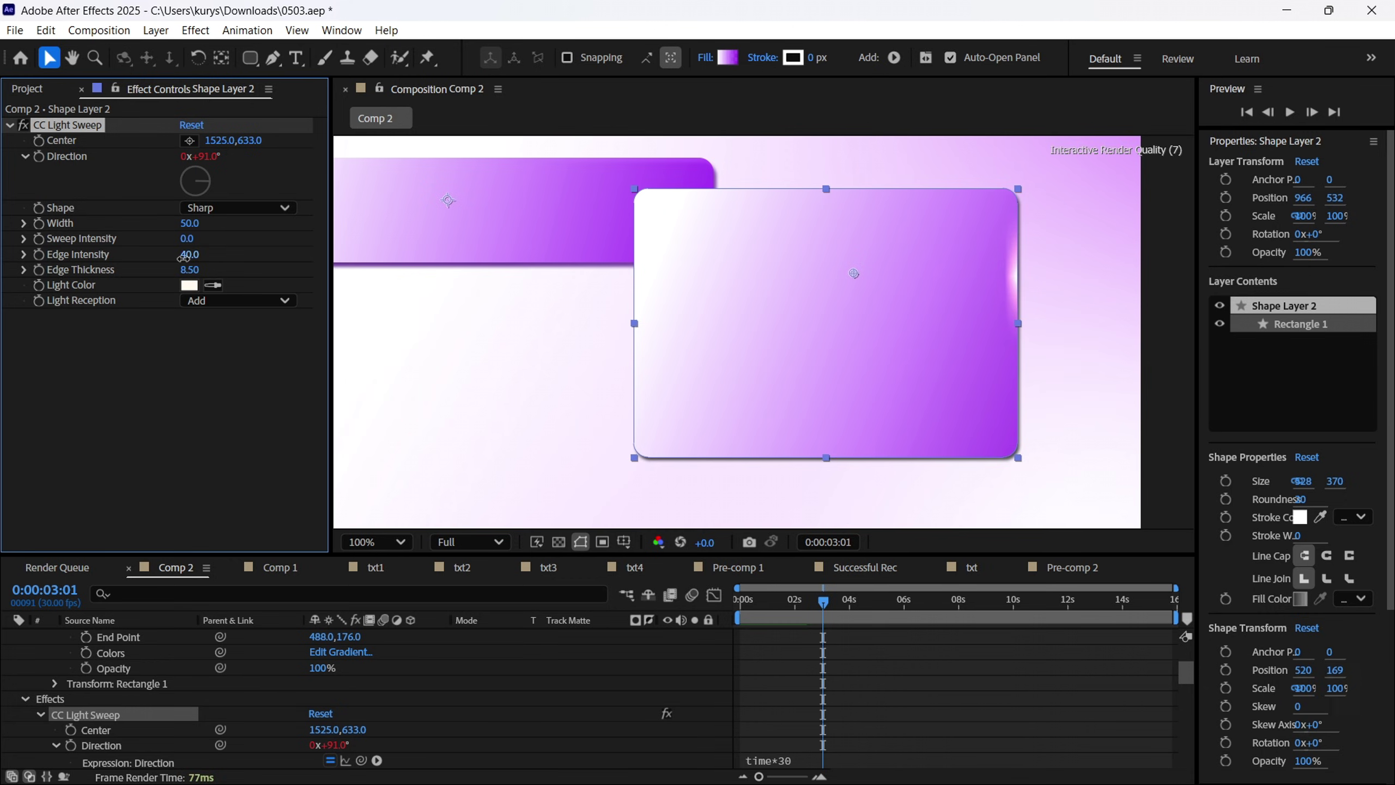
Try a sweep intensity of 33 on the card at several times, and set it back to 0.
mouse_move(813, 607)
left_mouse_down()
mouse_move(864, 615)
mouse_move(833, 620)
left_mouse_up()
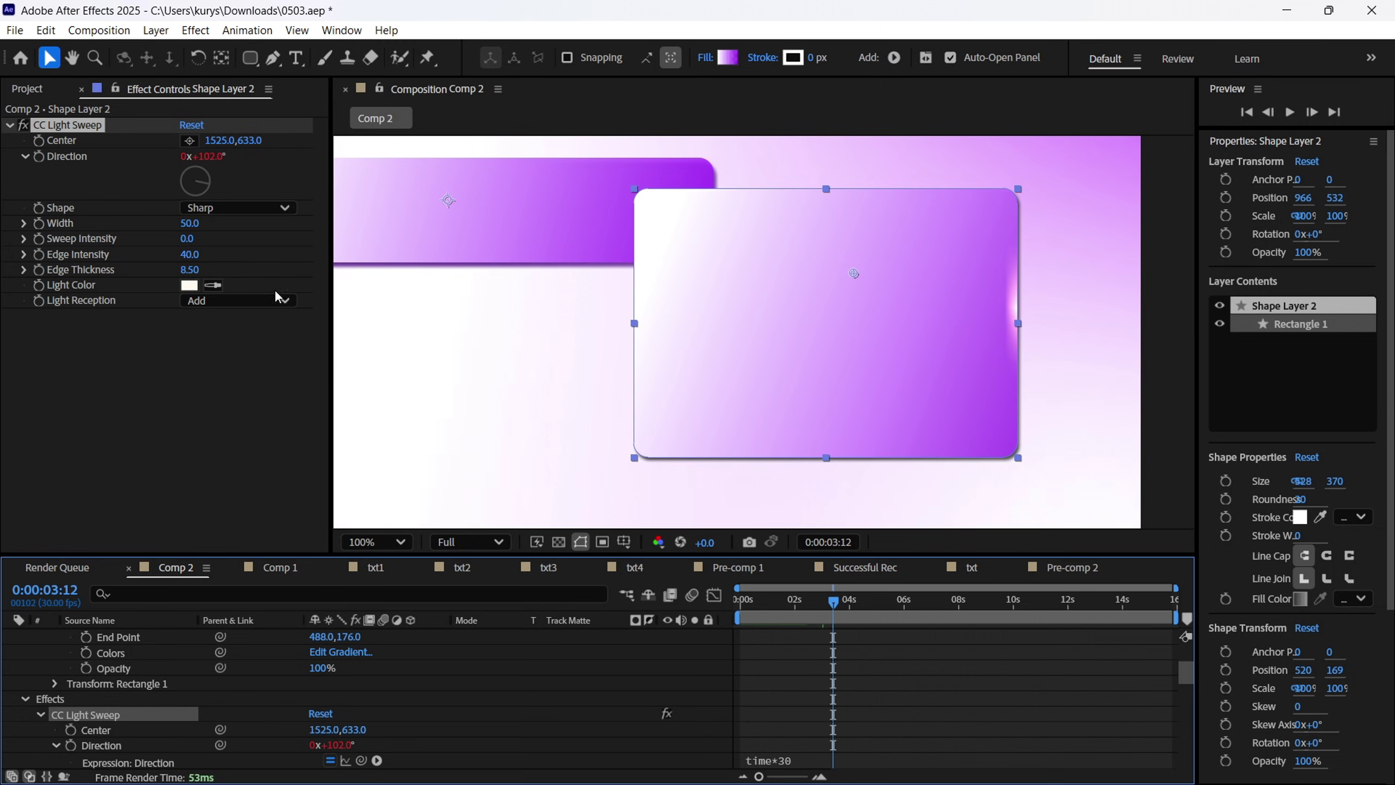
left_click_drag(193, 244, 205, 238)
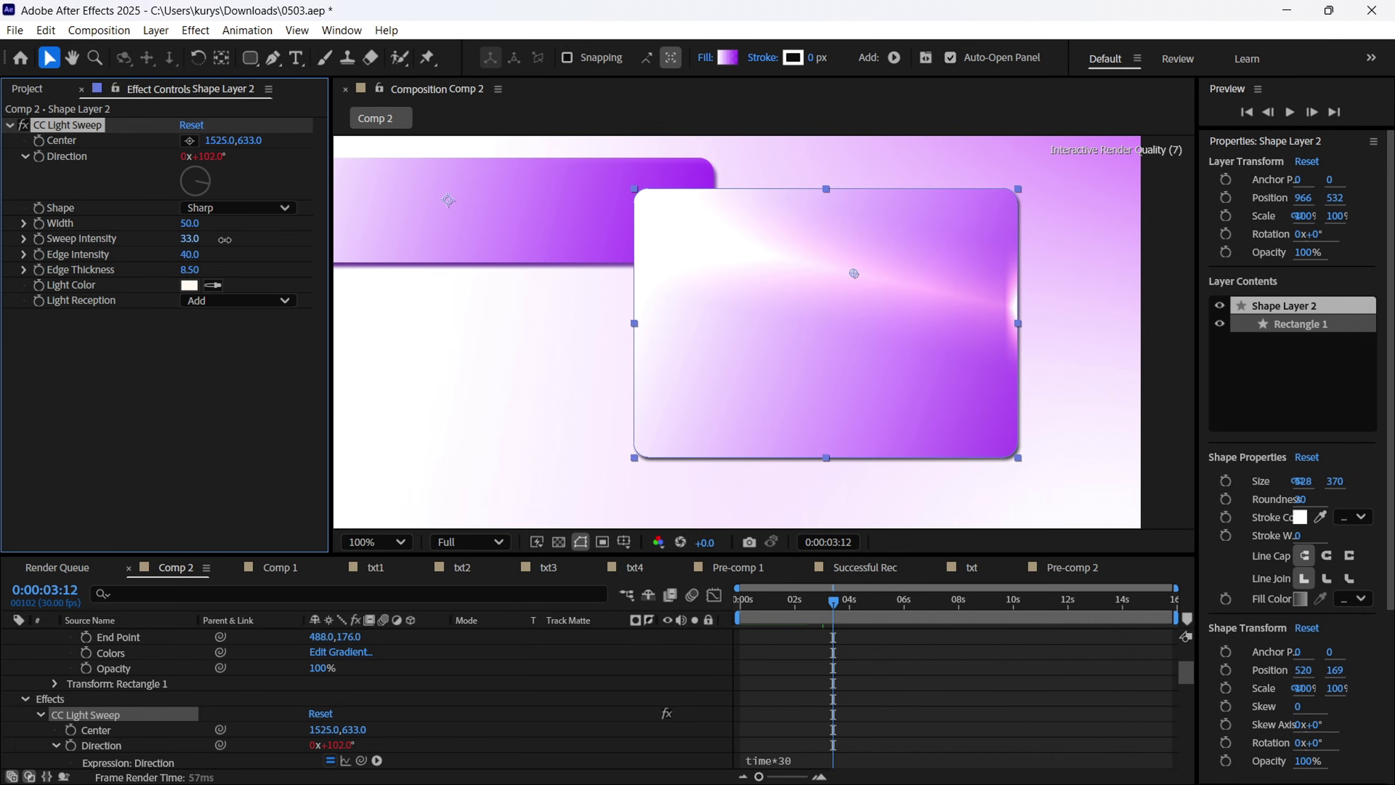
left_click_drag(834, 604, 923, 607)
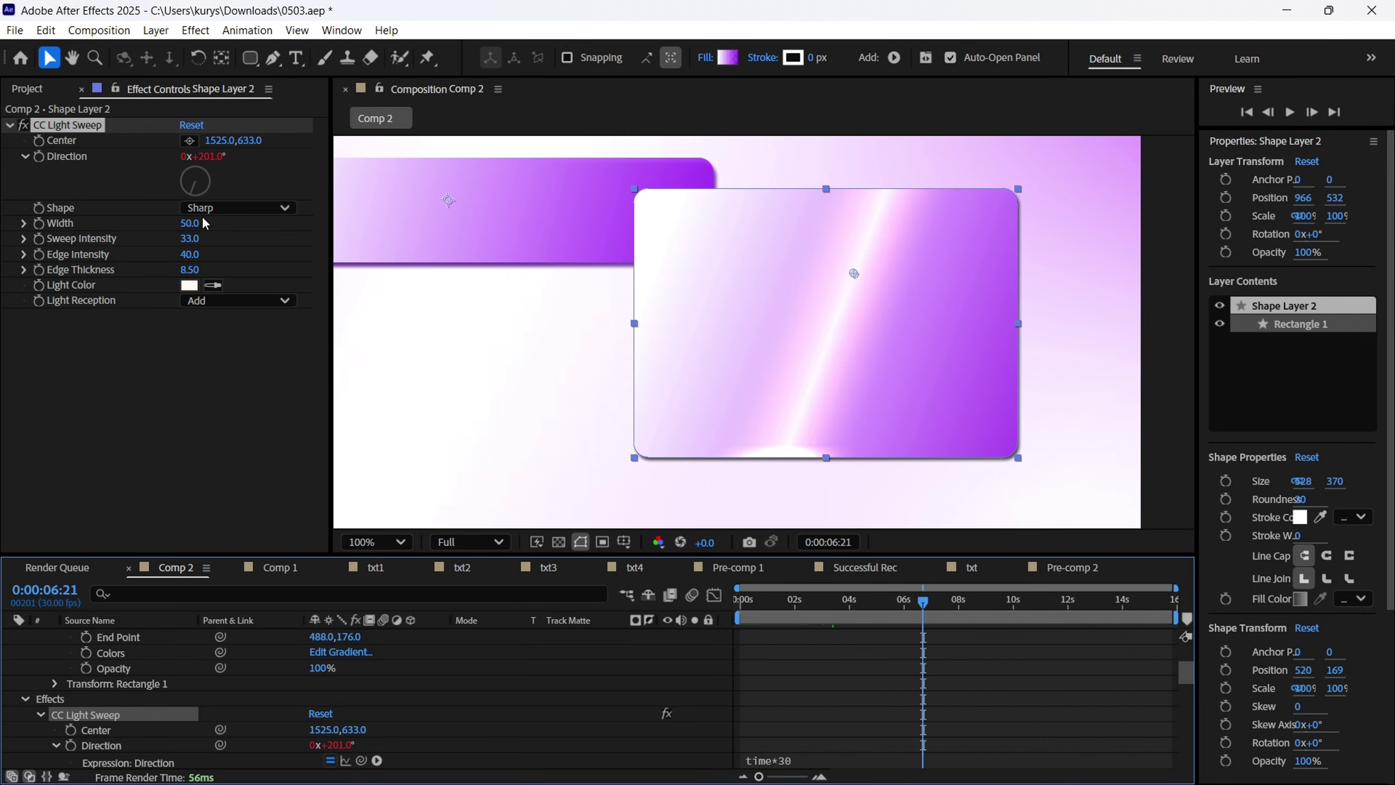
left_click_drag(193, 239, 167, 239)
left_click(881, 738)
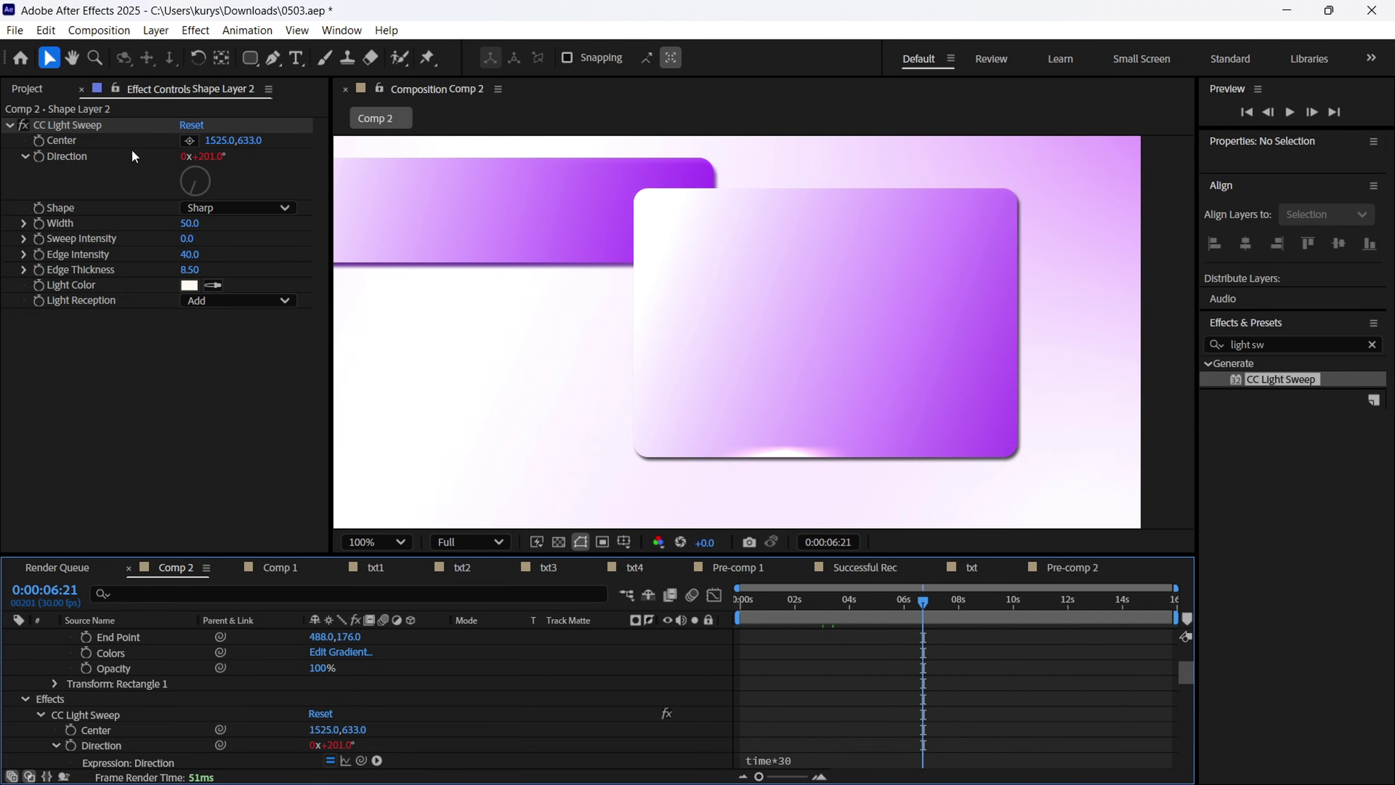
Check the light sweep on the reference button in Comp 1, and apply CC Light Sweep to the wide button in Comp 2.
key("comma")
key("comma")
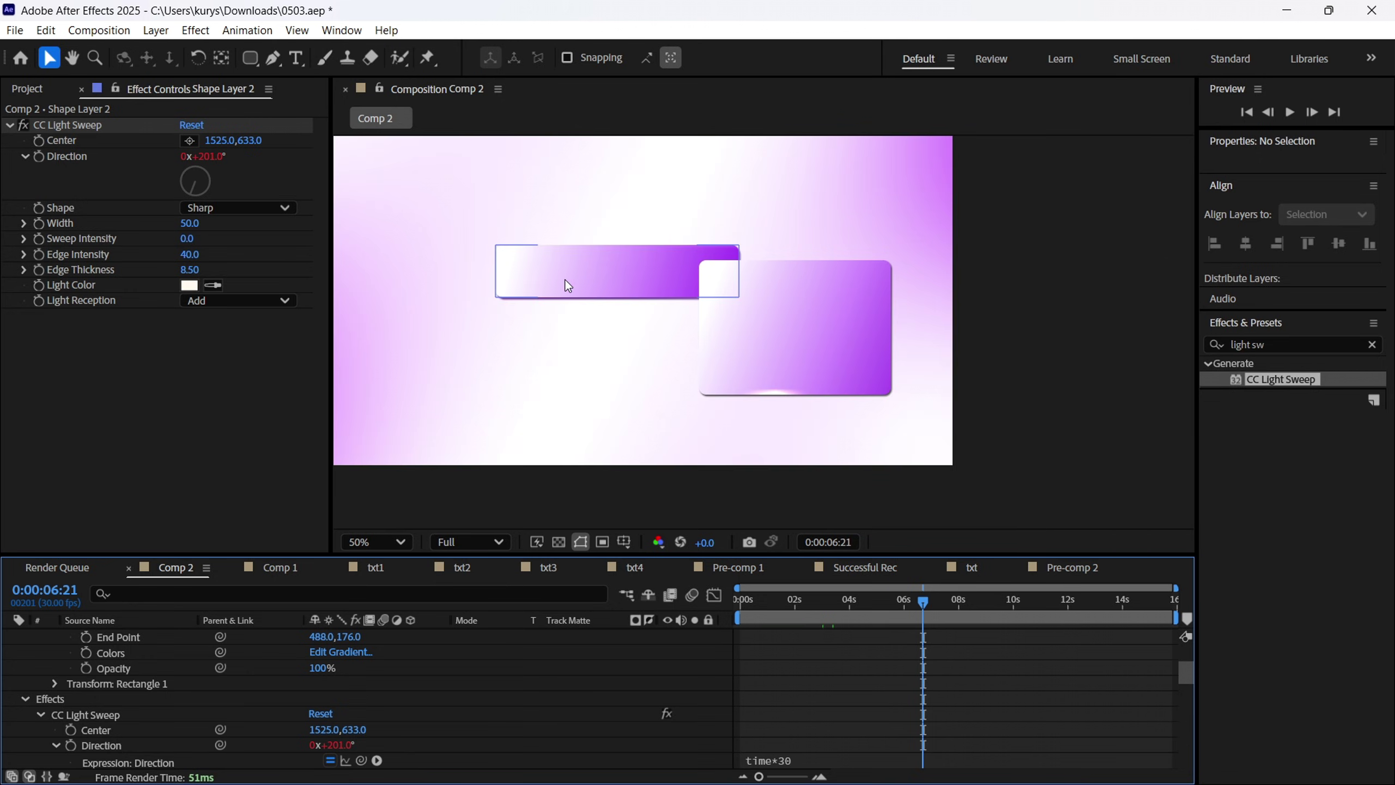
left_click(279, 568)
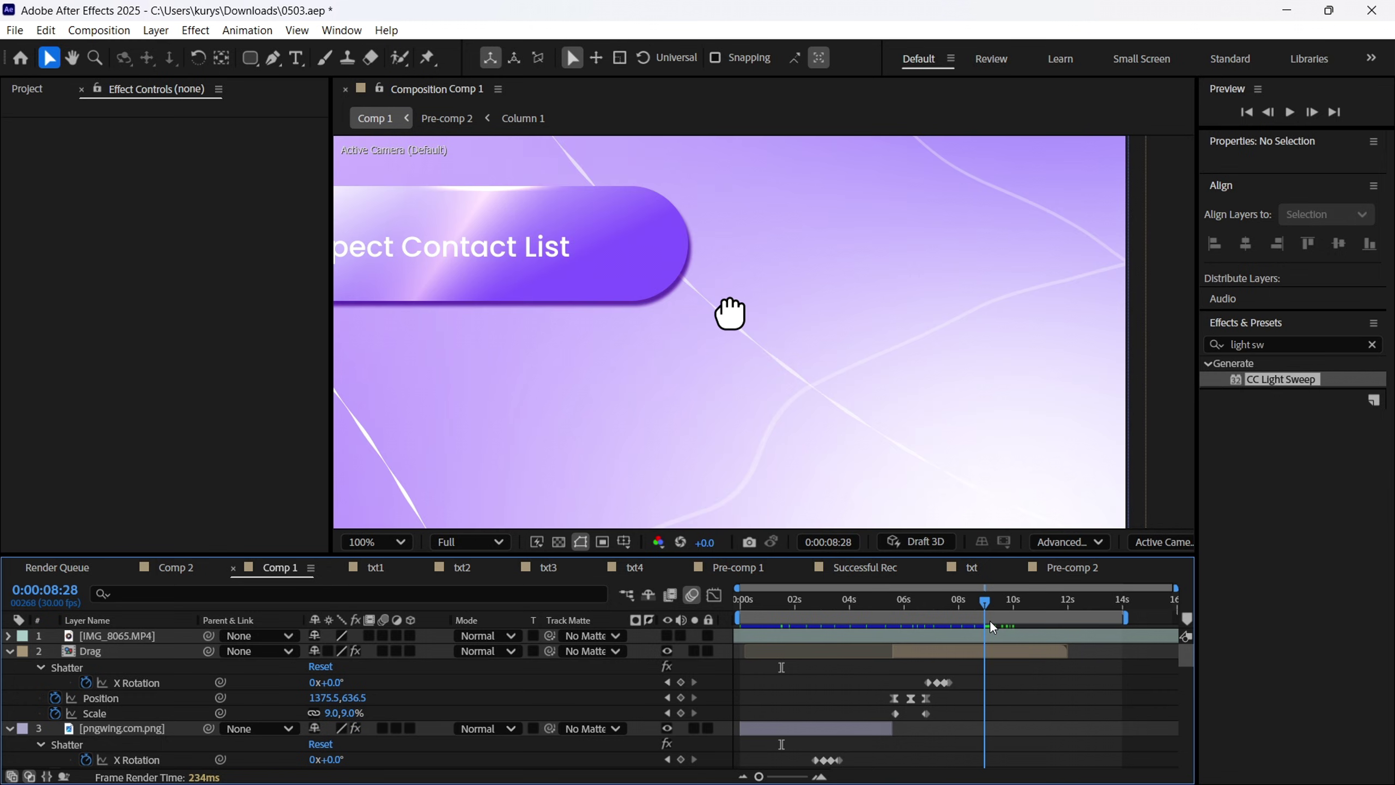
key("space")
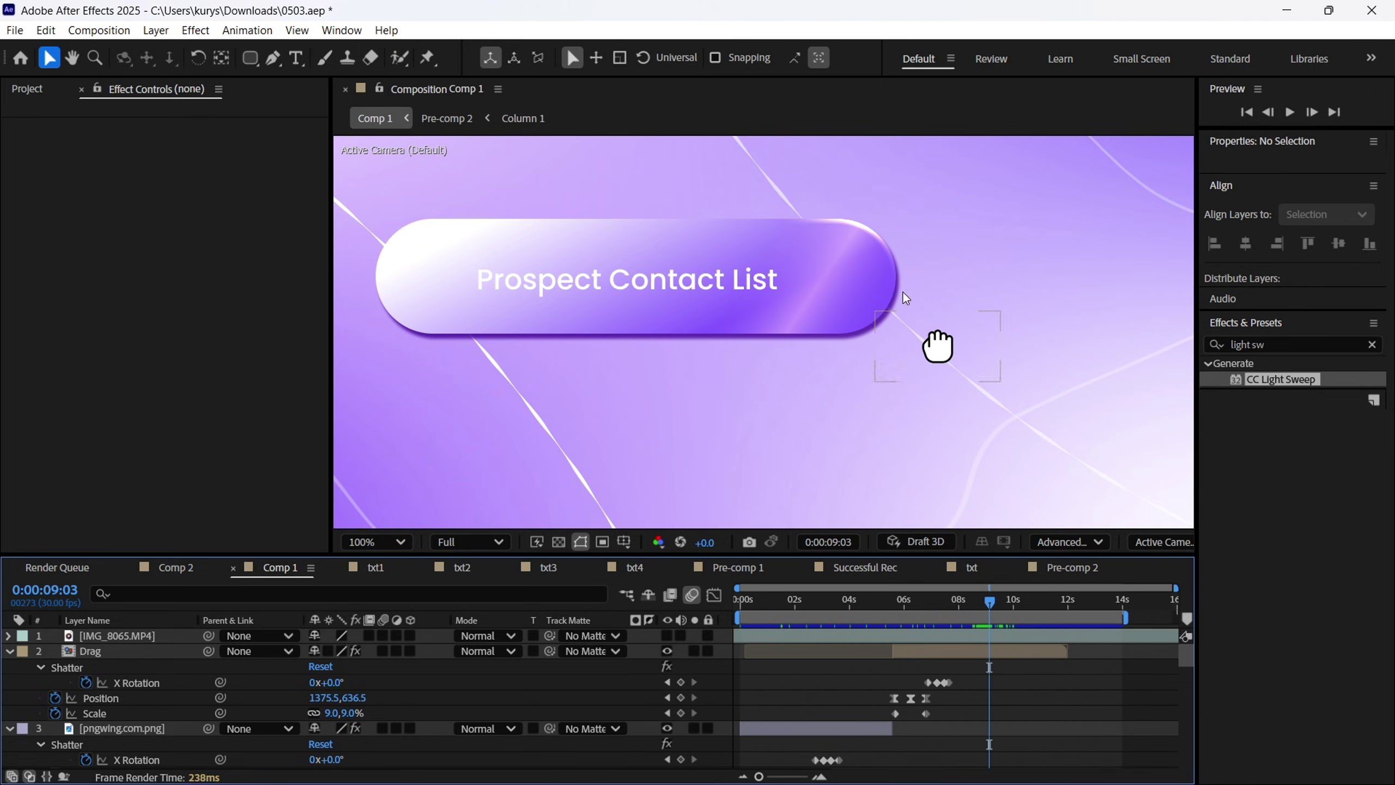
left_click(175, 567)
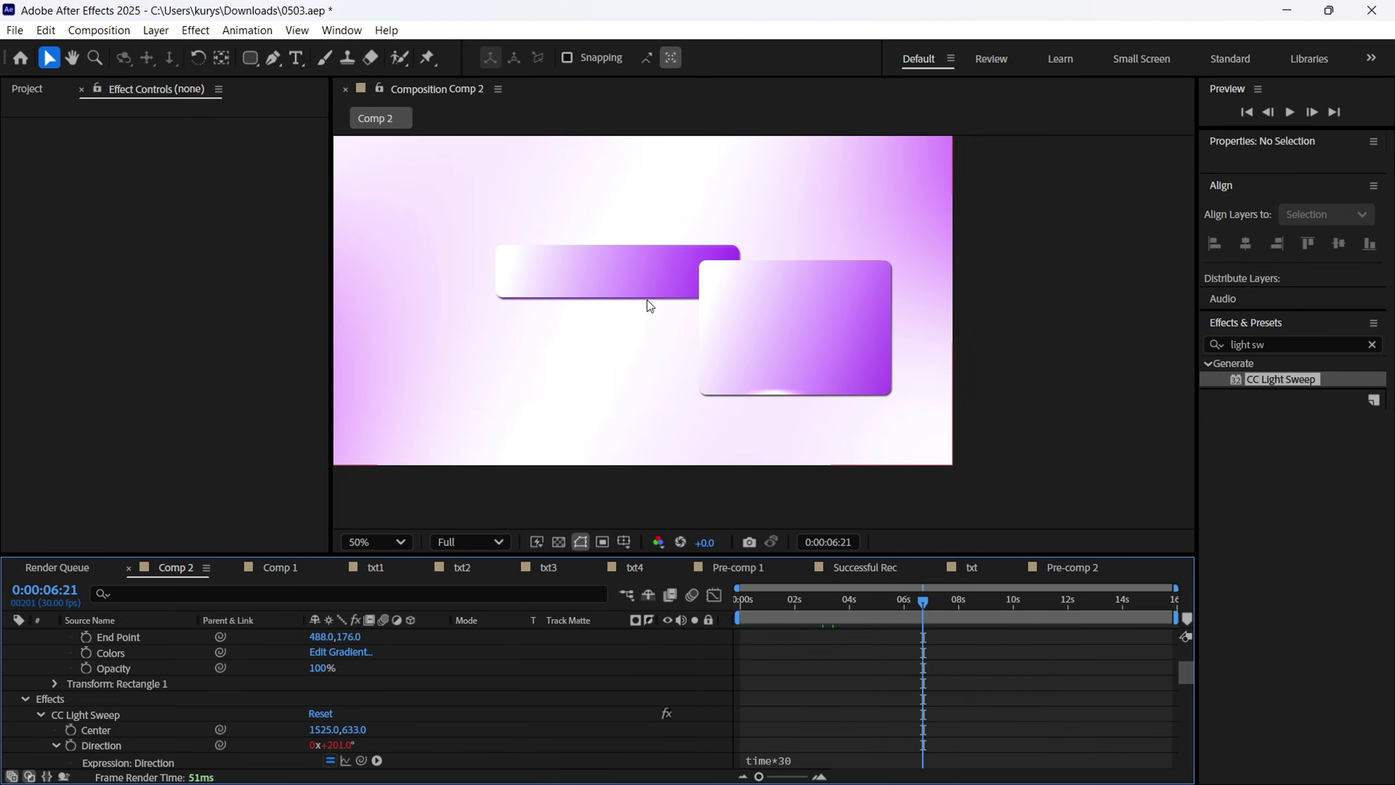
left_click_drag(1273, 377, 506, 236)
Set the button's light sweep direction to 34° and place its center just outside the button's upper-left corner at about 611, 460.
left_click_drag(196, 174, 210, 174)
left_click(190, 140)
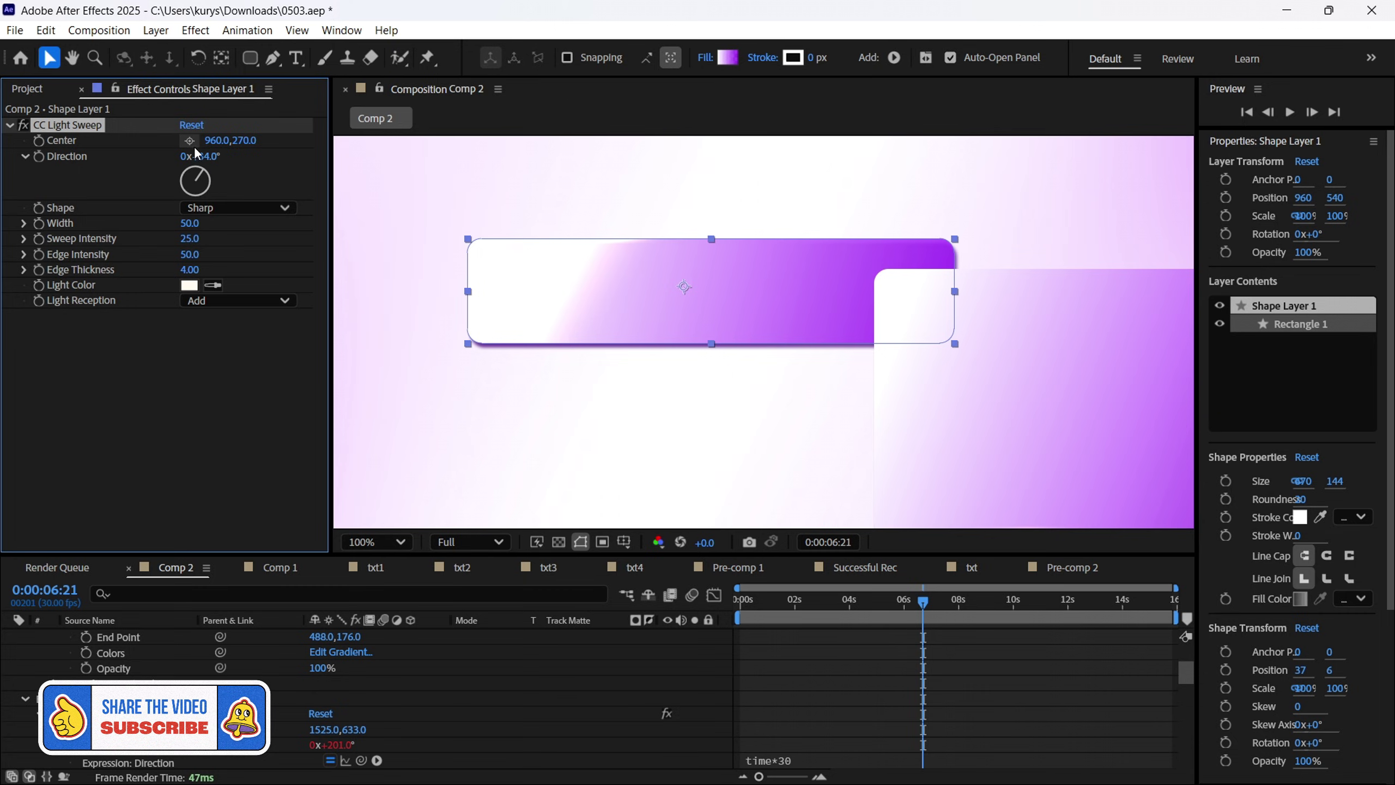
left_click(449, 246)
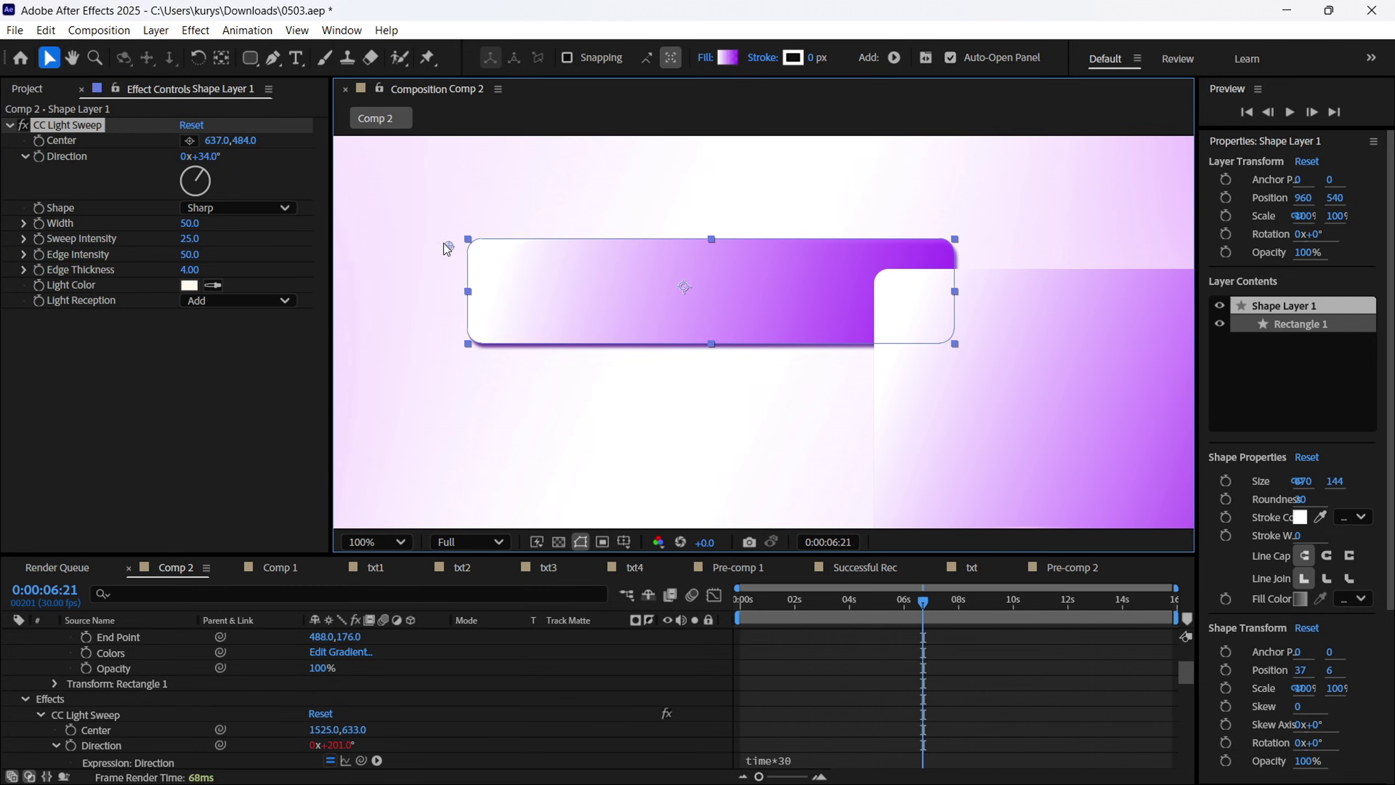
mouse_move(447, 248)
left_mouse_down()
mouse_move(417, 233)
mouse_move(431, 233)
left_mouse_up()
Keyframe the button's sweep center at 0:00:06:01, and move it past the lower-right corner to about 1352, 662 at 0:00:08:00.
left_click_drag(923, 606, 905, 604)
left_click(49, 140)
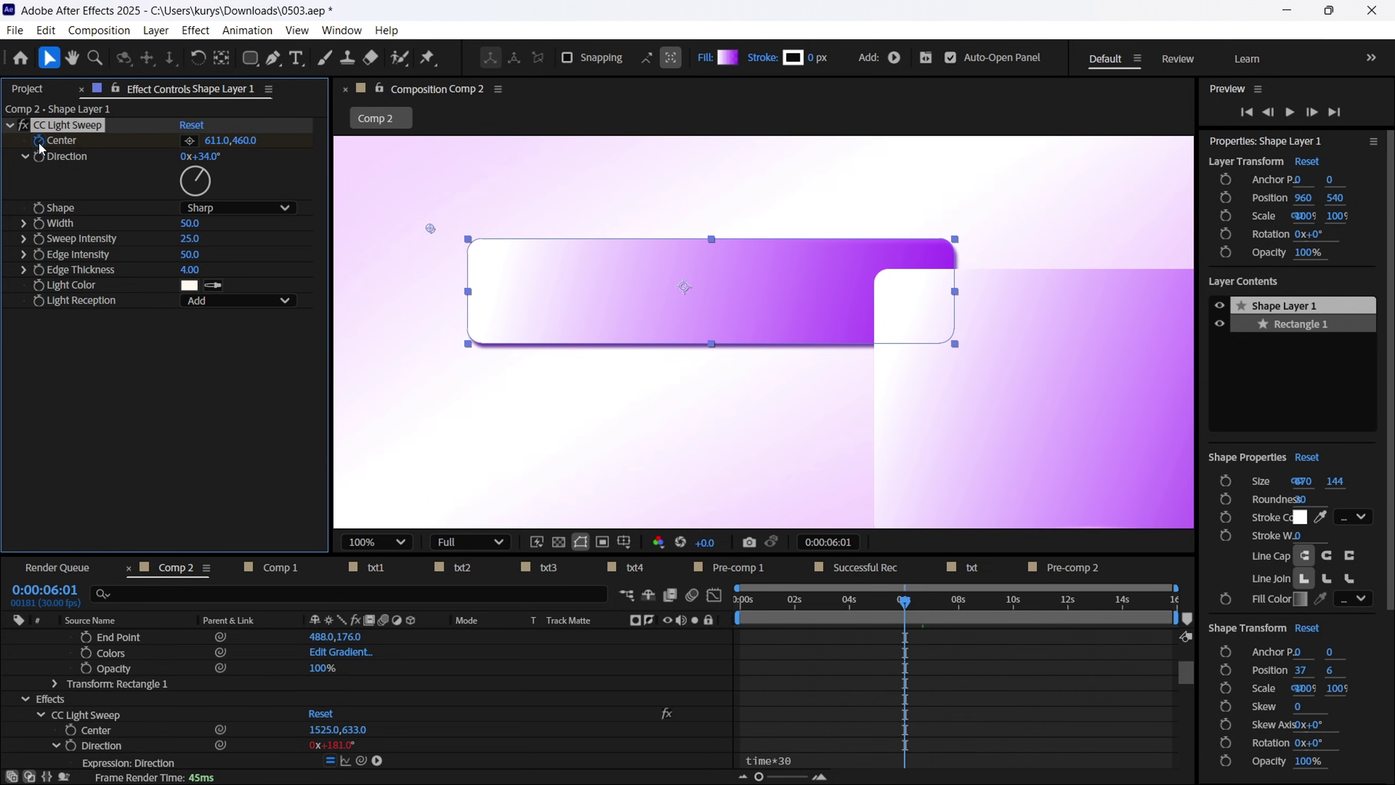
left_click(959, 602)
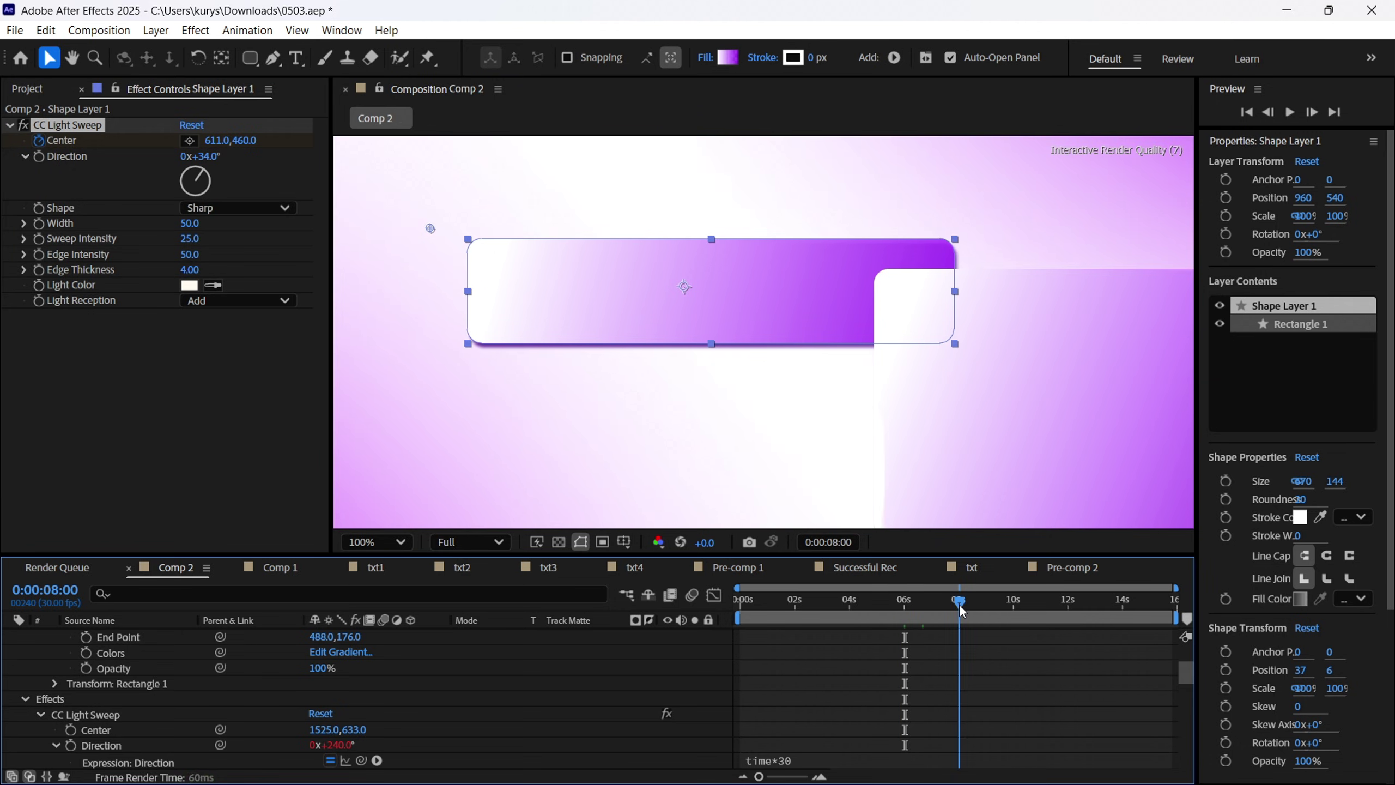
left_click_drag(430, 229, 968, 376)
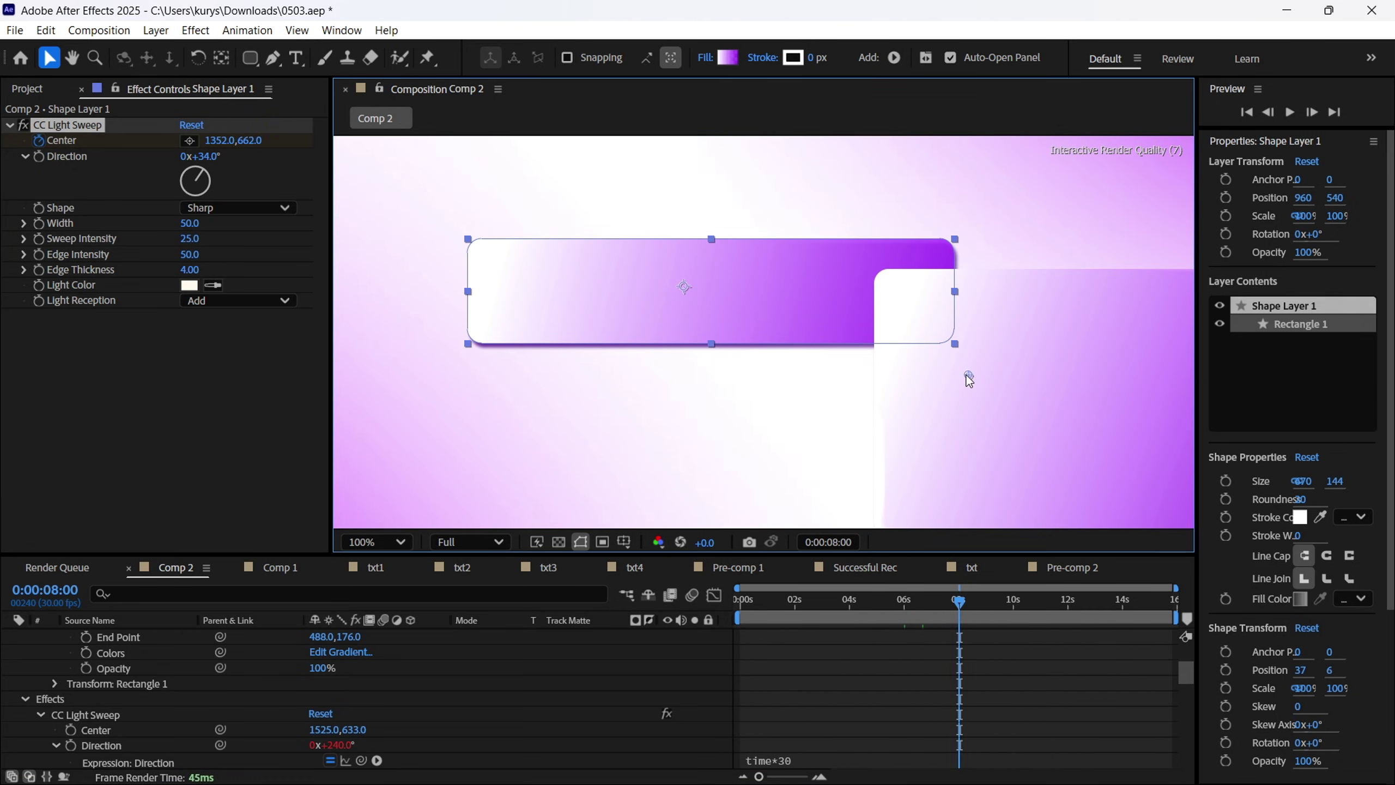
Set the button's light sweep to width 35, sweep intensity 31, edge intensity 75 and edge thickness 5.2.
mouse_move(960, 603)
left_mouse_down()
mouse_move(921, 604)
mouse_move(935, 604)
left_mouse_up()
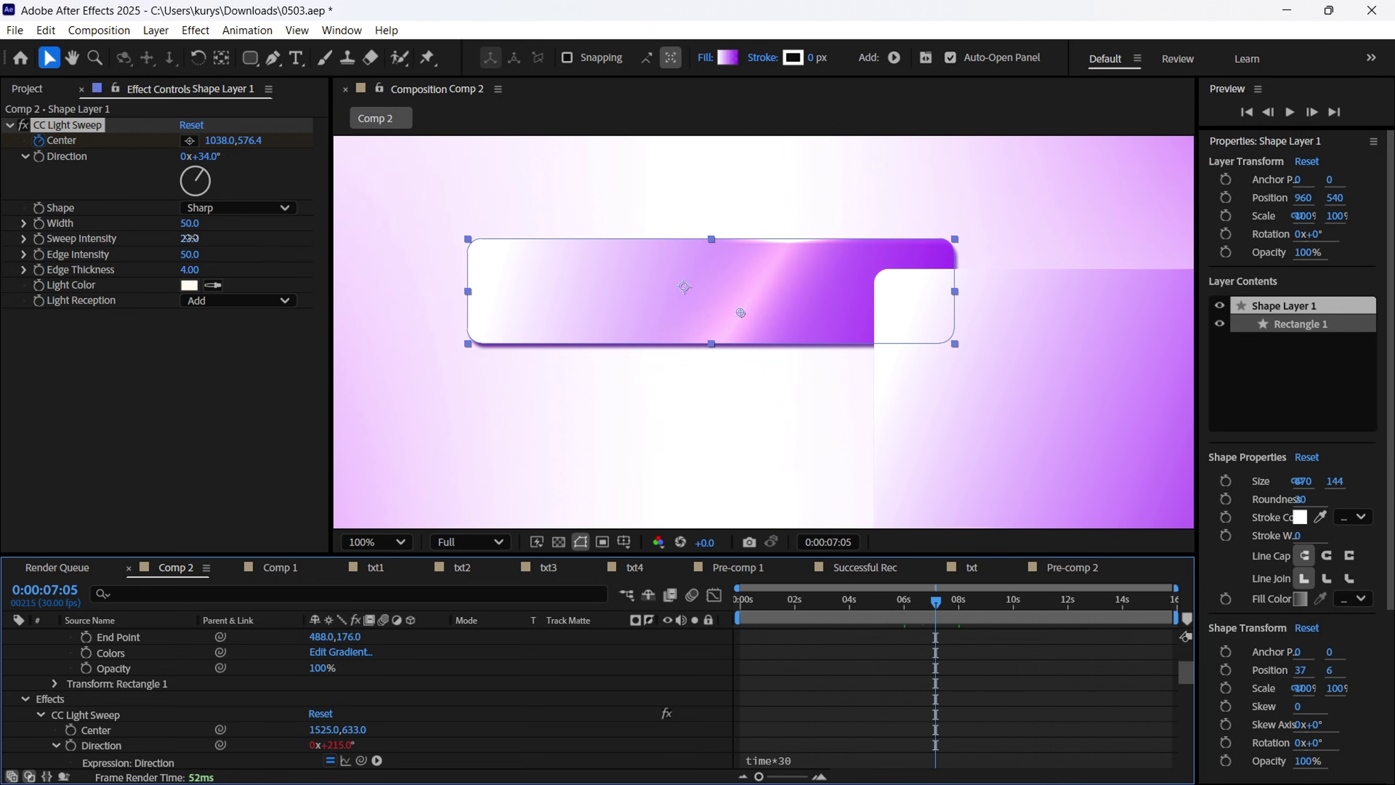
left_click_drag(190, 238, 170, 224)
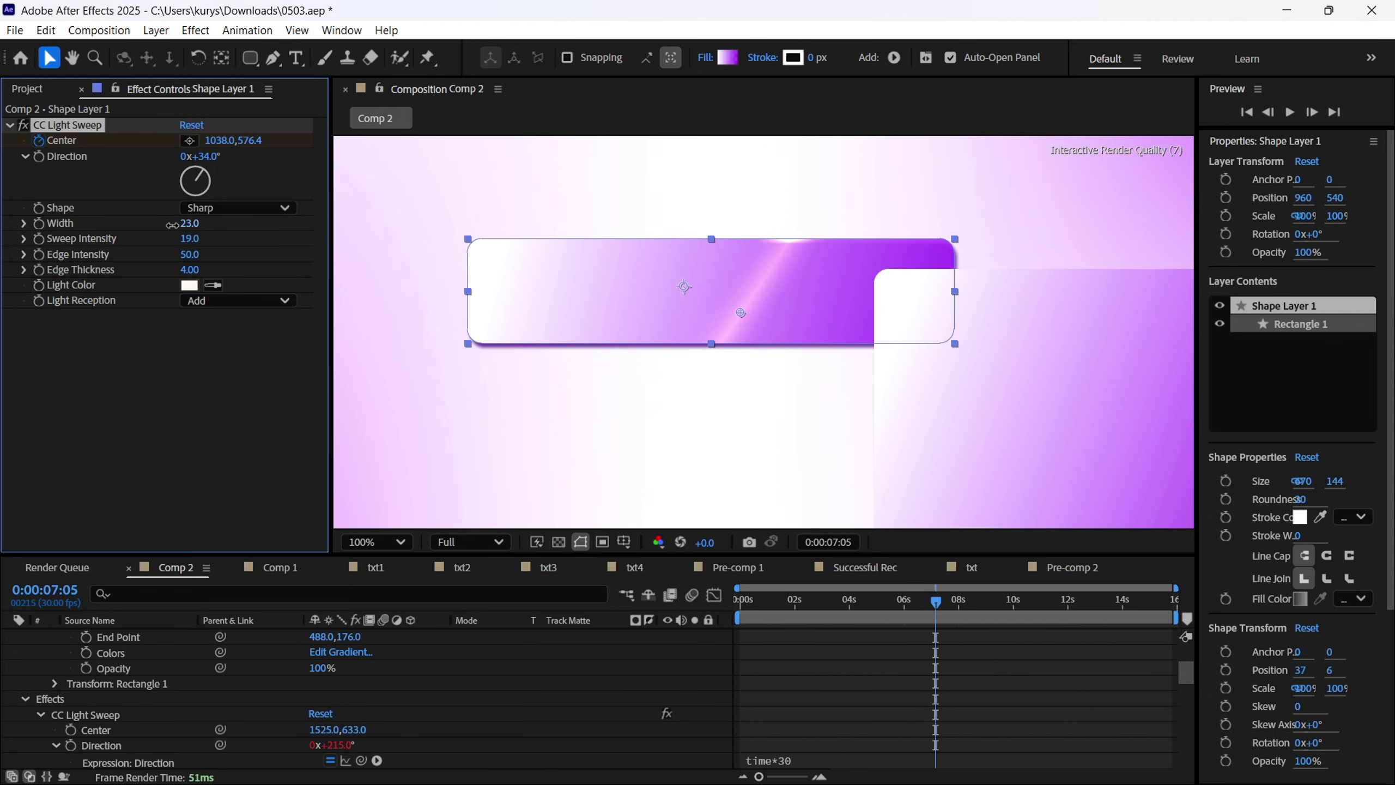
left_click_drag(193, 253, 214, 223)
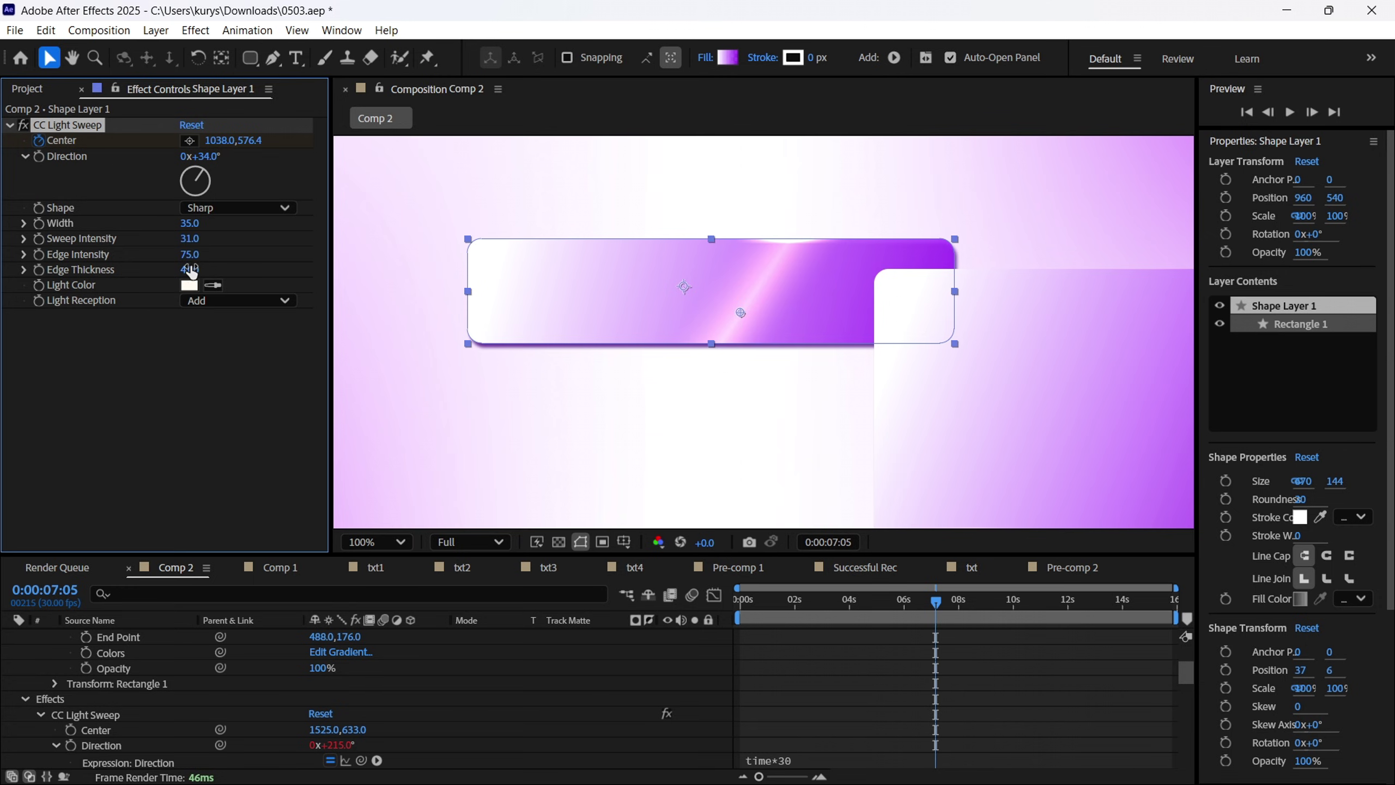
left_click_drag(192, 270, 198, 271)
Set the button's sweep intensity to 0 and apply Easy Ease to both of its light sweep Center keyframes.
mouse_move(935, 602)
left_mouse_down()
mouse_move(956, 604)
mouse_move(920, 604)
left_mouse_up()
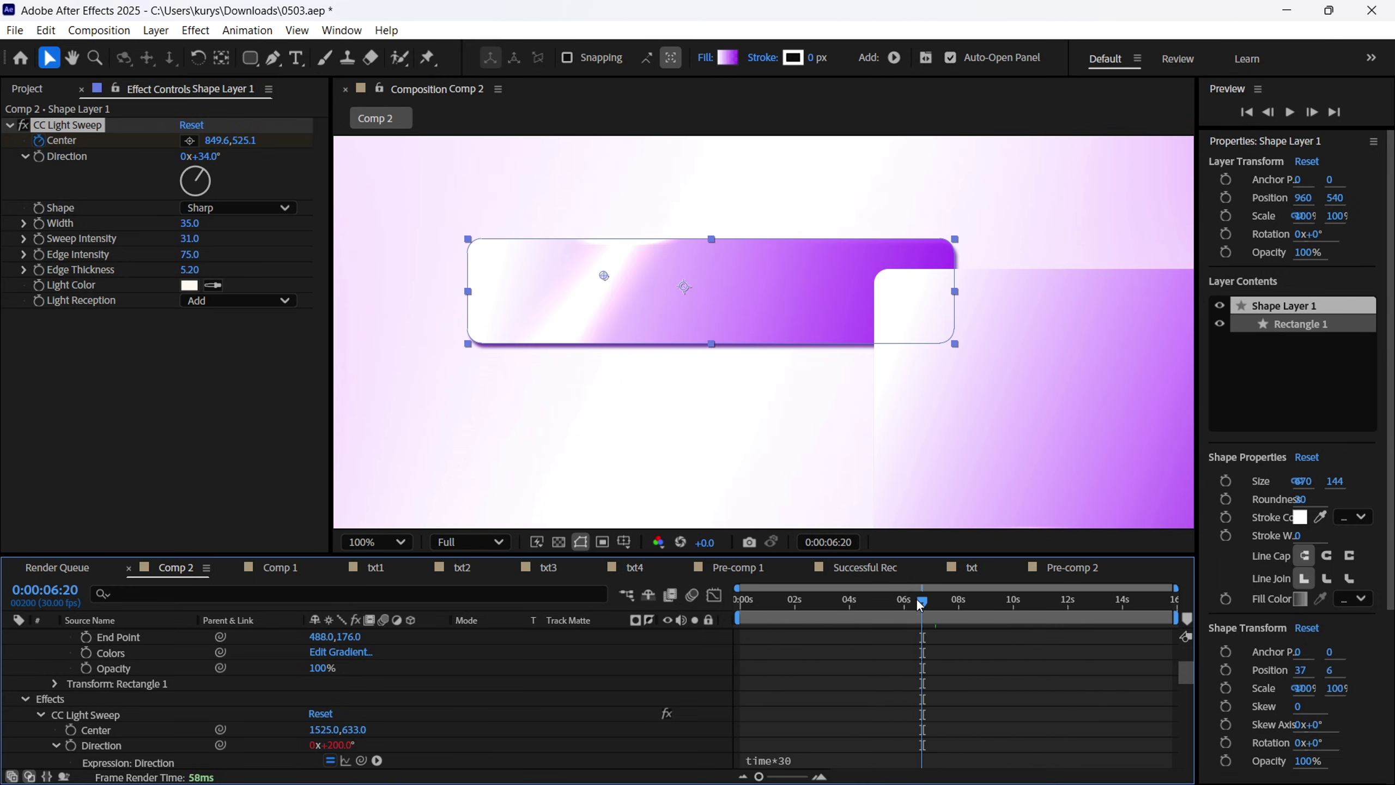
left_click(187, 237)
scroll(940, 696, "down", 10)
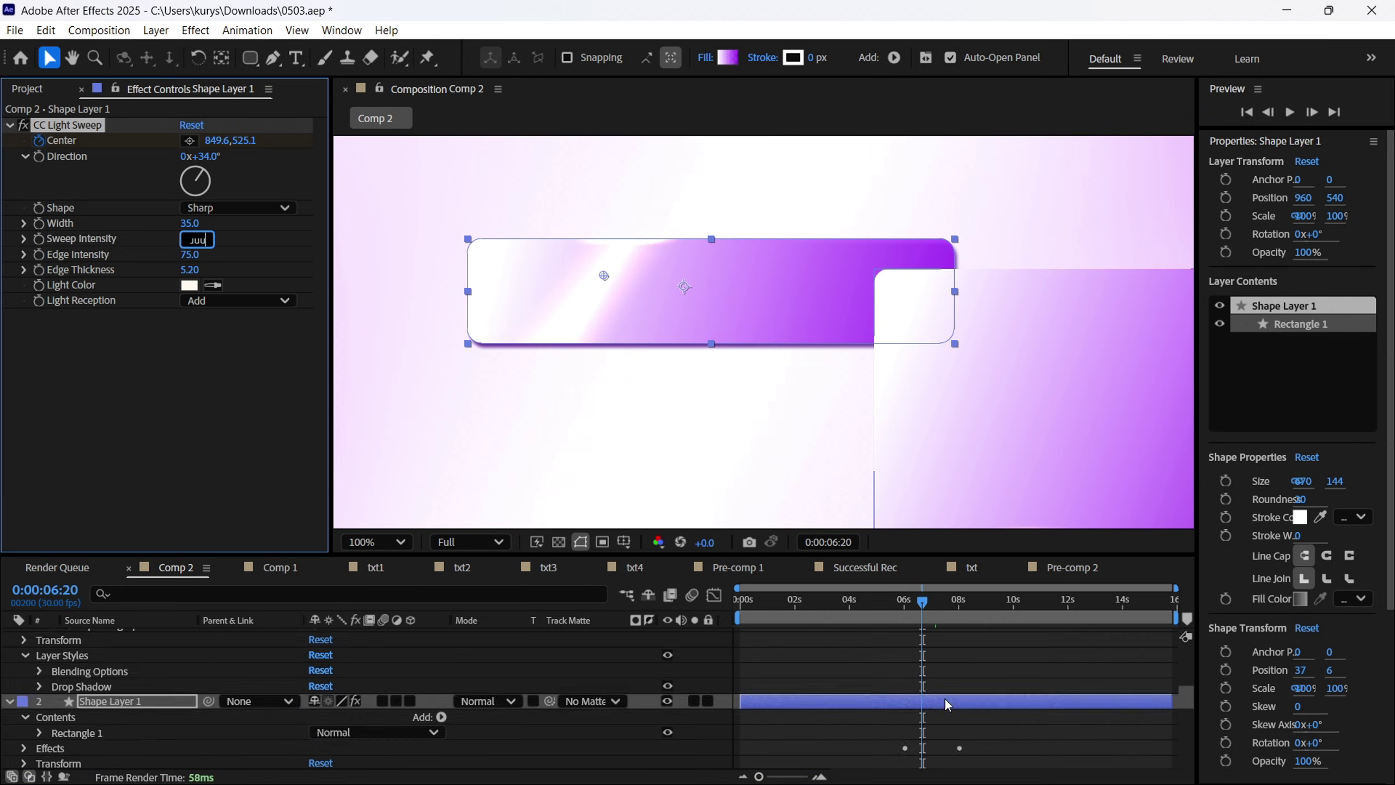
left_click(944, 698)
key("u")
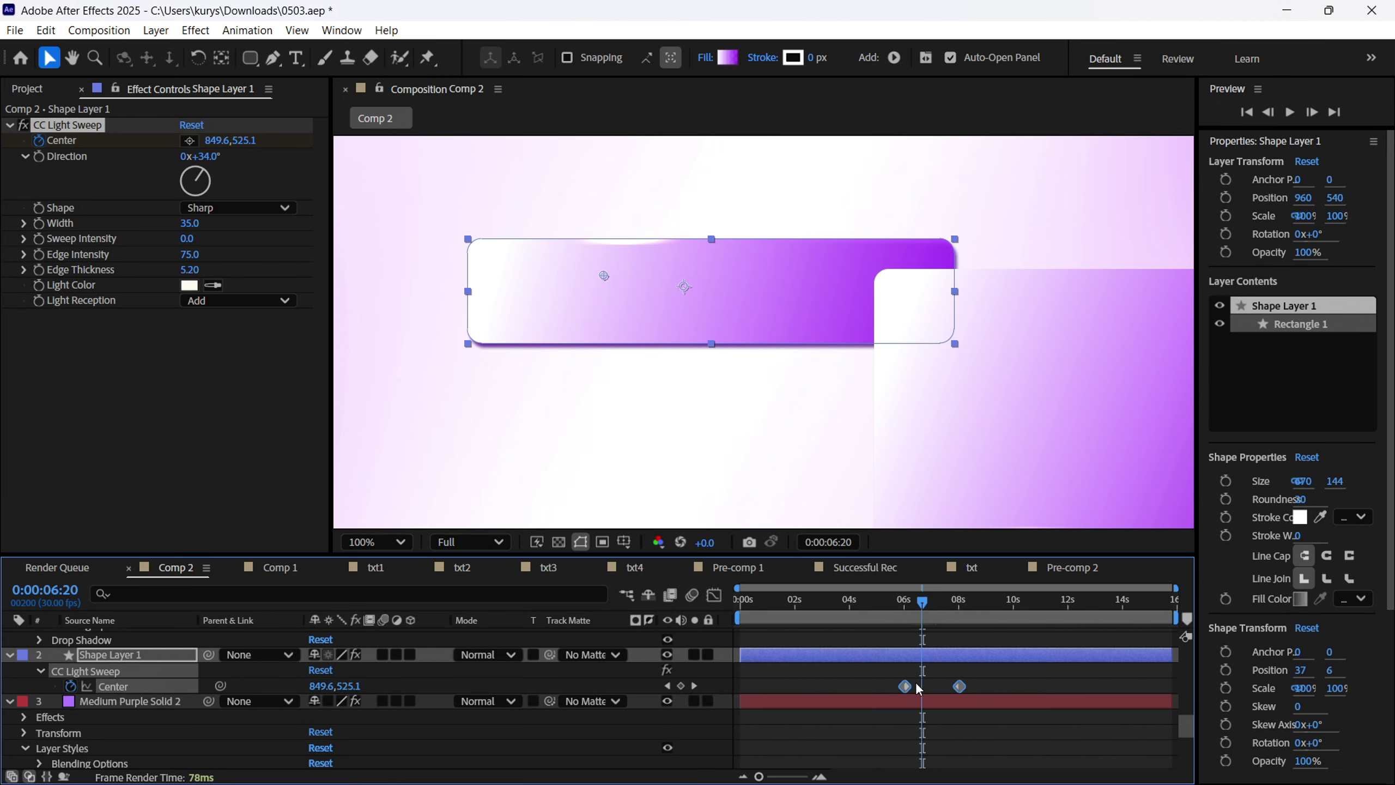
right_click(904, 685)
mouse_move(964, 671)
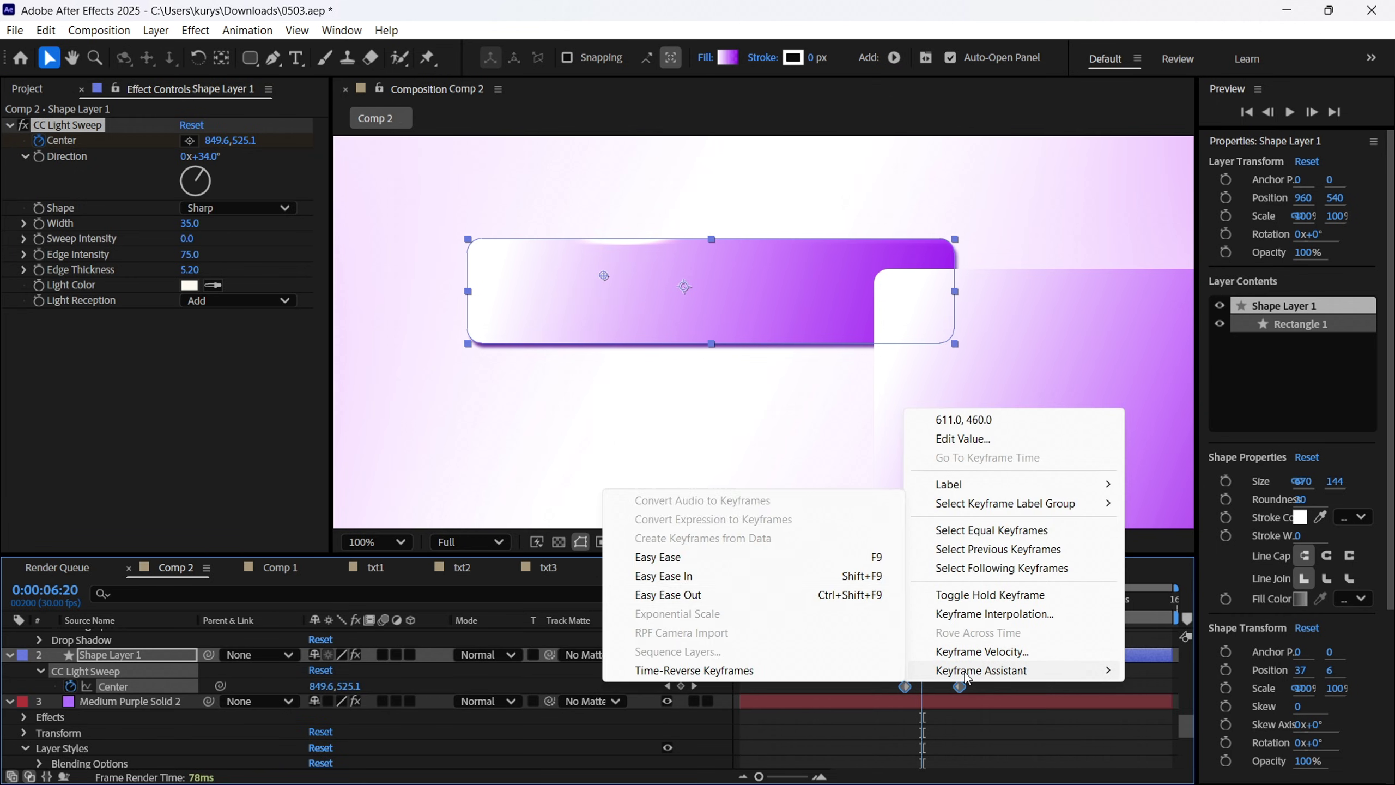
left_click(708, 558)
left_click(932, 672)
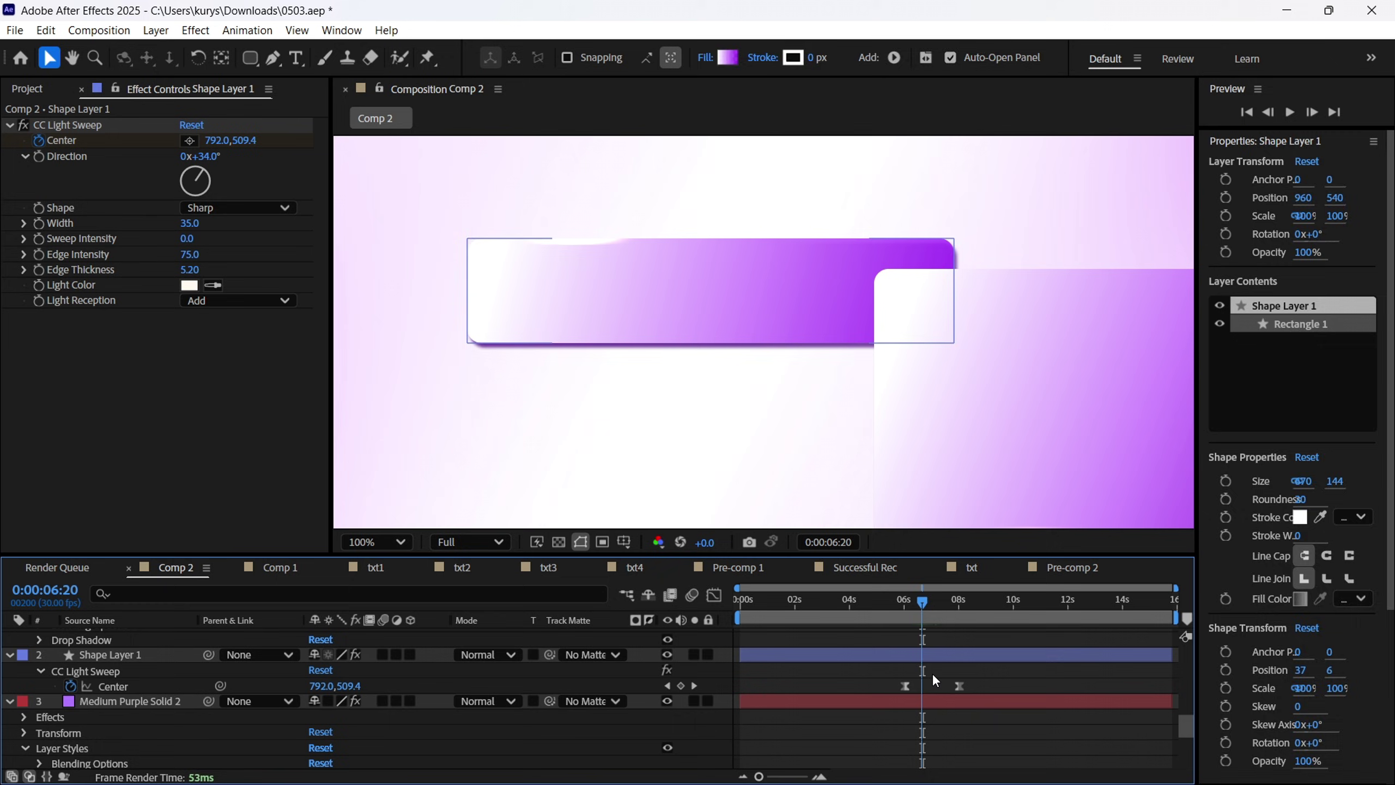
Preview the eased light sweep across the button and set its sweep intensity to 49.
left_click(901, 600)
key("space")
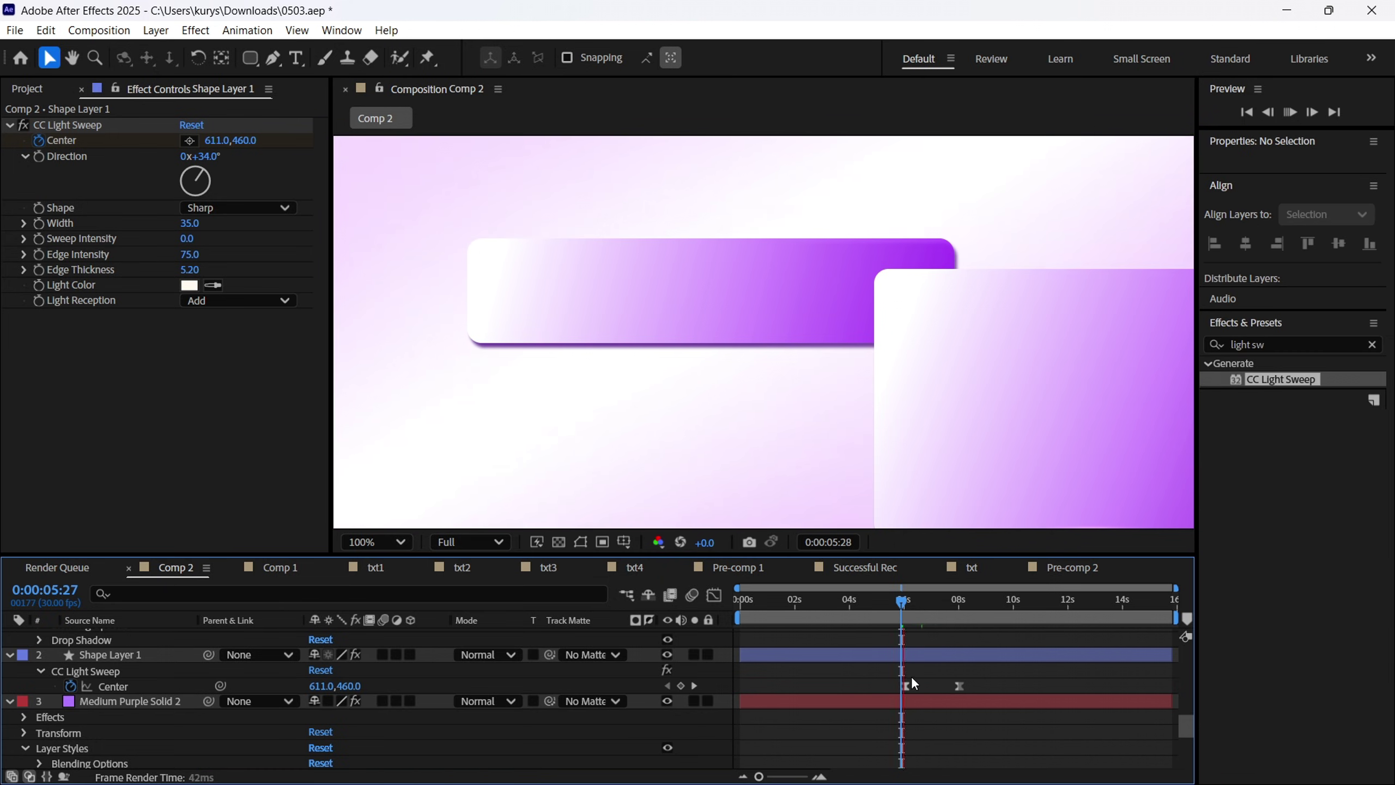
left_click_drag(927, 597, 934, 603)
left_click(910, 690)
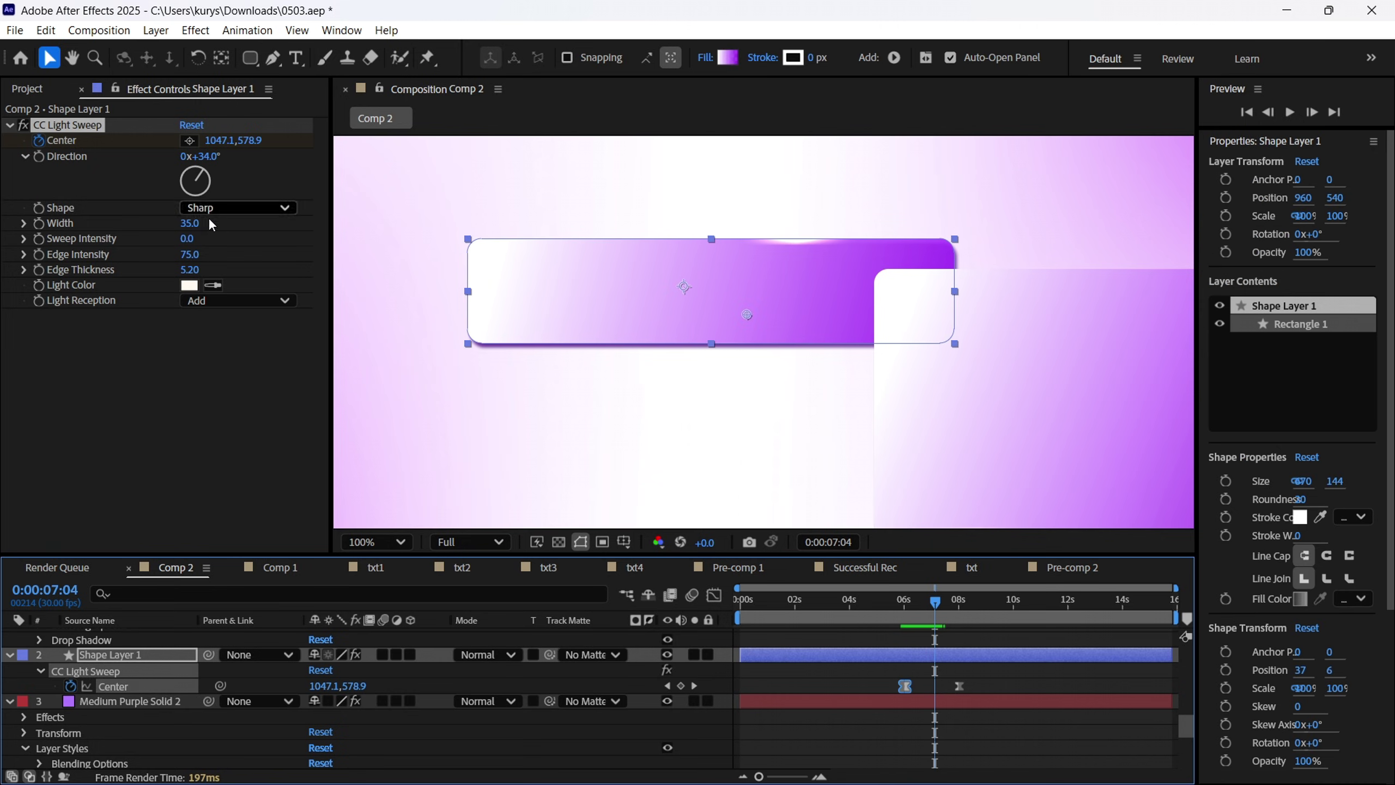
left_click_drag(187, 238, 210, 238)
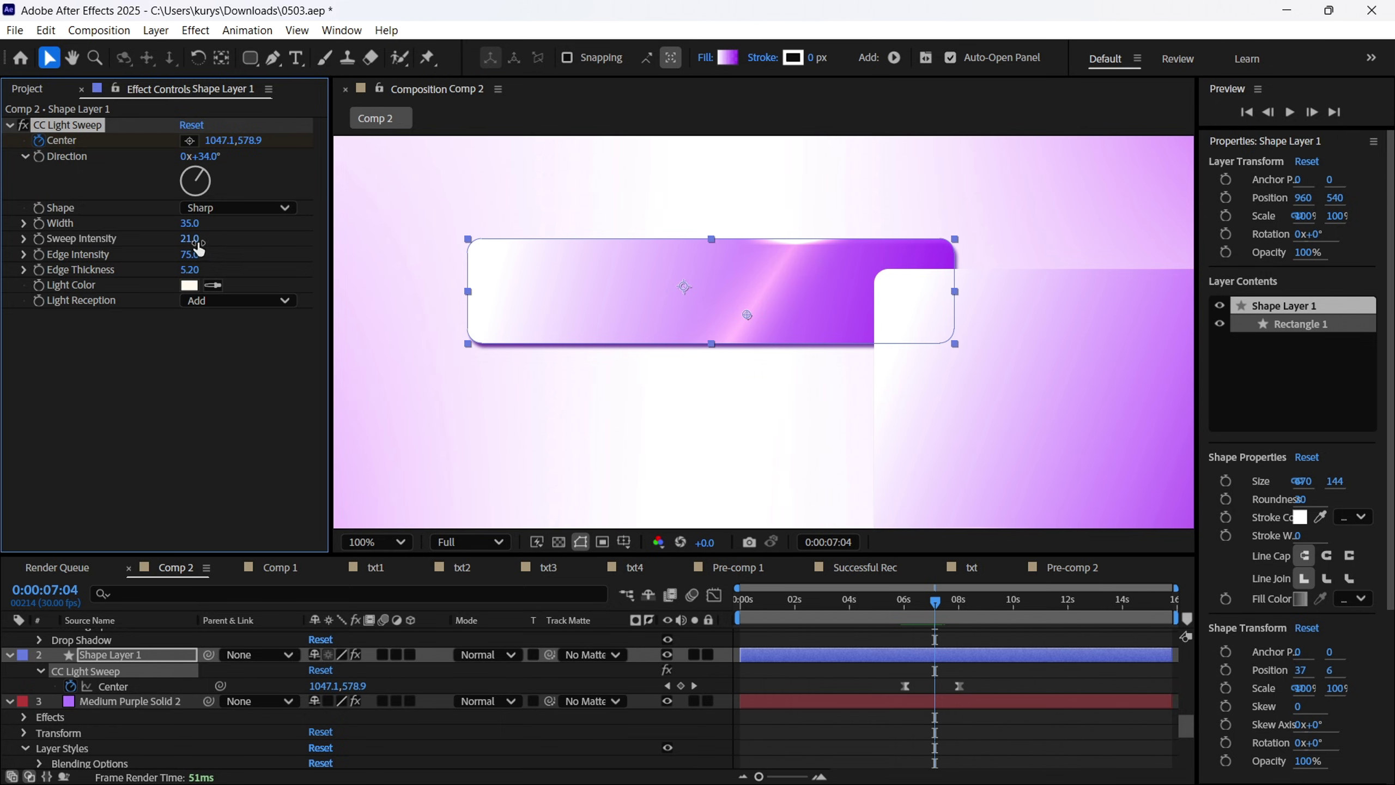
mouse_move(933, 600)
left_mouse_down()
mouse_move(904, 600)
mouse_move(940, 611)
left_mouse_up()
left_click_drag(204, 238, 221, 242)
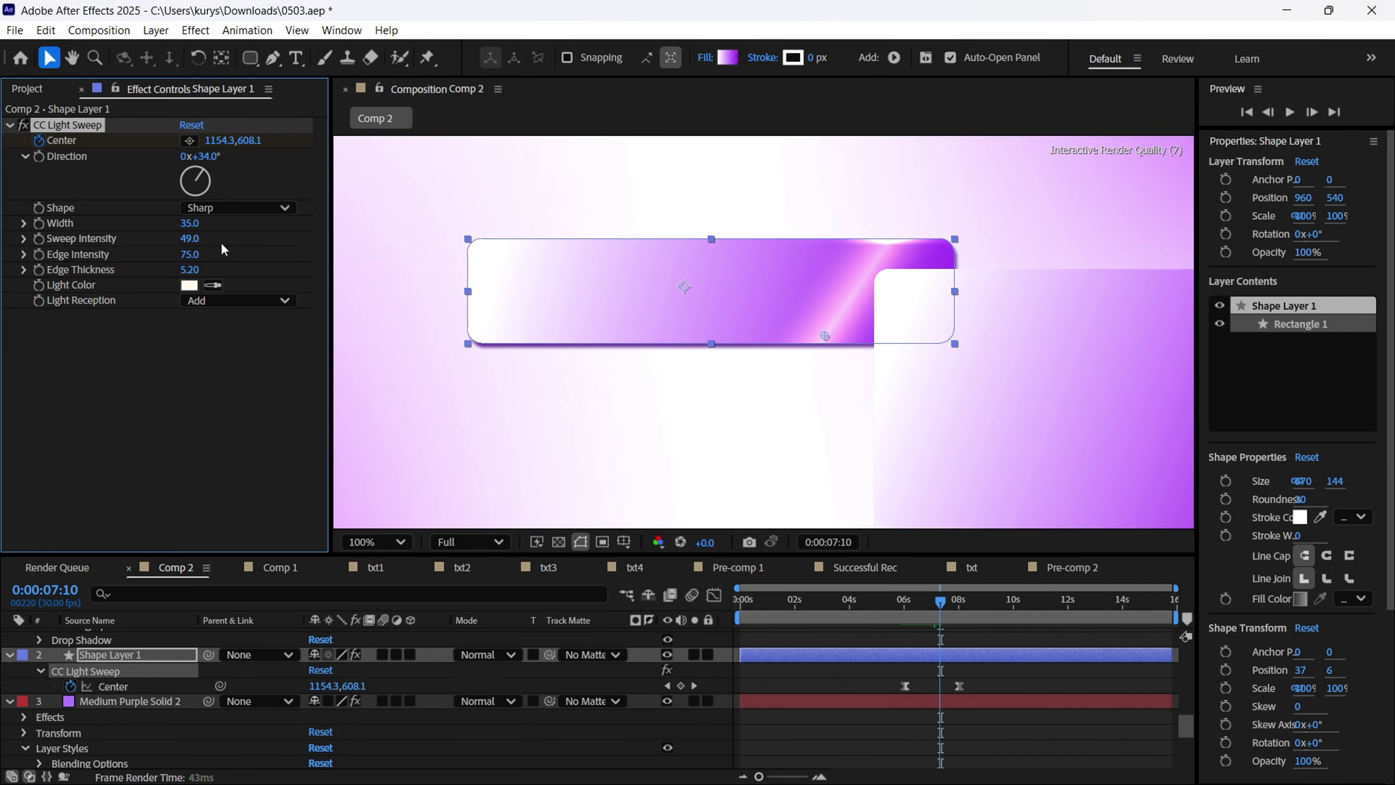
left_click(939, 667)
left_click(935, 600)
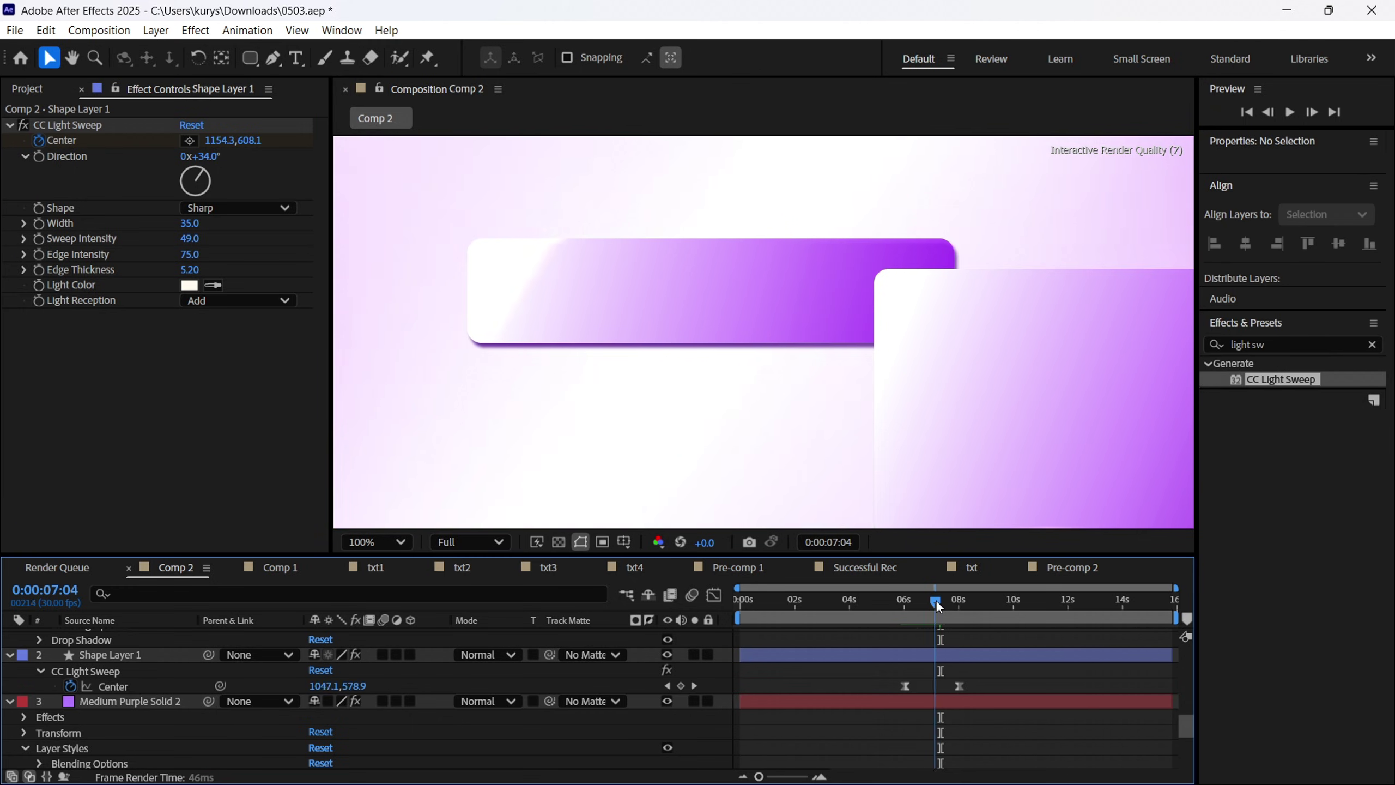
left_click_drag(935, 599, 946, 608)
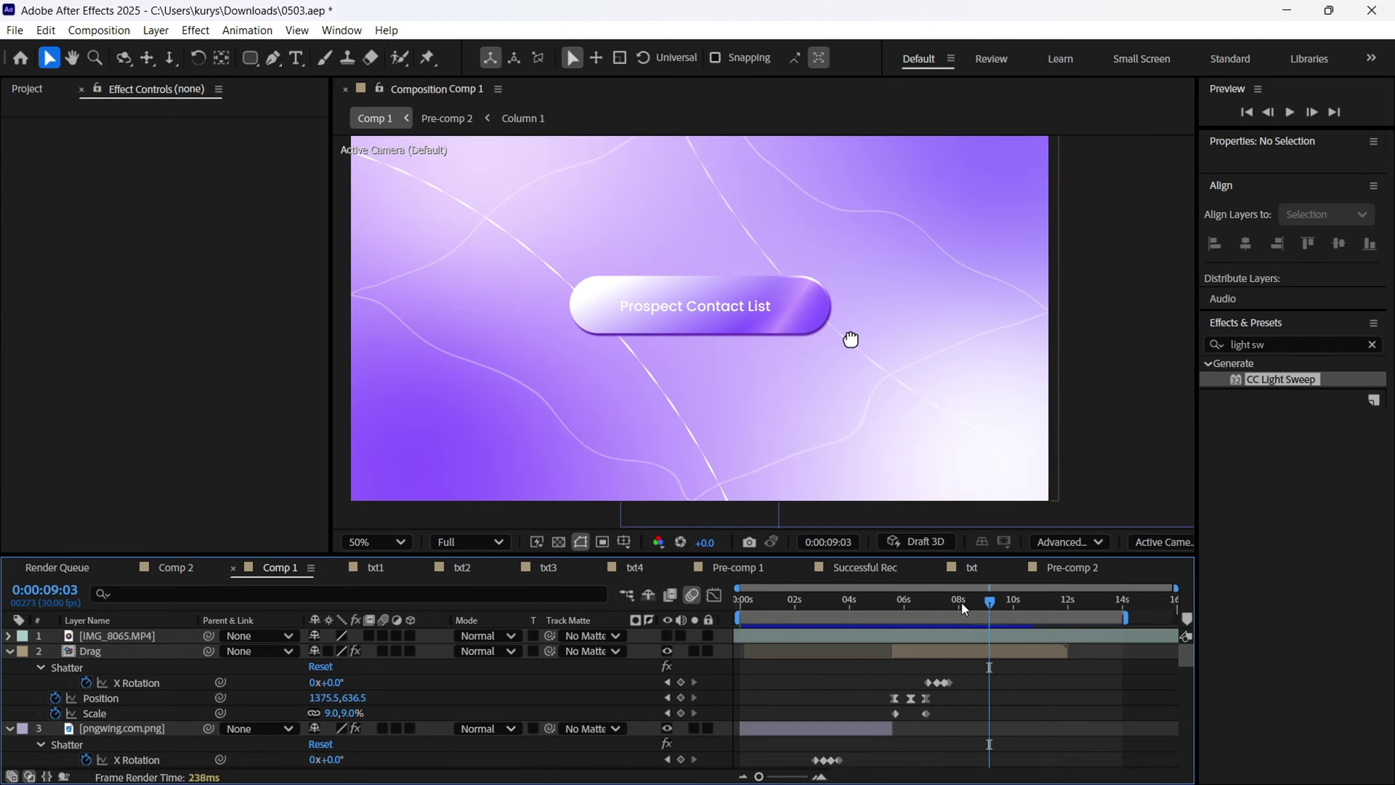
In Comp 1, reveal the Position keyframes of the Personalize text layer alongside its Opacity keyframes.
left_click_drag(961, 601, 814, 609)
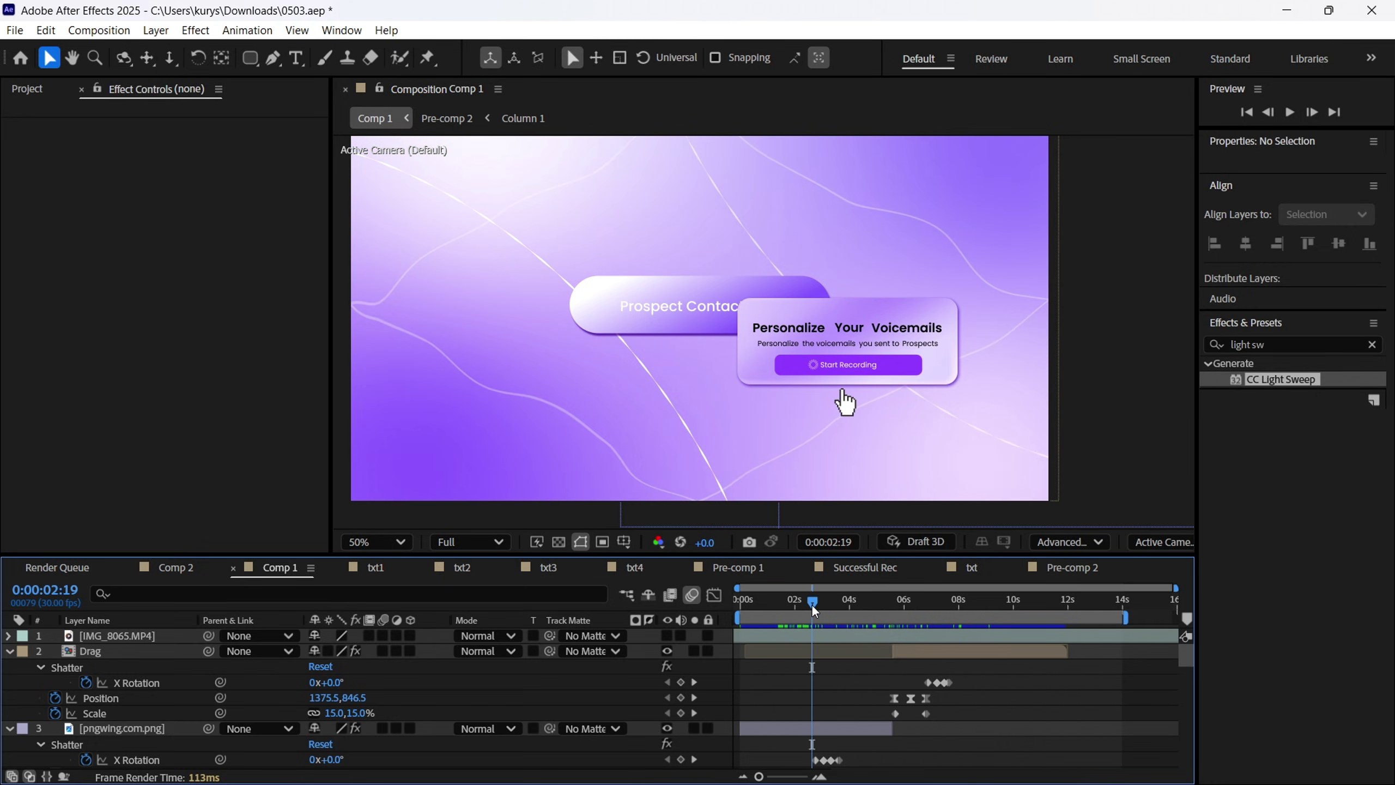
scroll(835, 375, "up", 2)
scroll(129, 696, "down", 8)
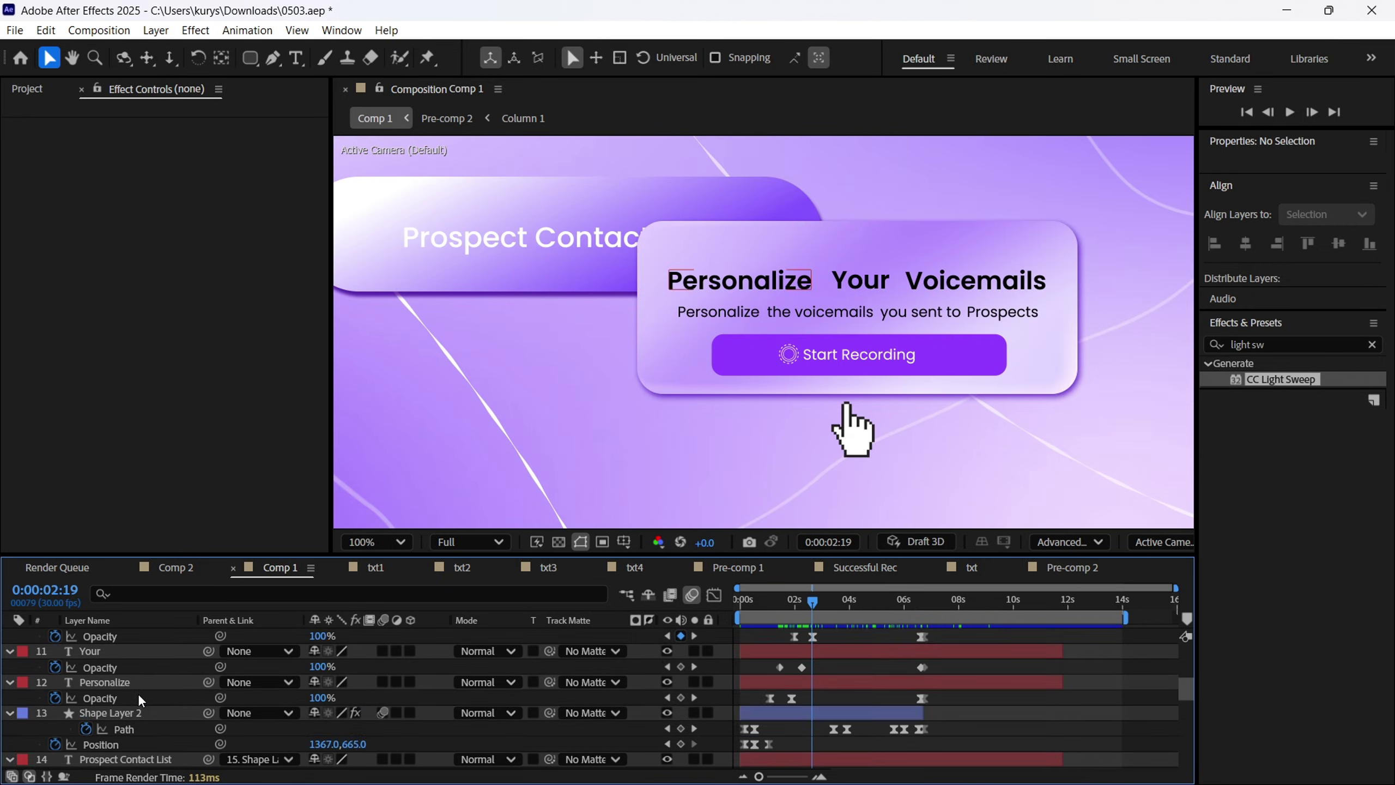
scroll(132, 703, "up", 1)
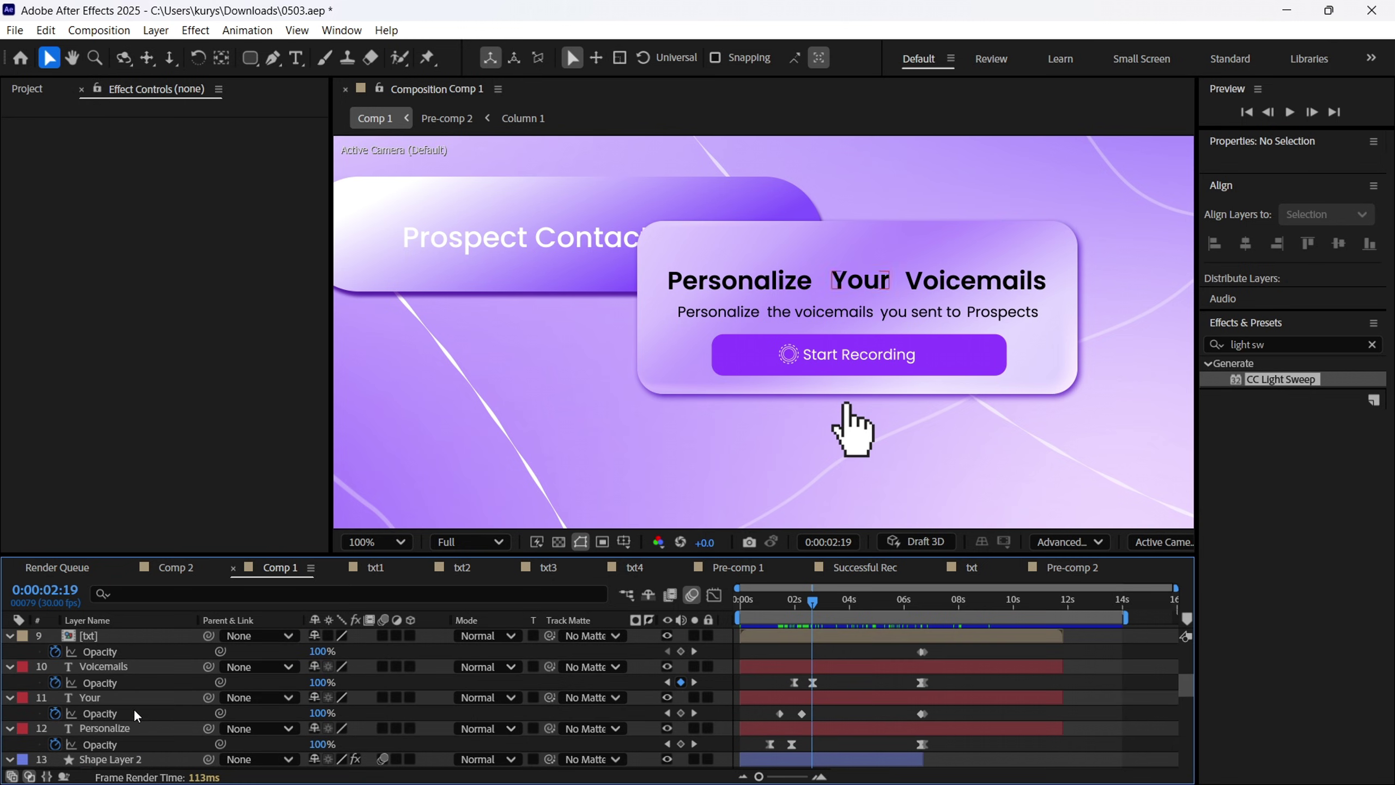
left_click(110, 727)
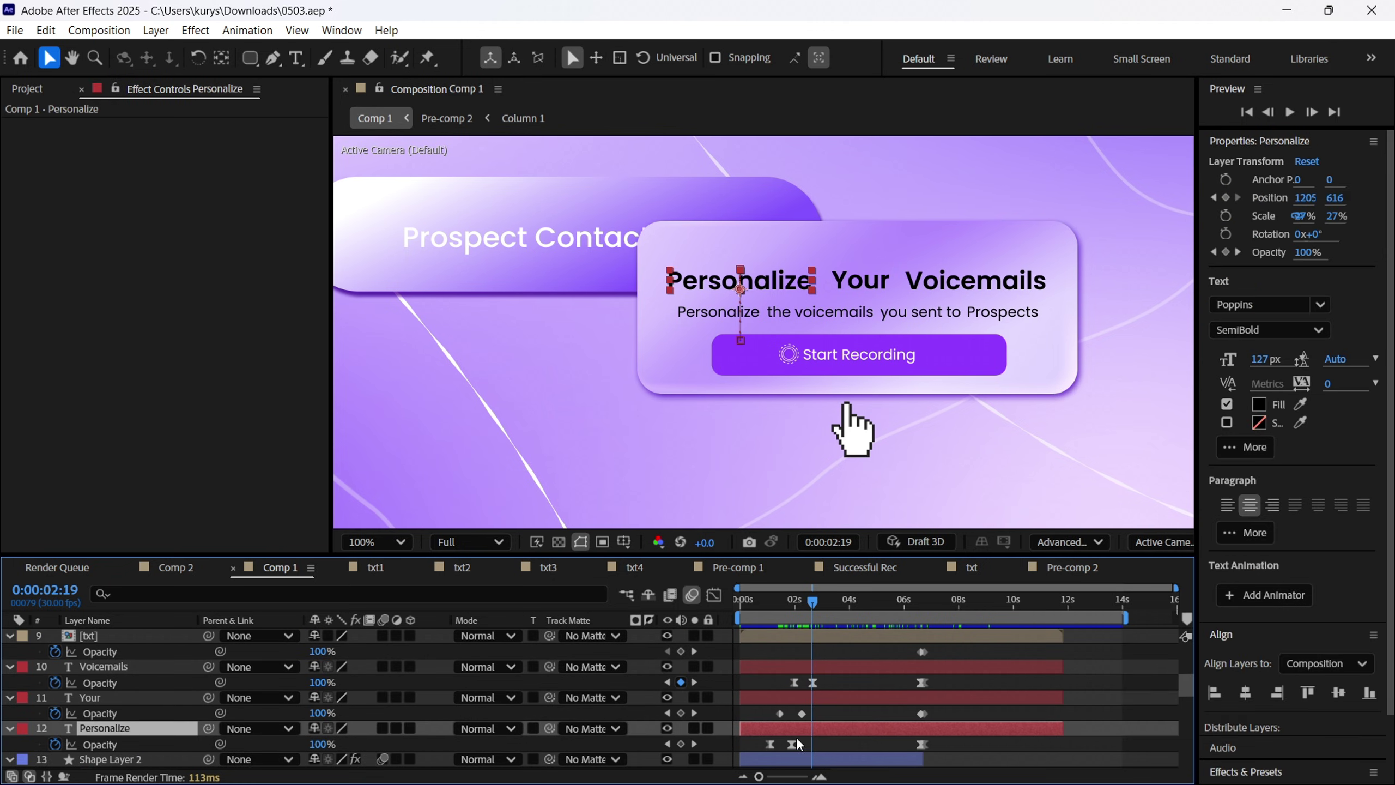
scroll(798, 742, "up", 2)
key("shift+p")
scroll(809, 742, "down", 1)
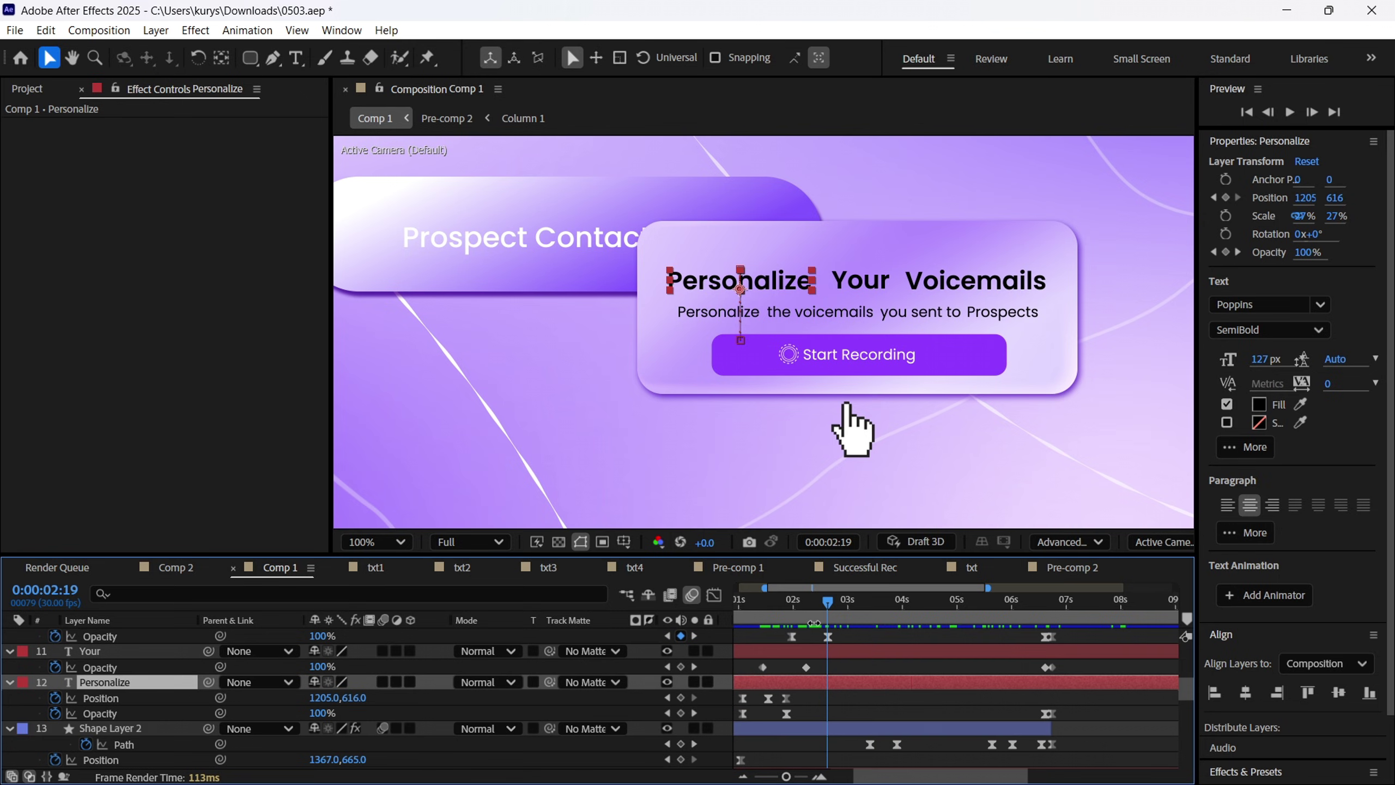
Examine where the Position and Opacity keyframes of the Personalize text start, around 0:00:01:02.
left_click_drag(819, 606, 858, 623)
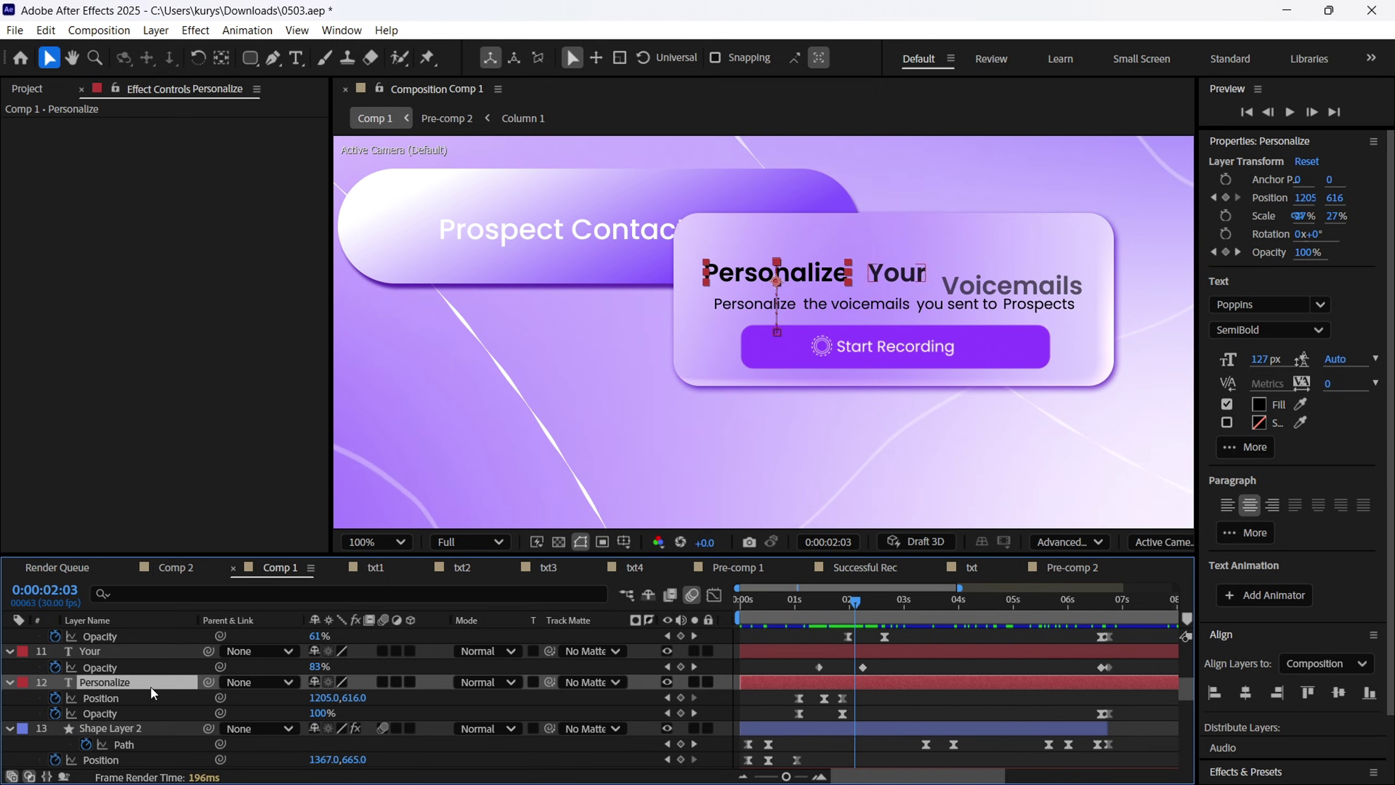
left_click(835, 709)
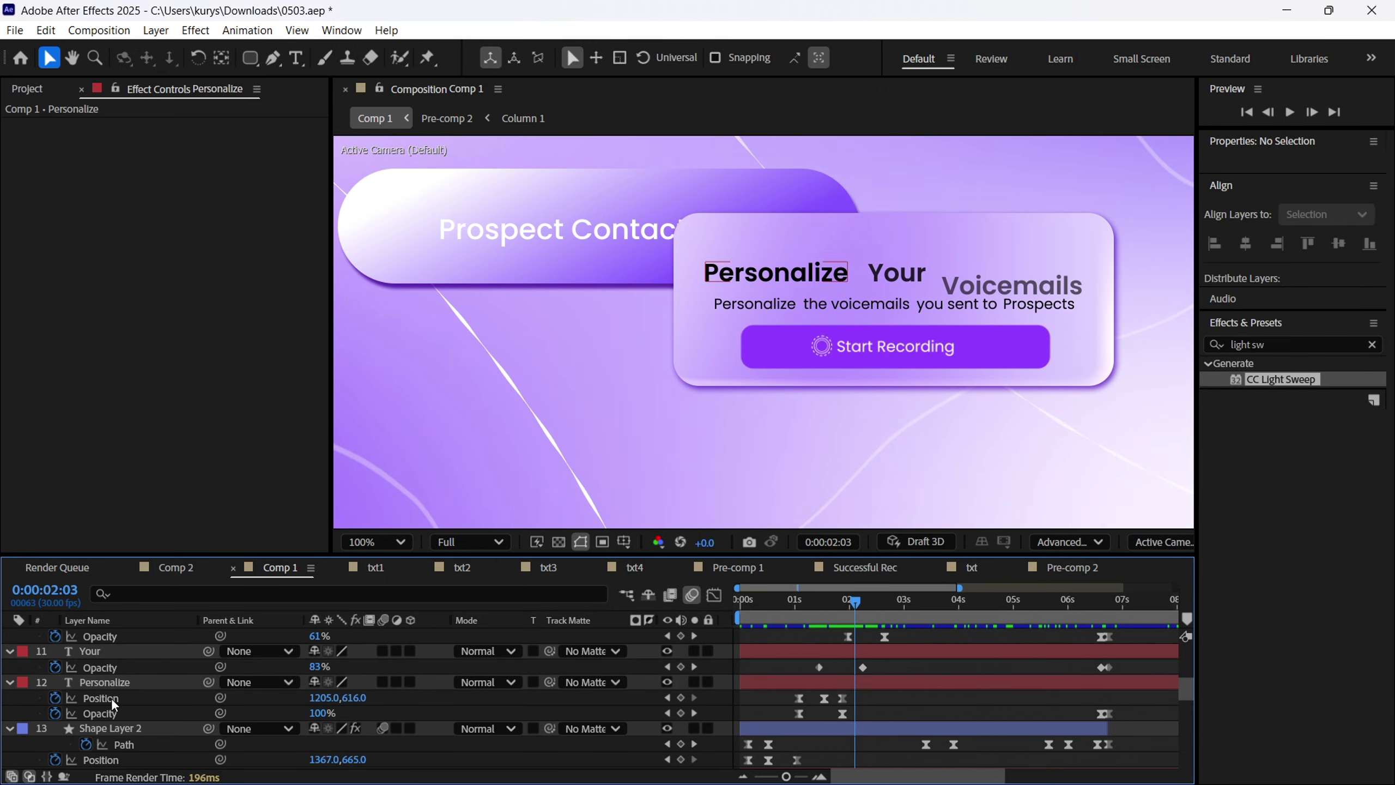
left_click_drag(851, 613, 804, 608)
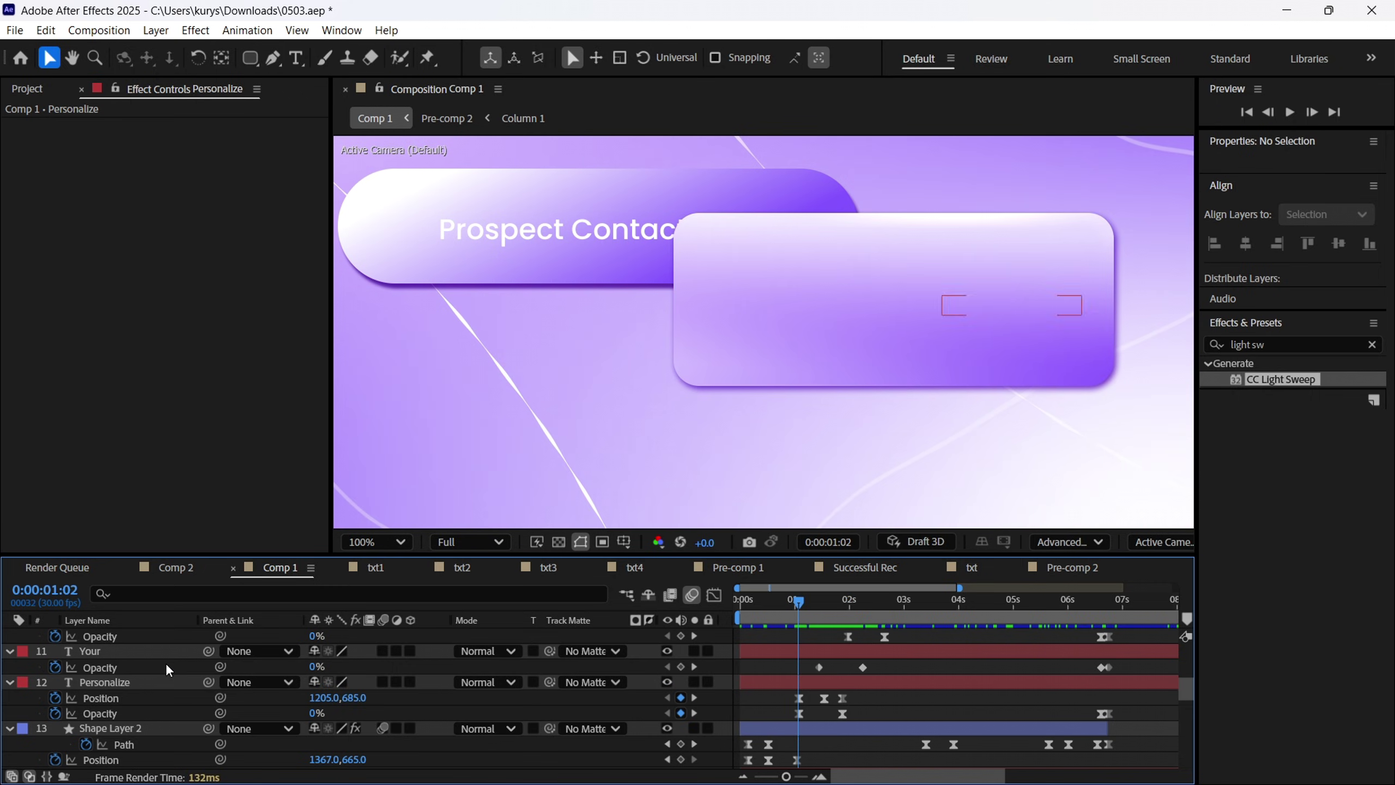
left_click(113, 699)
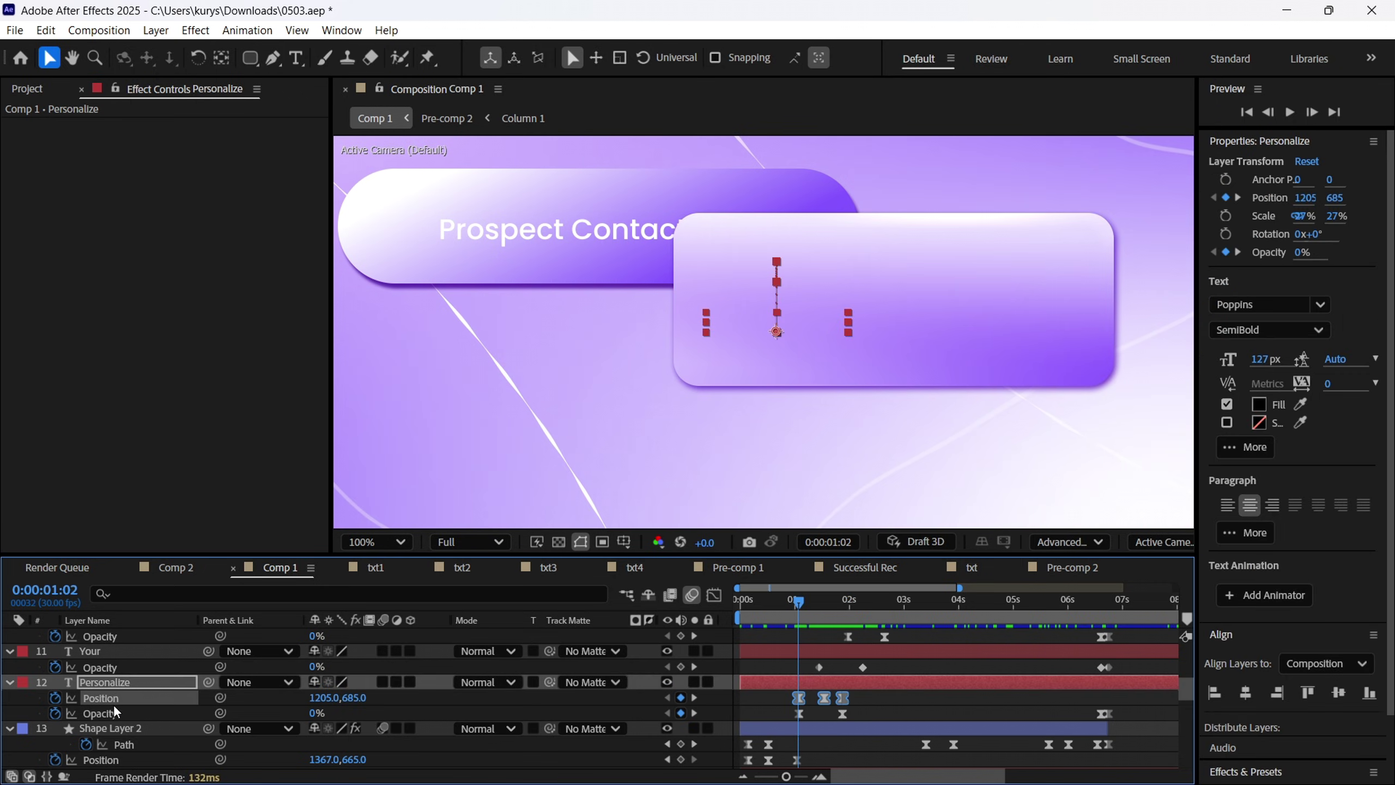
left_click(172, 714)
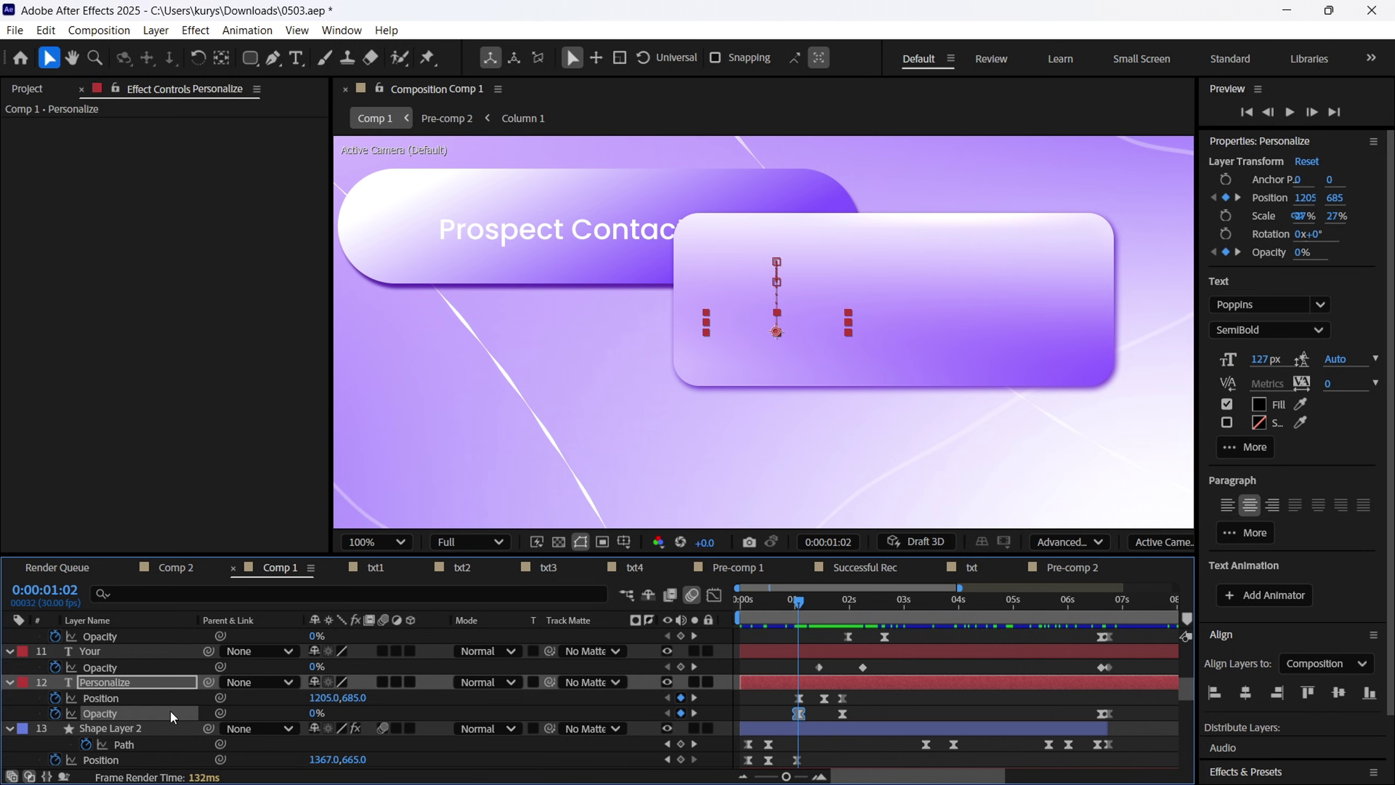
left_click(102, 699)
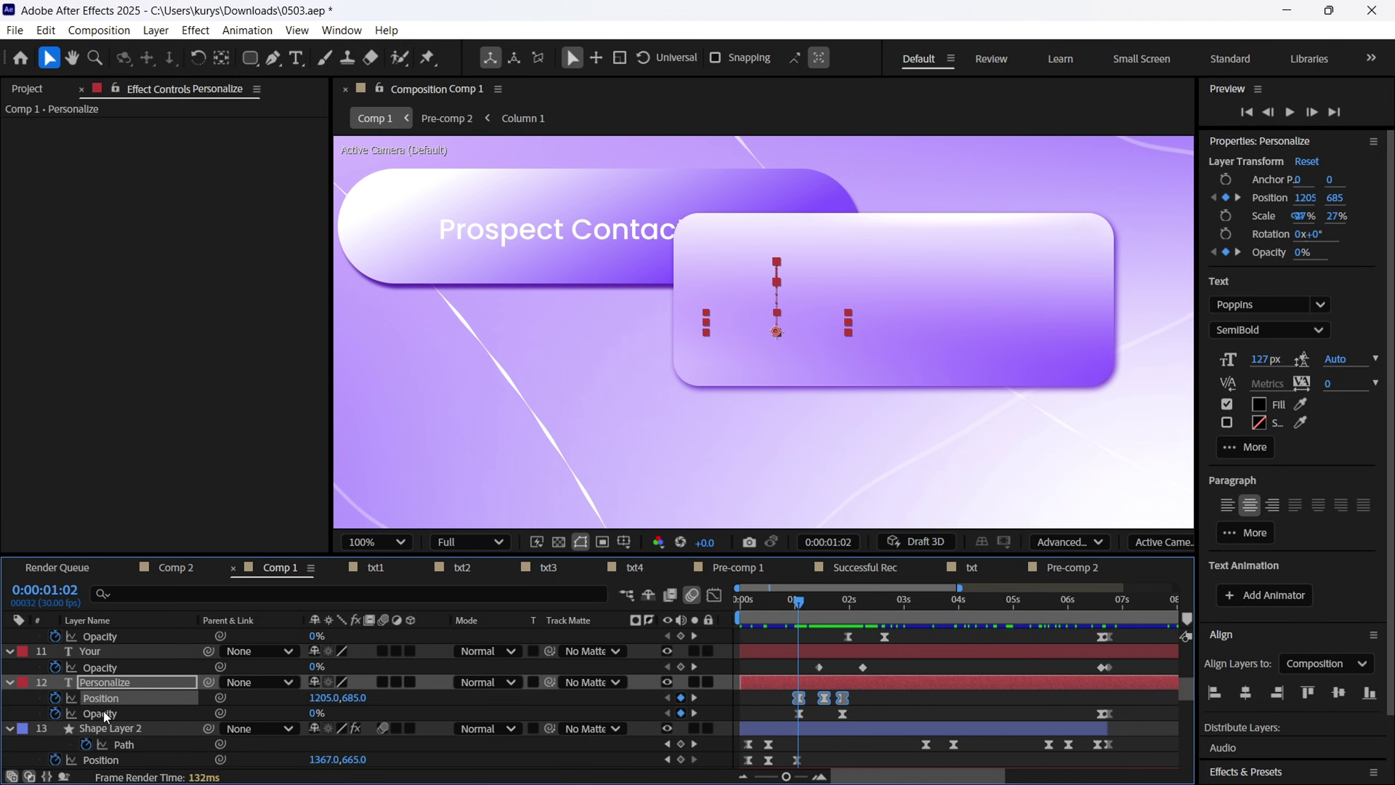
left_click_drag(799, 606, 800, 607)
left_click(799, 714)
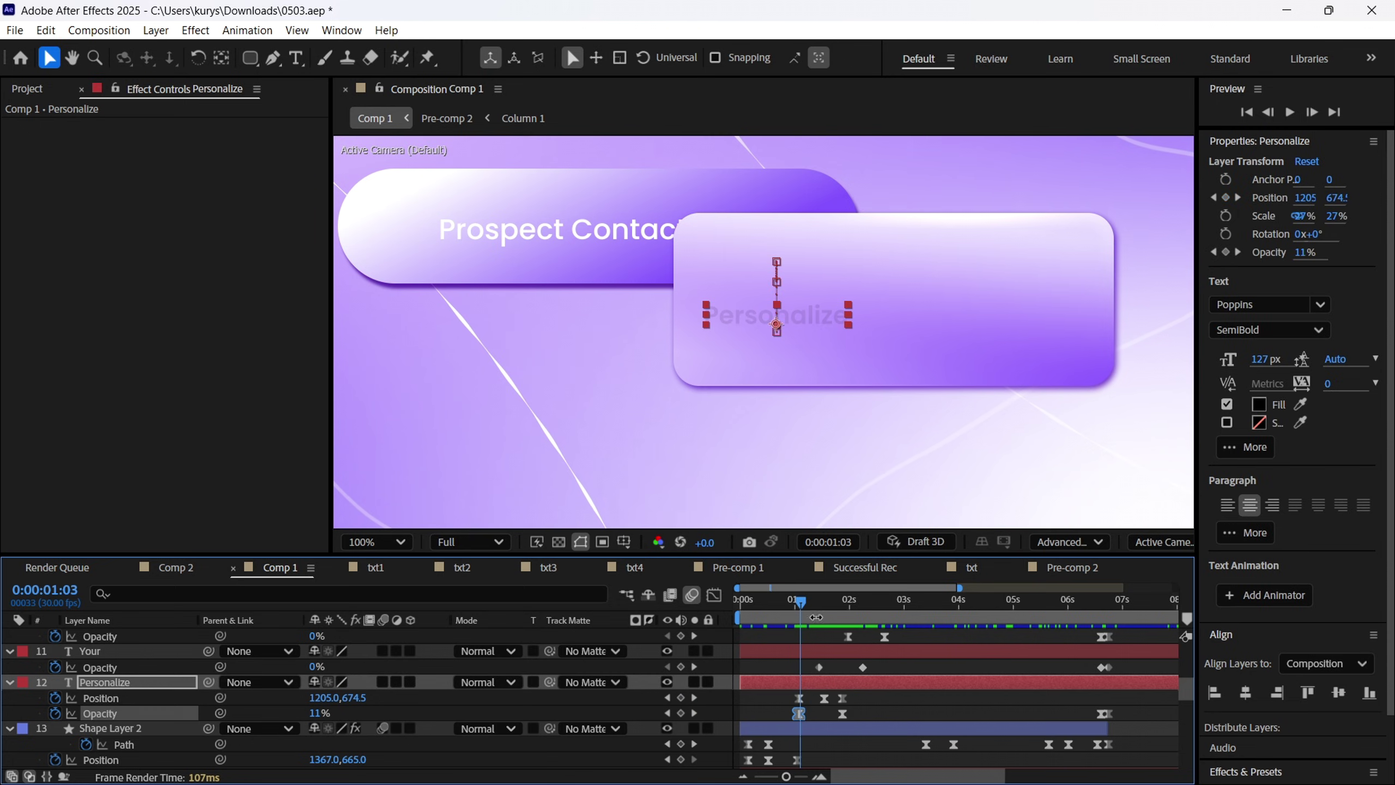
Scrub through the Personalize text's rise and settle from 0:00:01:03 to 0:00:02:03, checking its middle and last Position keyframes.
left_click_drag(801, 606, 832, 612)
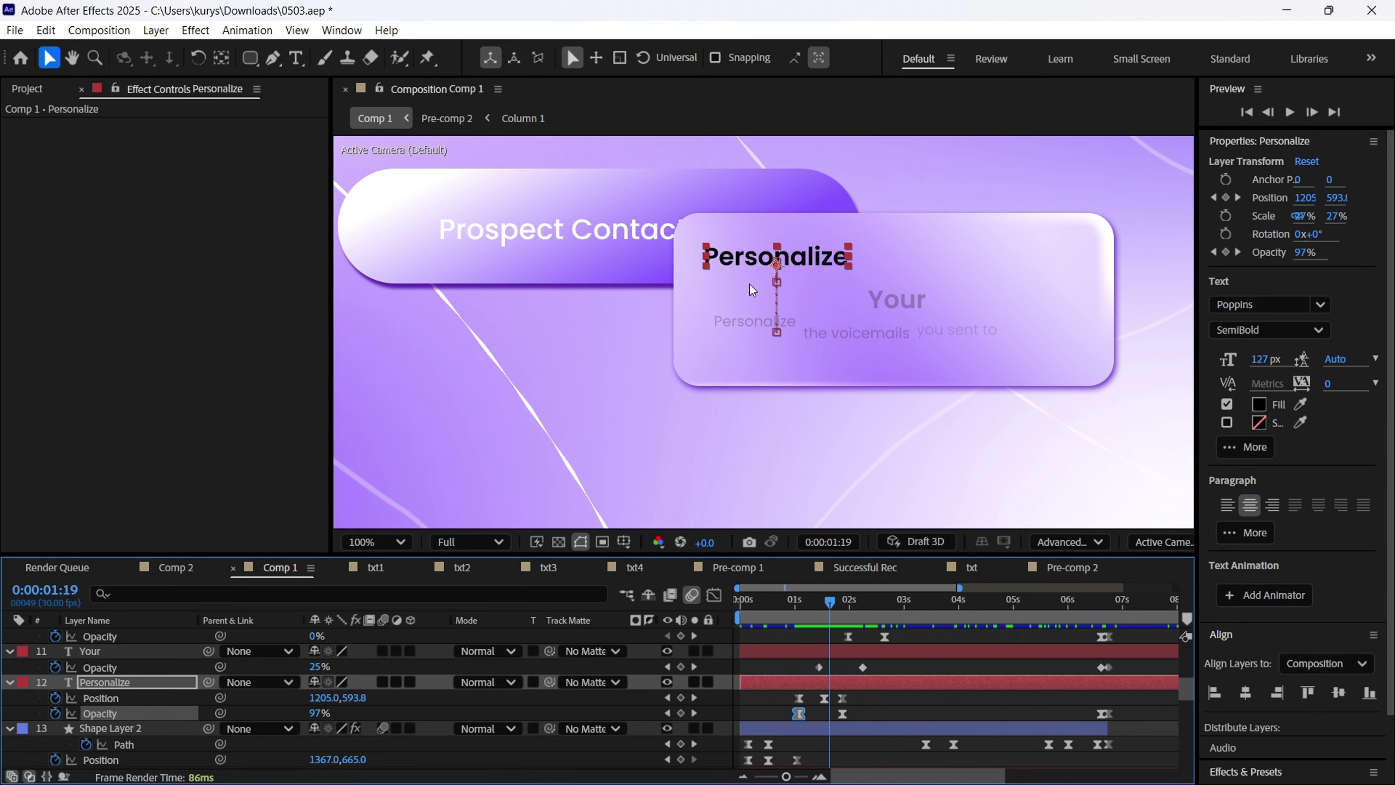
mouse_move(832, 603)
left_mouse_down()
mouse_move(852, 608)
mouse_move(826, 606)
left_mouse_up()
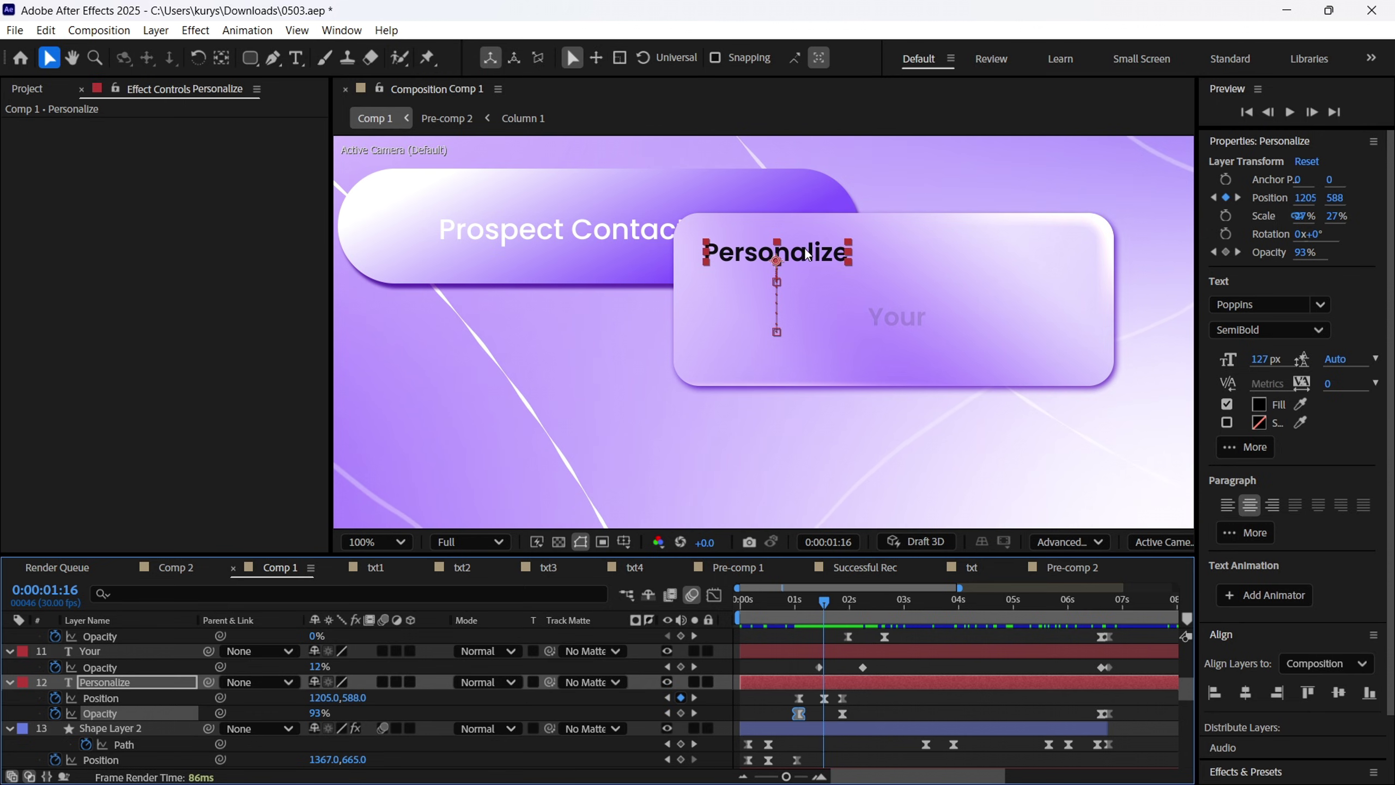
left_click(842, 605)
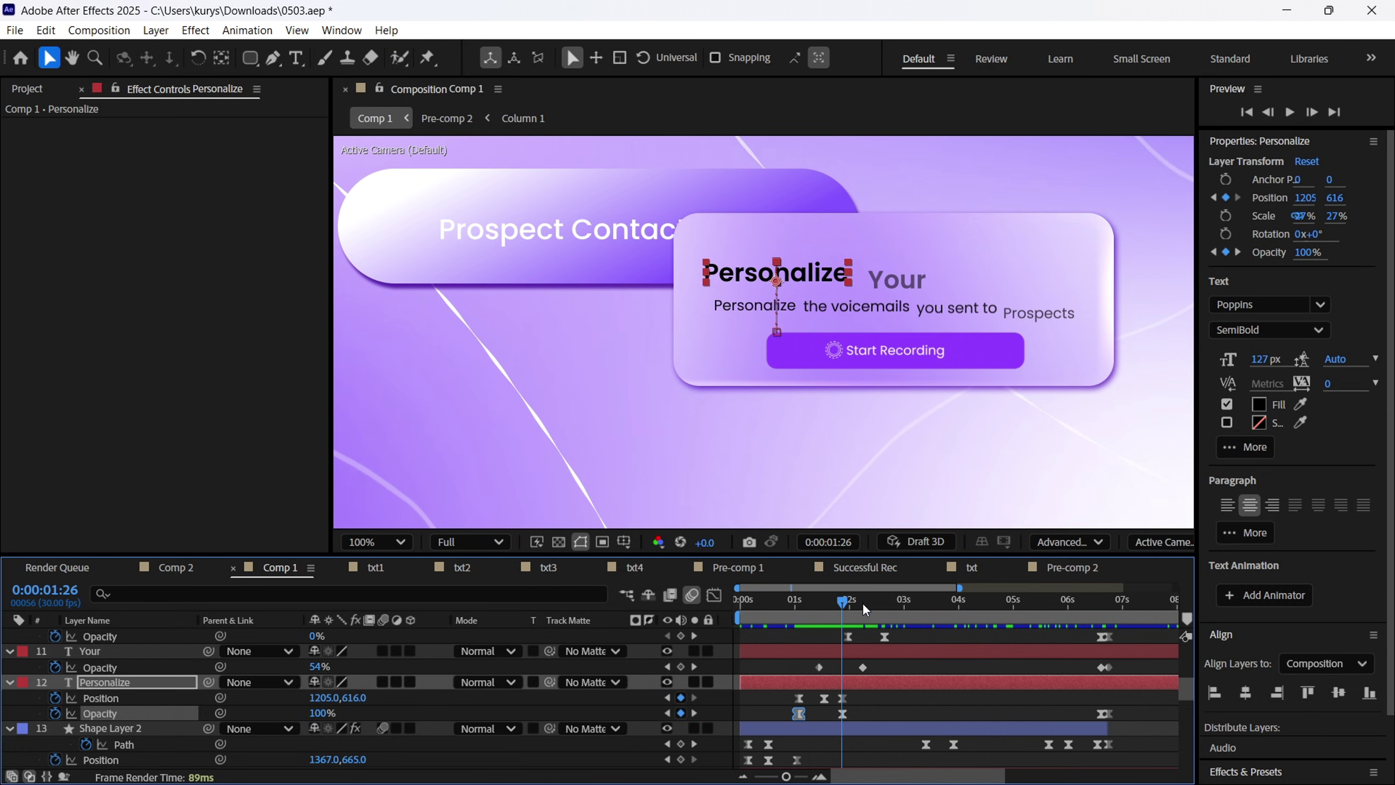
mouse_move(841, 606)
left_mouse_down()
mouse_move(814, 604)
mouse_move(857, 604)
mouse_move(812, 604)
mouse_move(855, 608)
left_mouse_up()
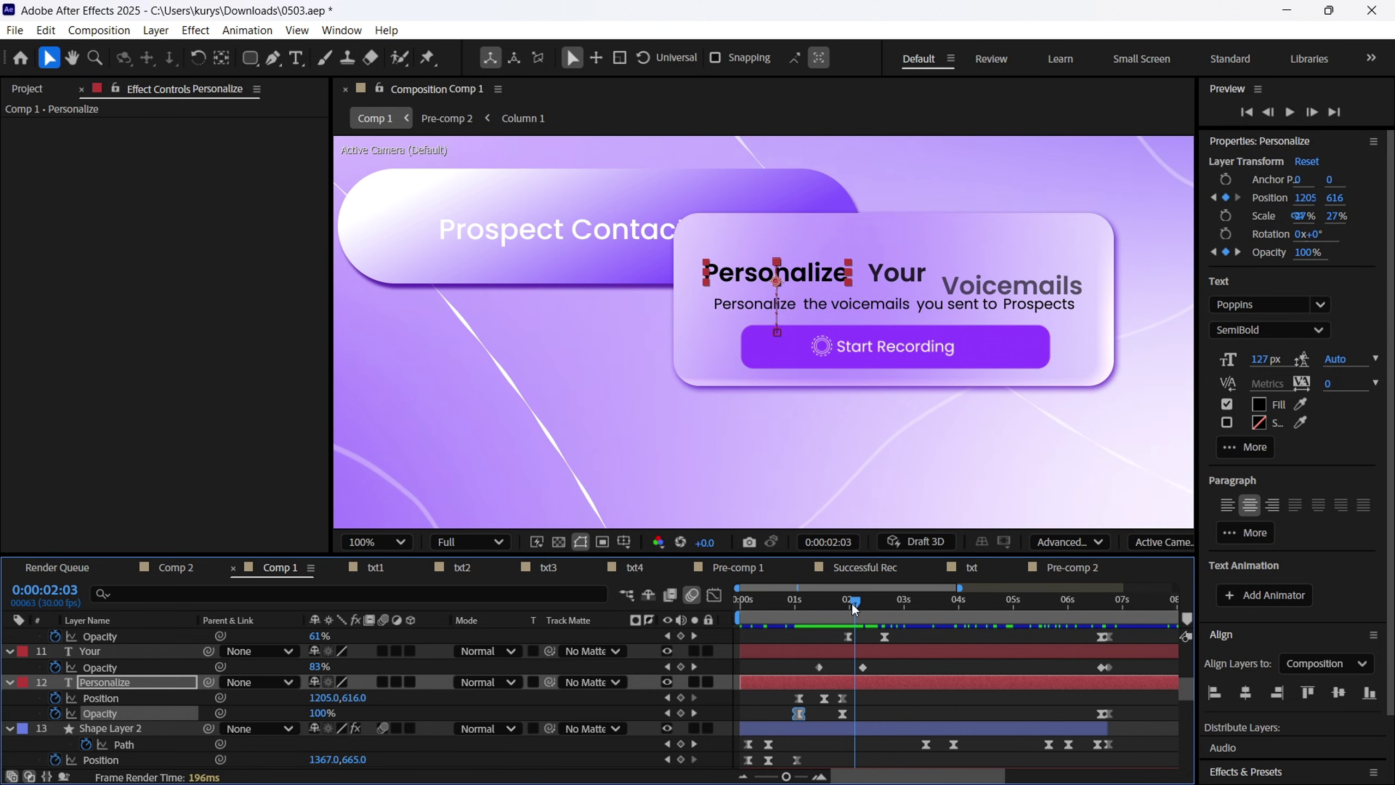
Compare the staggered Position and Opacity keyframes of the Your and Voicemails text layers, scrubbing to 0:00:02:26.
mouse_move(845, 605)
left_mouse_down()
mouse_move(832, 605)
mouse_move(870, 606)
left_mouse_up()
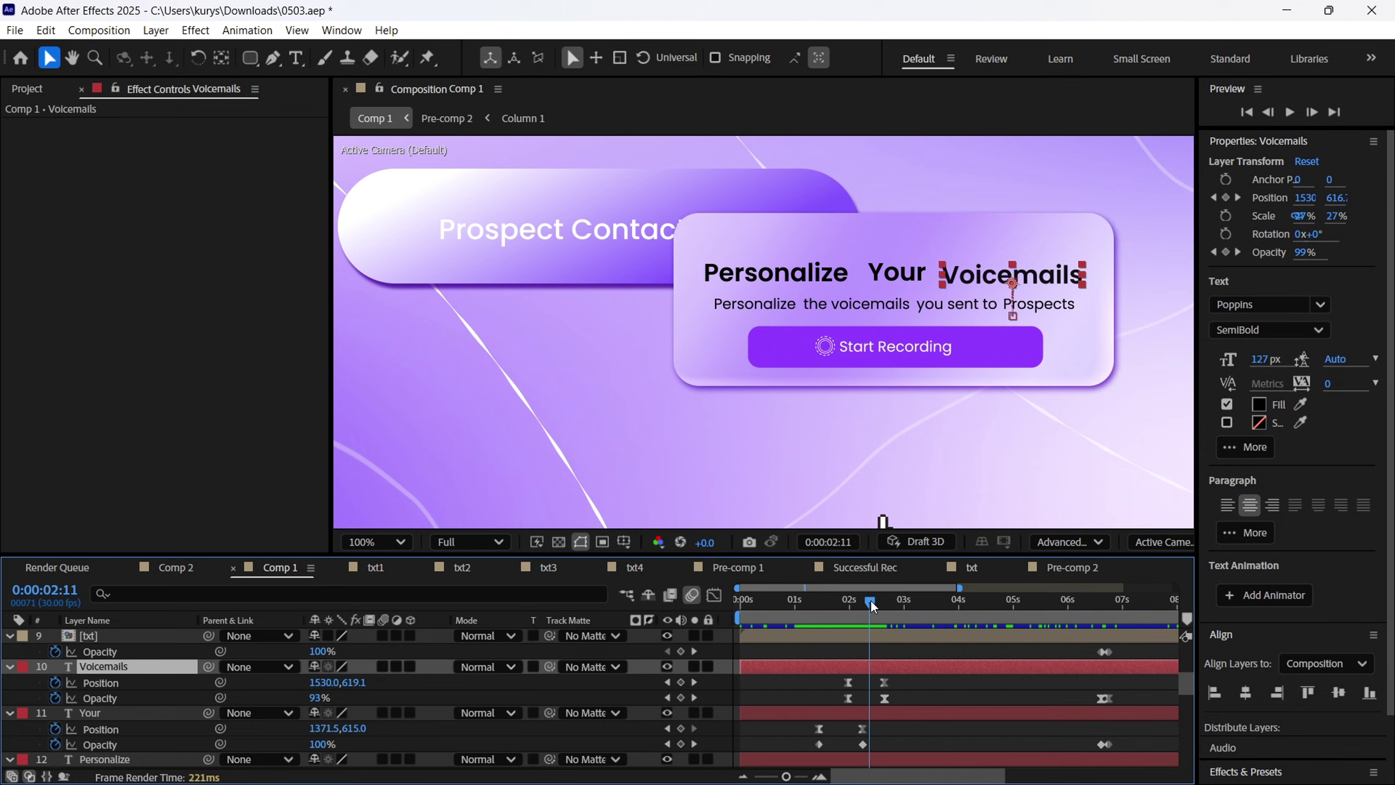
scroll(127, 699, "down", 3)
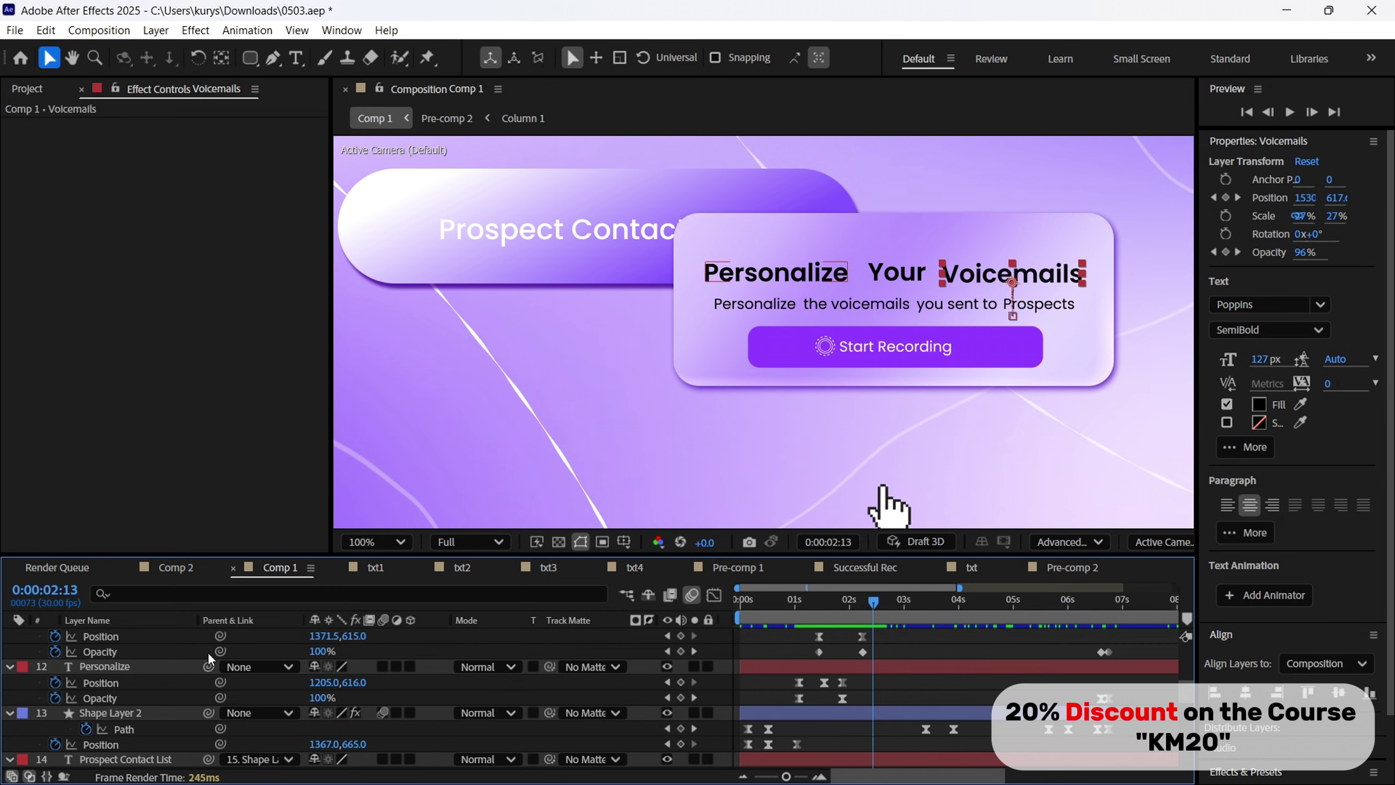
left_click(104, 666)
scroll(771, 631, "up", 3)
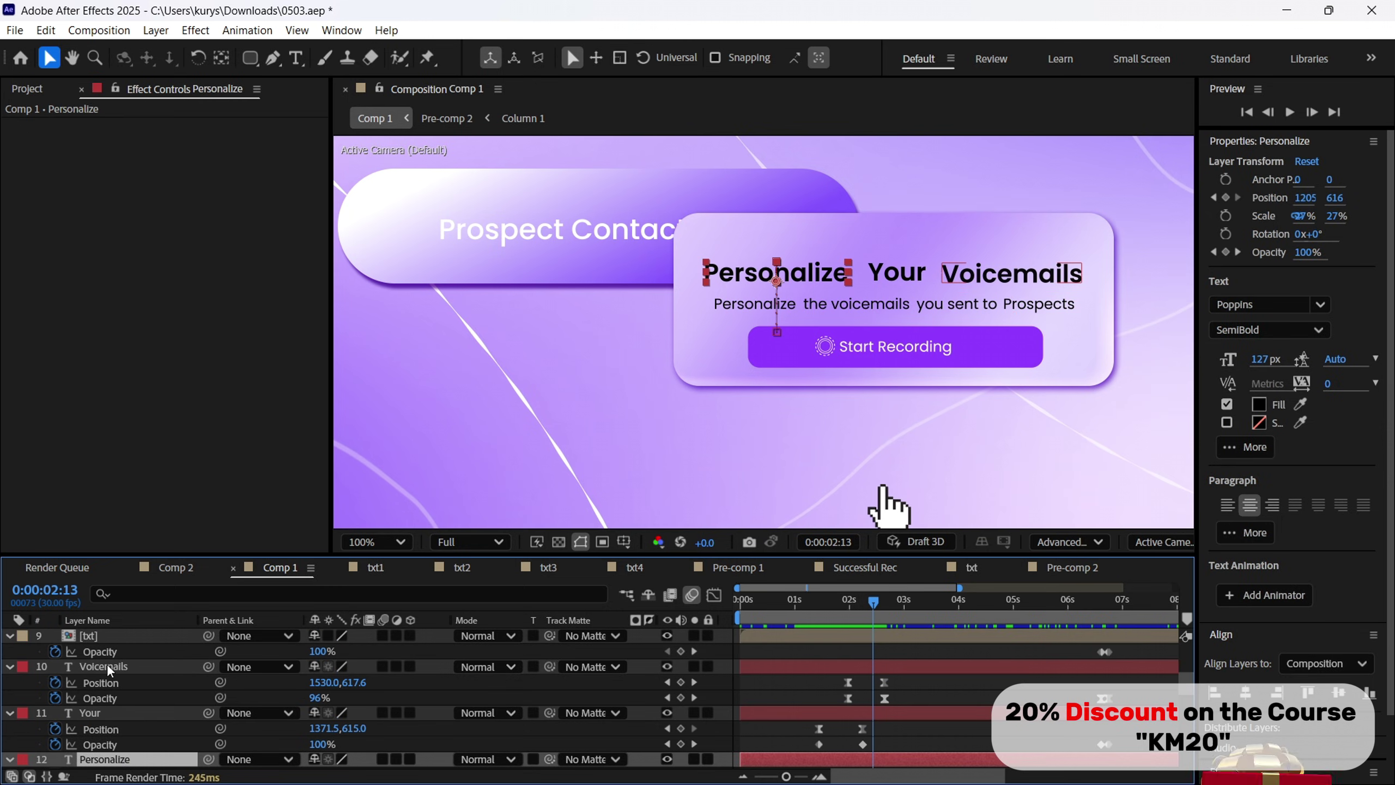
left_click_drag(873, 603, 897, 626)
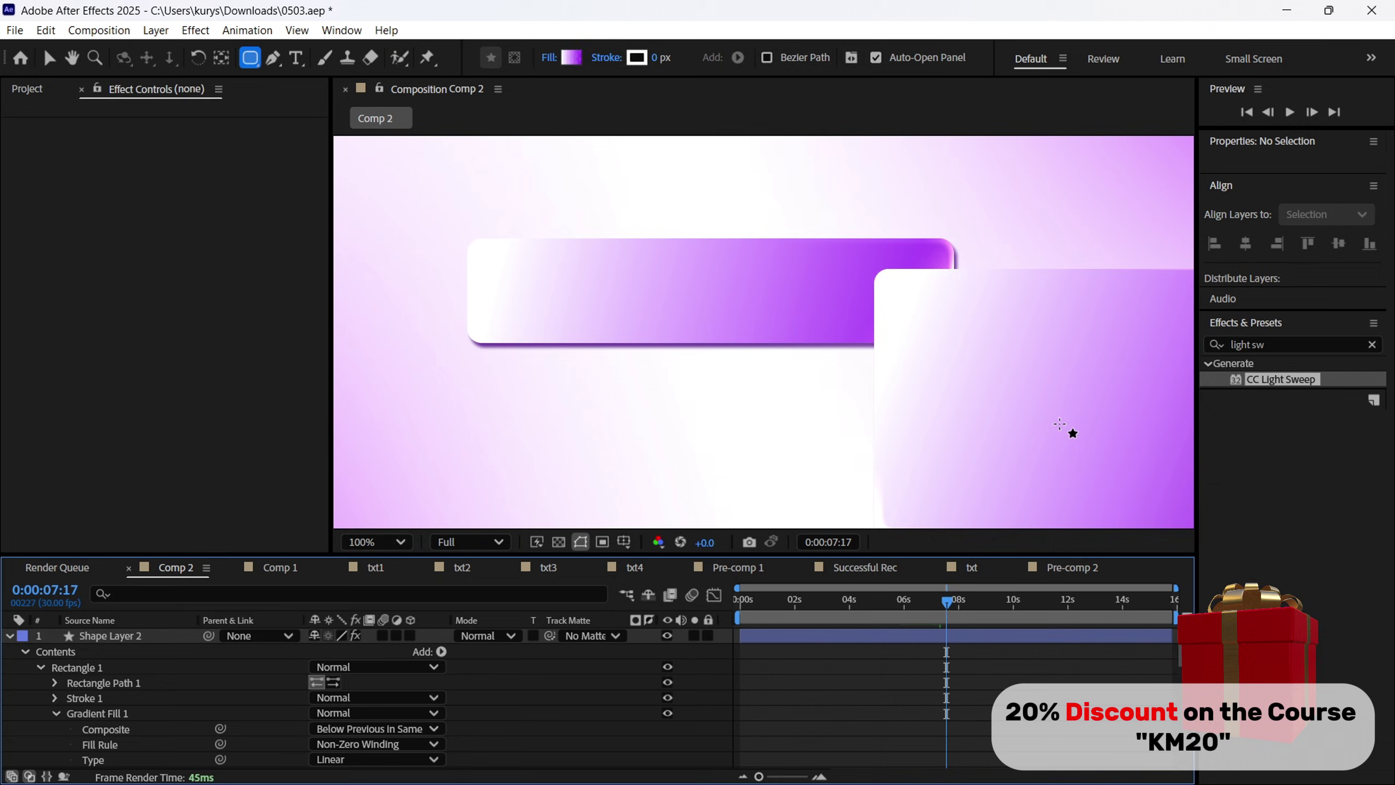
Draw a rounded rectangle about 317 by 50 px on the lower part of Comp 2's card and give it a solid purple fill.
left_click_drag(1059, 424, 735, 340)
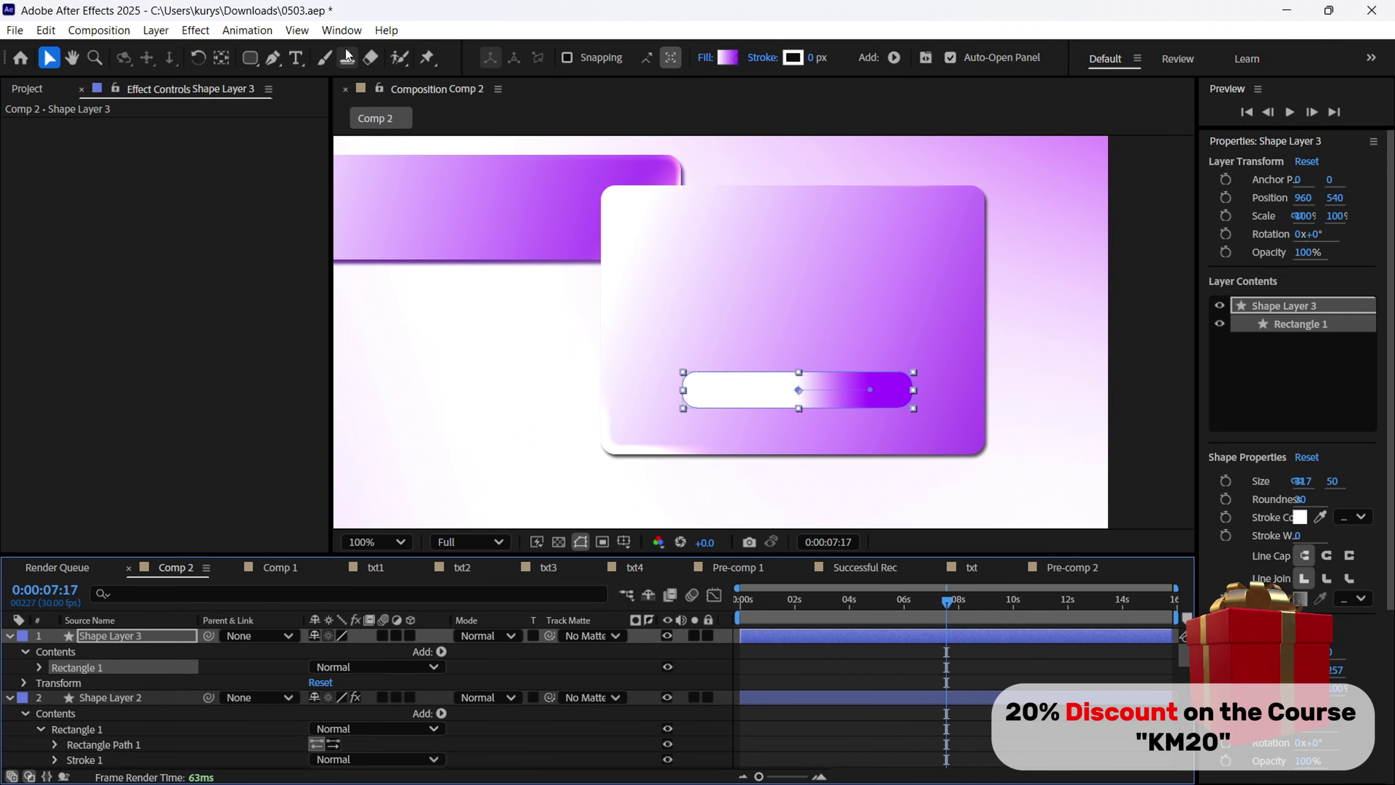
left_click_drag(257, 59, 246, 55)
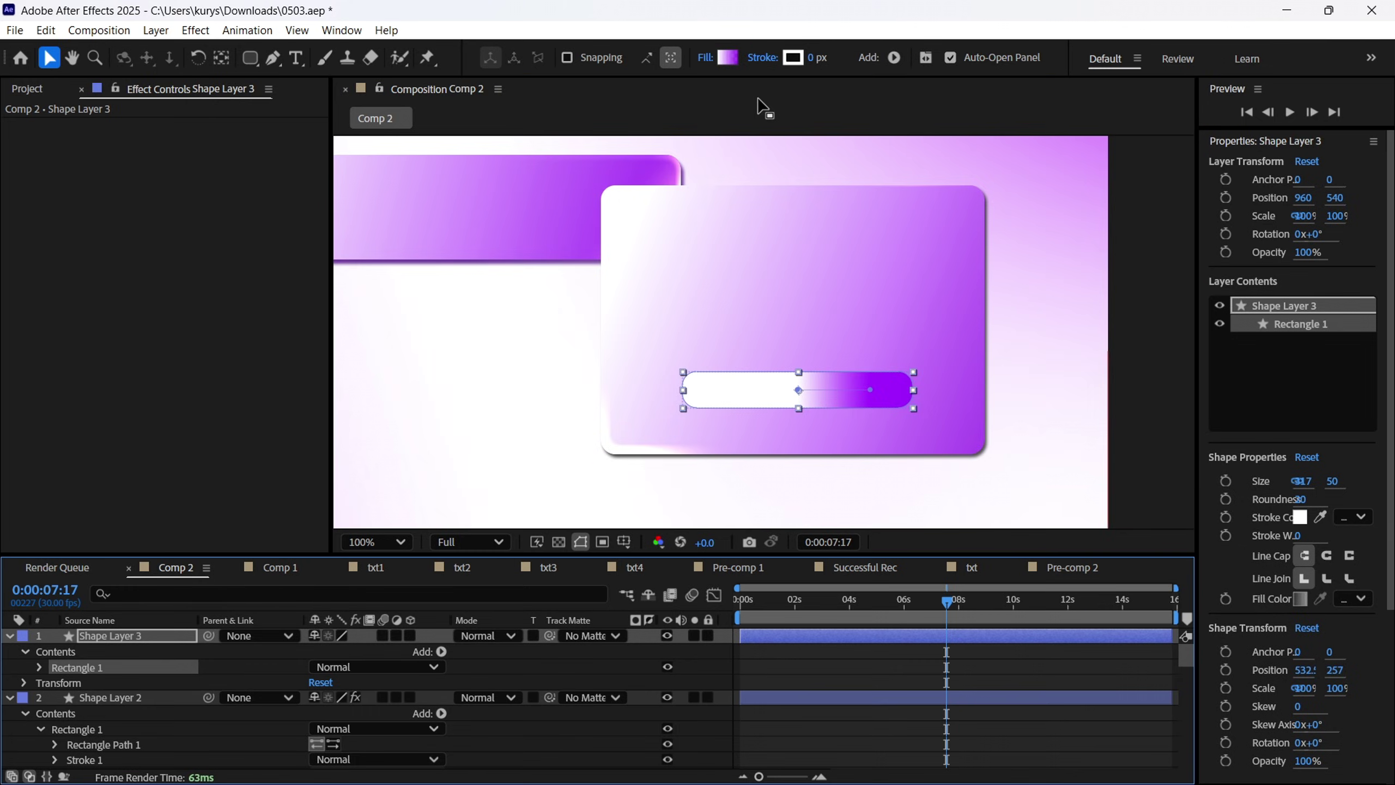
left_click(704, 57)
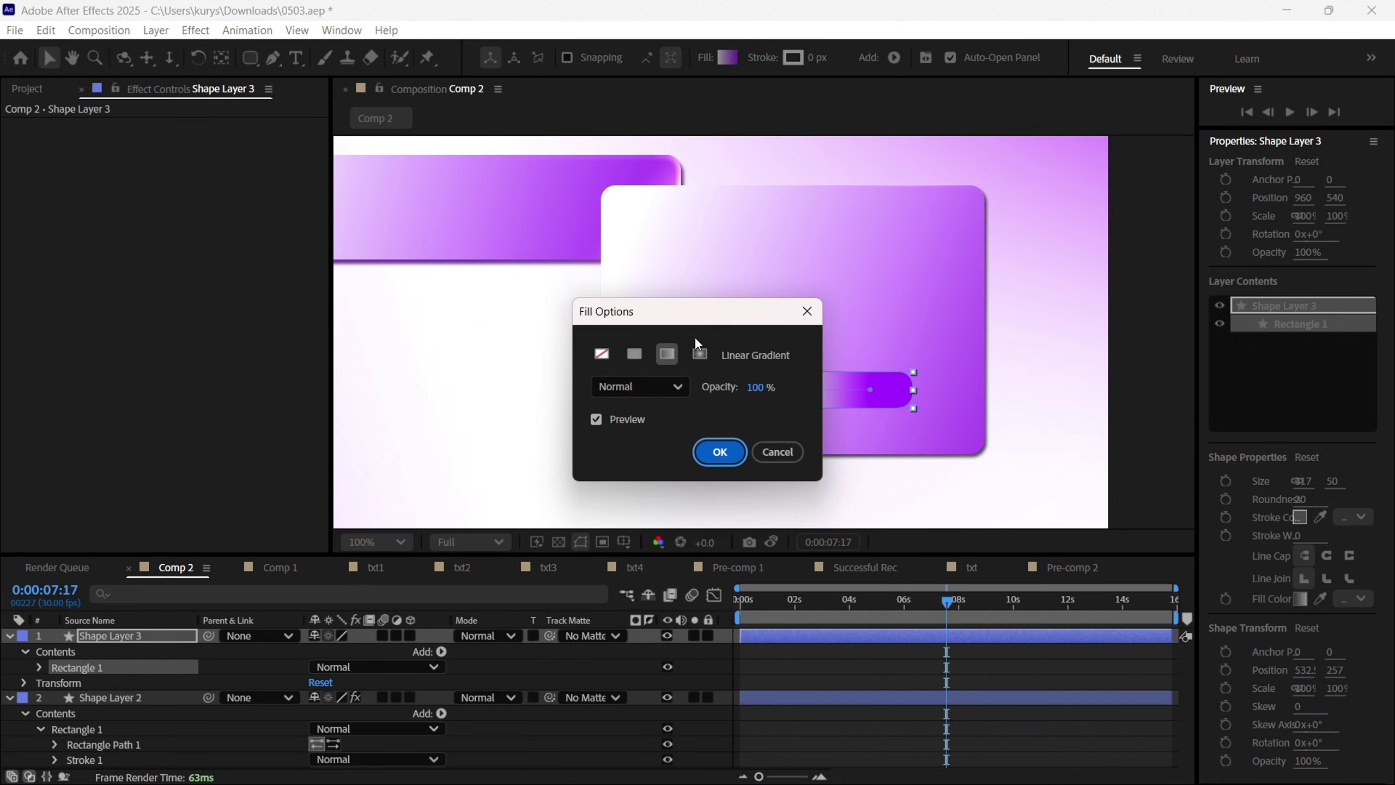
left_click(637, 353)
key("Return")
left_click(728, 60)
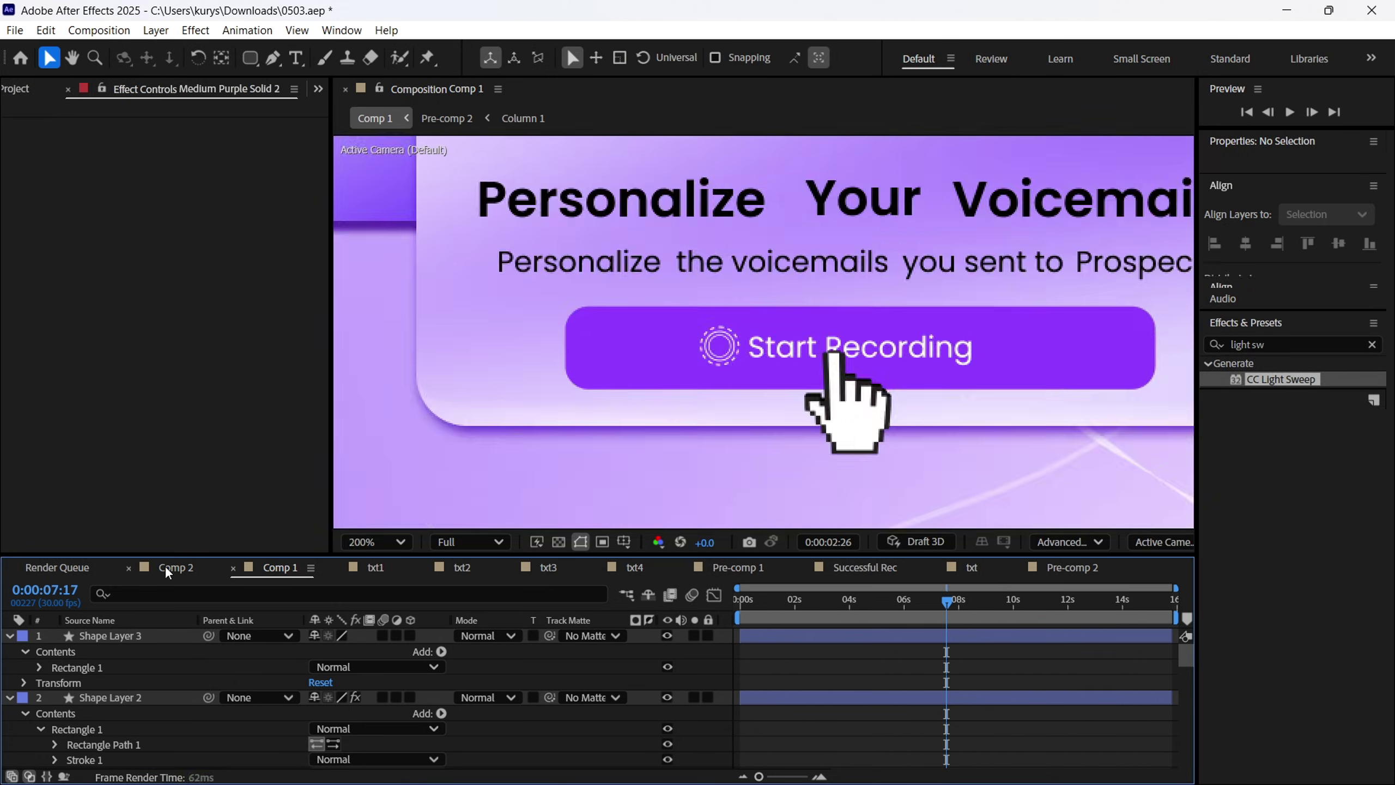
Add the text "Start Recording" in Comp 2 and place it on the small purple button at about 1500, 806.
left_click(167, 569)
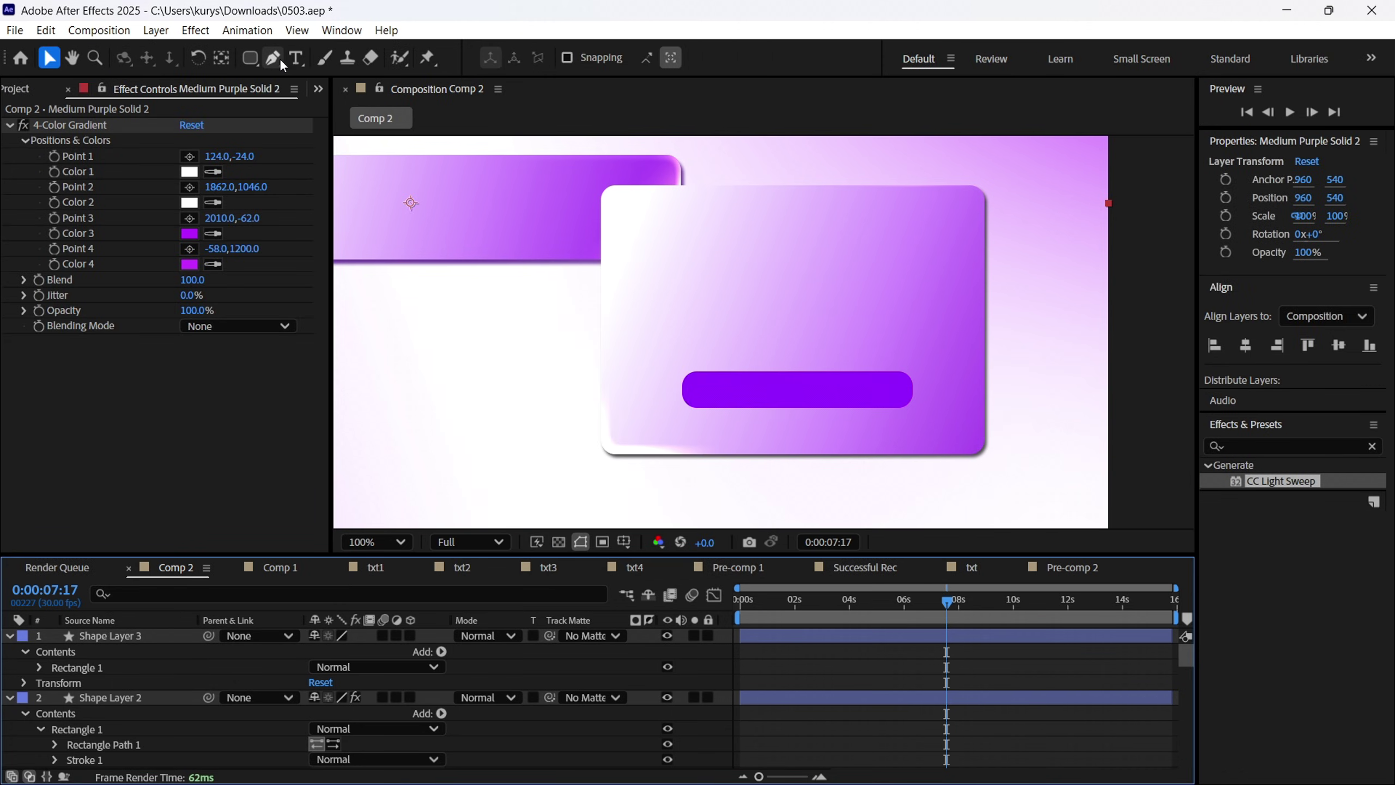
left_click(297, 57)
left_click(772, 396)
type("Start Recording")
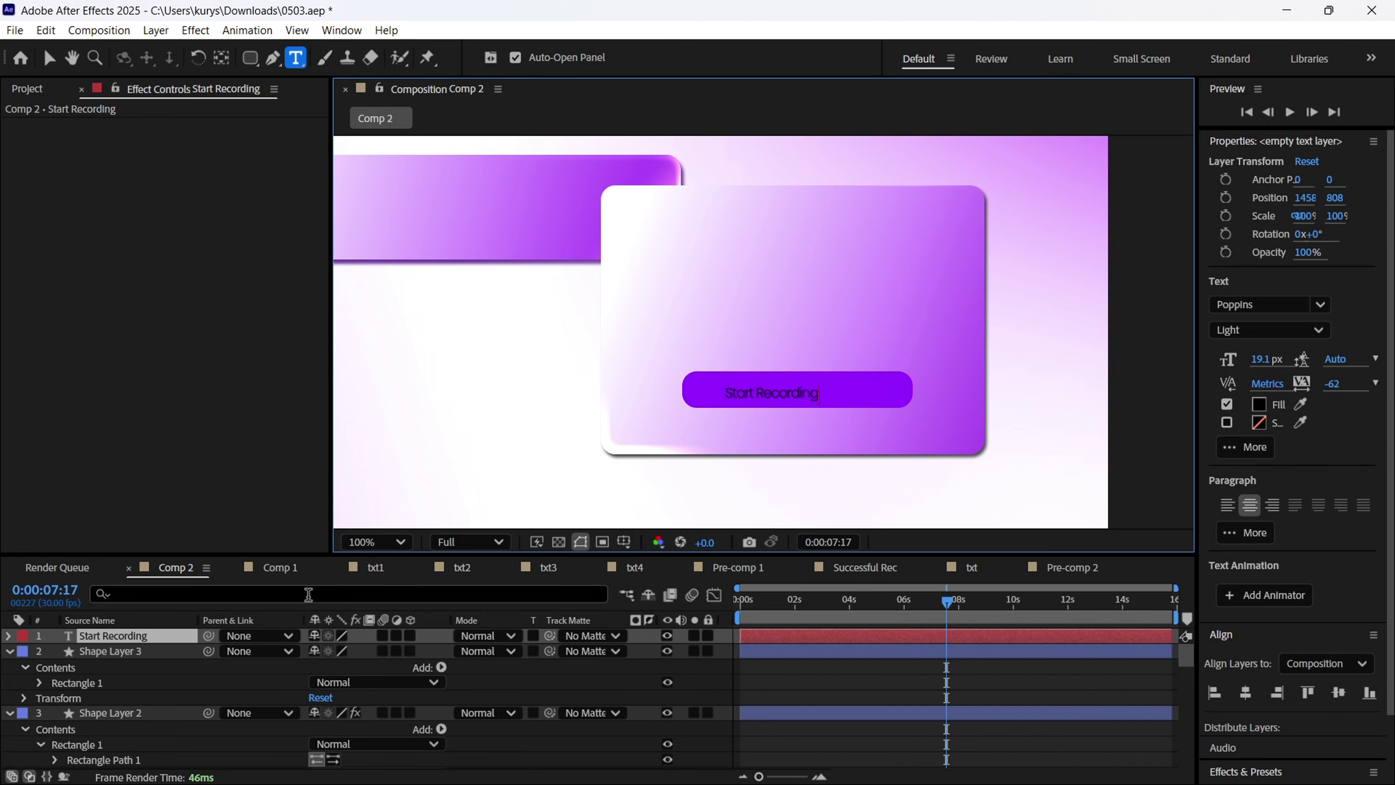
left_click(55, 56)
left_click_drag(804, 396, 834, 396)
scroll(834, 396, "up", 1)
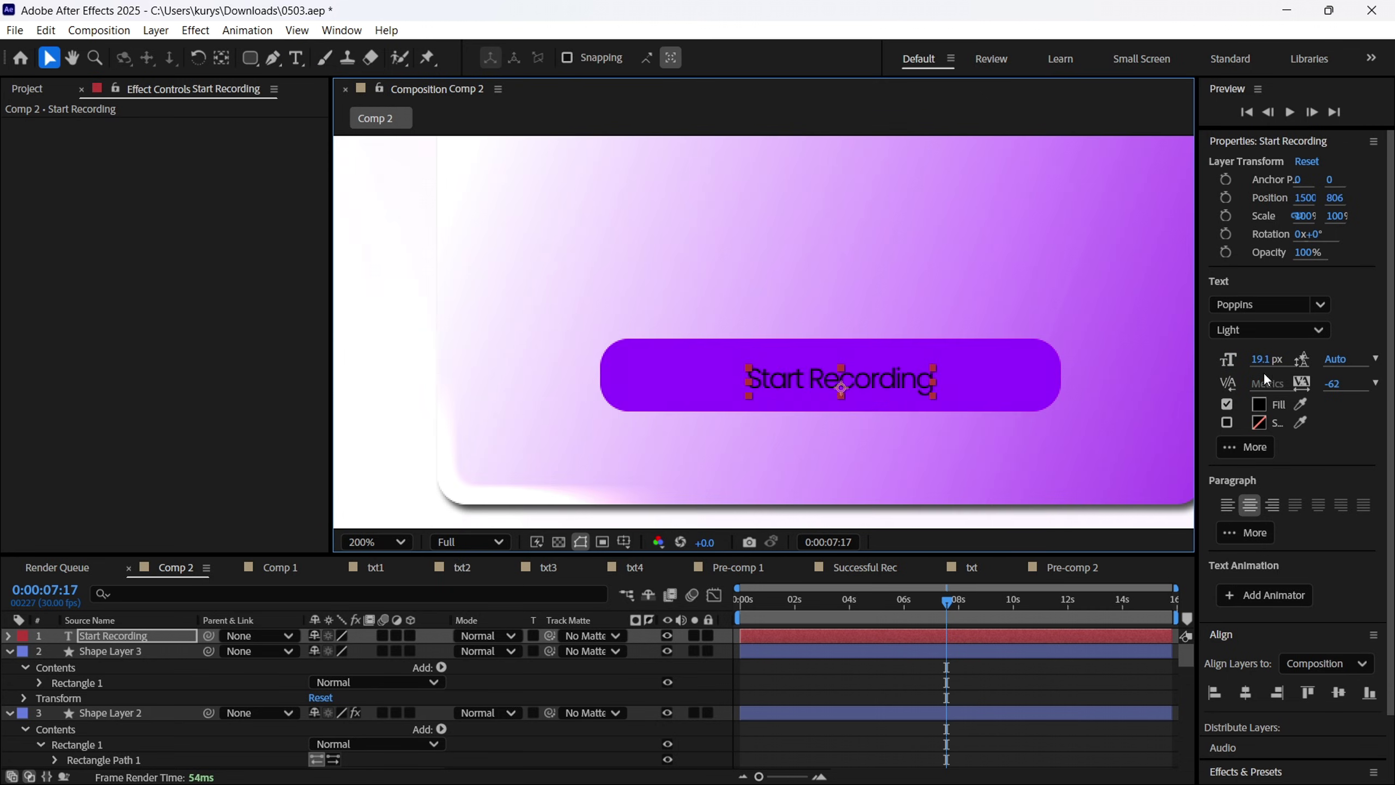
Set the fill colour of the Start Recording text to white.
left_click(1258, 405)
left_click(405, 209)
left_click(873, 290)
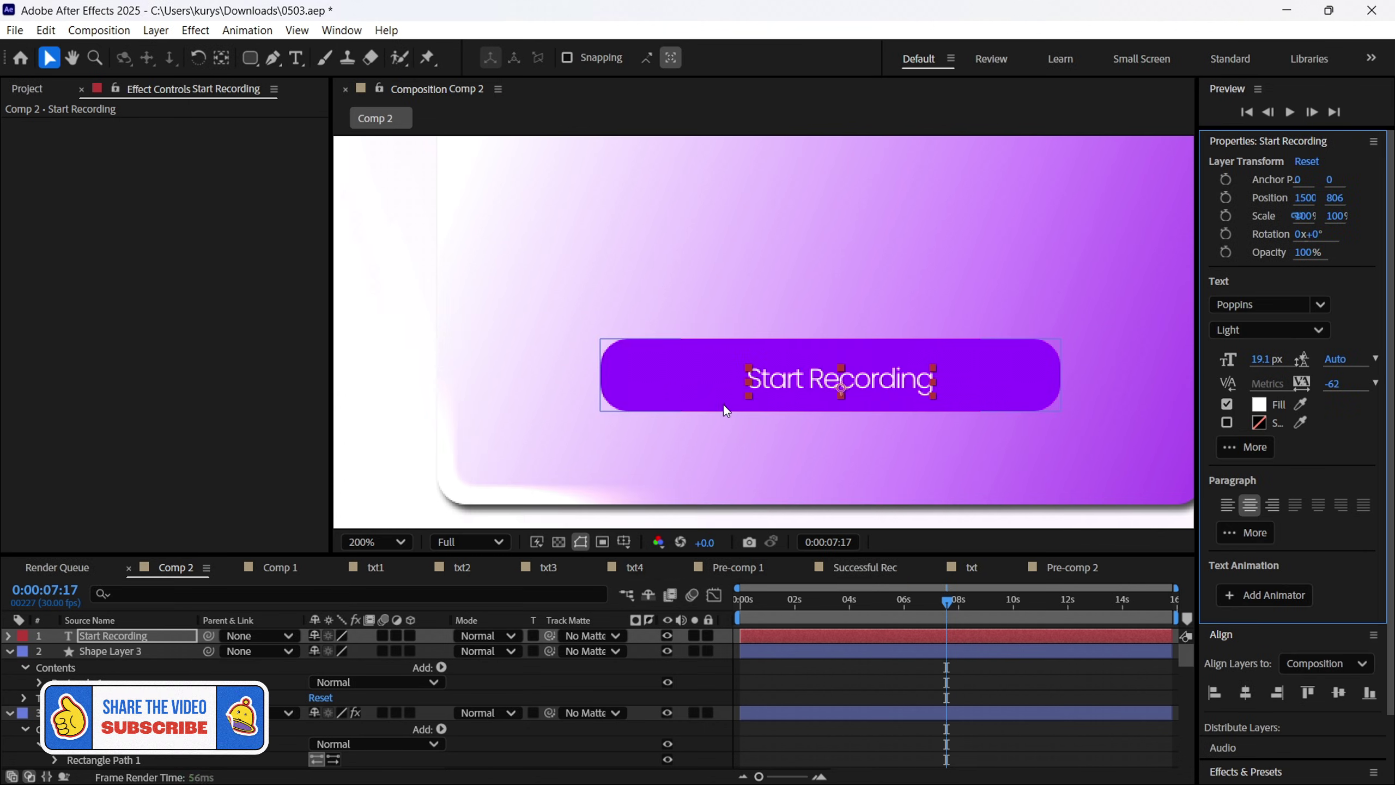
Draw a circle about 13 px wide before the Start Recording text on its own shape layer and remove its fill.
left_click(665, 380)
left_click(254, 60)
left_click(308, 100)
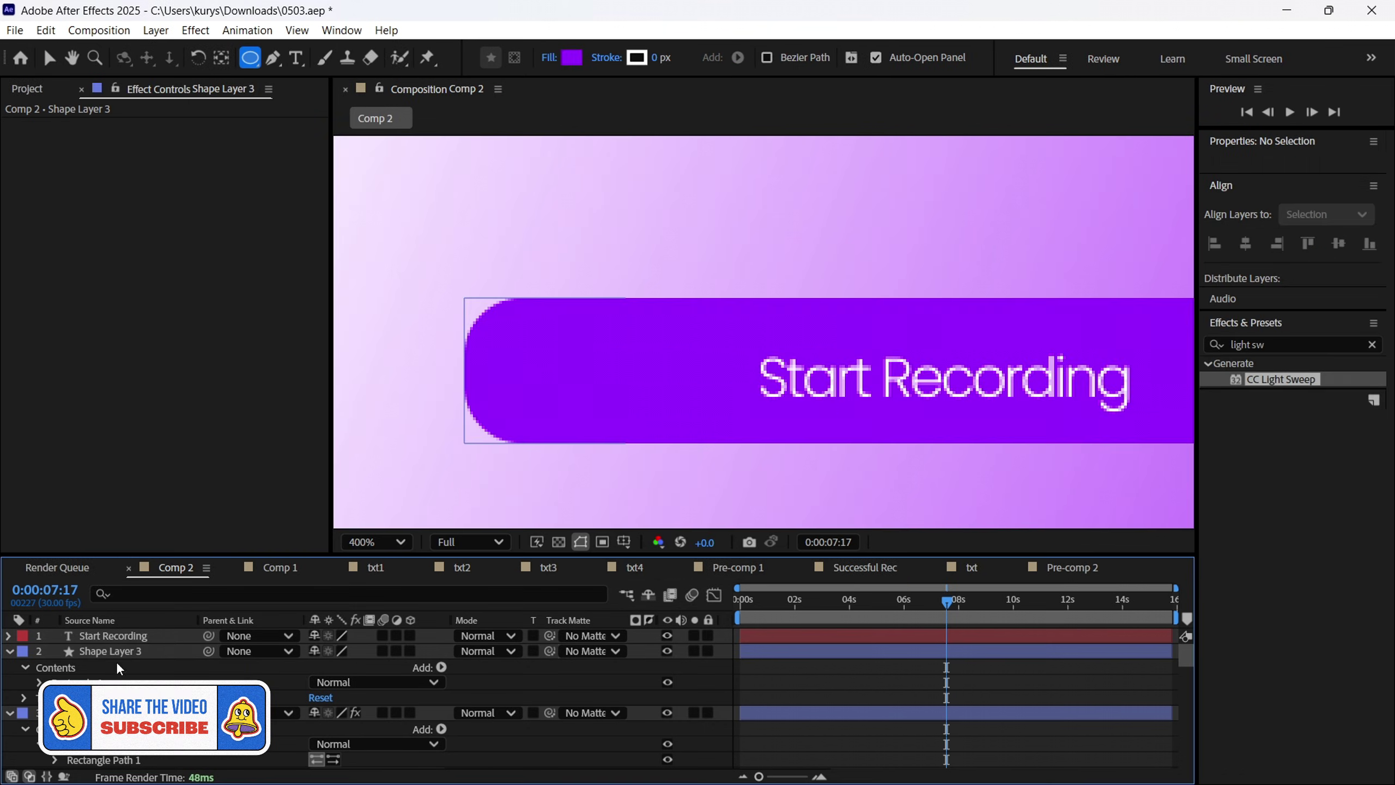
left_click_drag(680, 360, 718, 398)
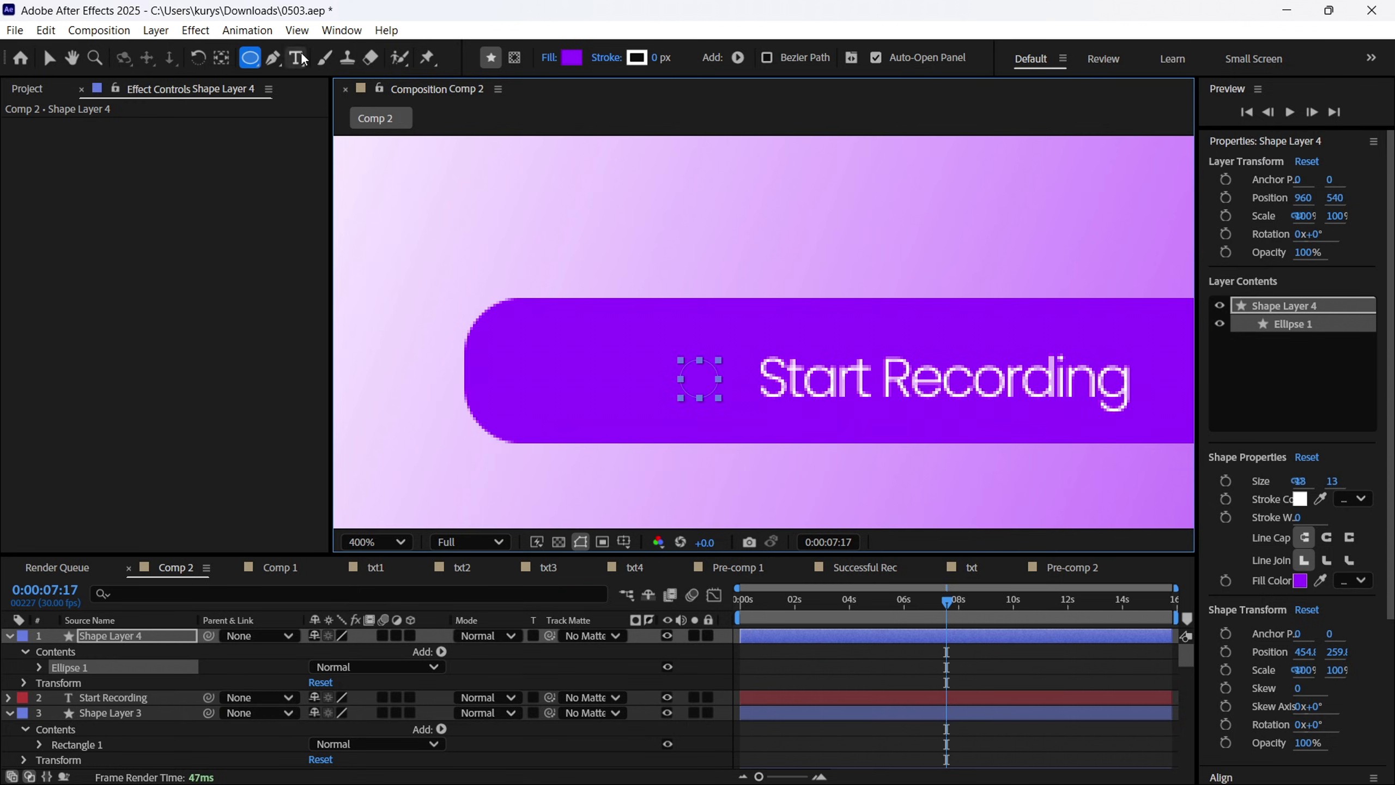
left_click(548, 58)
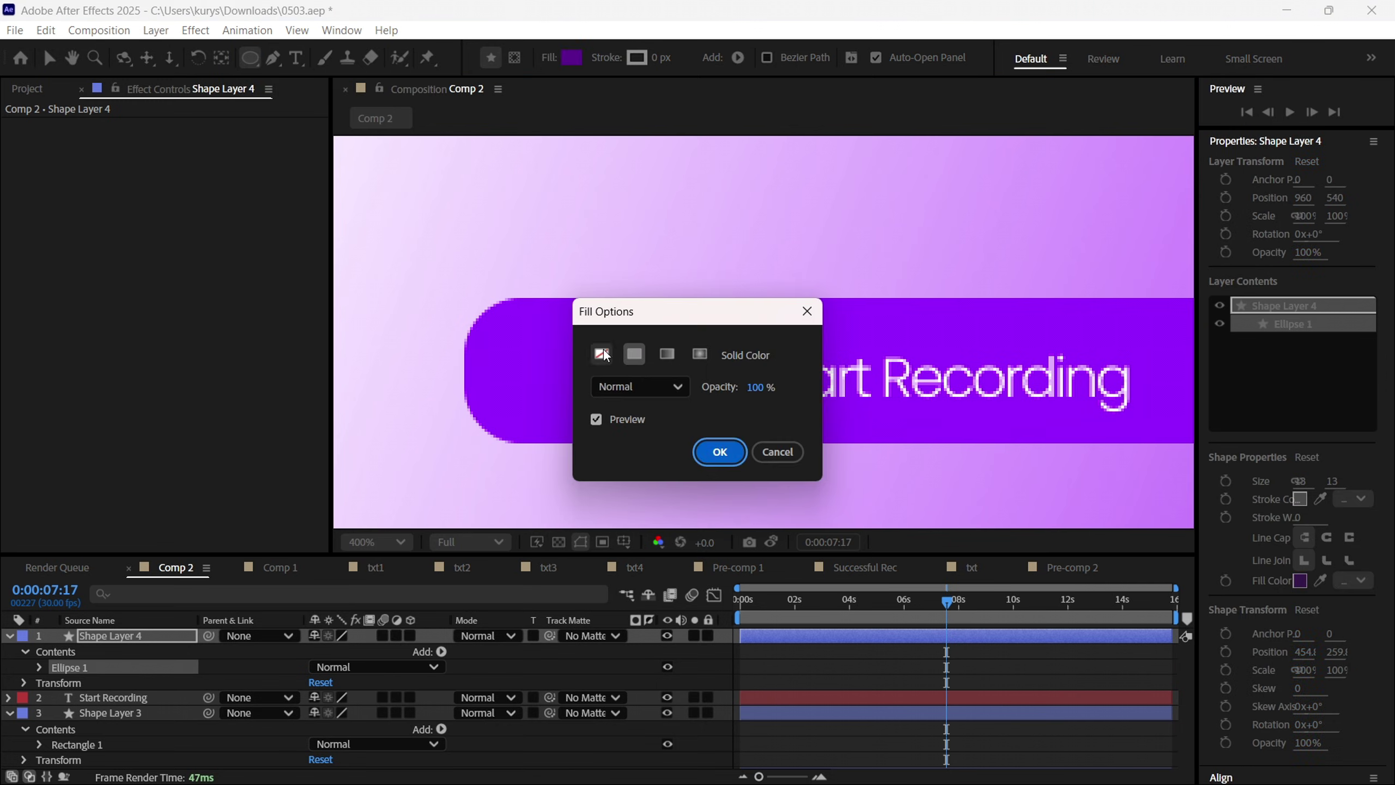
left_click(601, 353)
left_click(718, 452)
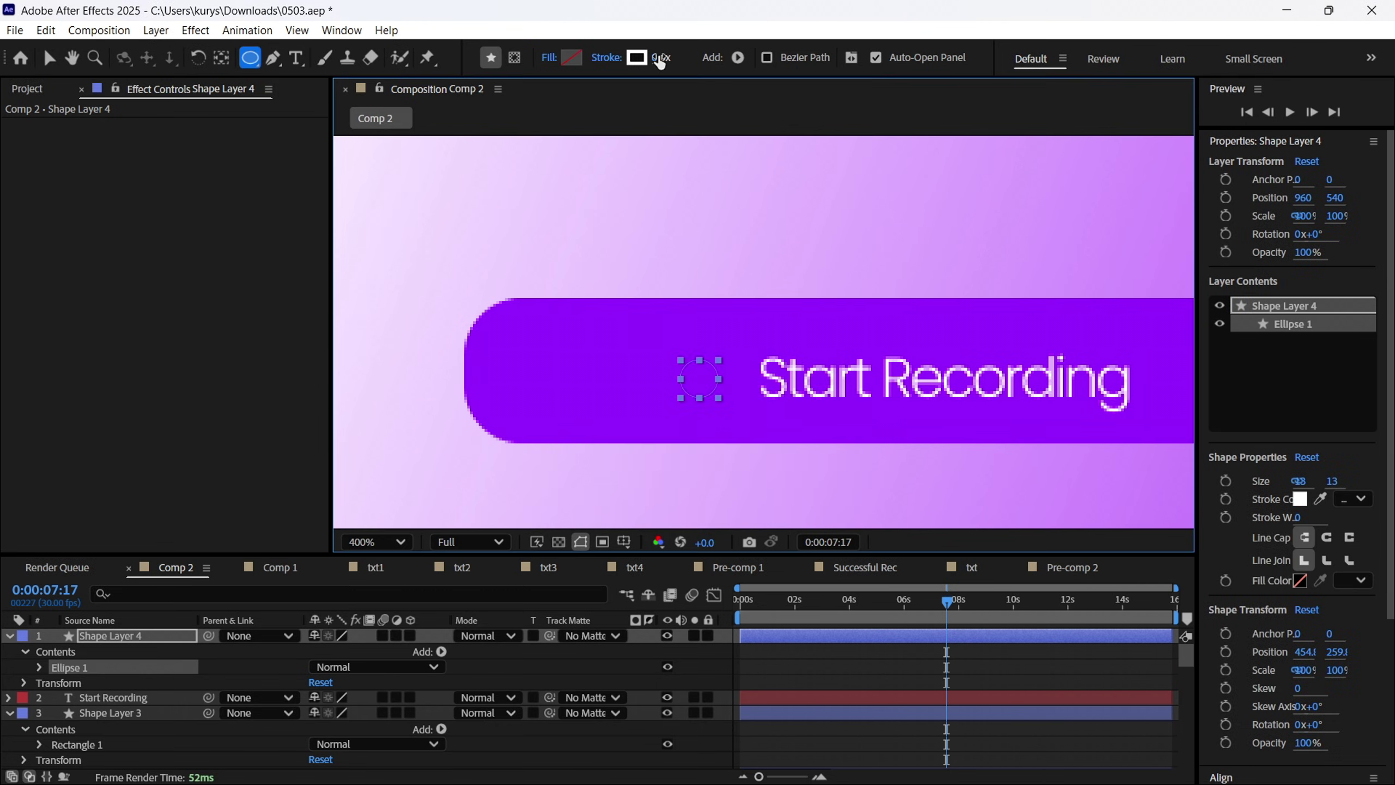
Set the small circle's white stroke to 1 px and nudge the ellipse slightly upward beside the text.
left_click(660, 57)
type("1")
type("2")
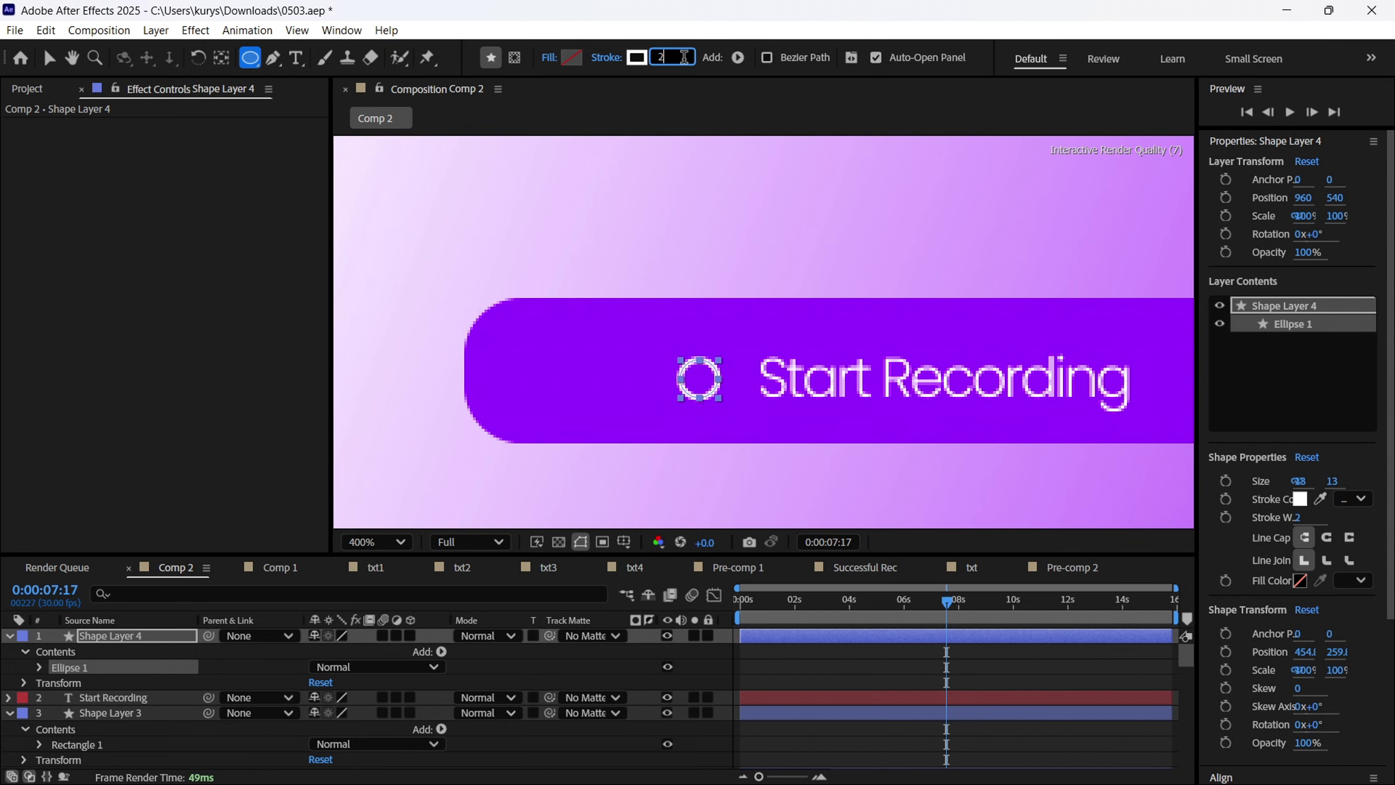
key("Down")
left_click(192, 635)
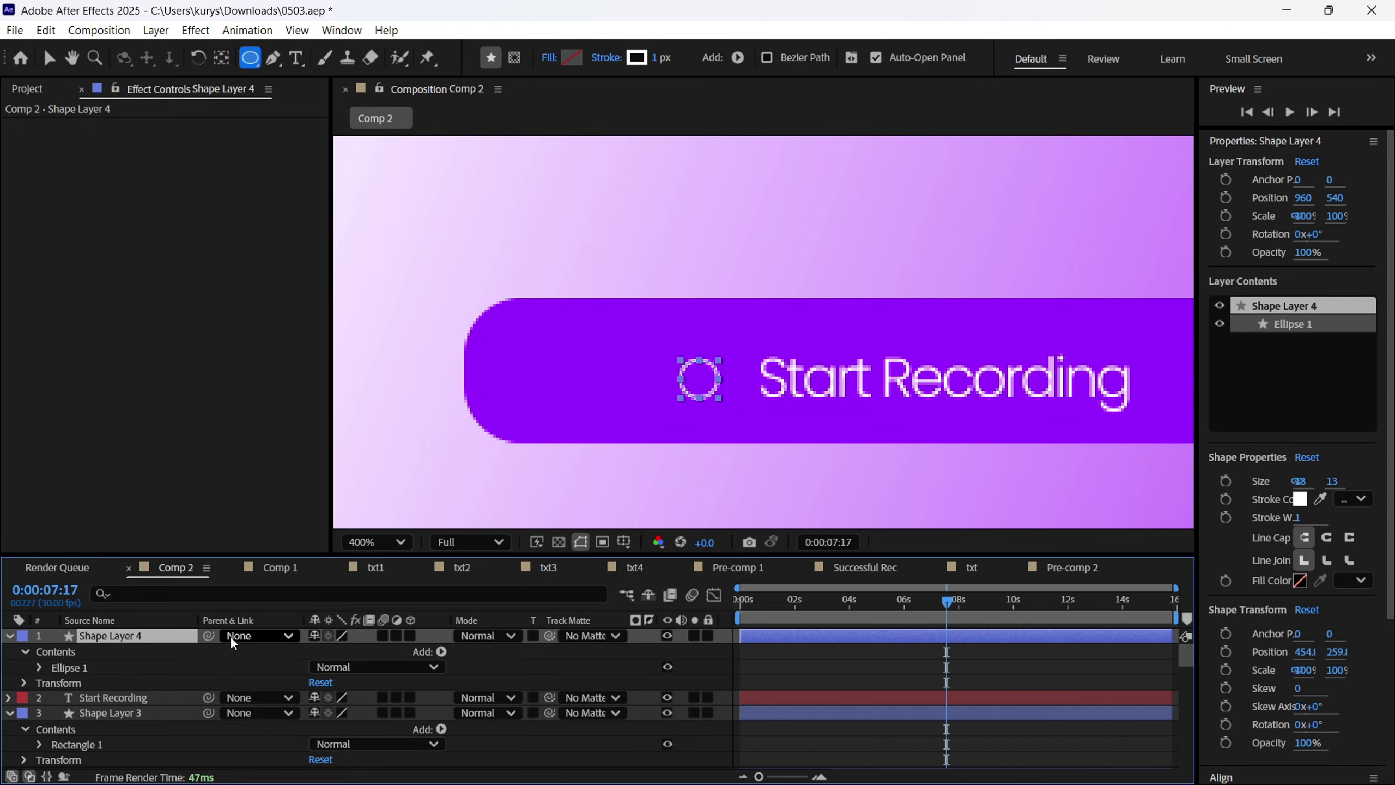
left_click(67, 667)
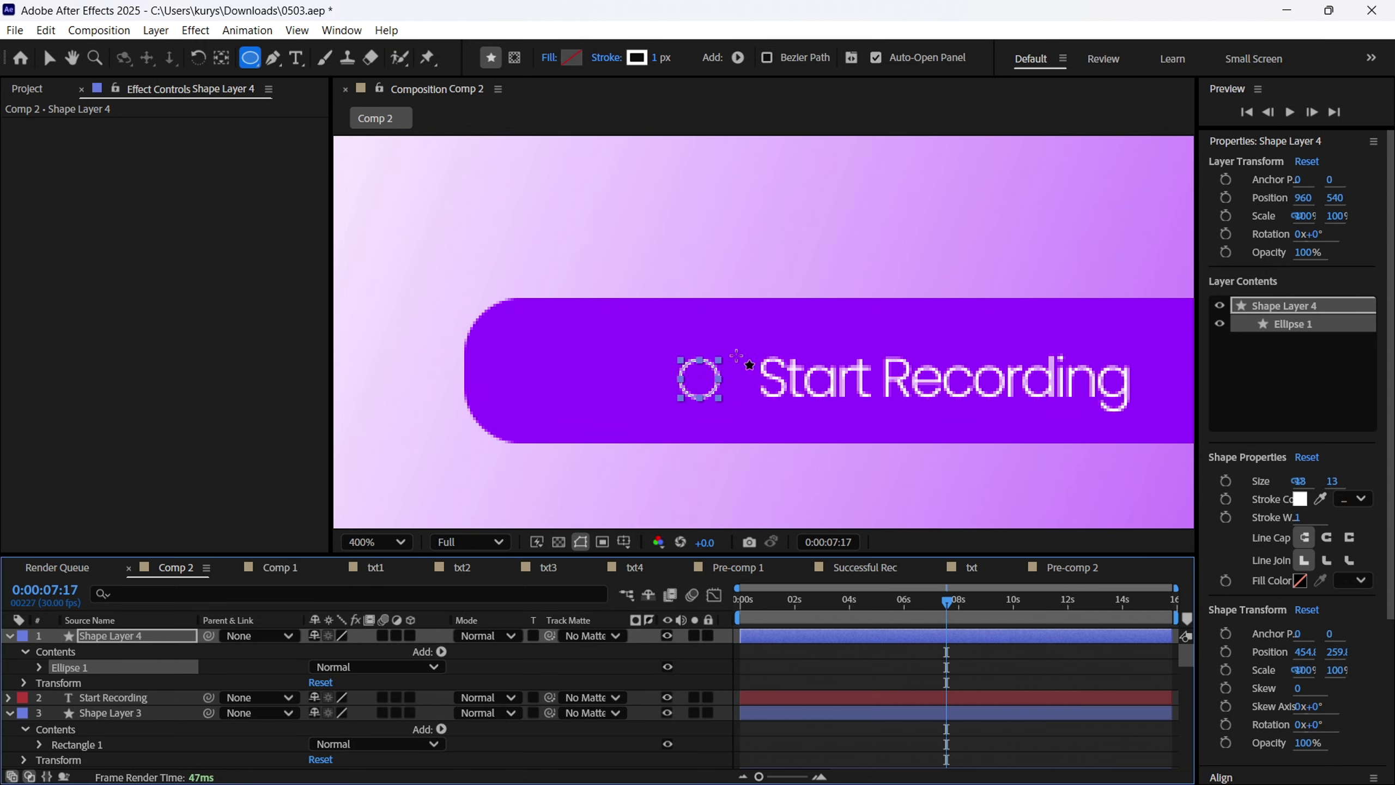
key("v")
scroll(721, 393, "up", 1)
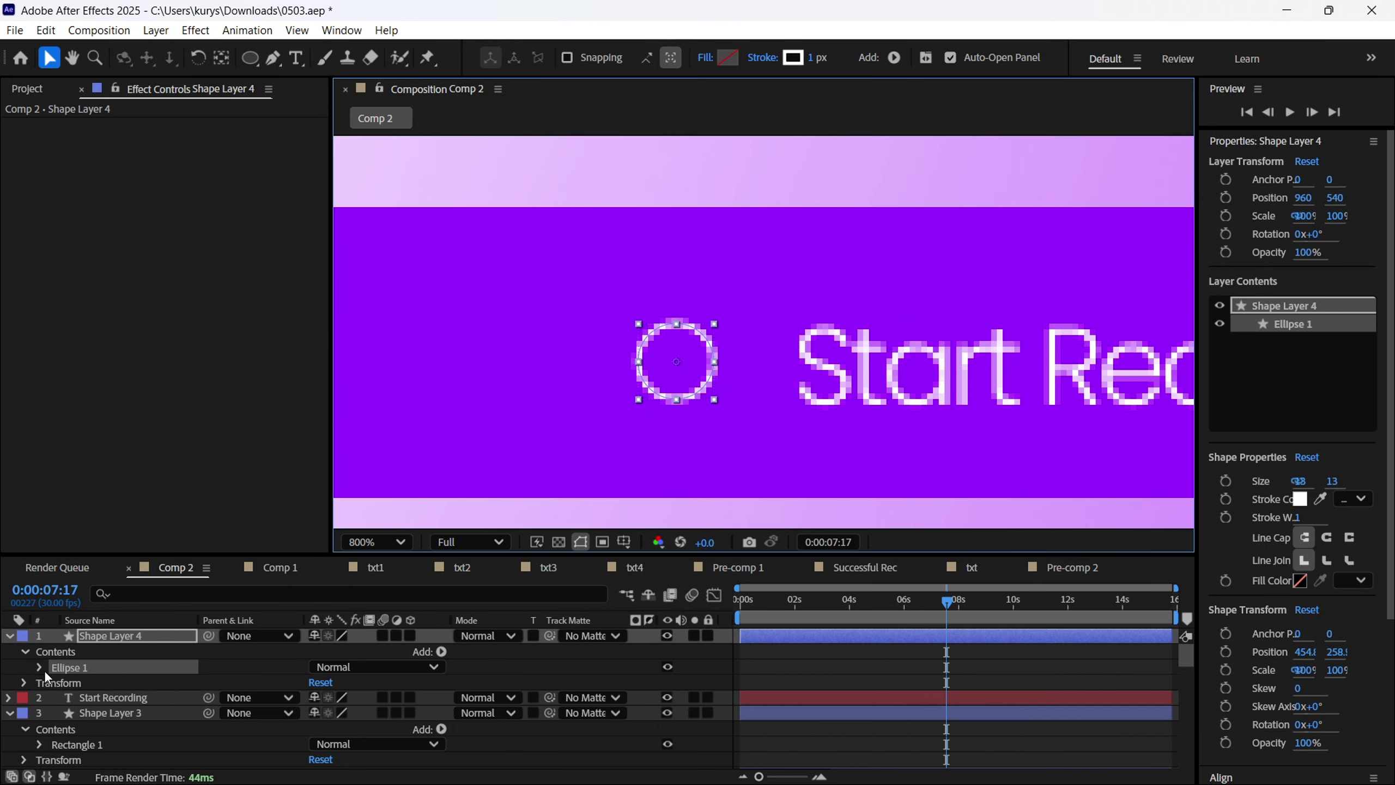
Duplicate the small circle twice and enlarge the copies concentrically to about 145% and 202%.
key("ctrl+d")
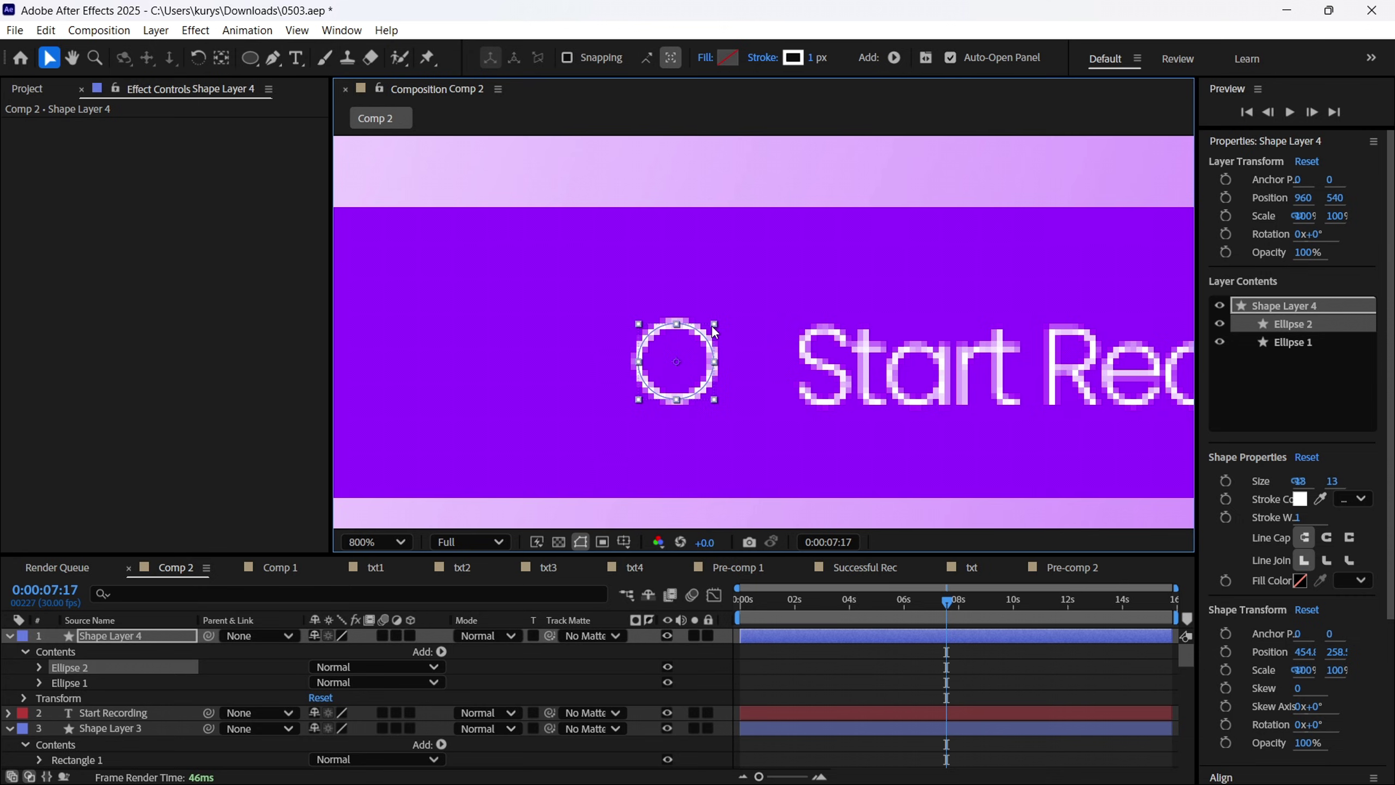
left_click_drag(714, 322, 740, 311)
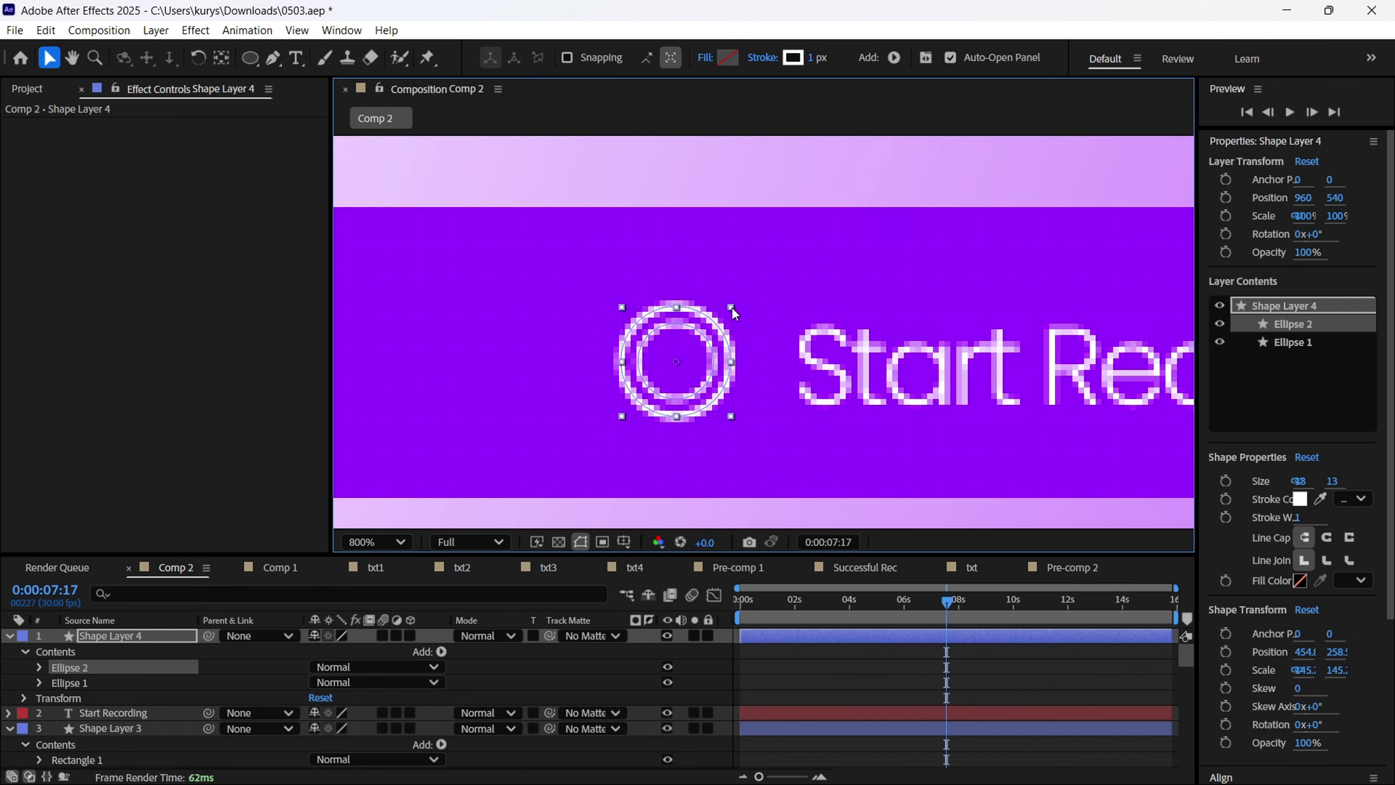
key("ctrl+d")
left_click_drag(731, 307, 759, 300)
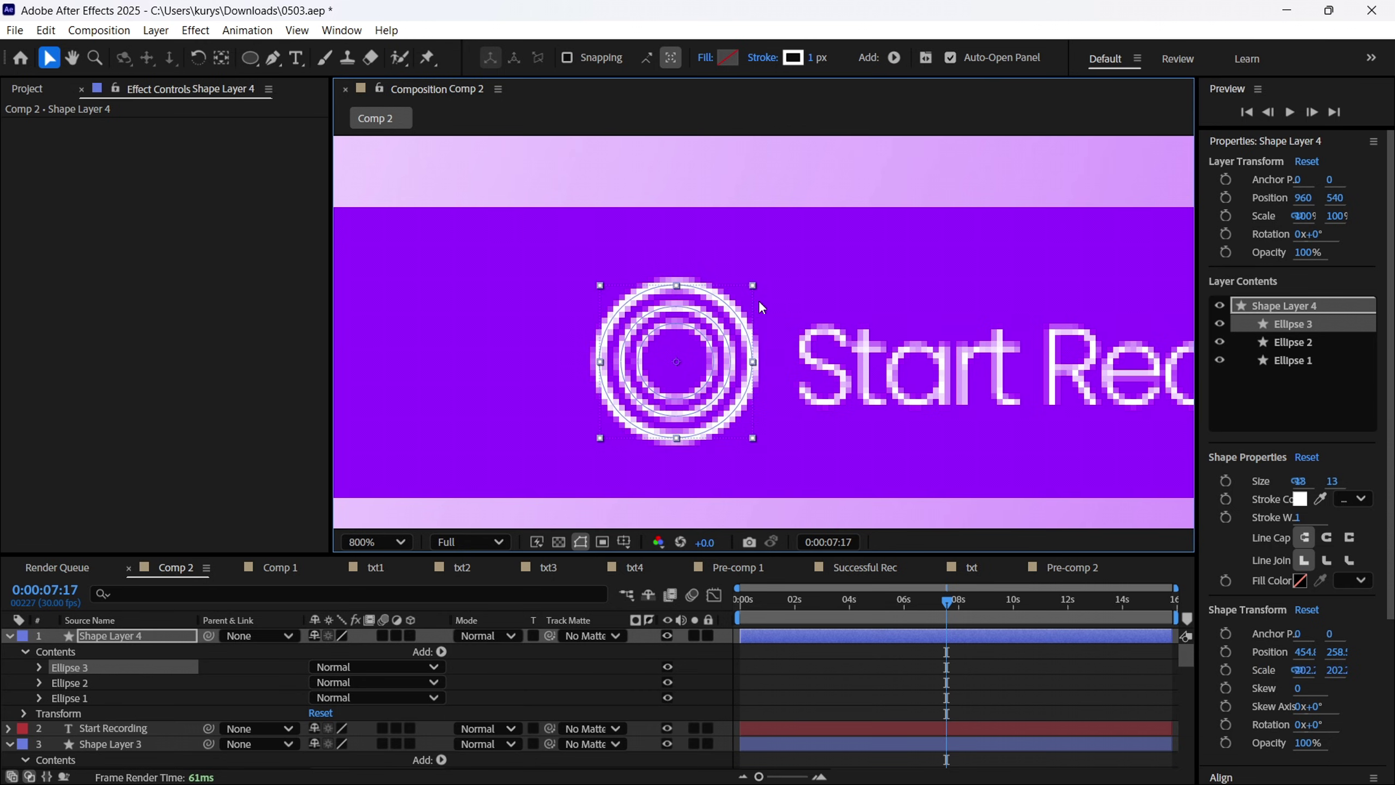
Add dashes to the stroke of the outermost circle and set the dash length to 1.
left_click(39, 667)
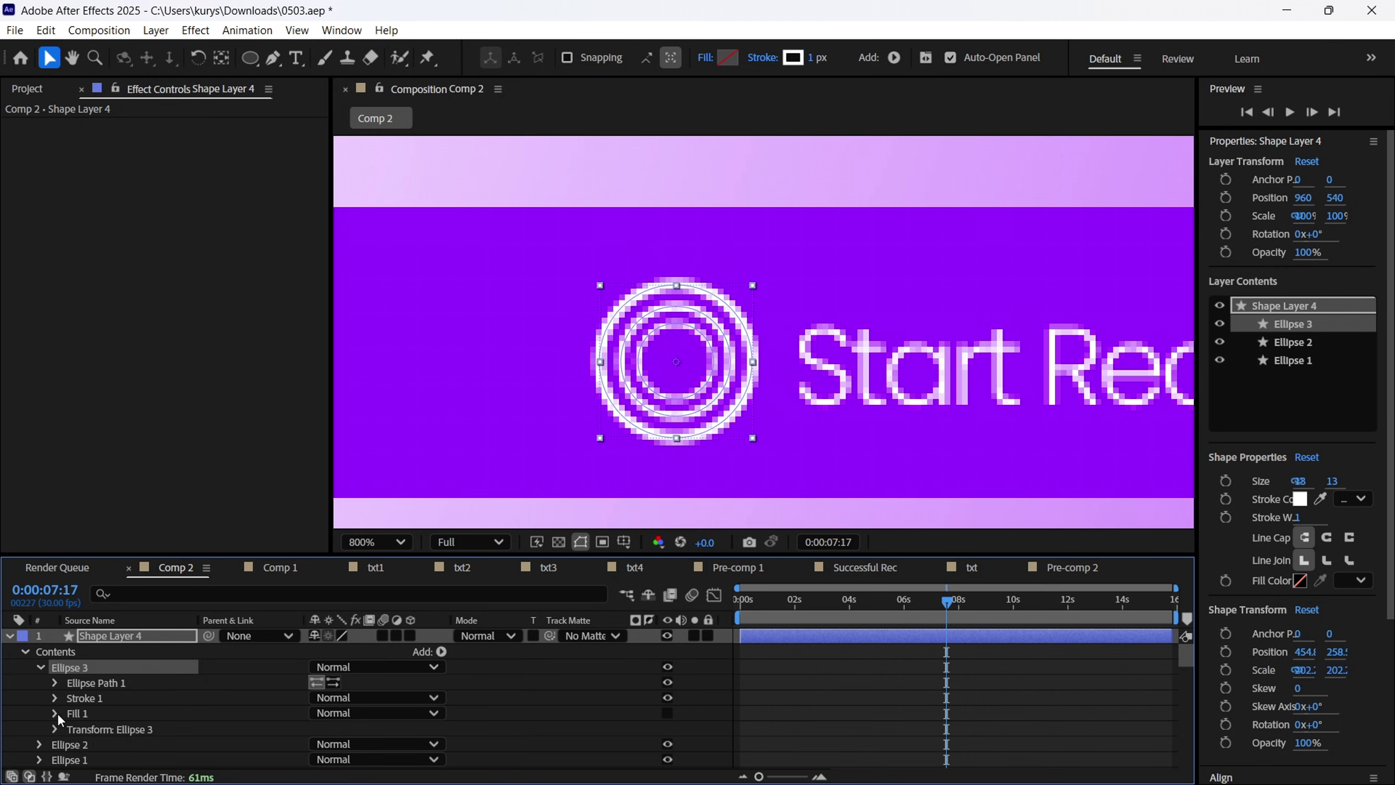
scroll(102, 723, "down", 2)
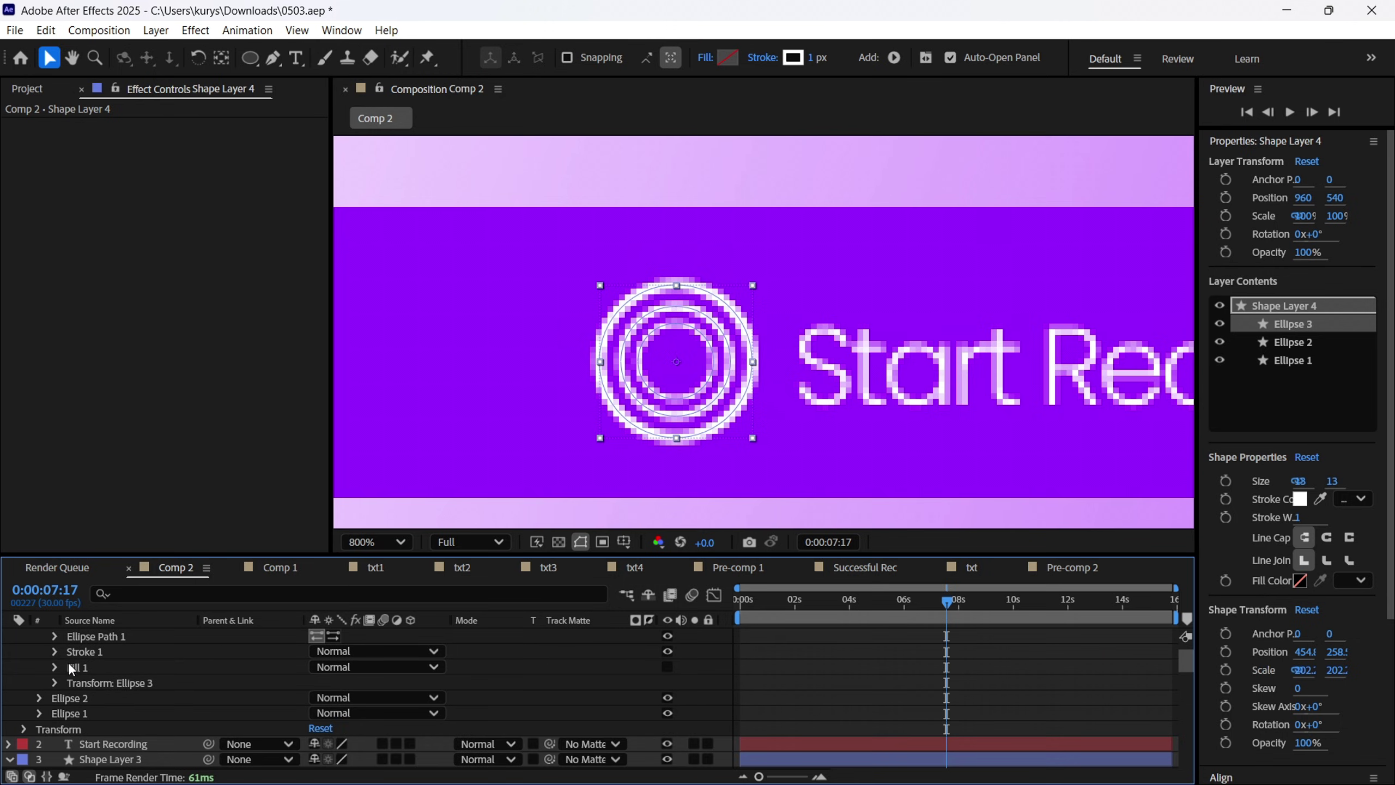
left_click(55, 652)
scroll(129, 727, "down", 2)
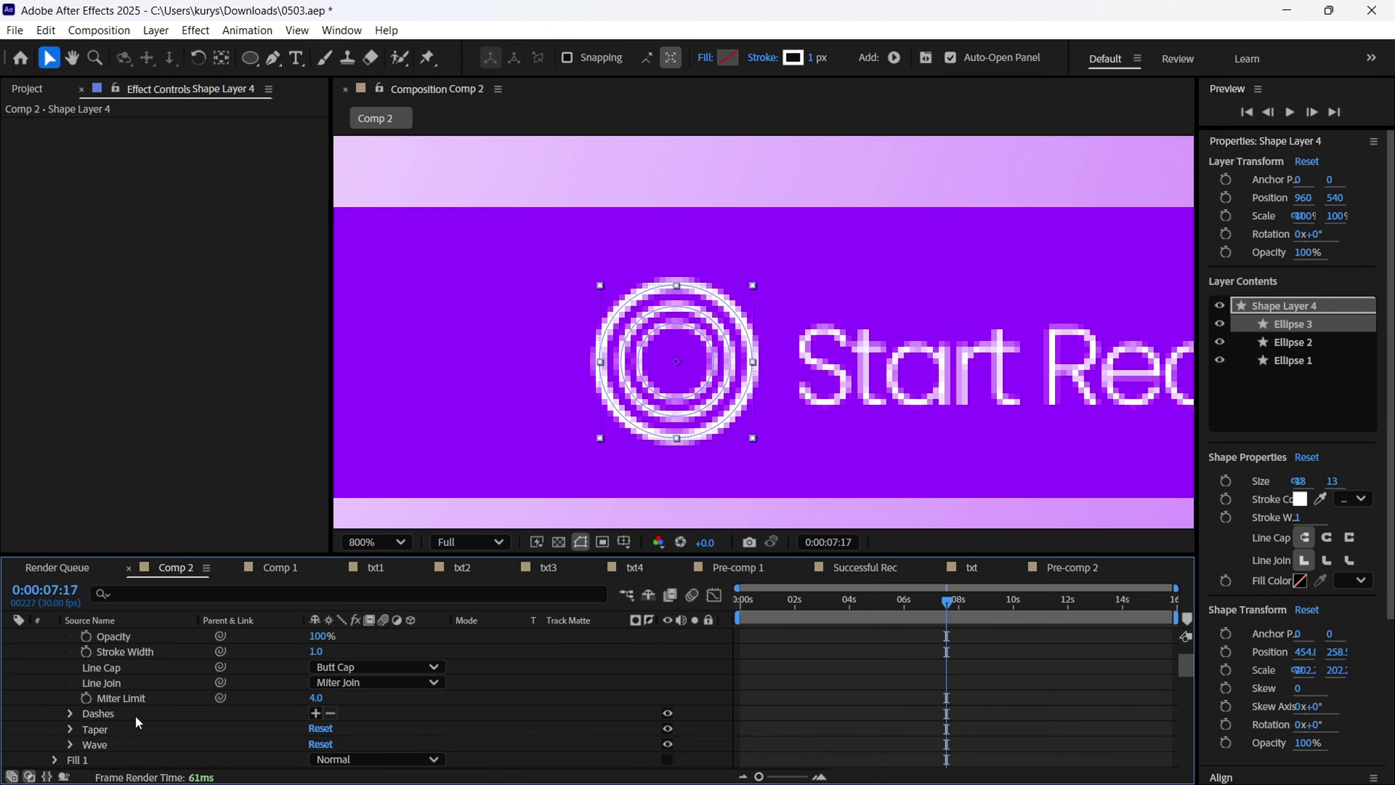
left_click(317, 712)
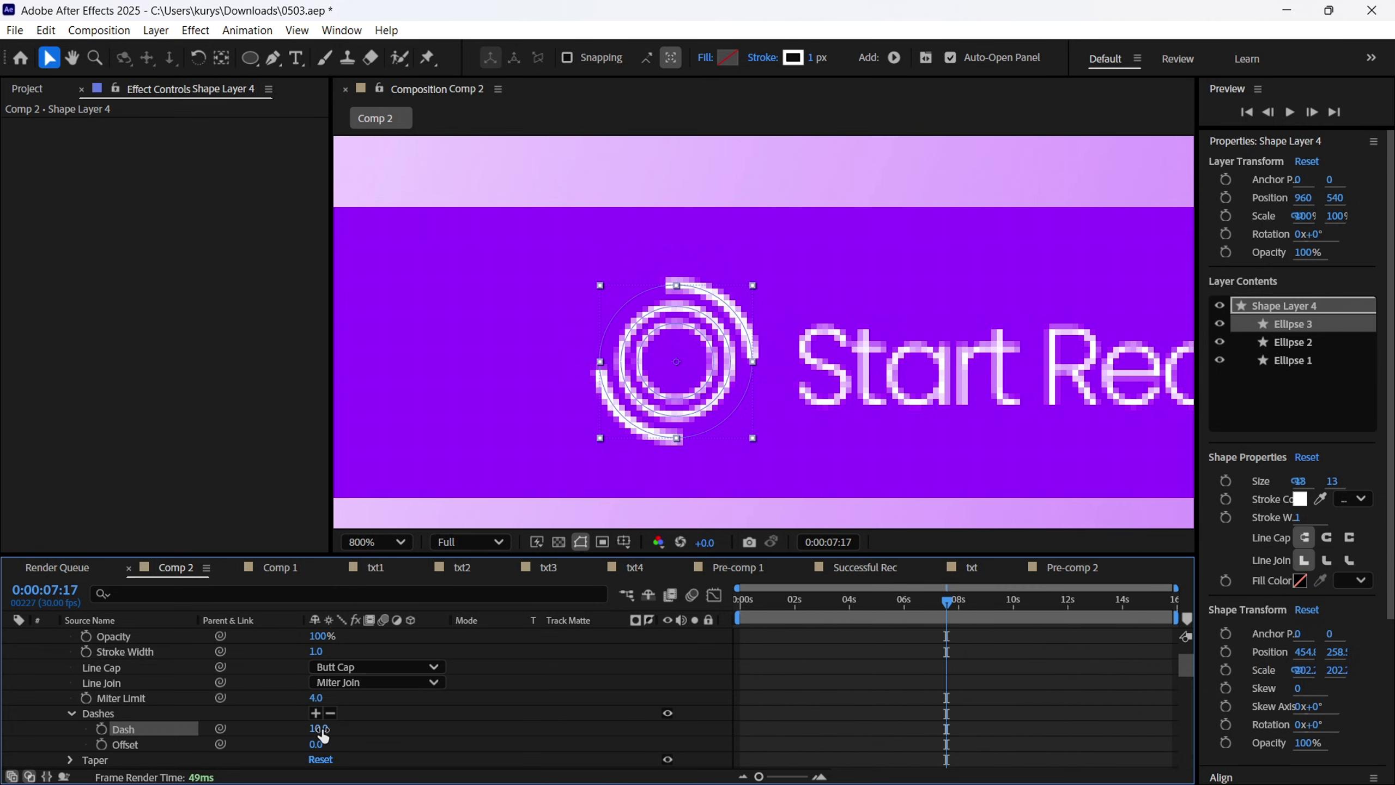
left_click_drag(323, 730, 315, 728)
left_click(398, 738)
scroll(808, 317, "down", 2)
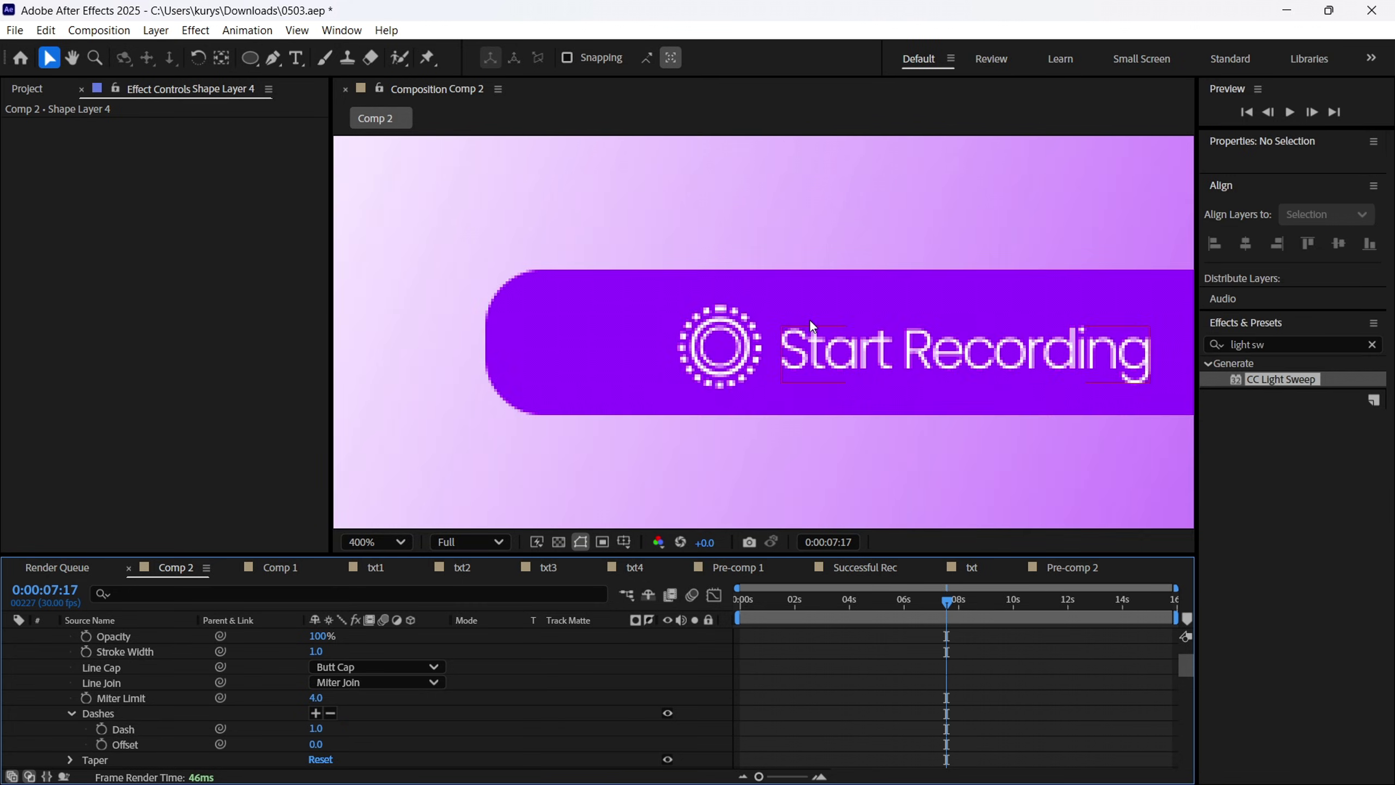
left_click_drag(865, 383, 721, 438)
key("v")
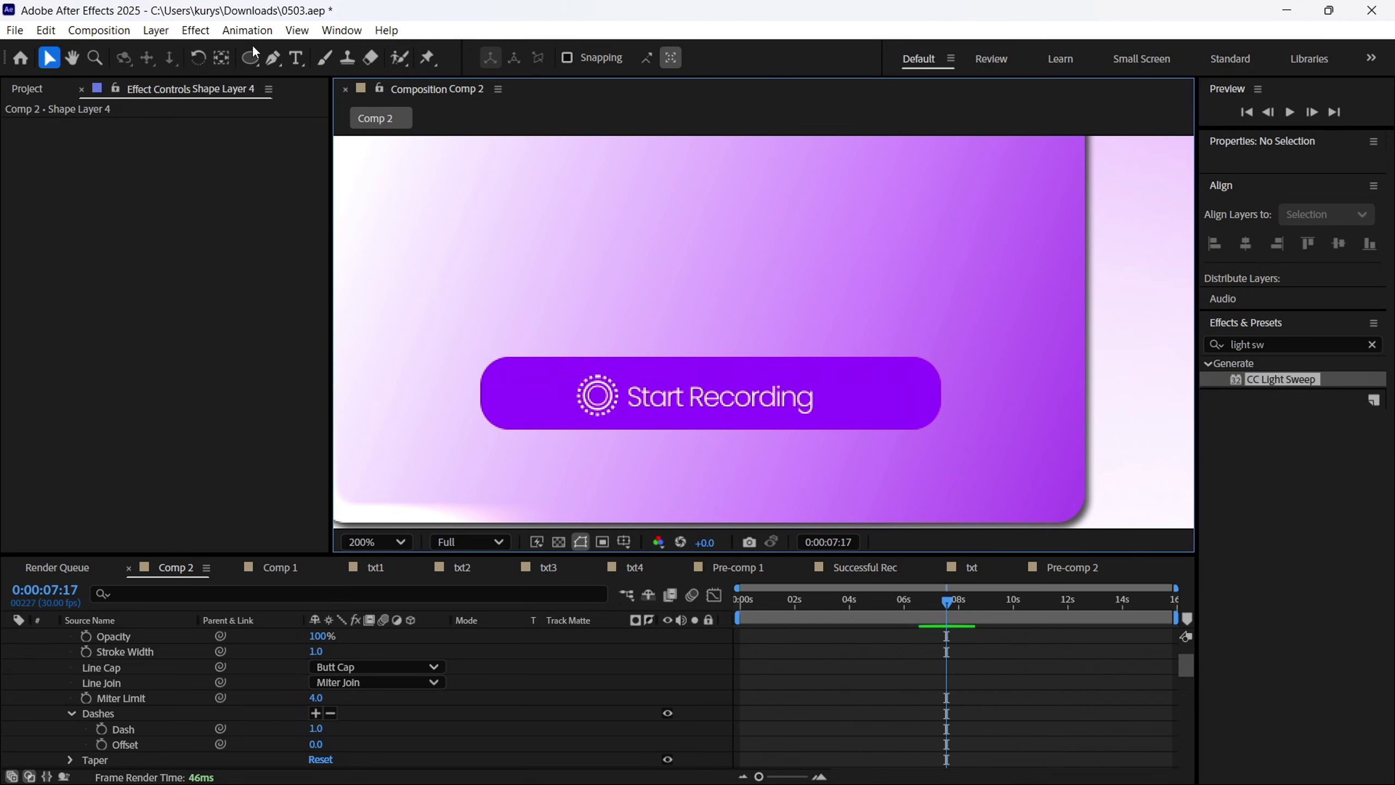
Pre-compose Shape Layer 4, the Start Recording text and Shape Layer 3 as Pre-comp 3, moving all attributes into it.
left_click(609, 393)
scroll(185, 695, "up", 3)
left_click(101, 639)
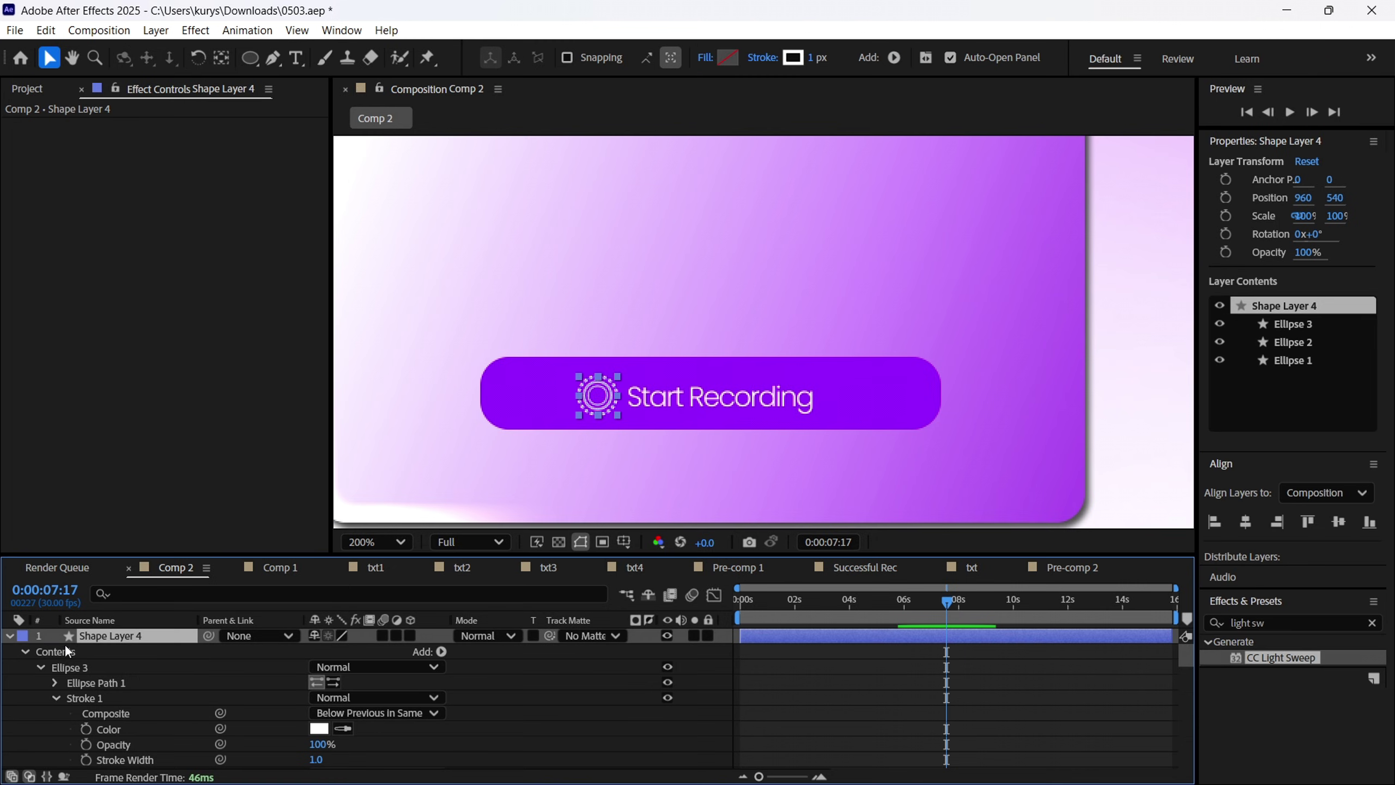
left_click(7, 636)
left_click(122, 664, "shift")
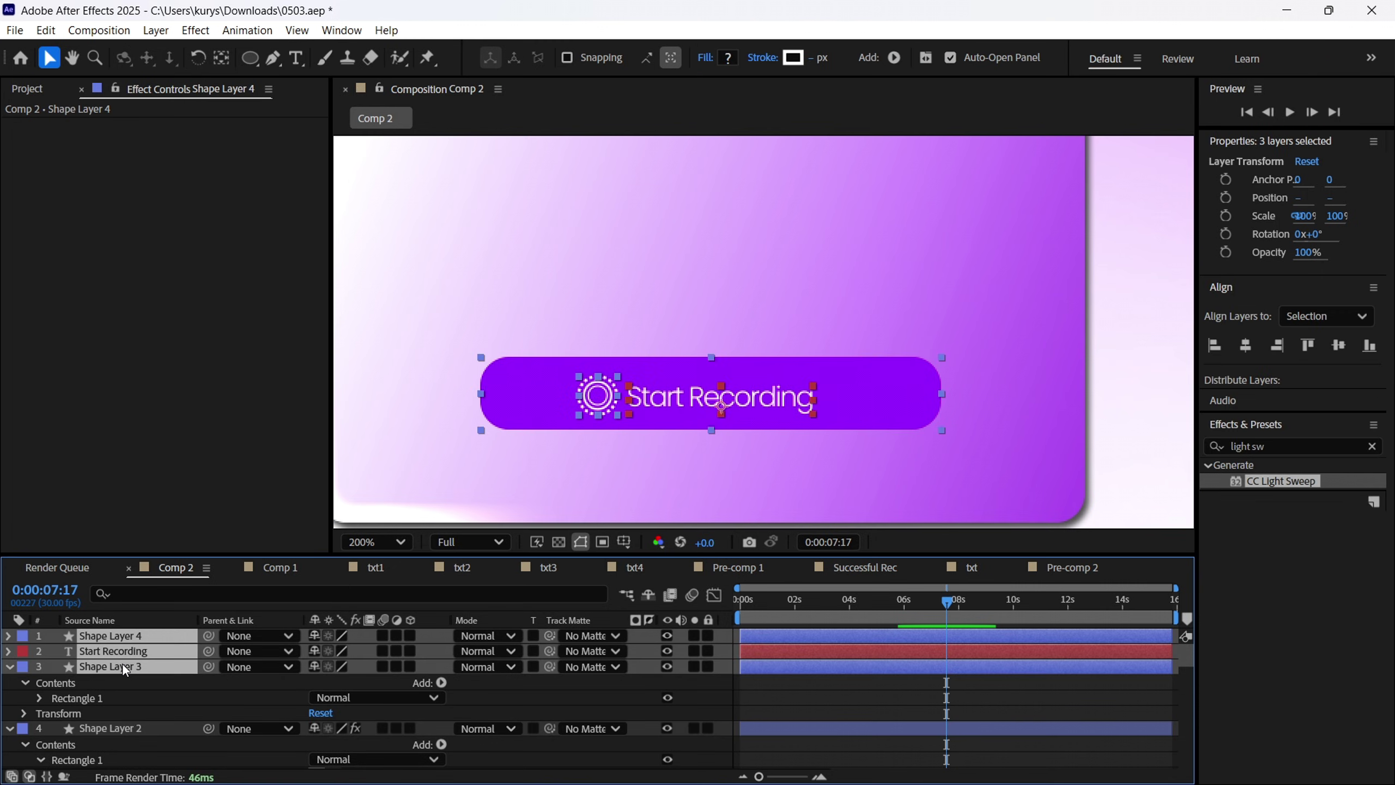
right_click(148, 661)
left_click(237, 537)
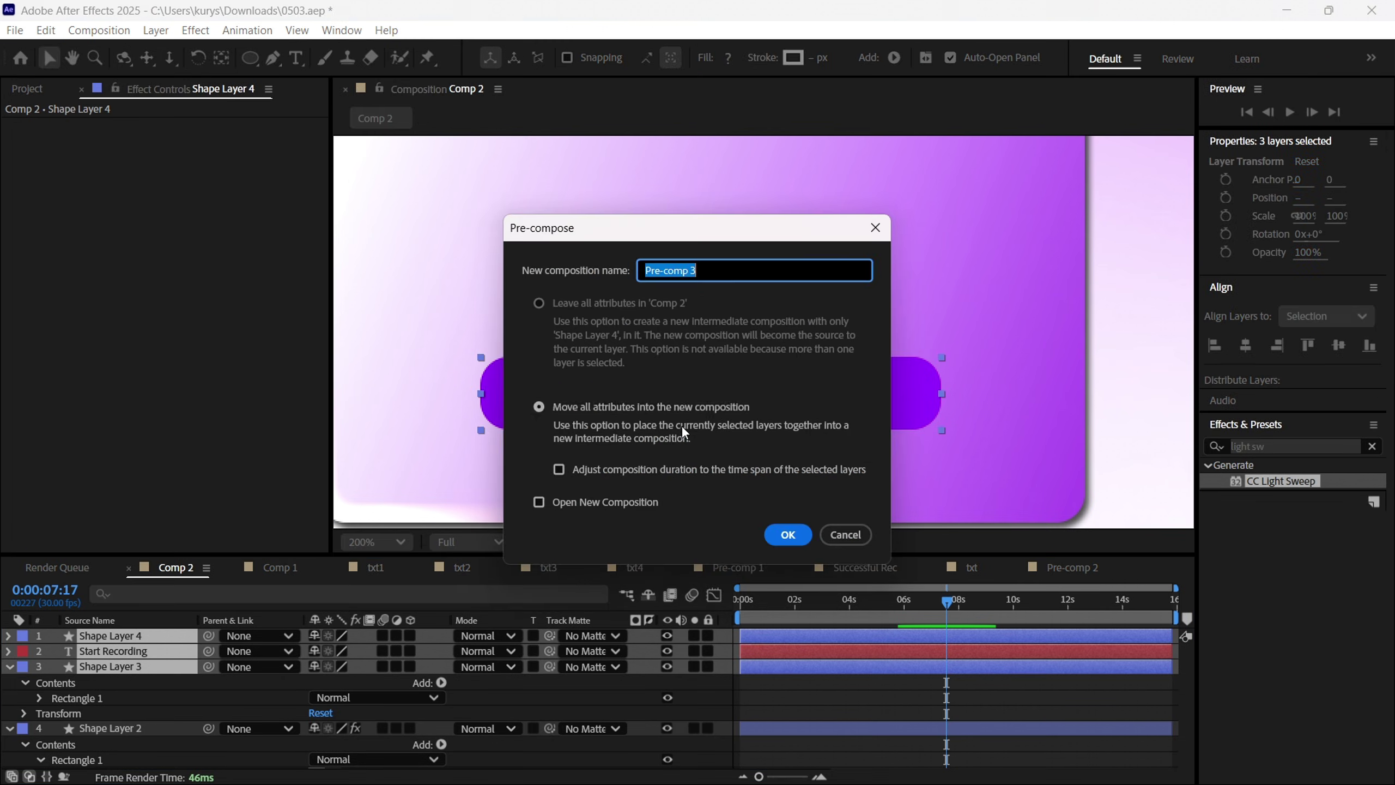
left_click(787, 537)
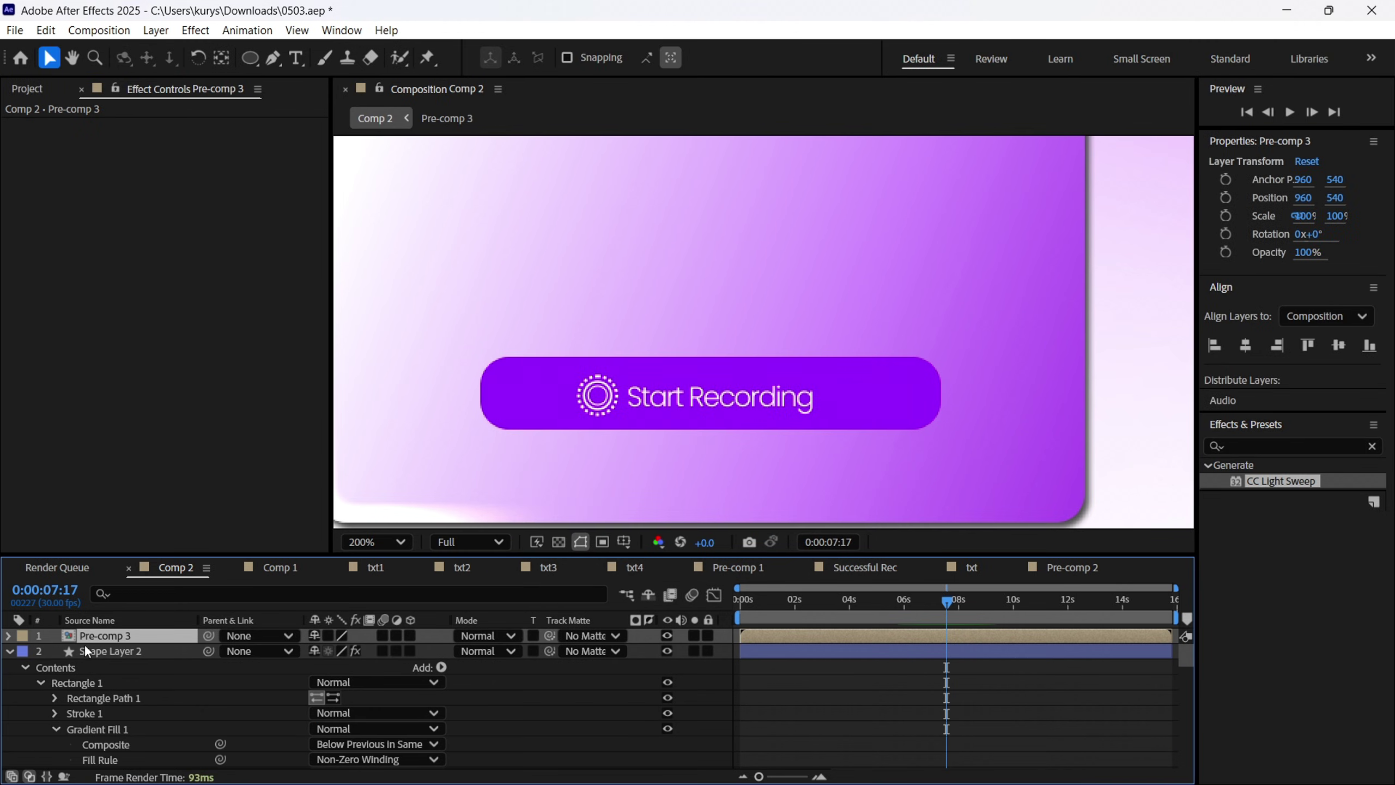
Try scaling Pre-comp 3 down from its current anchor point and undo the scaling.
key("s")
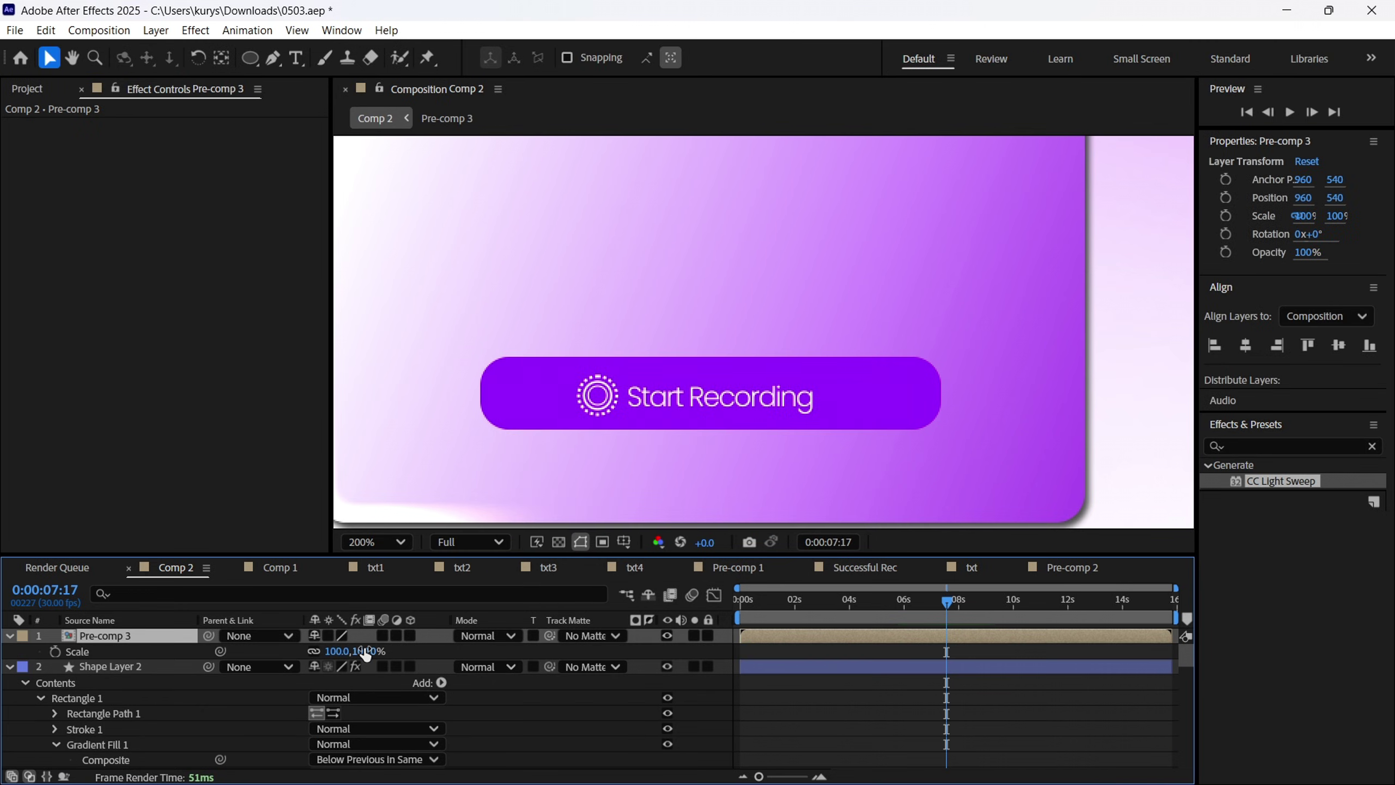
left_click_drag(363, 650, 343, 650)
key("ctrl+z")
Move Pre-comp 3's anchor point to the Start Recording button's centre at about 1486, 798 and scale the layer to 98%.
scroll(571, 300, "down", 1)
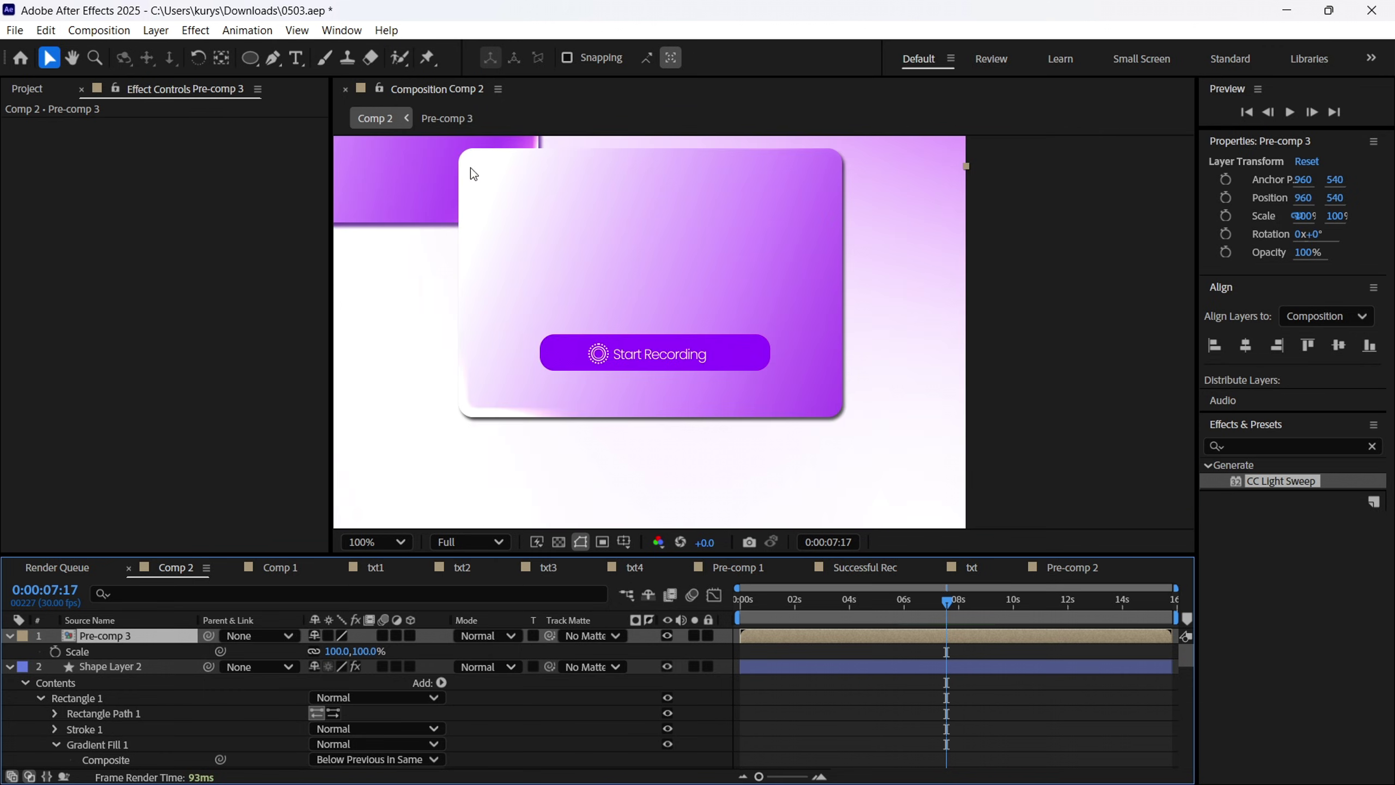
left_click(221, 57)
left_click_drag(643, 257, 788, 360)
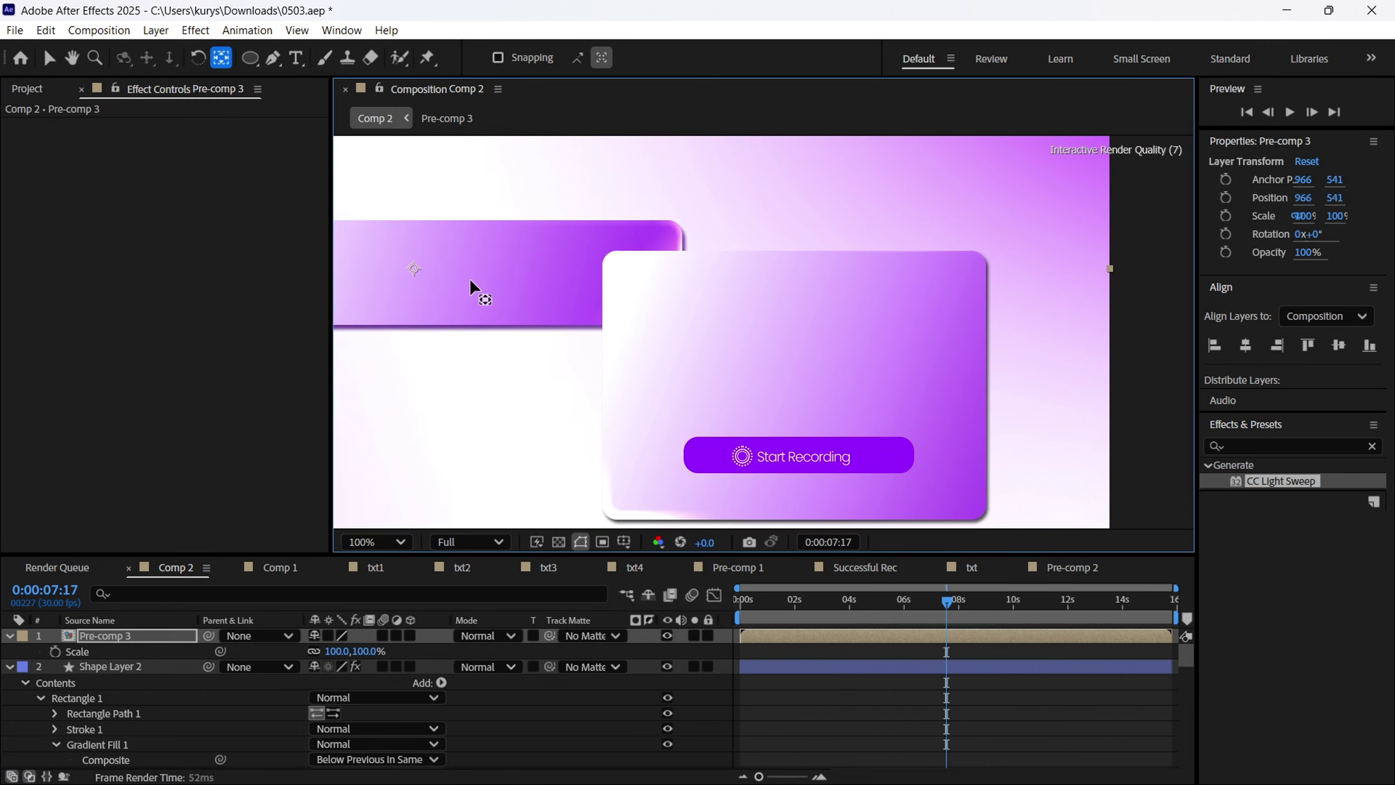
left_click_drag(412, 268, 770, 409)
scroll(810, 463, "up", 1)
key("y")
mouse_move(371, 651)
left_mouse_down()
mouse_move(307, 651)
mouse_move(351, 651)
left_mouse_up()
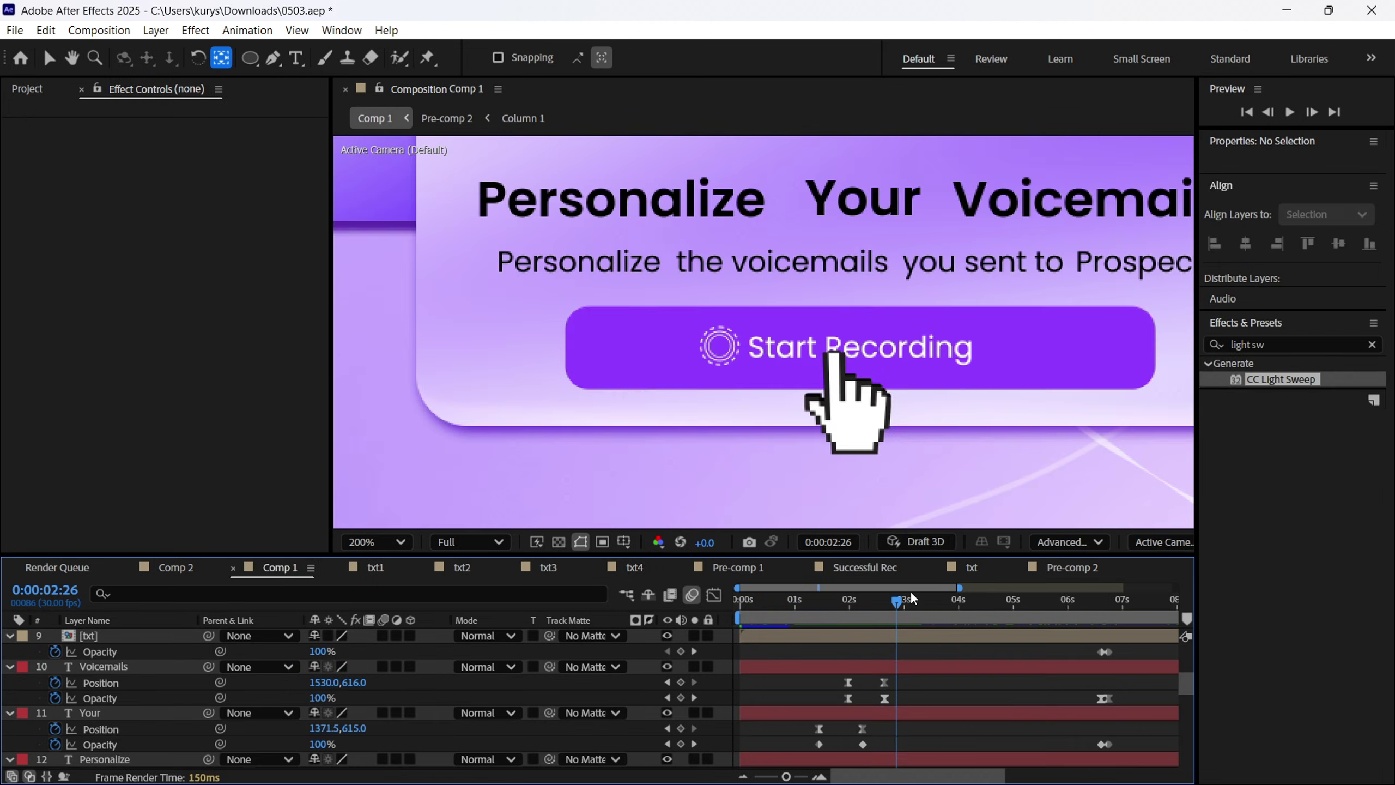
Examine in Comp 1 how the hand cursor and Start Recording button animate between about 3:11 and 3:21.
left_click_drag(897, 600, 925, 602)
key("v")
left_click(868, 420)
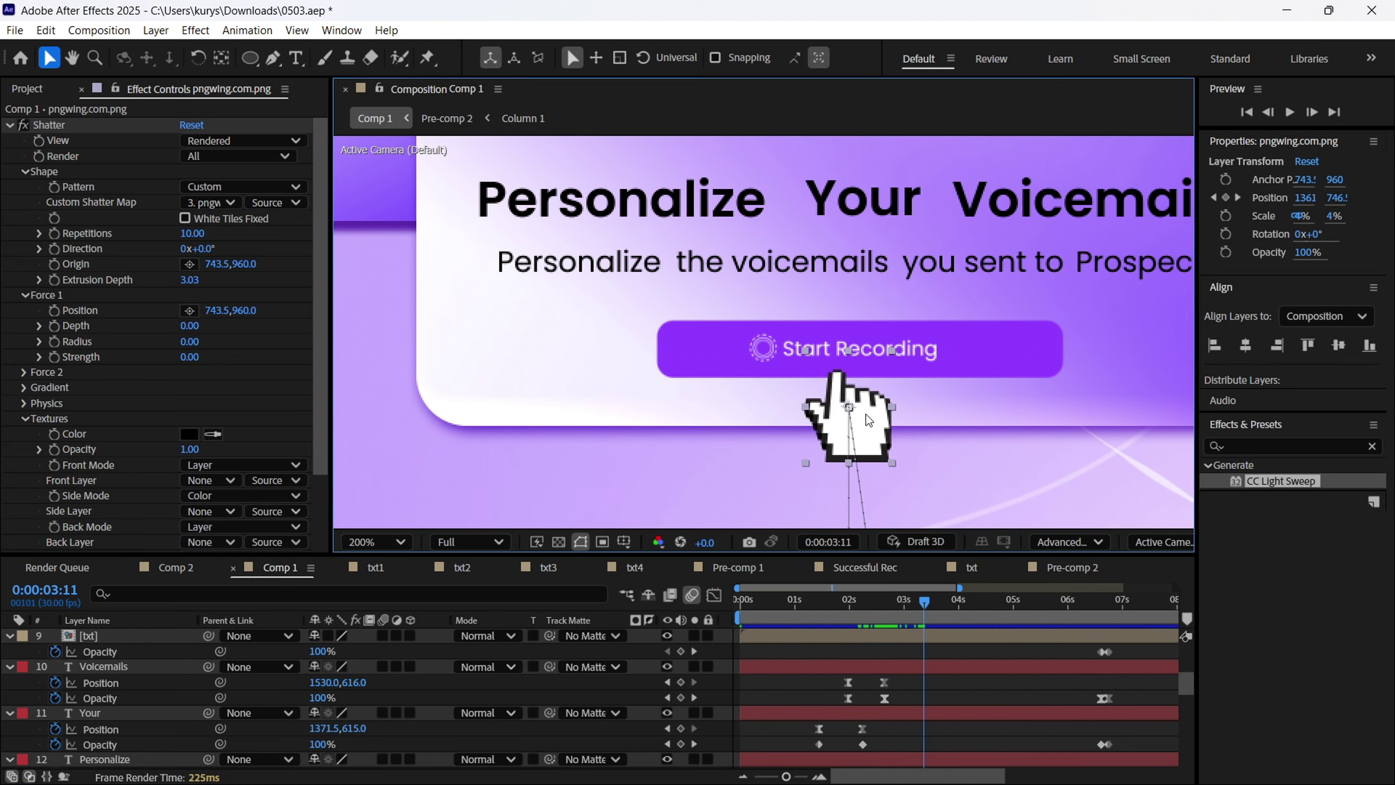
left_click_drag(948, 386, 841, 387)
left_click(930, 603)
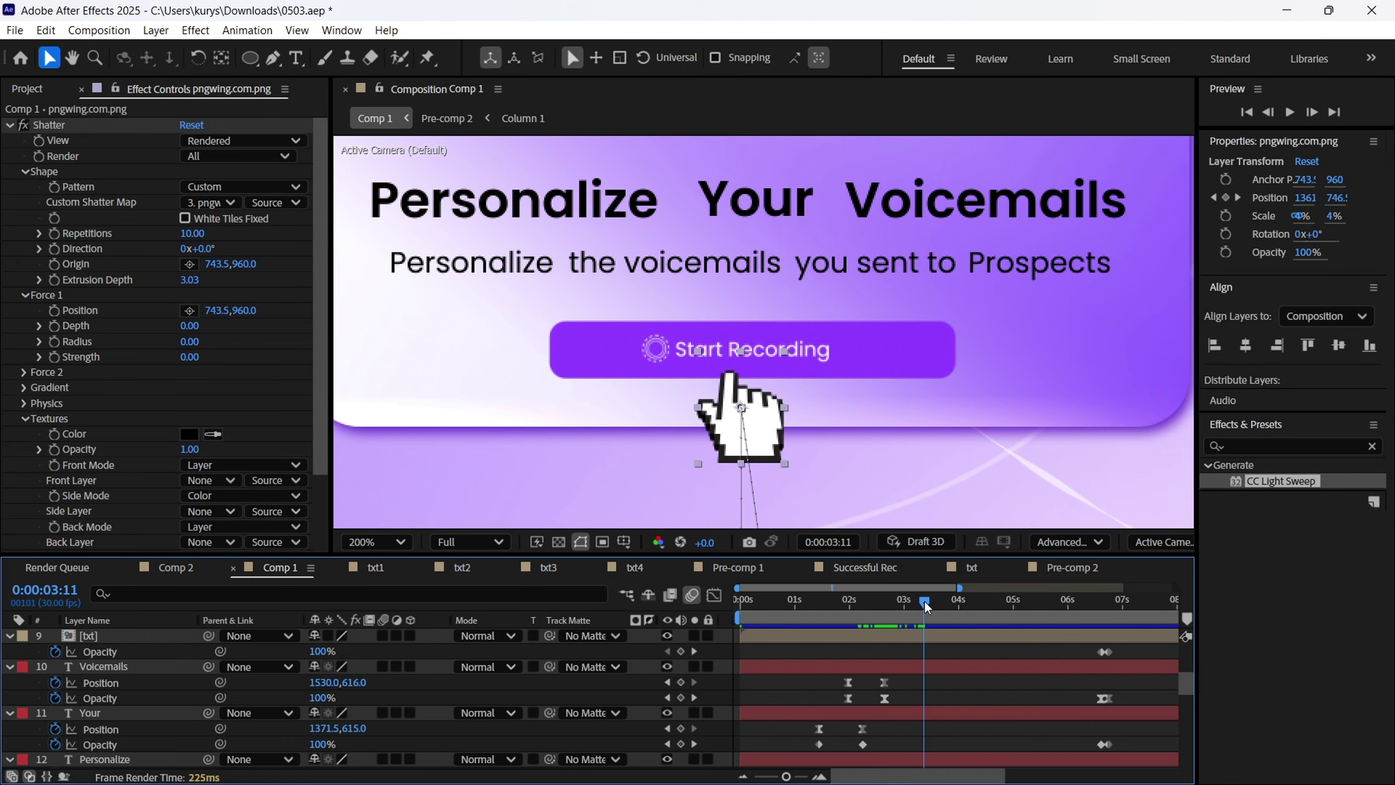
left_click_drag(931, 604, 944, 607)
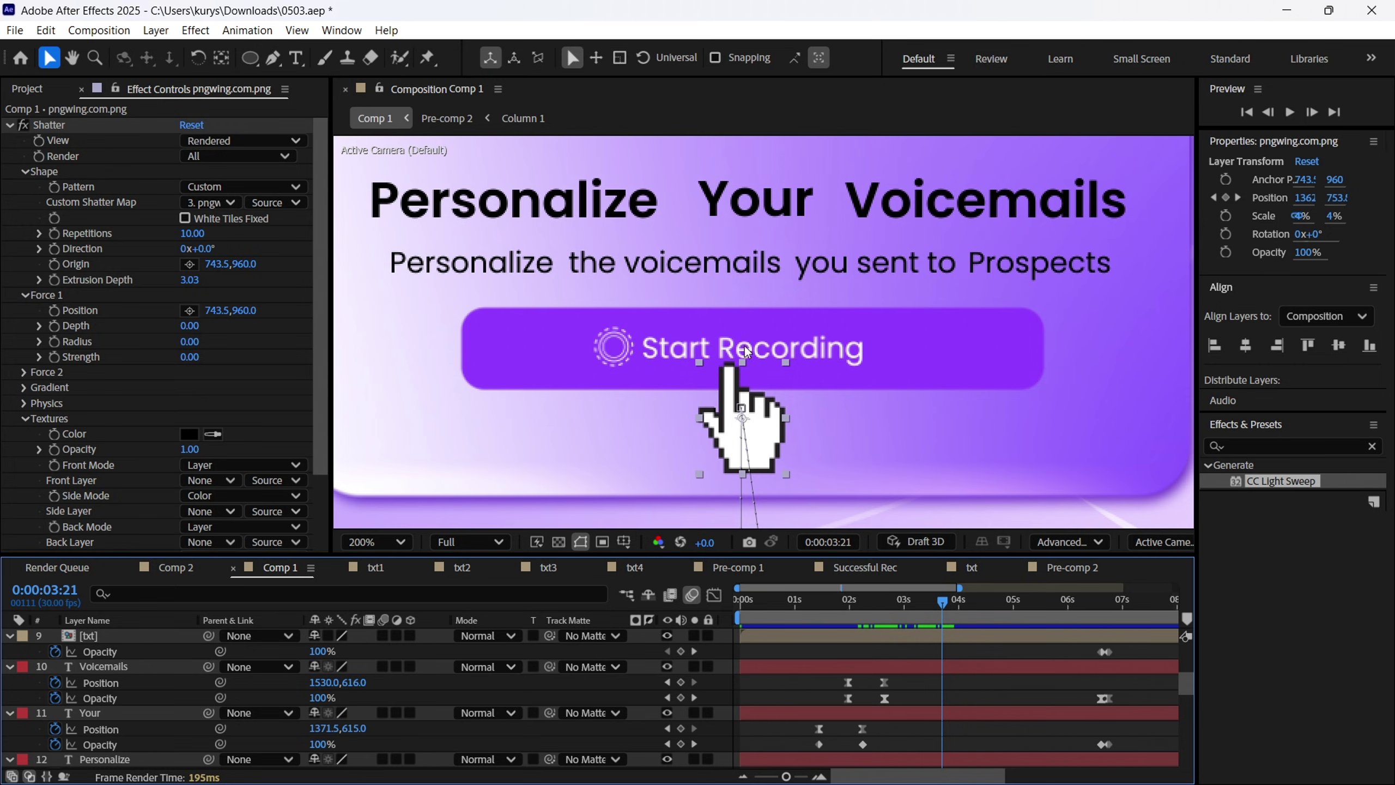
left_click_drag(939, 608, 925, 604)
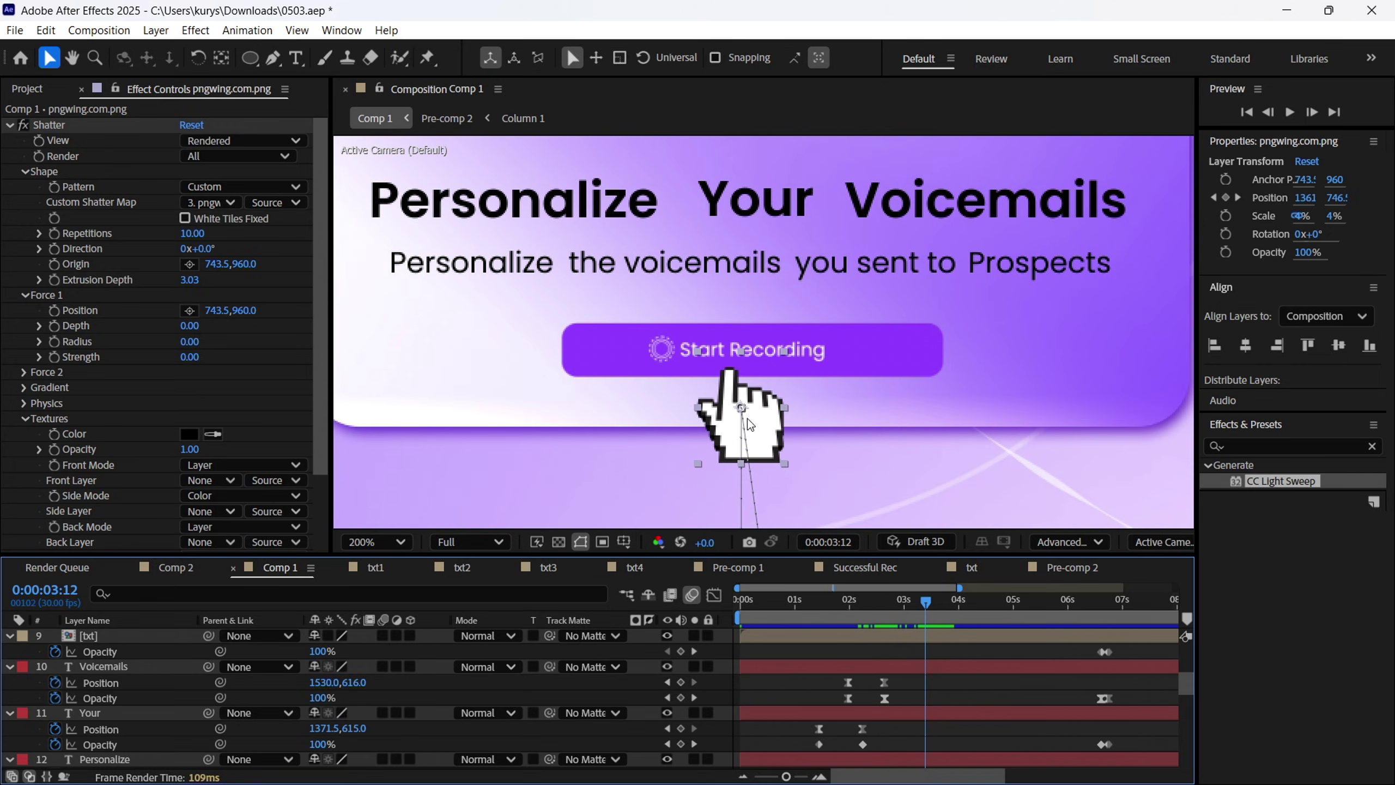
left_click(167, 574)
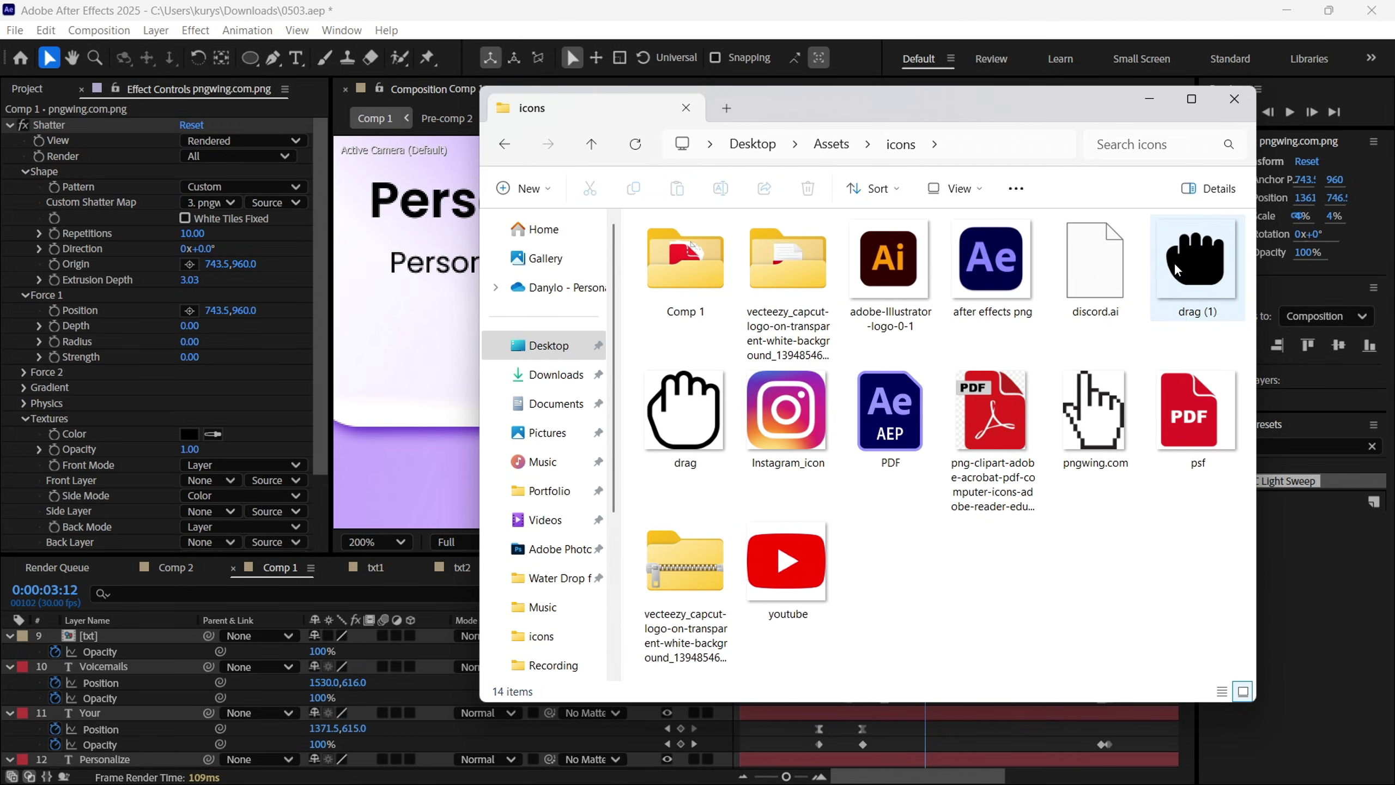
Bring the pngwing.com hand cursor image from the icons folder into Comp 1 as the top layer.
left_click(1181, 269)
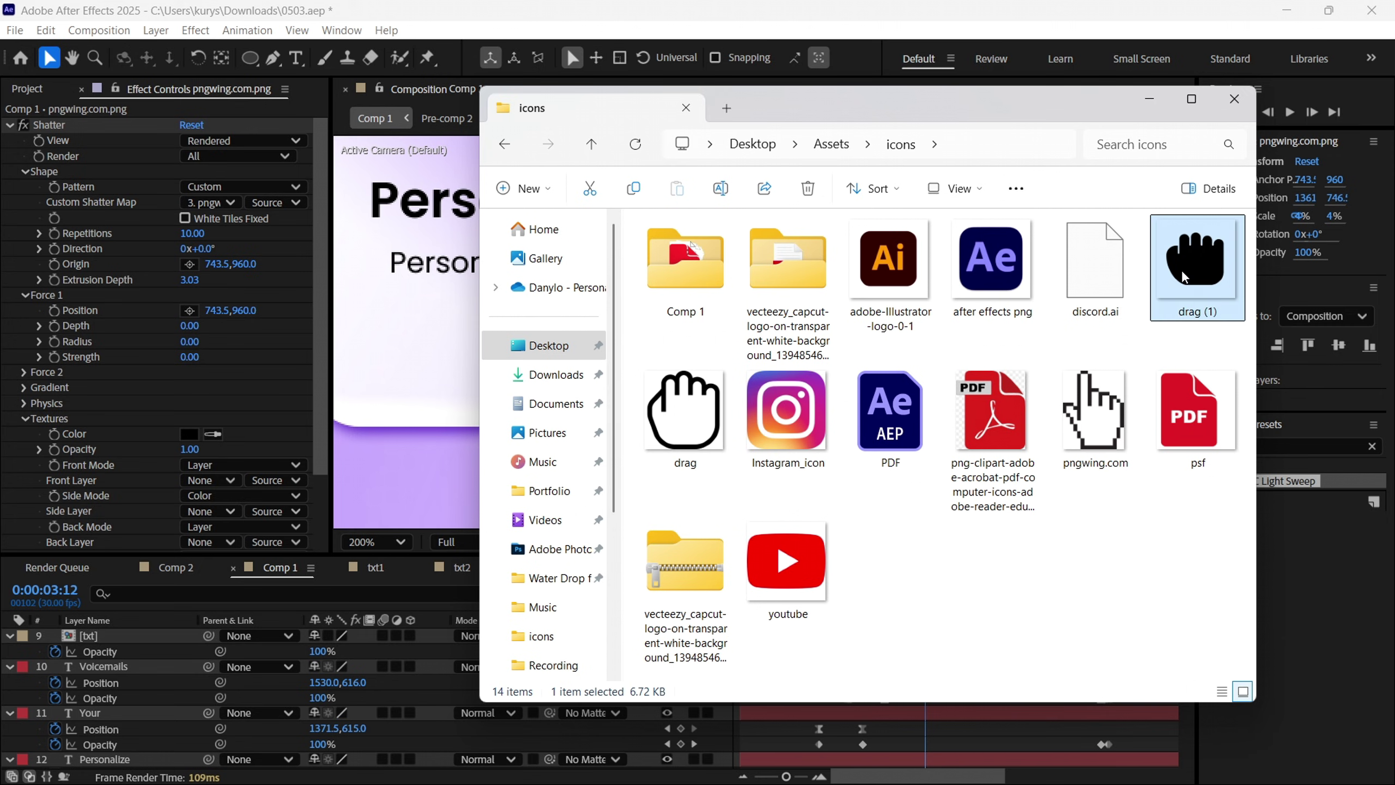
left_click(1101, 387)
left_click_drag(1082, 111, 1002, 144)
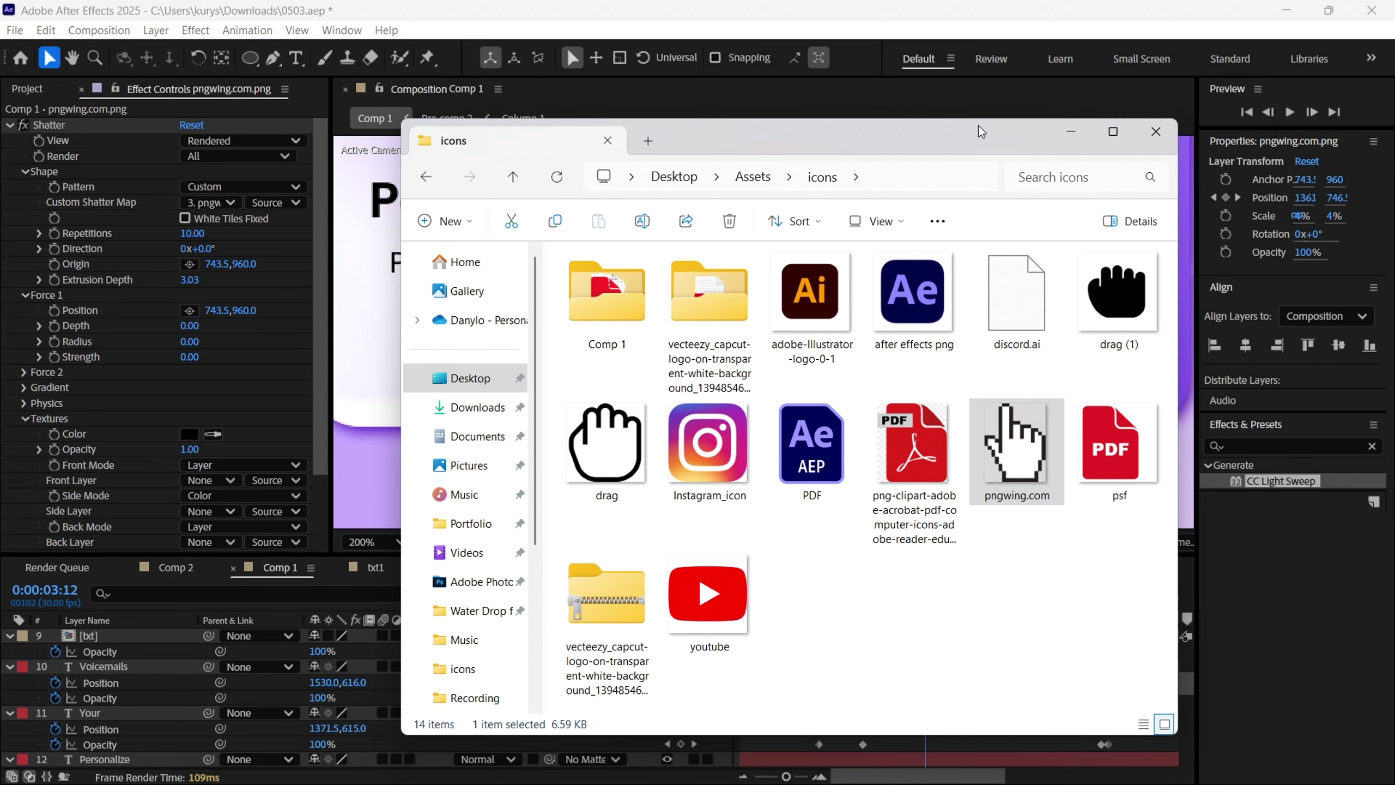
left_click_drag(981, 121, 1049, 301)
left_click(1067, 657)
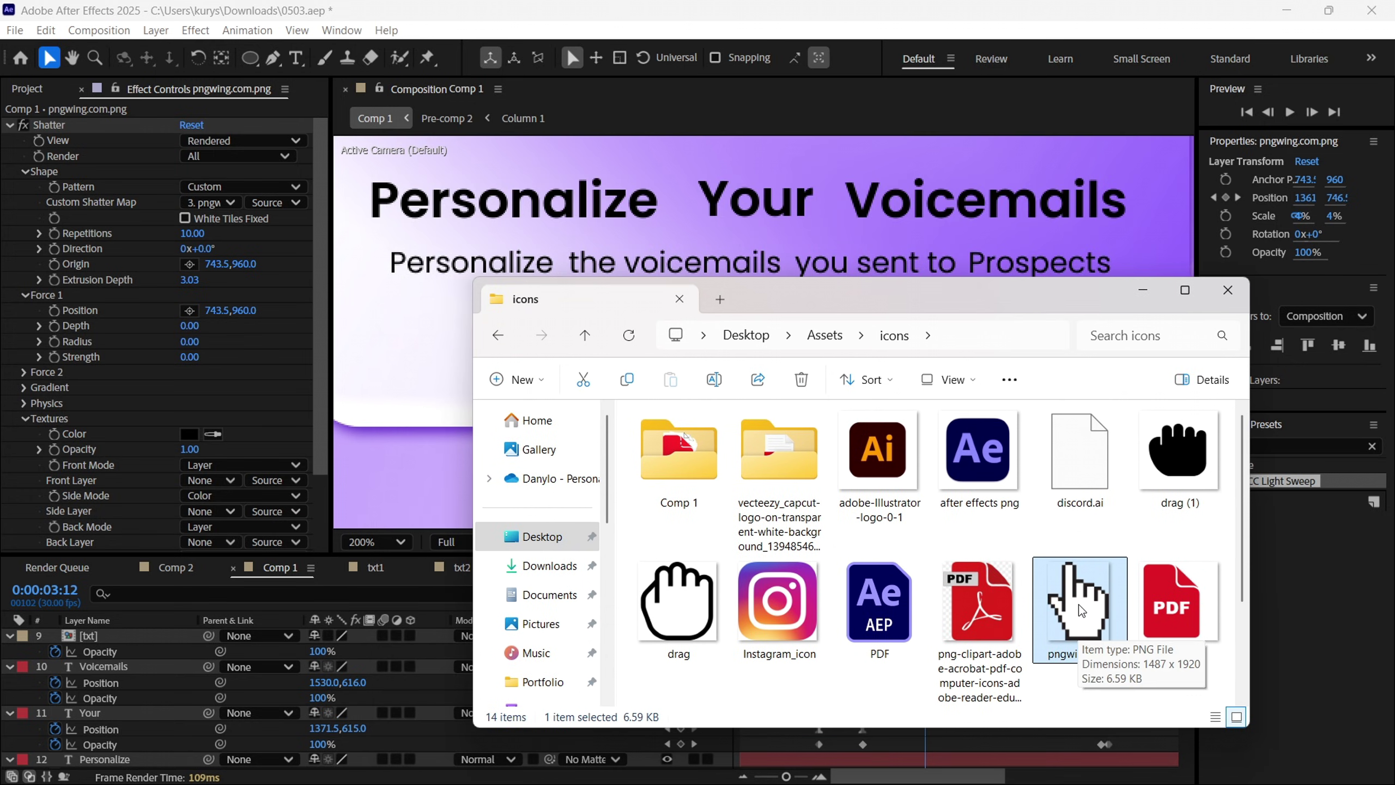
left_click_drag(1079, 594, 165, 659)
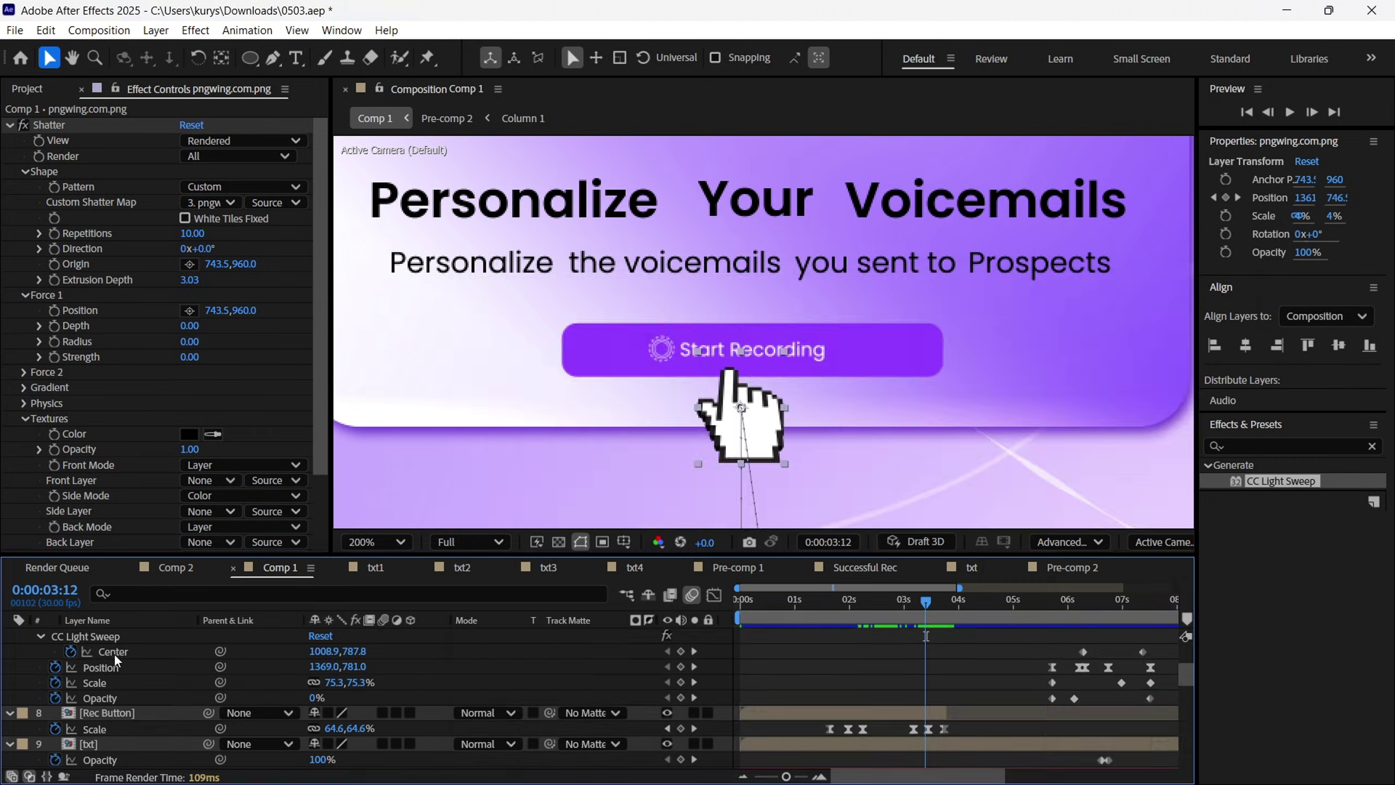
Scale the new hand cursor layer to 29% and place it at about 454, 602.
left_click_drag(336, 652, 304, 652)
scroll(579, 359, "up", 2)
left_click_drag(961, 267, 869, 308)
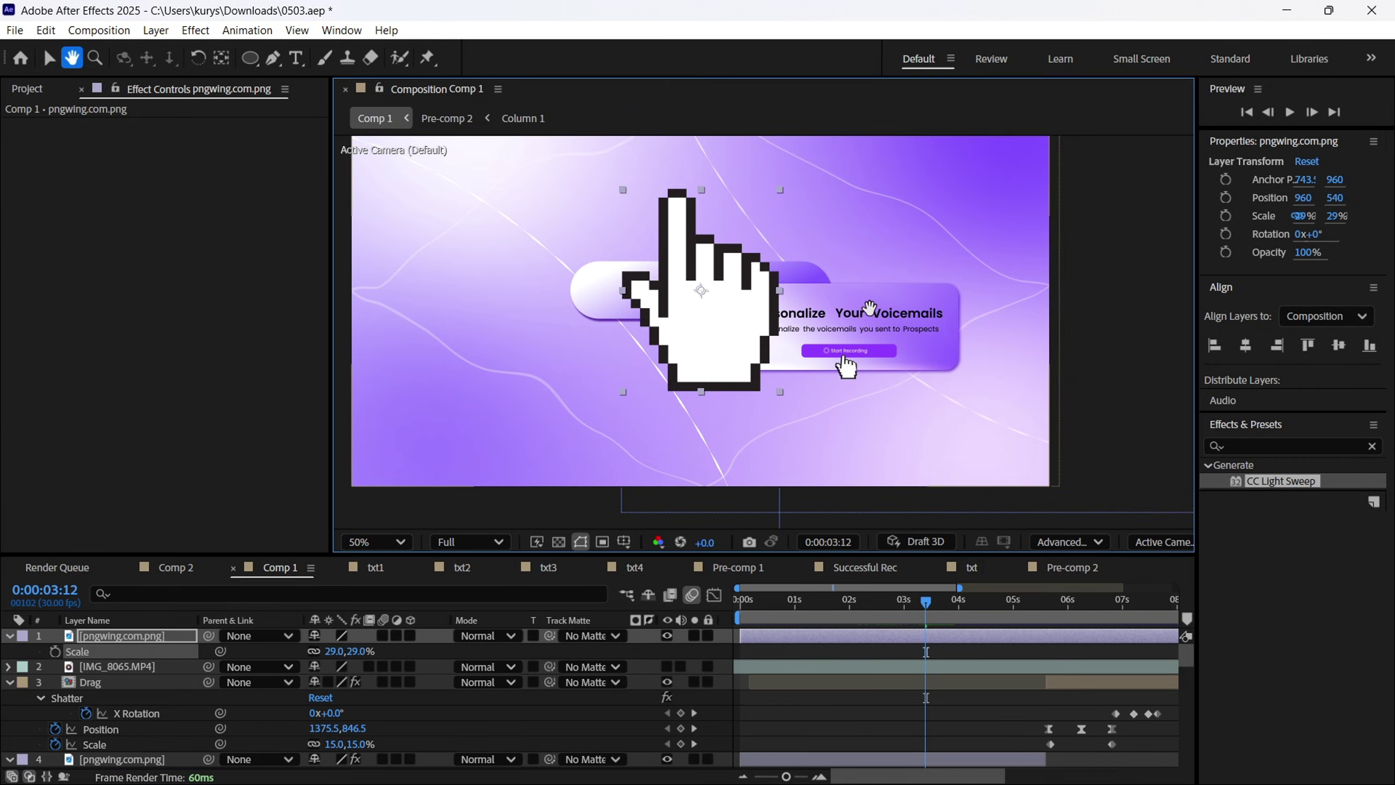
left_click_drag(720, 318, 541, 347)
Apply the Shatter effect to the new hand cursor layer and set its view to Rendered.
left_click(1296, 438)
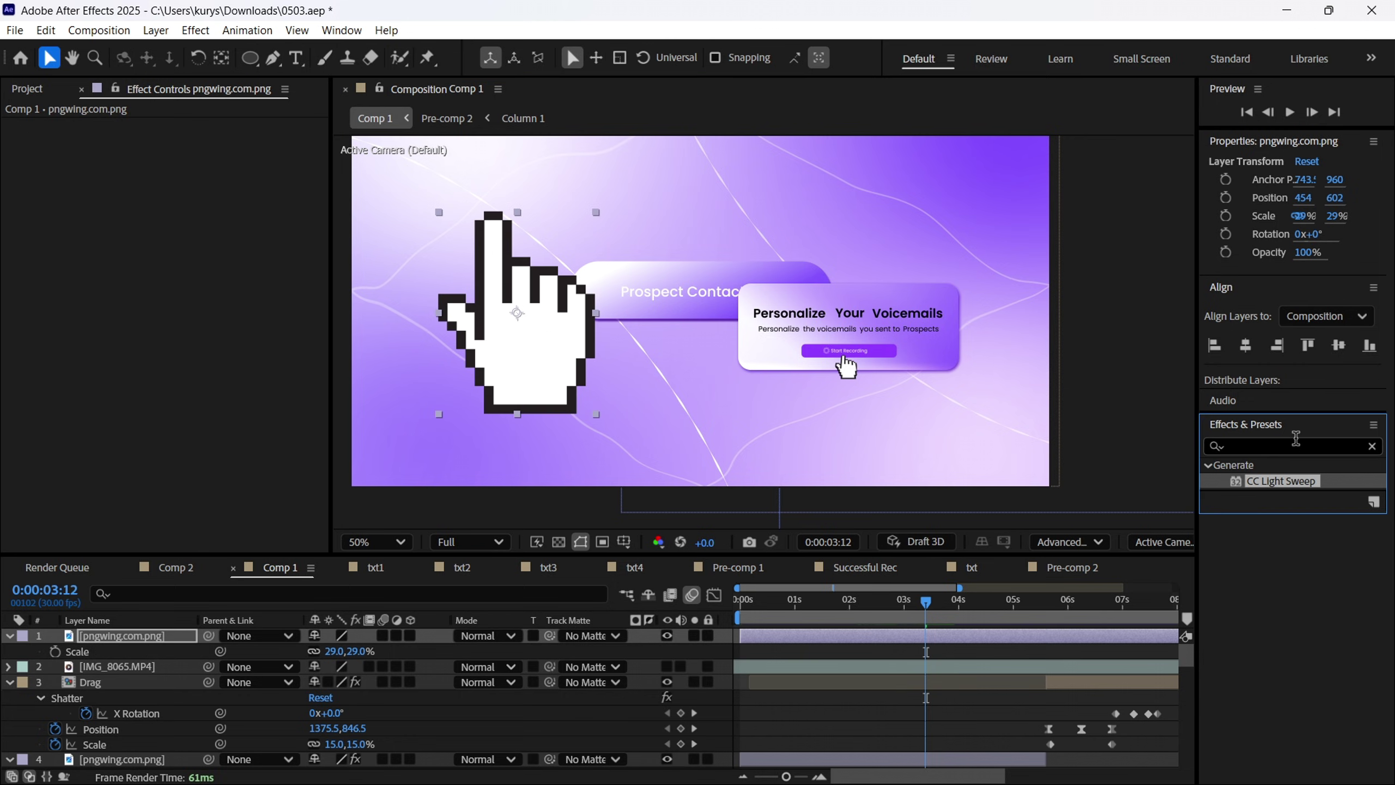
type("shatter")
double_click(1262, 481)
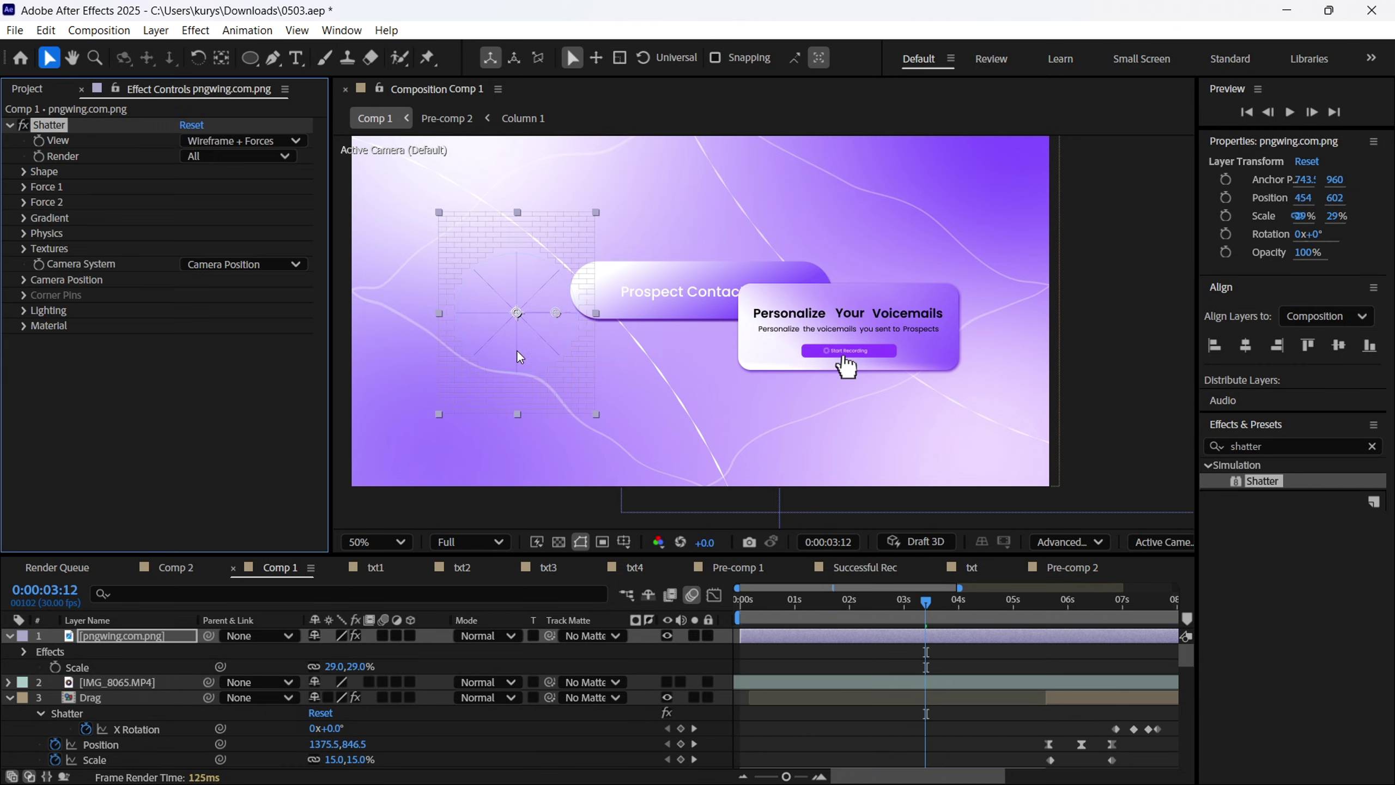
left_click(243, 141)
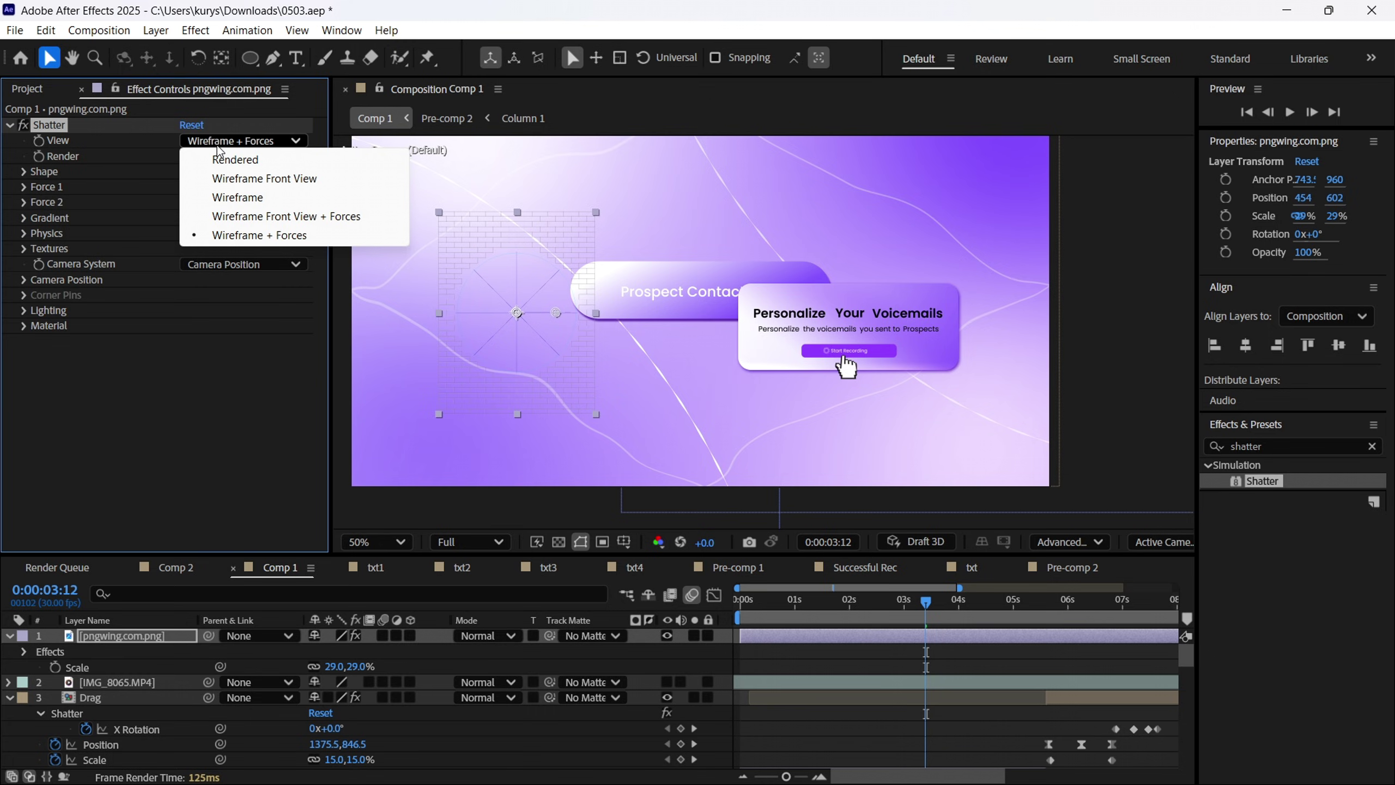
left_click(231, 160)
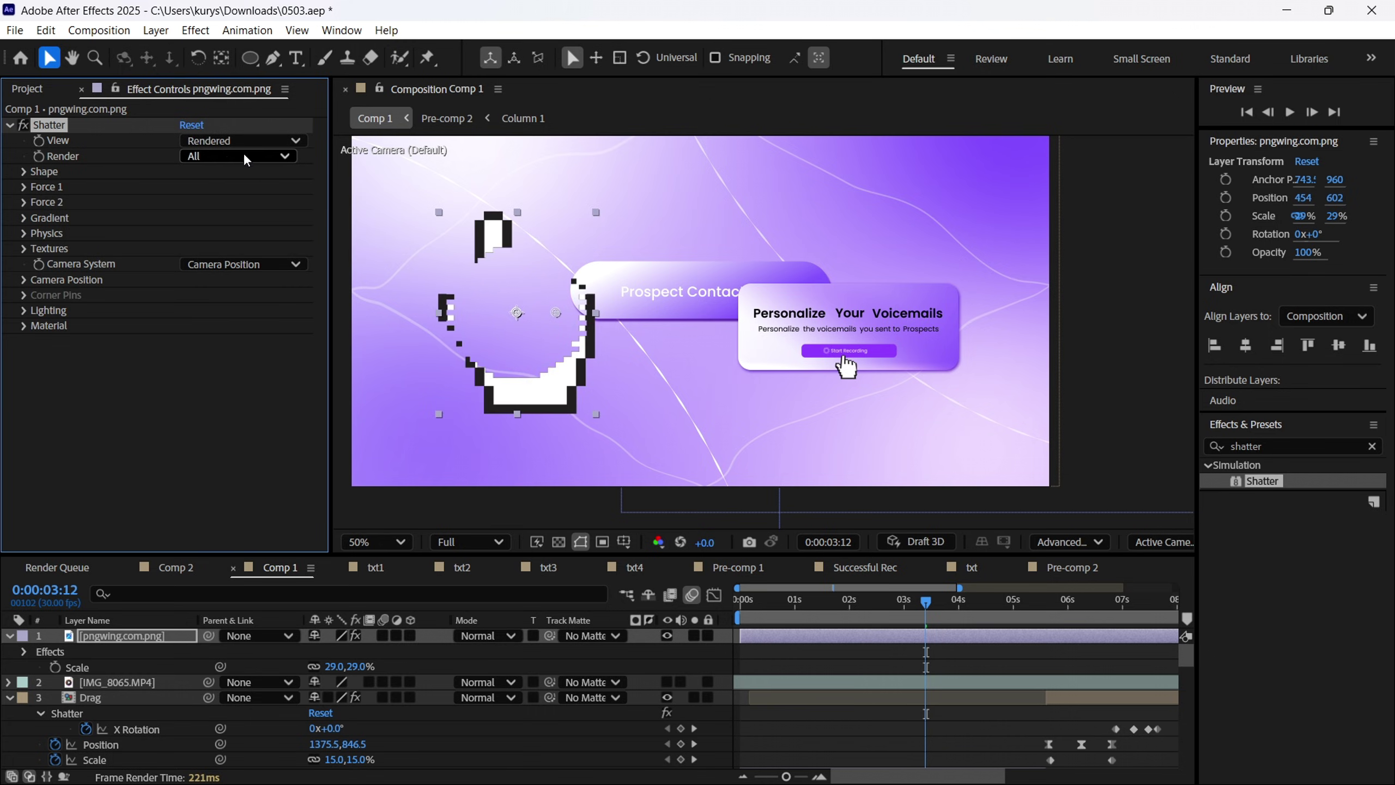
Set Shatter's pattern to Custom with layer 1, pngwing.com.png, as the shatter map, and move the hand to about 510, 544.
left_click_drag(451, 287, 484, 291)
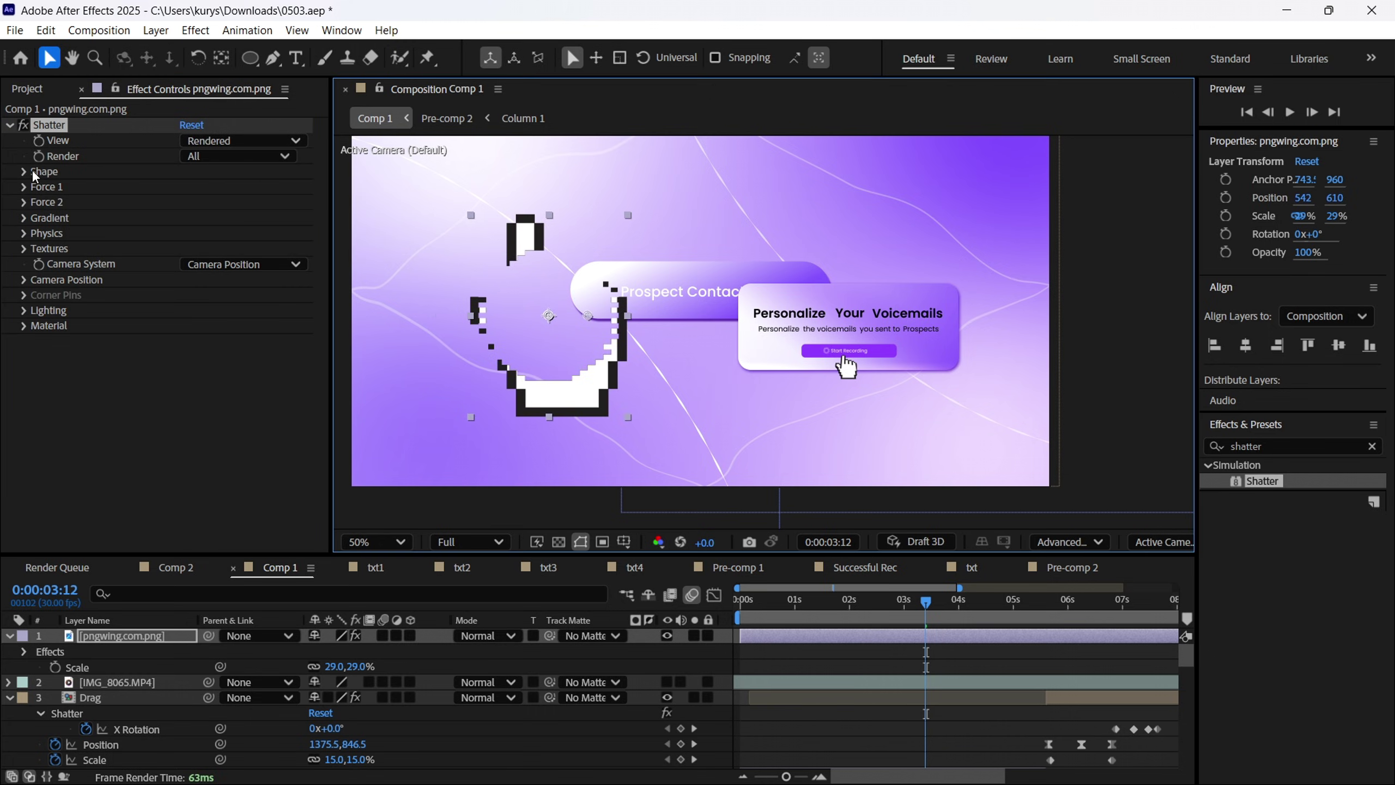
left_click(24, 171)
left_click(241, 186)
left_click(220, 205)
left_click(210, 202)
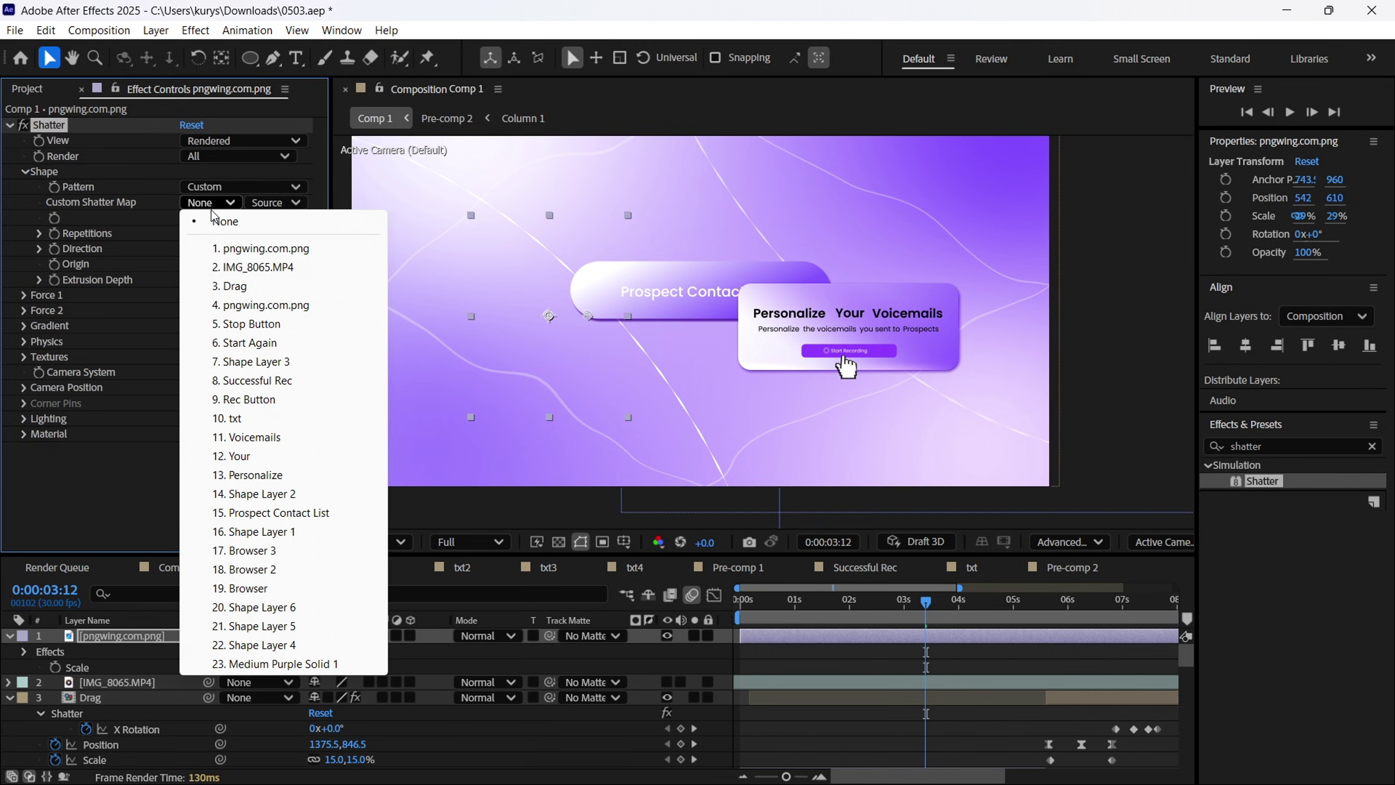
left_click(244, 248)
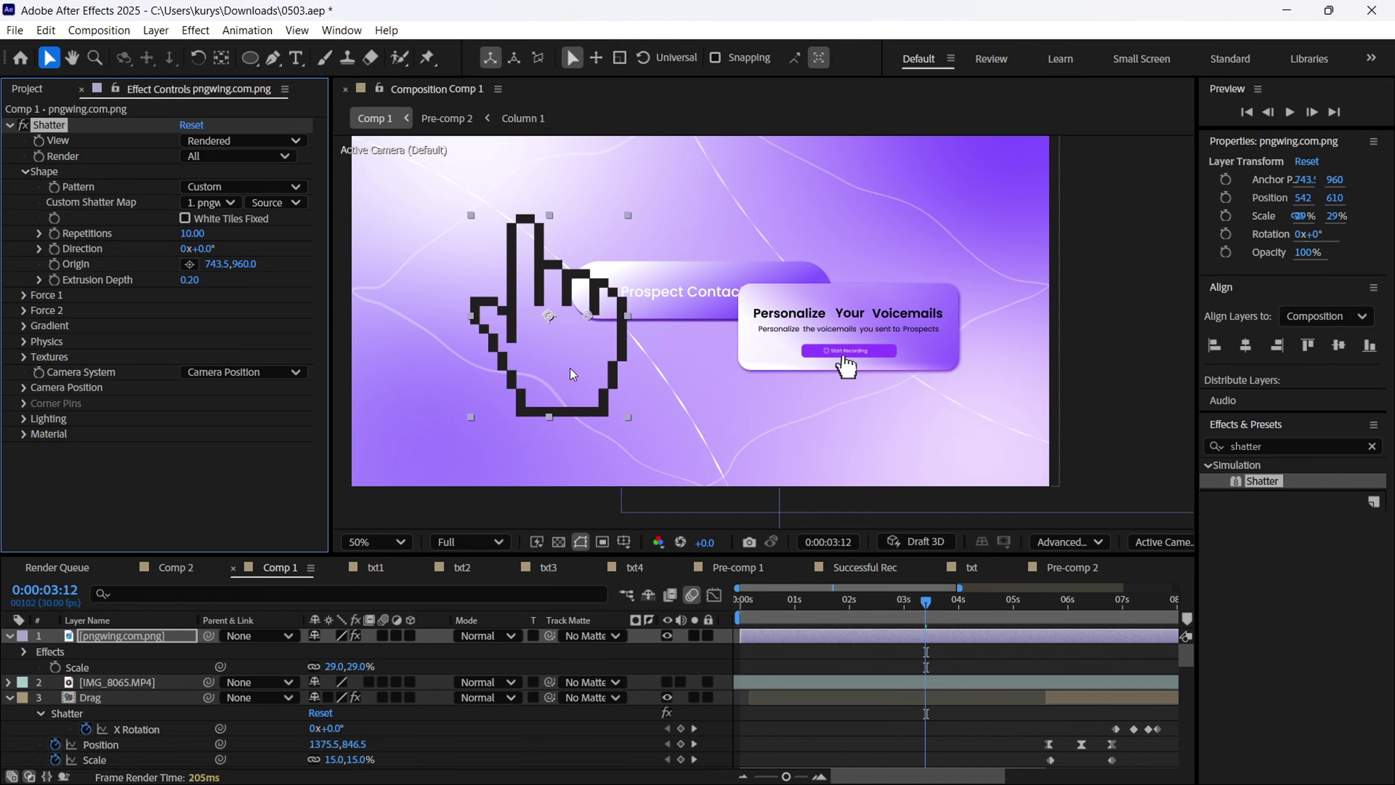
left_click_drag(575, 375, 563, 349)
left_click(211, 202)
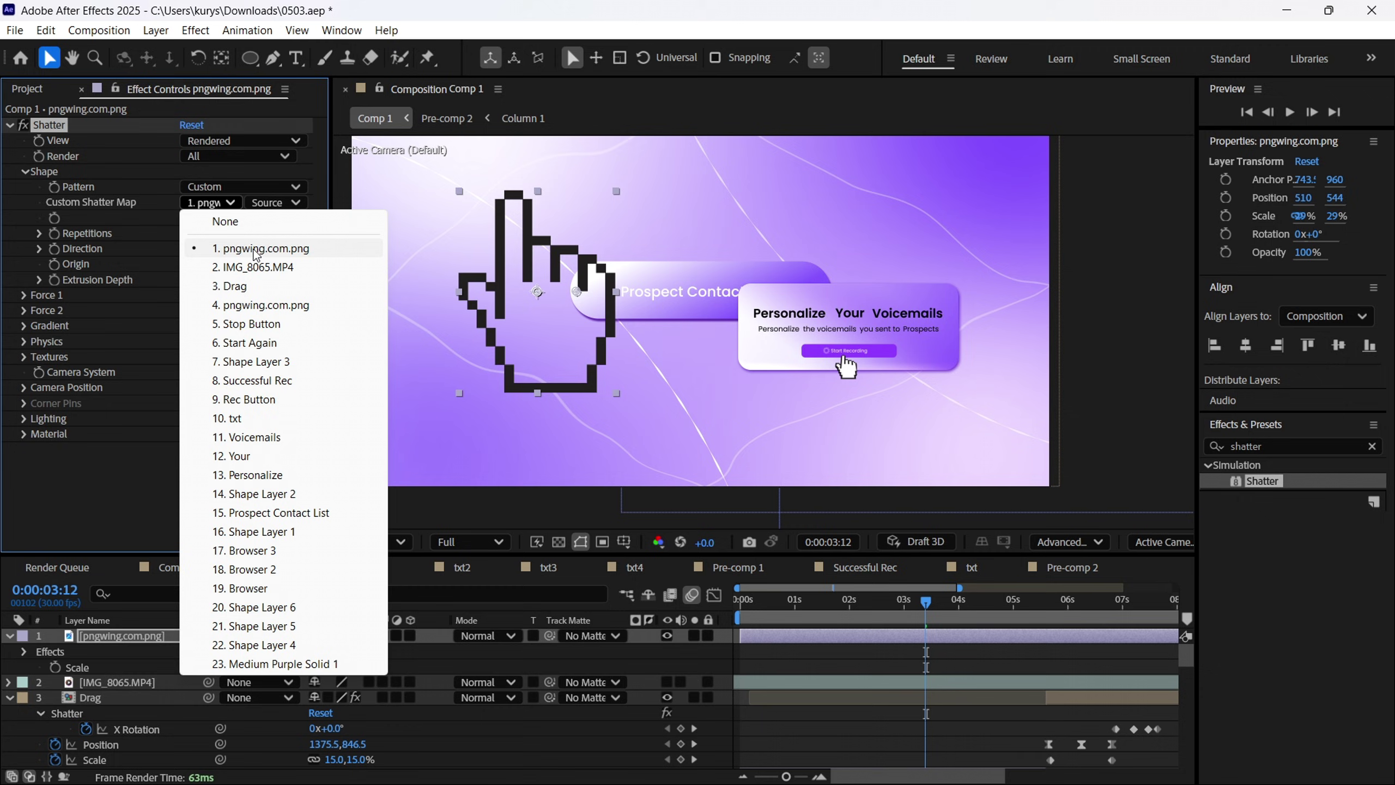
left_click(223, 255)
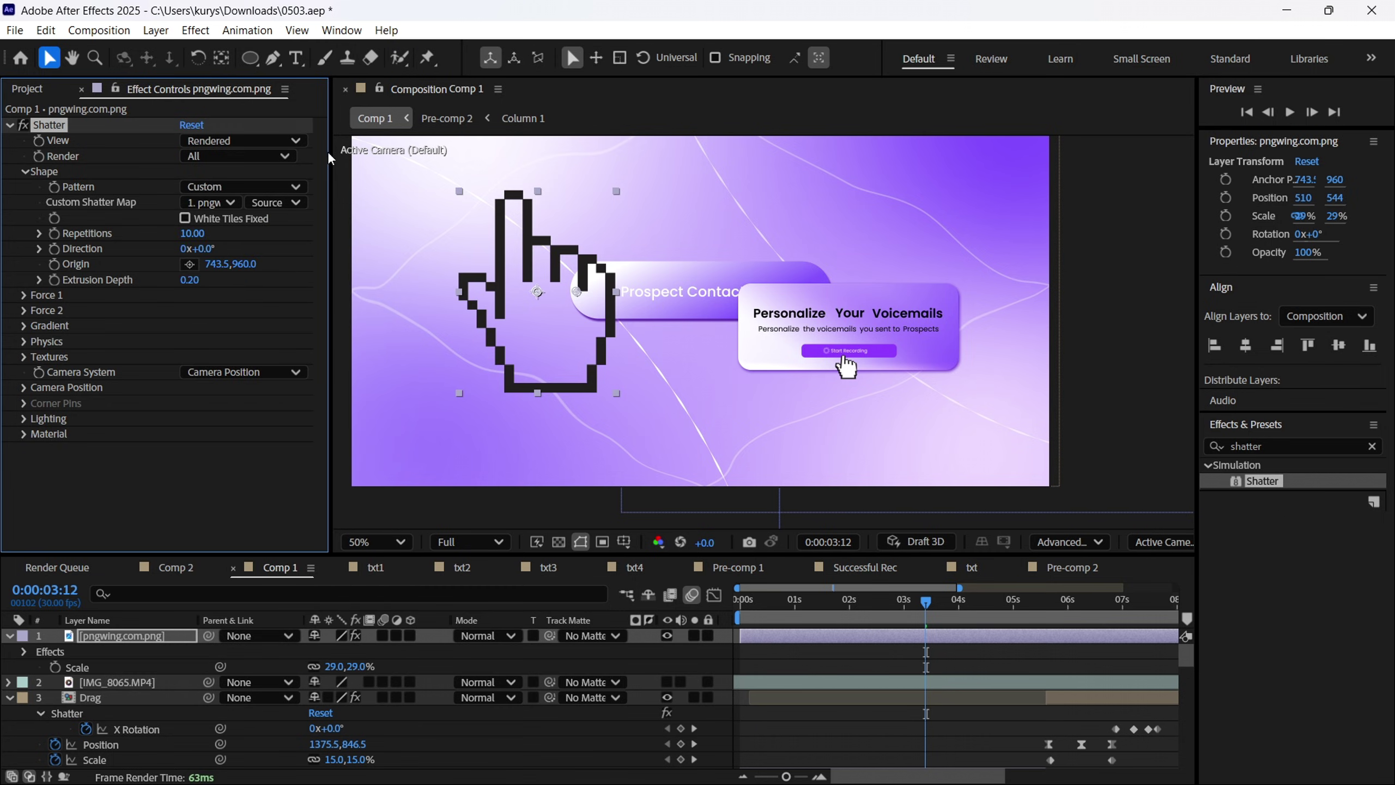
Set the depth, radius and strength of Shatter's Force 1 all to 0 on the new hand layer.
left_click(24, 295)
left_click(189, 324)
type("0")
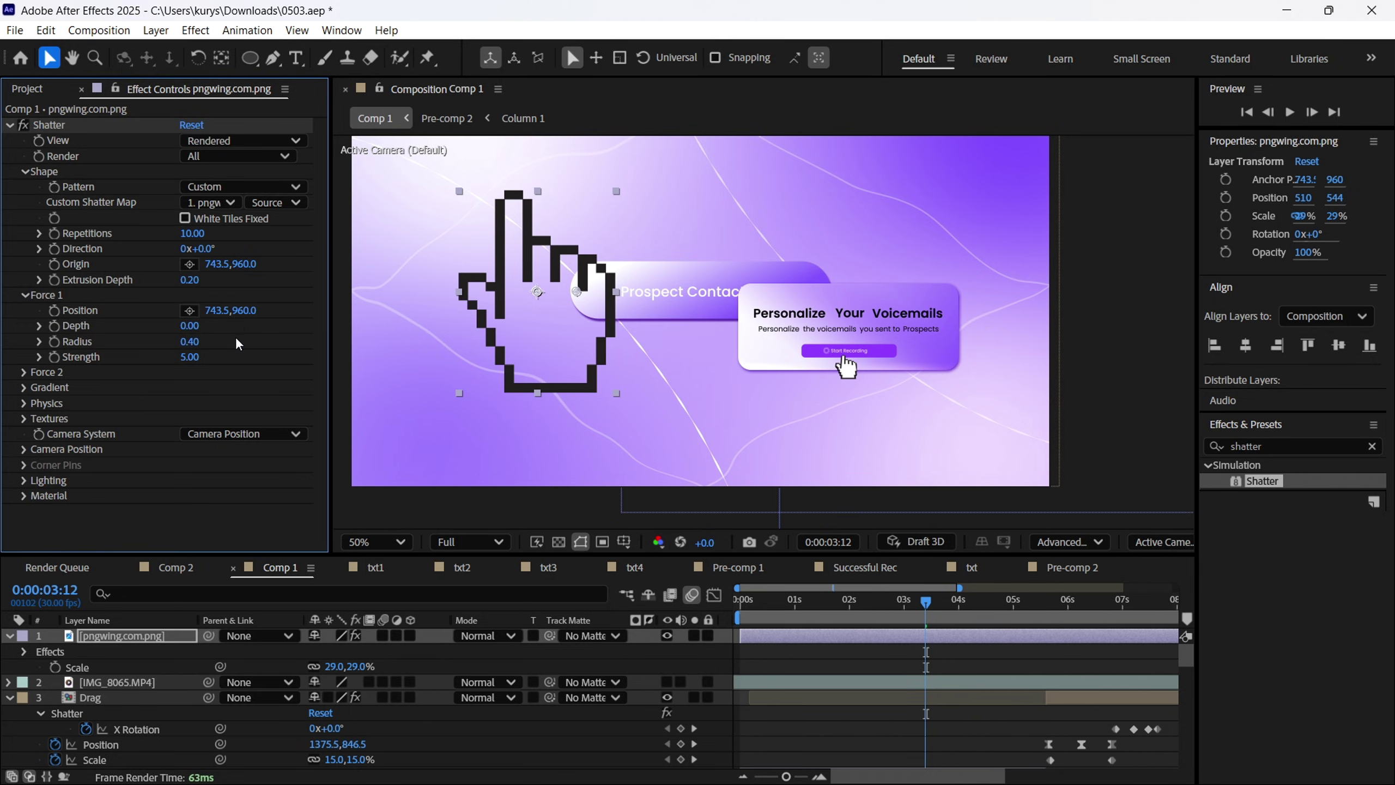
key("Tab")
type("0")
key("Tab")
type("0")
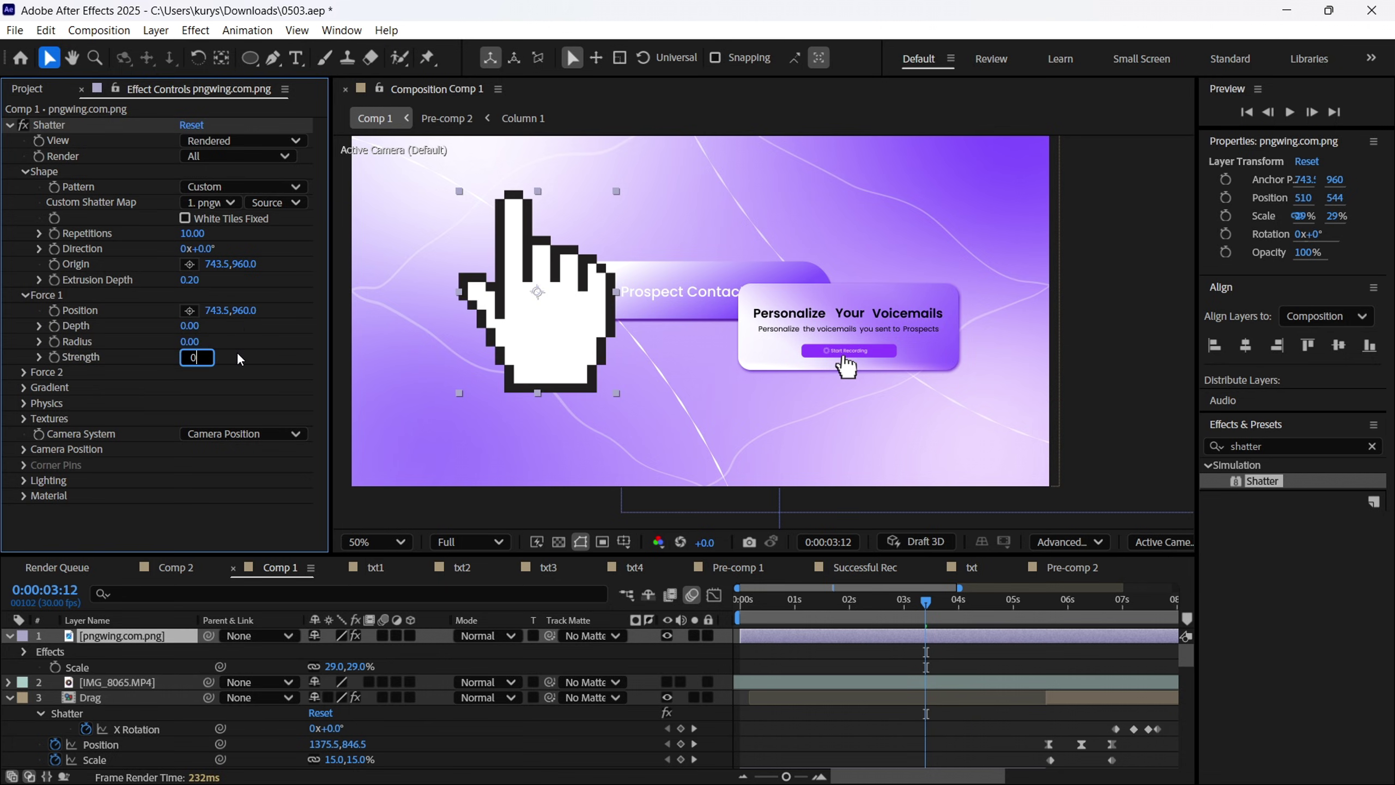
key("Return")
Turn the hand's Shatter camera to a Y rotation of 50° and set the extrusion depth to 1.50.
left_click(24, 450)
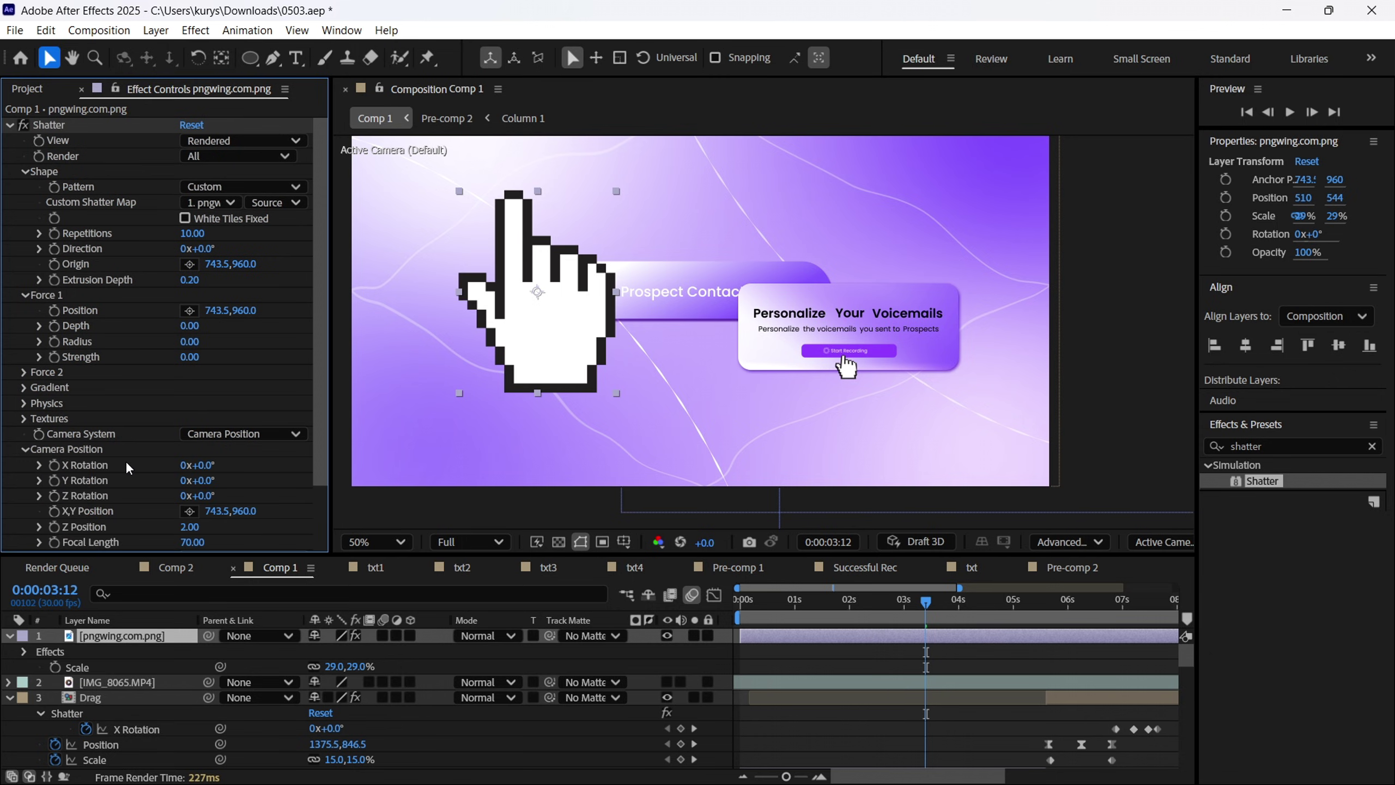
scroll(109, 460, "down", 1)
left_click_drag(201, 446, 265, 414)
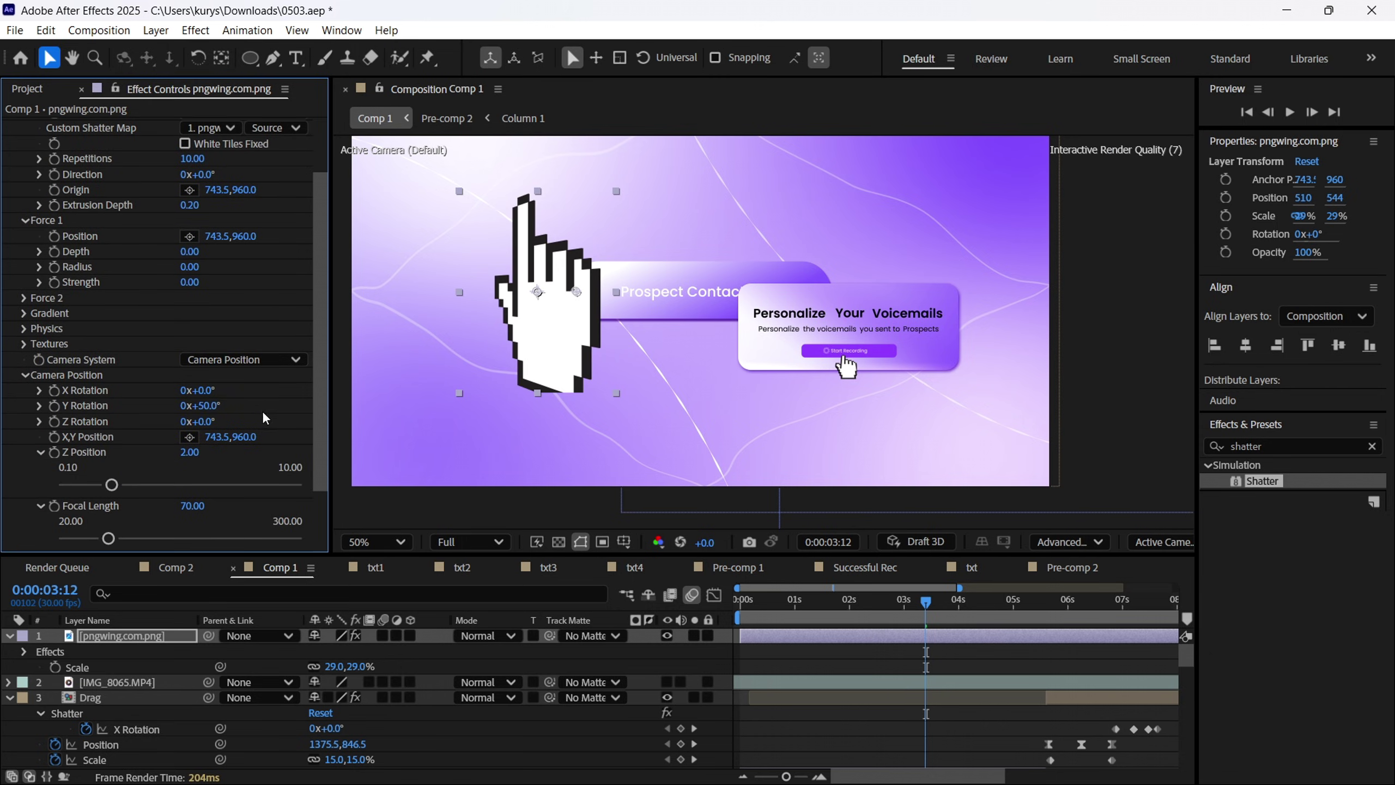
scroll(117, 399, "up", 1)
left_click_drag(190, 246, 321, 254)
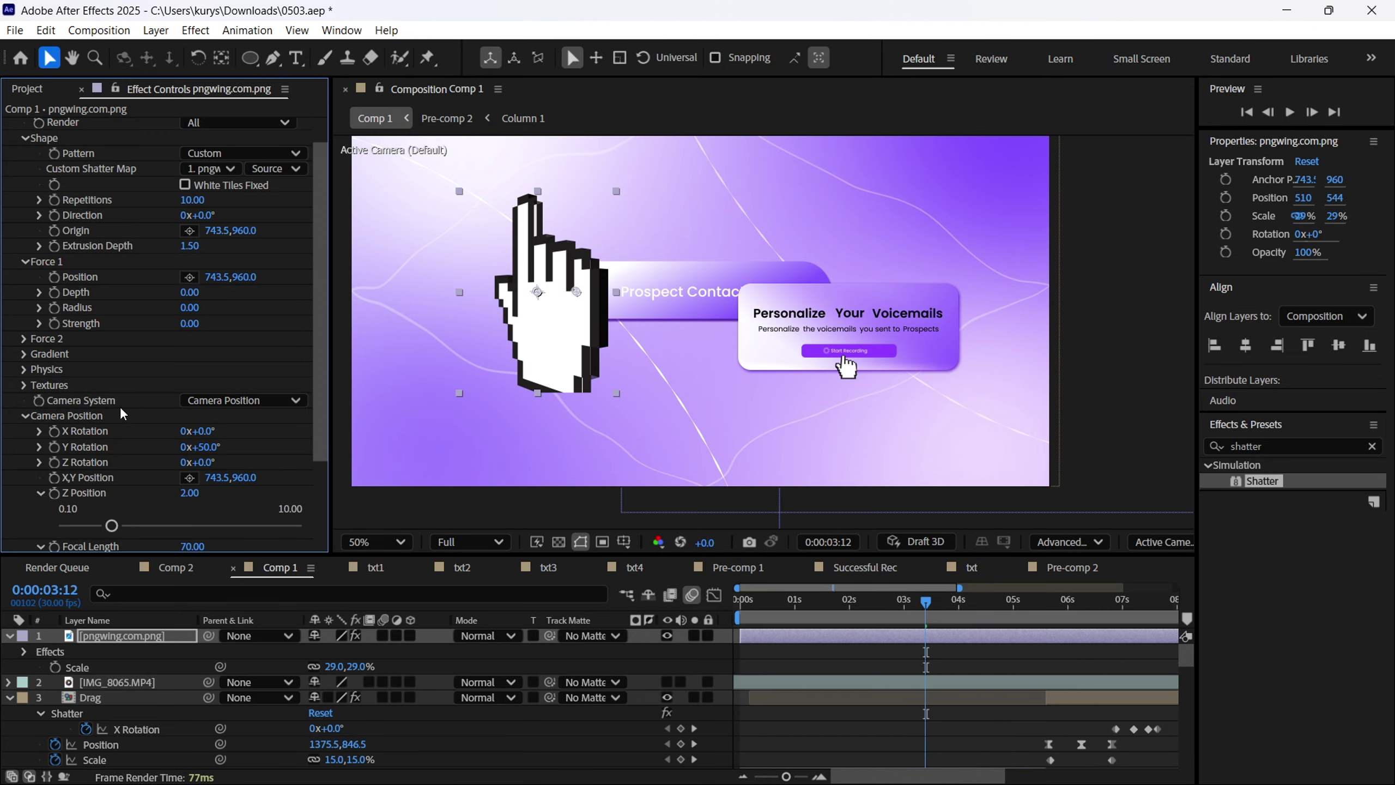
Set Shatter's texture side mode to Color and choose light grey C3C3C3 as the texture colour.
scroll(121, 413, "down", 3)
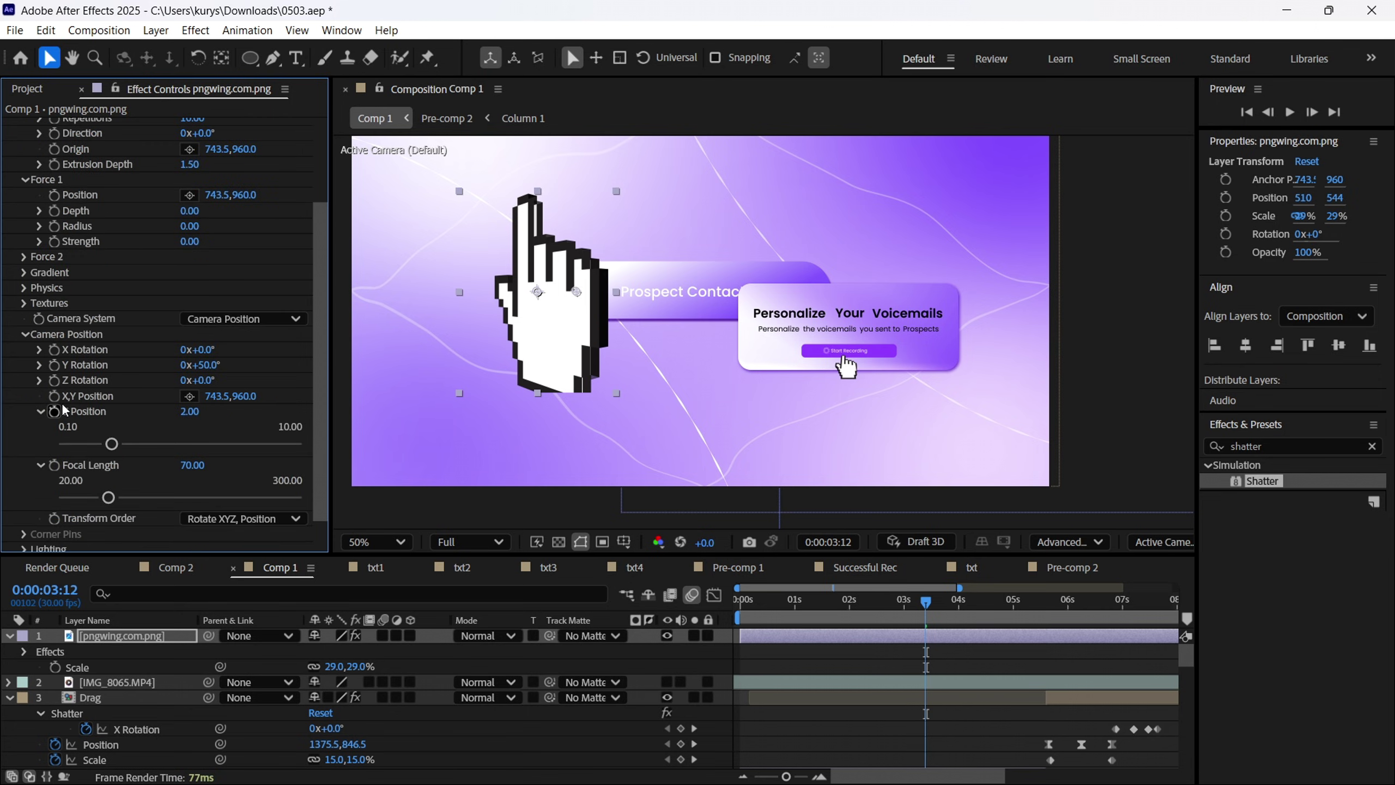
left_click(23, 303)
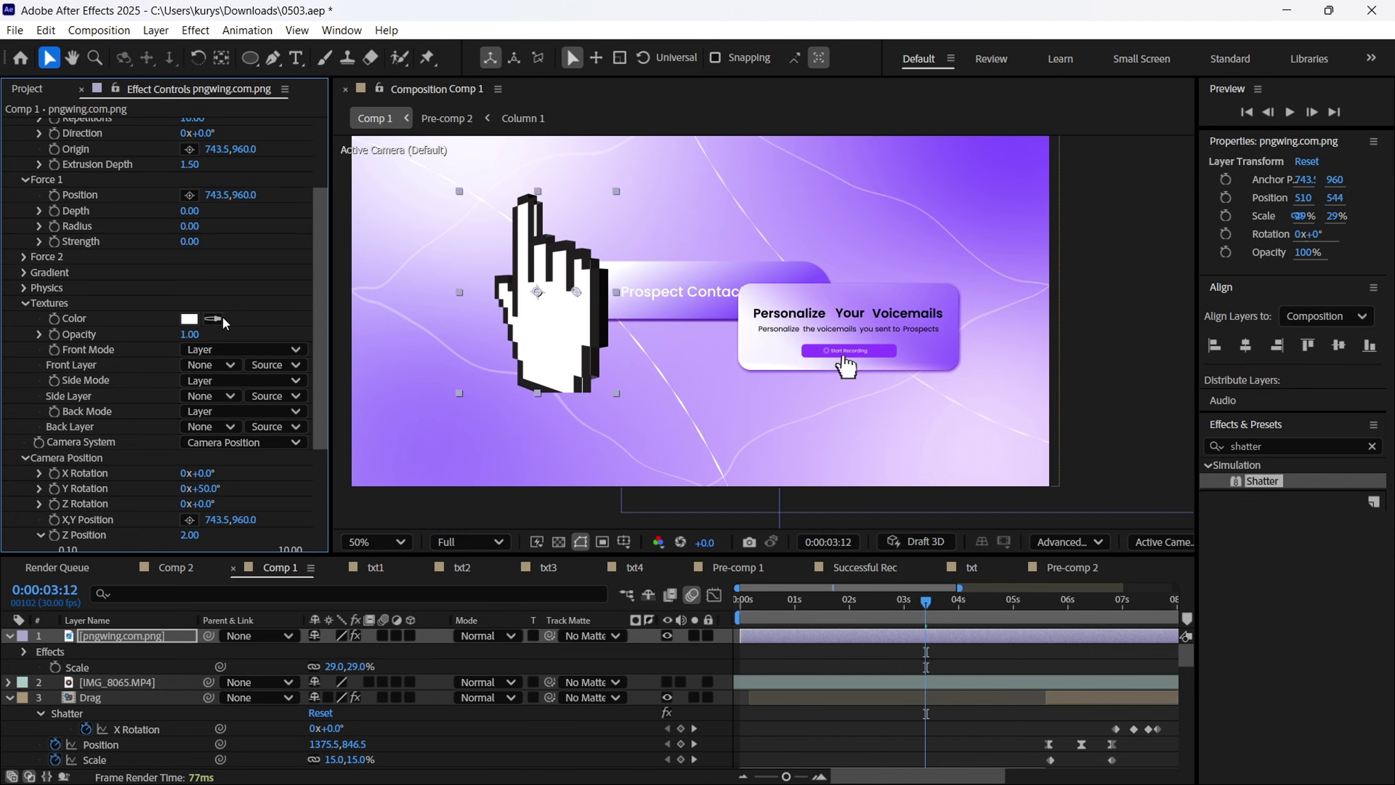
left_click(200, 380)
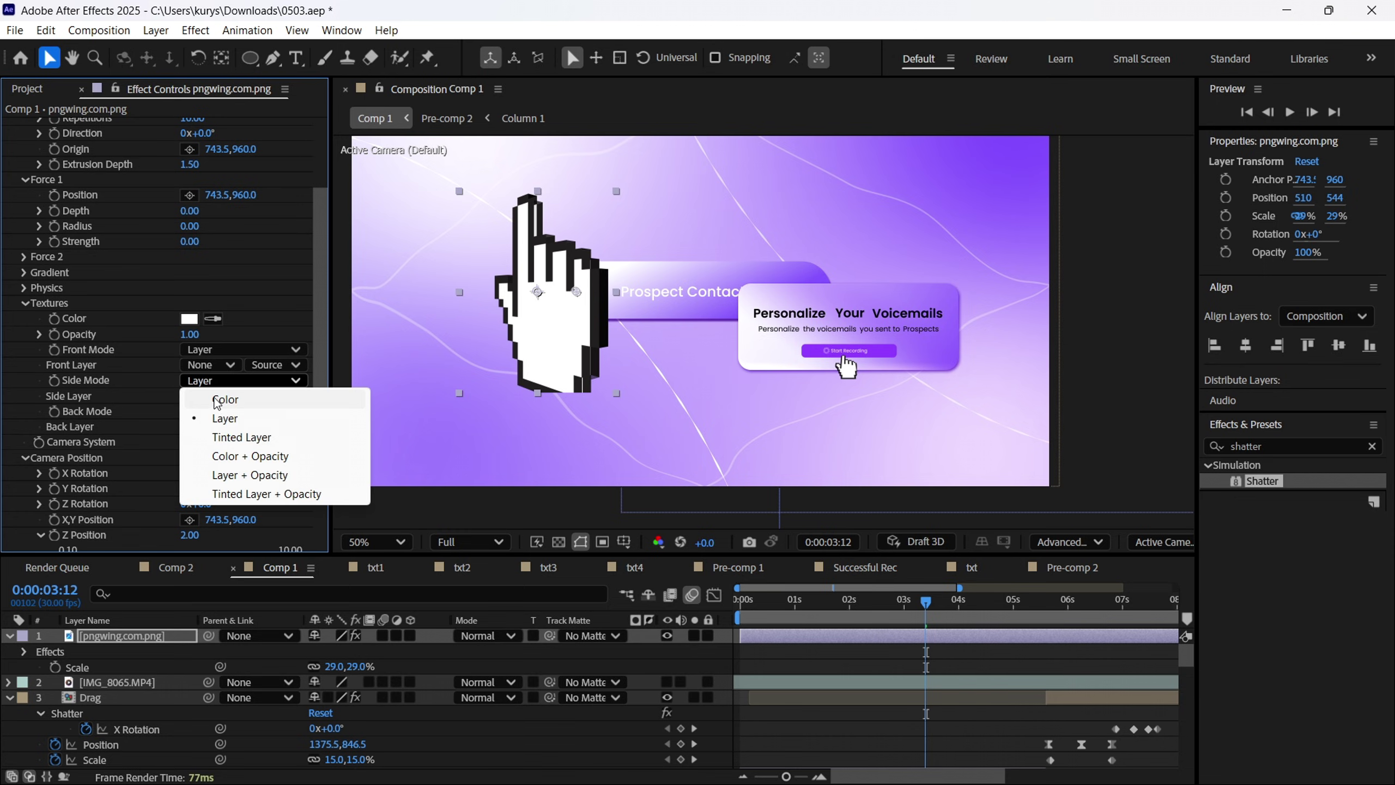
left_click(222, 399)
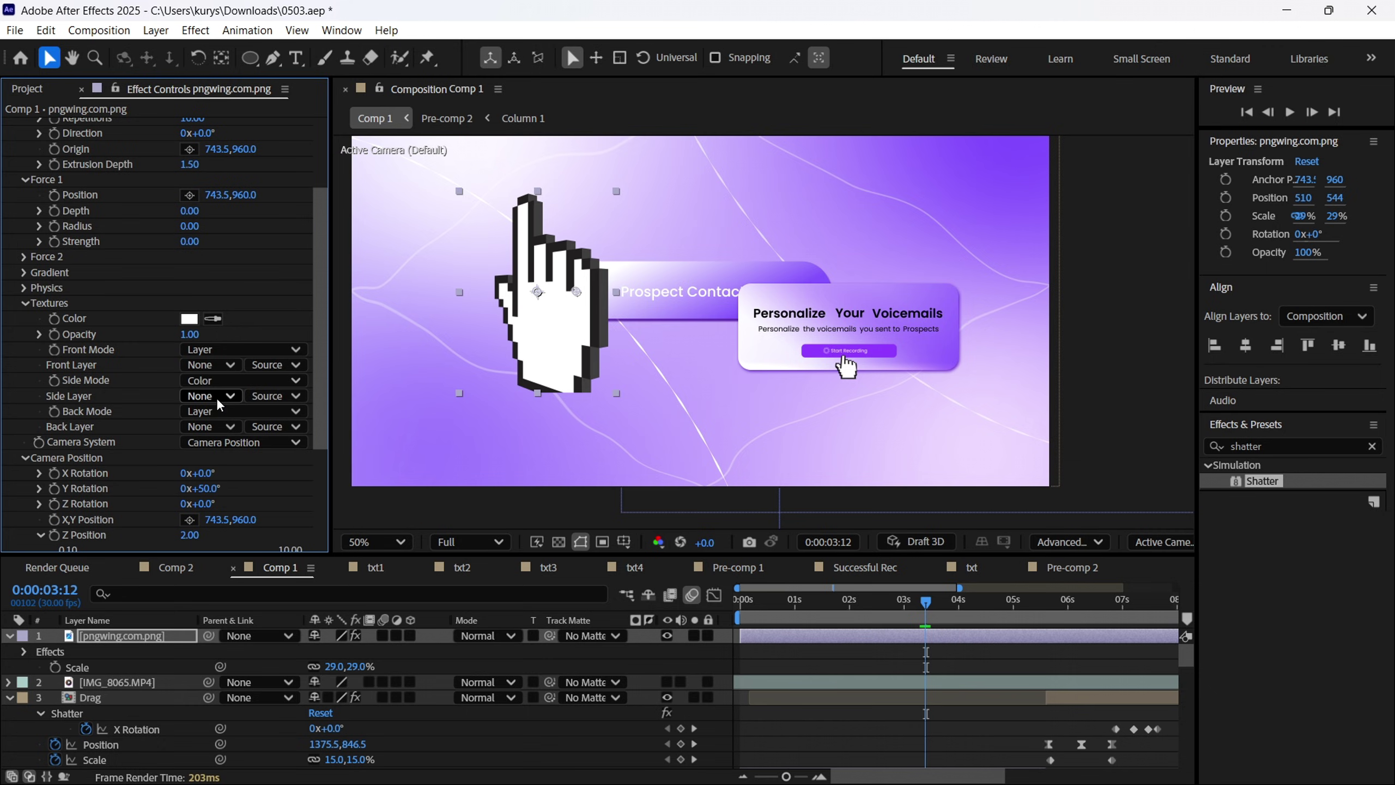
left_click(189, 319)
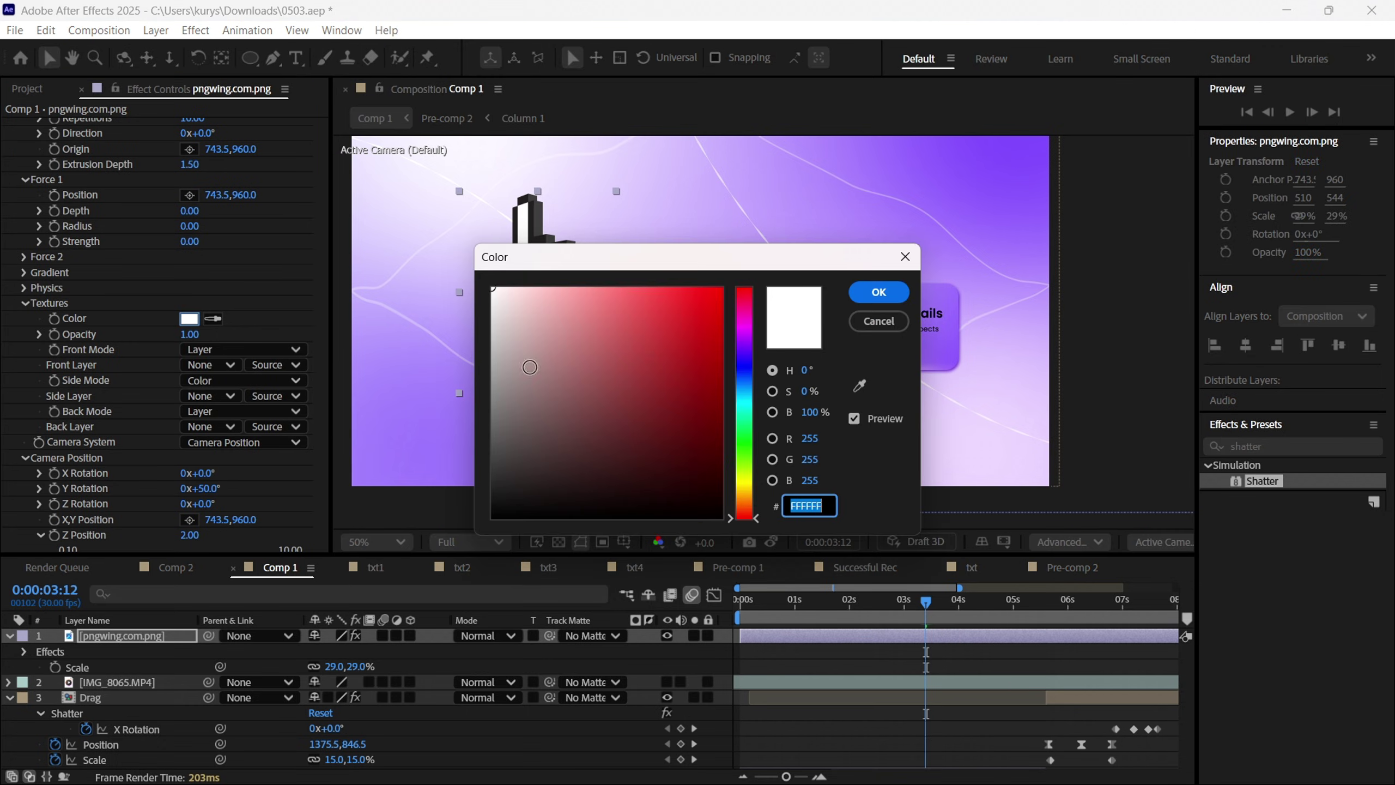
type("FF0000")
left_click_drag(777, 254, 1098, 281)
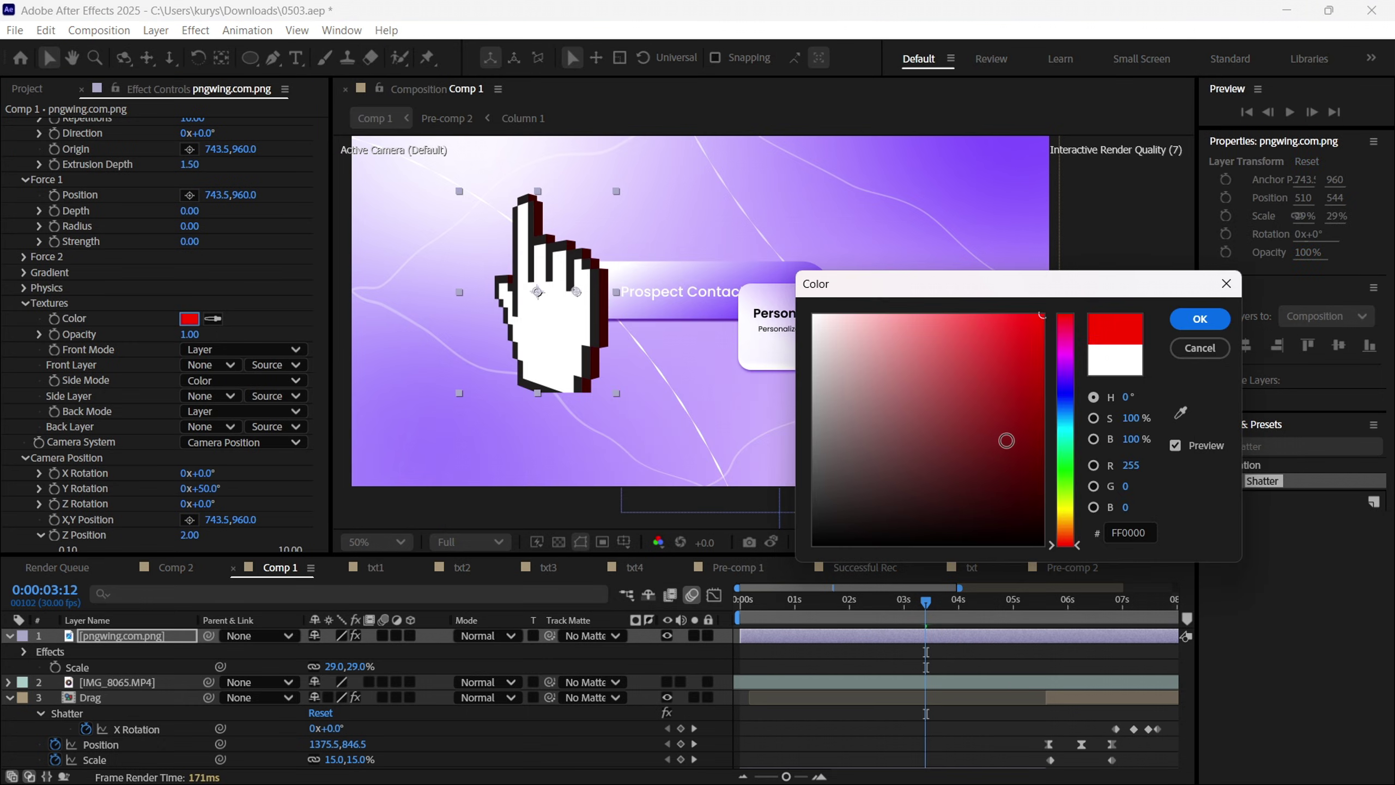
left_click(1066, 396)
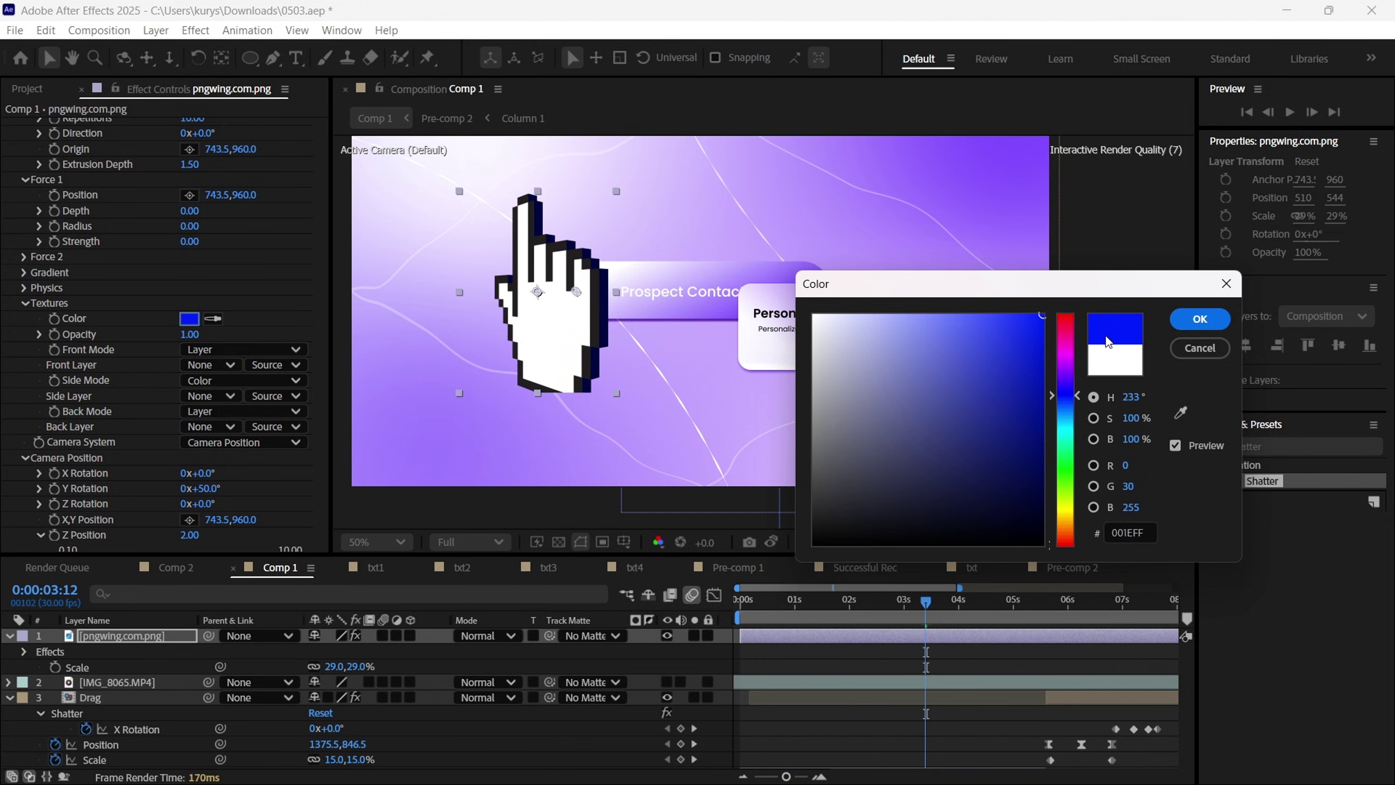
mouse_move(964, 373)
left_mouse_down()
mouse_move(780, 324)
mouse_move(736, 420)
mouse_move(738, 402)
left_mouse_up()
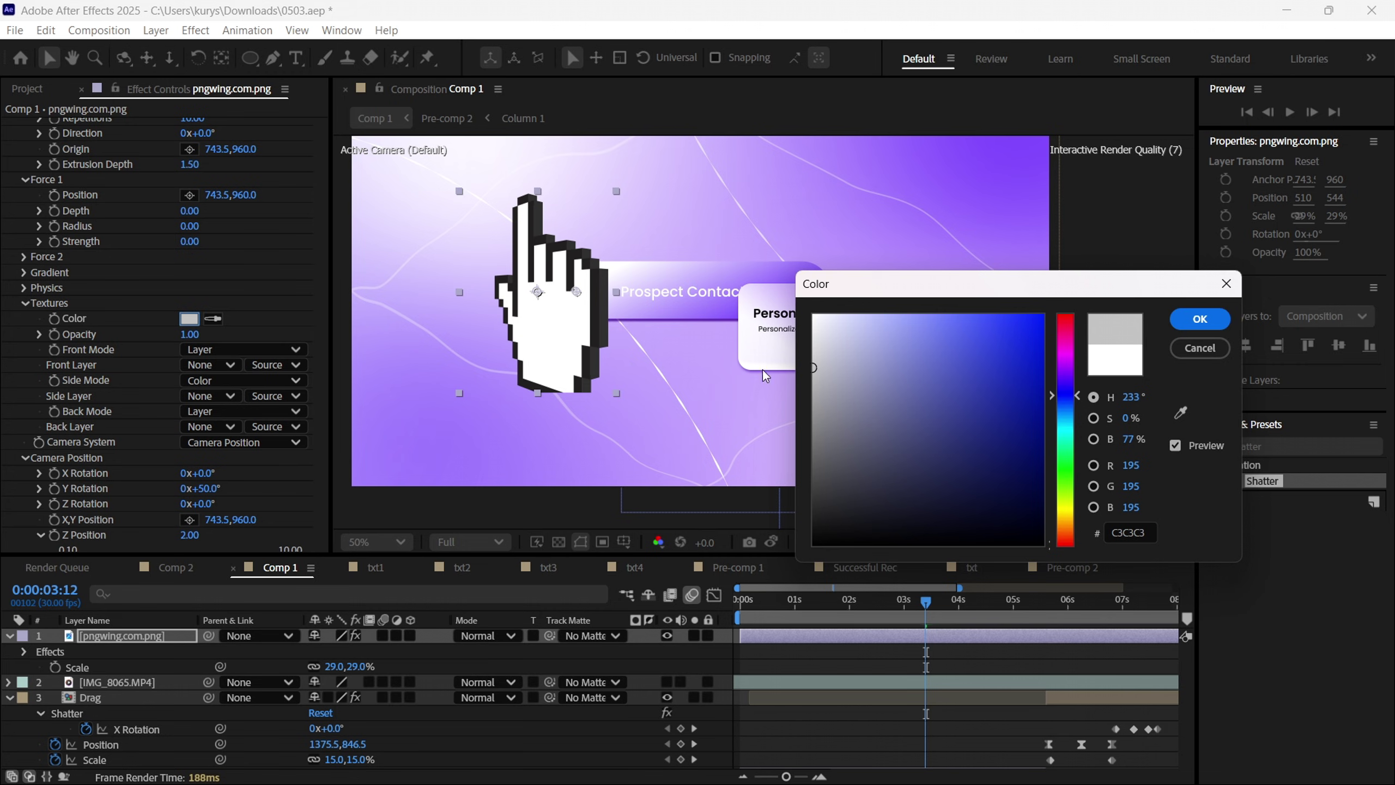
left_click(1199, 319)
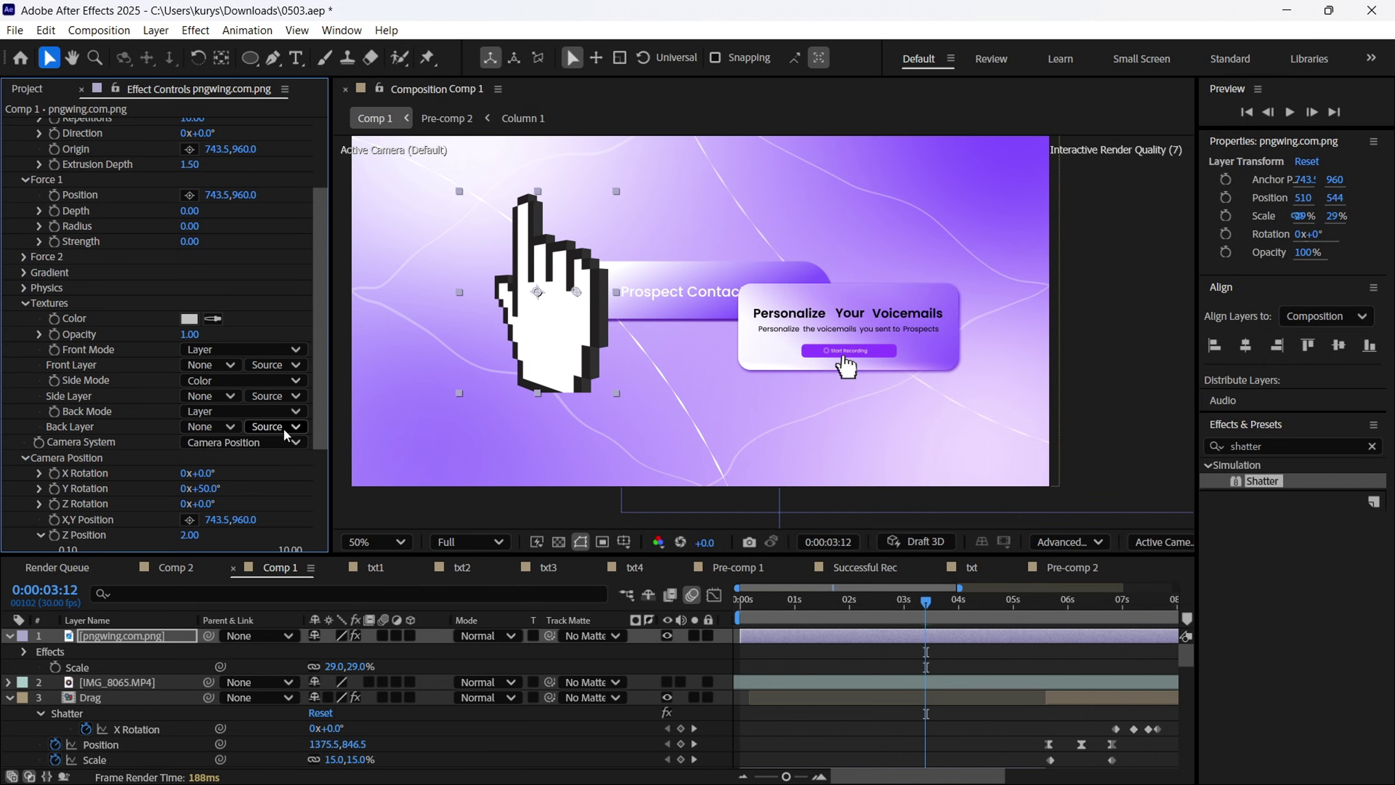
Move the 3D hand to about 878, 607 and scale it to 9%.
scroll(184, 435, "down", 3)
scroll(104, 405, "down", 2)
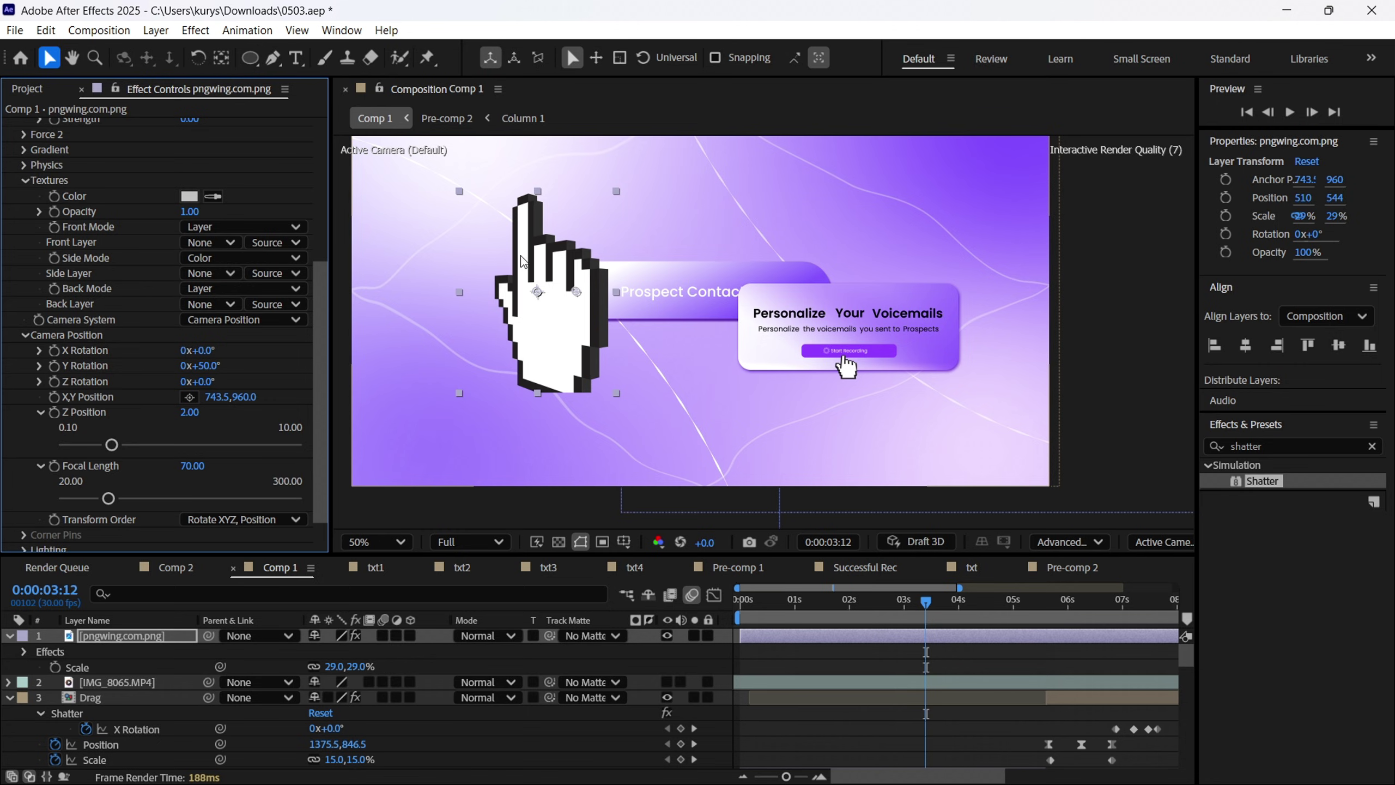
scroll(313, 360, "down", 1)
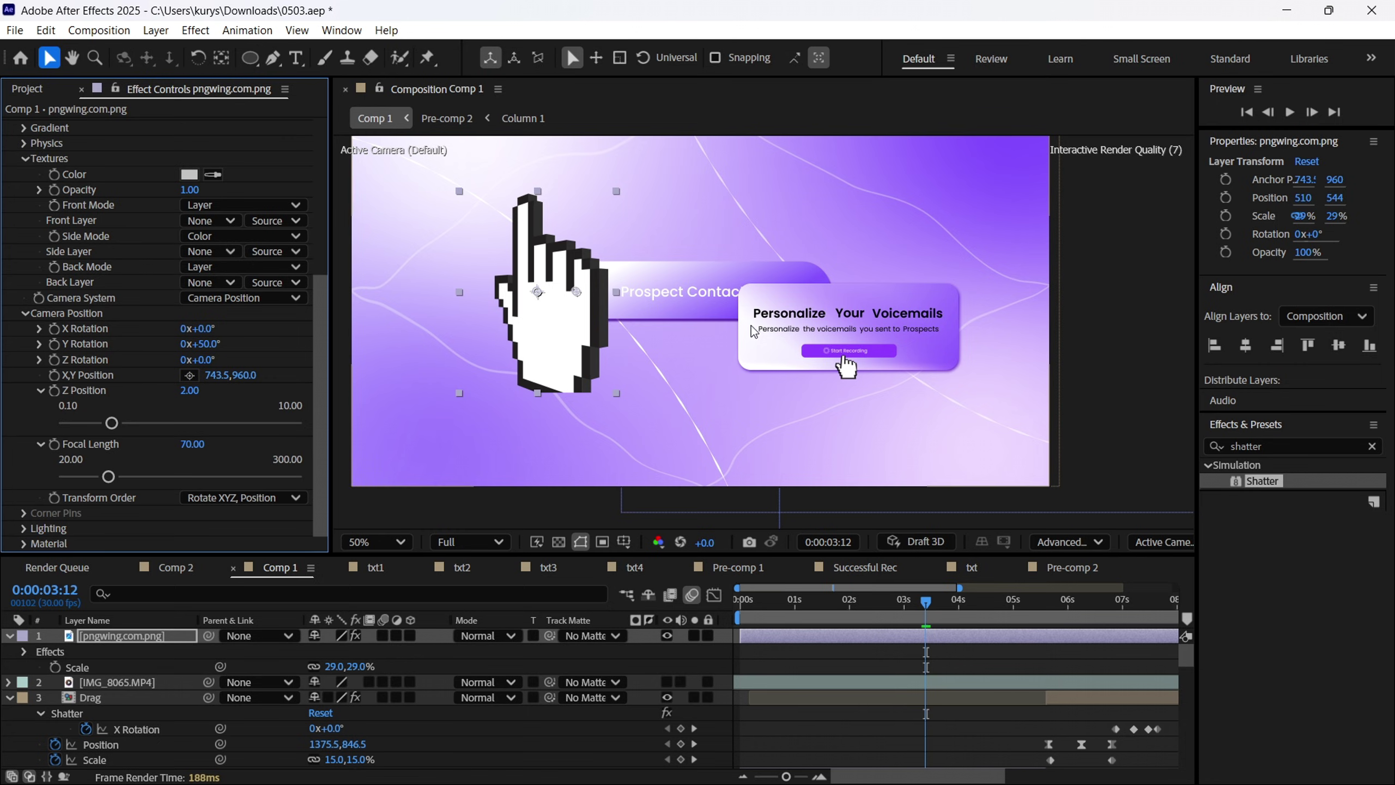
left_click_drag(572, 275, 646, 257)
scroll(846, 395, "up", 1)
key("e")
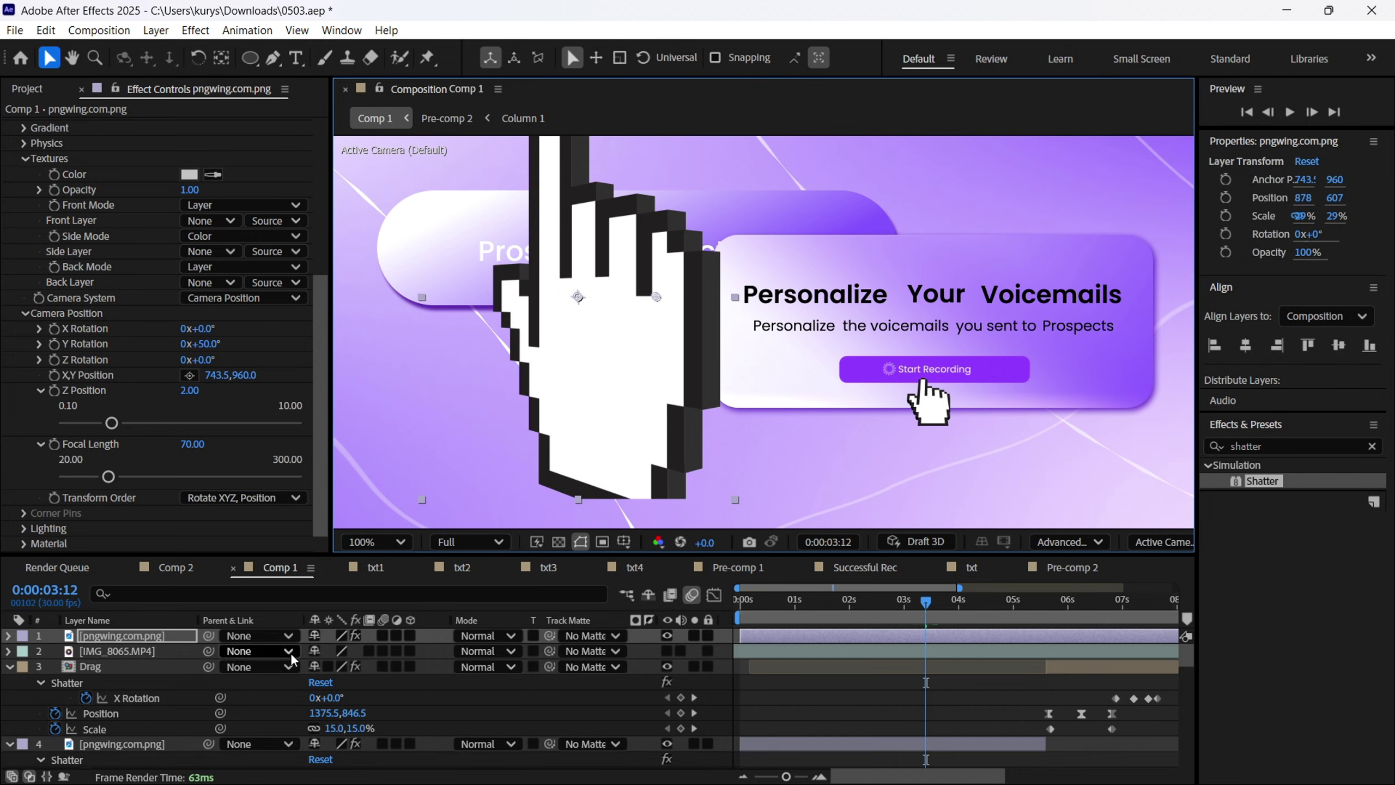
key("shift+p")
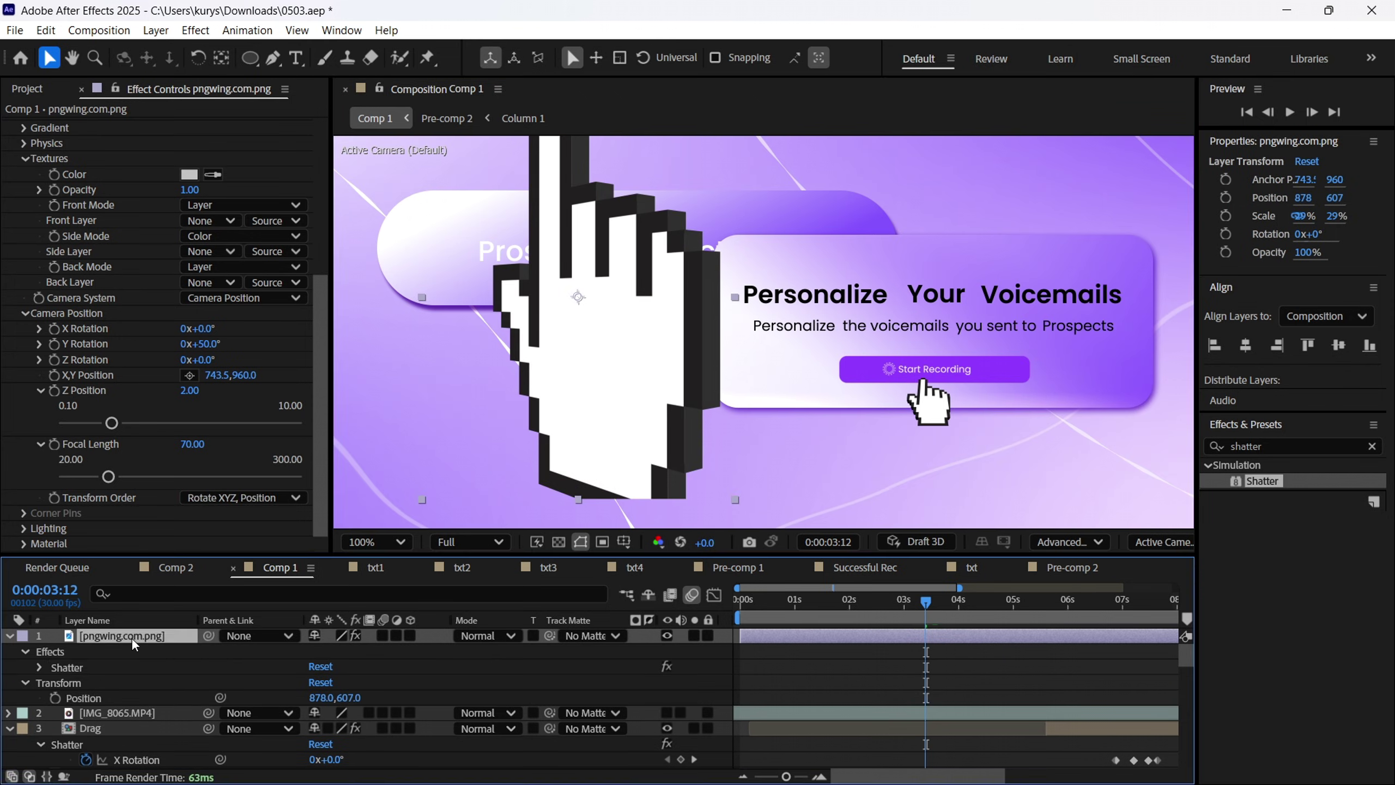
key("s")
left_click_drag(358, 651, 345, 651)
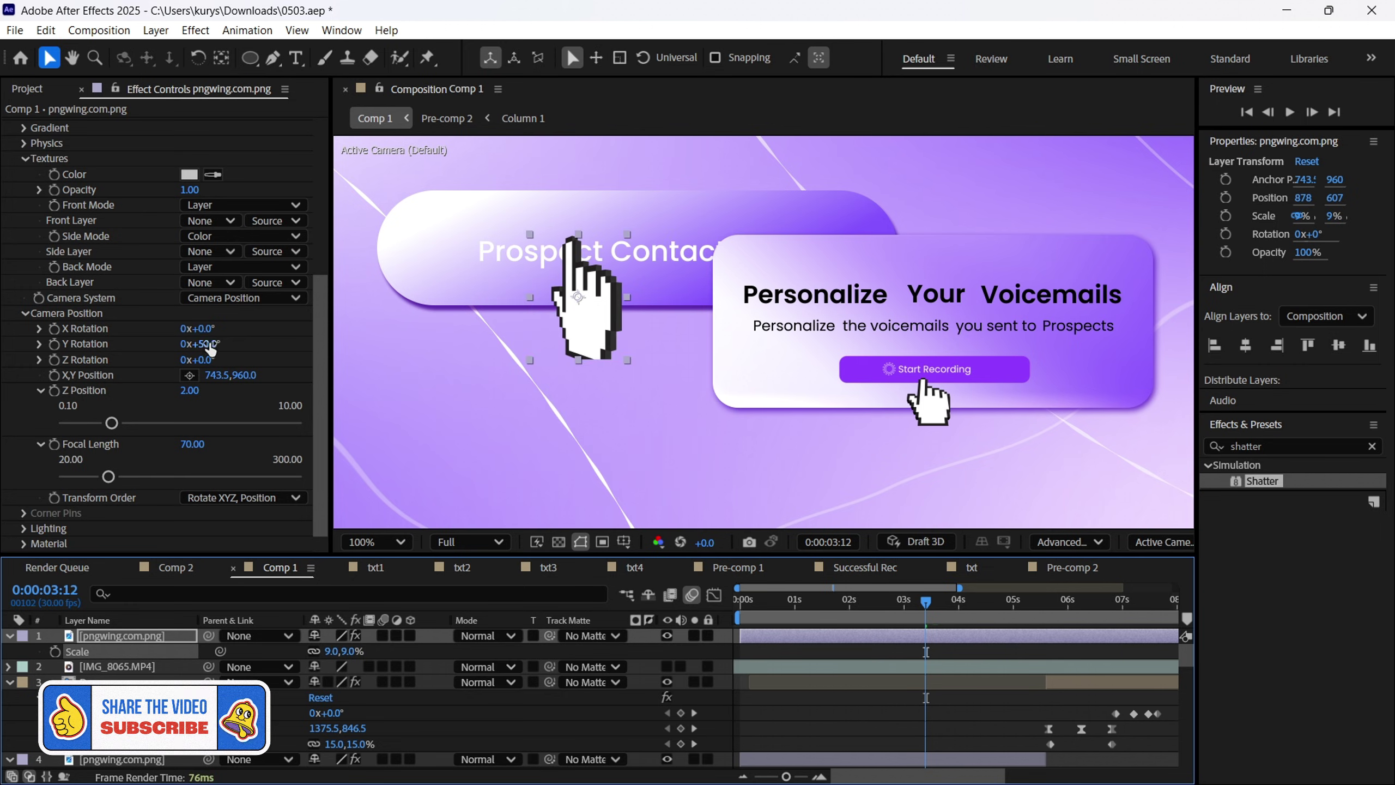
Set Shatter's camera Y rotation to 0° and start keyframing its X rotation at 0:00:03:12 with -1°.
left_click(198, 344)
type("0")
key("Return")
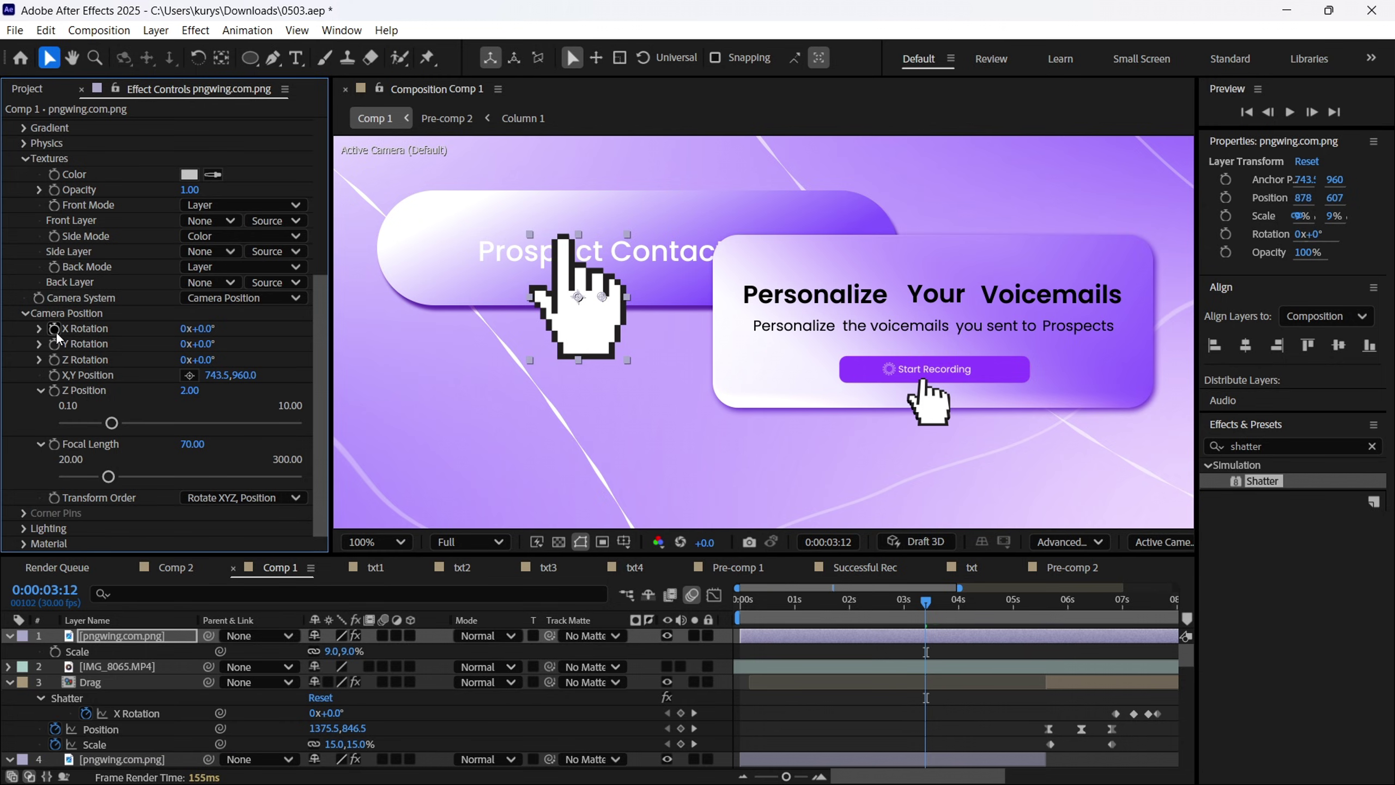
mouse_move(199, 328)
left_mouse_down()
mouse_move(224, 328)
mouse_move(205, 336)
left_mouse_up()
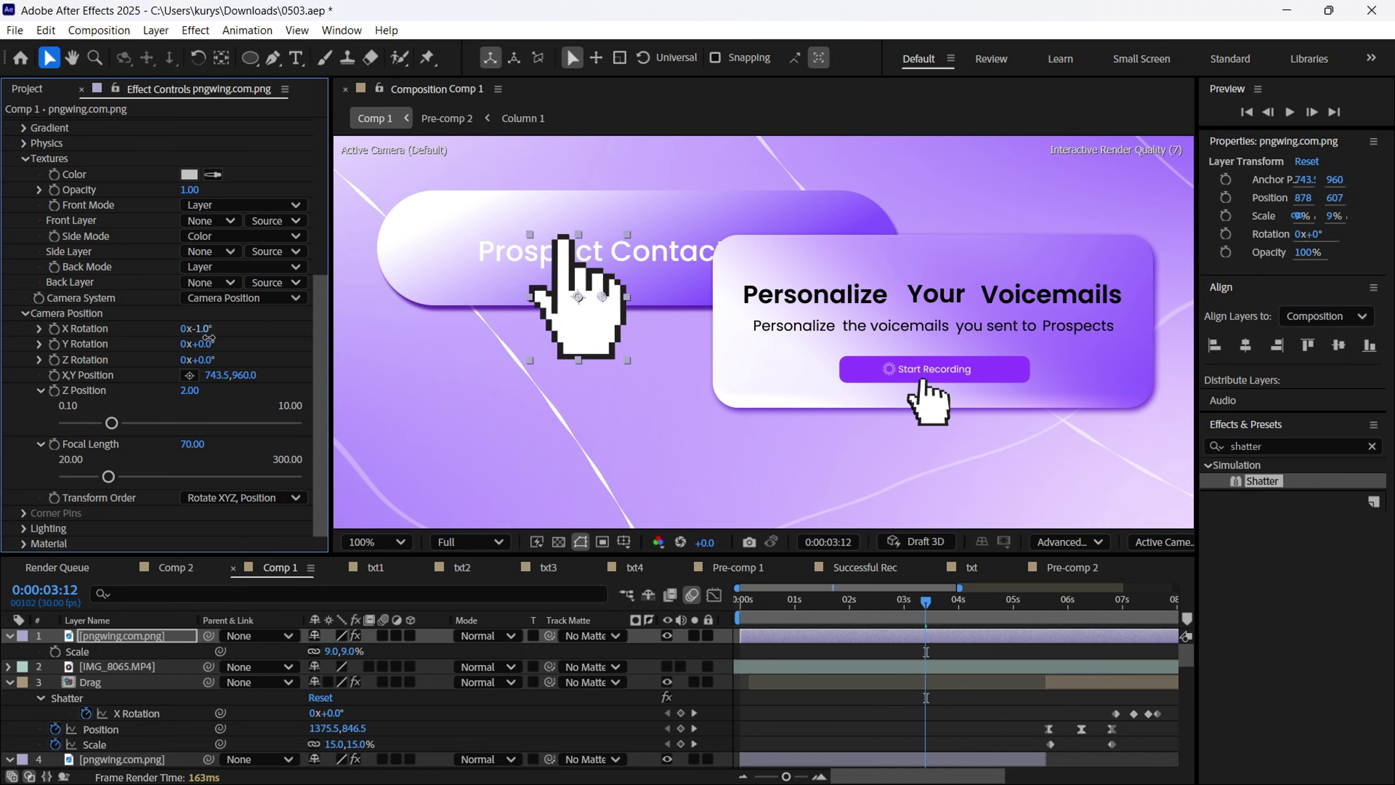
left_click(54, 328)
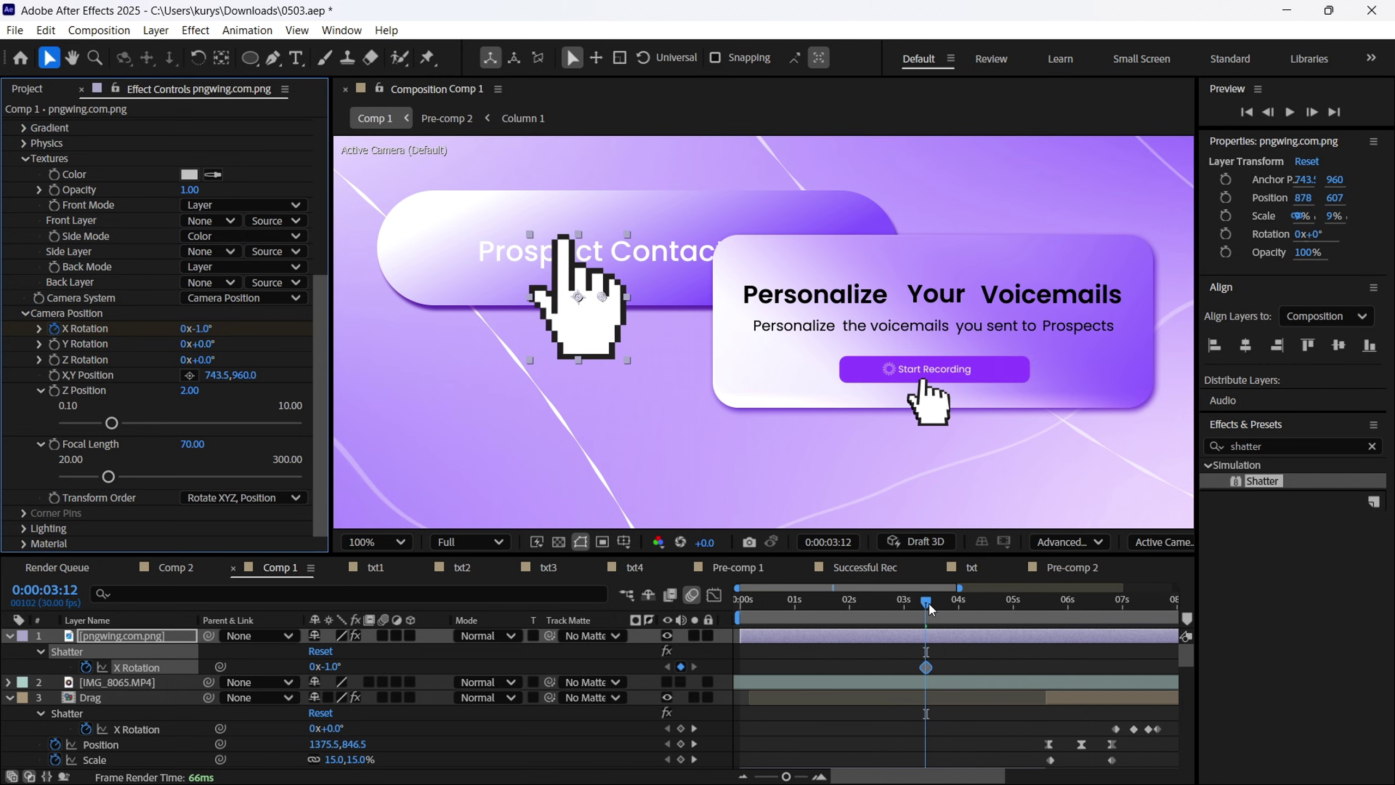
Keyframe the hand's Shatter X rotation at 34° at 0:00:04:00 and -52° at 0:00:04:14.
left_click_drag(928, 602, 959, 602)
left_click_drag(200, 328, 242, 328)
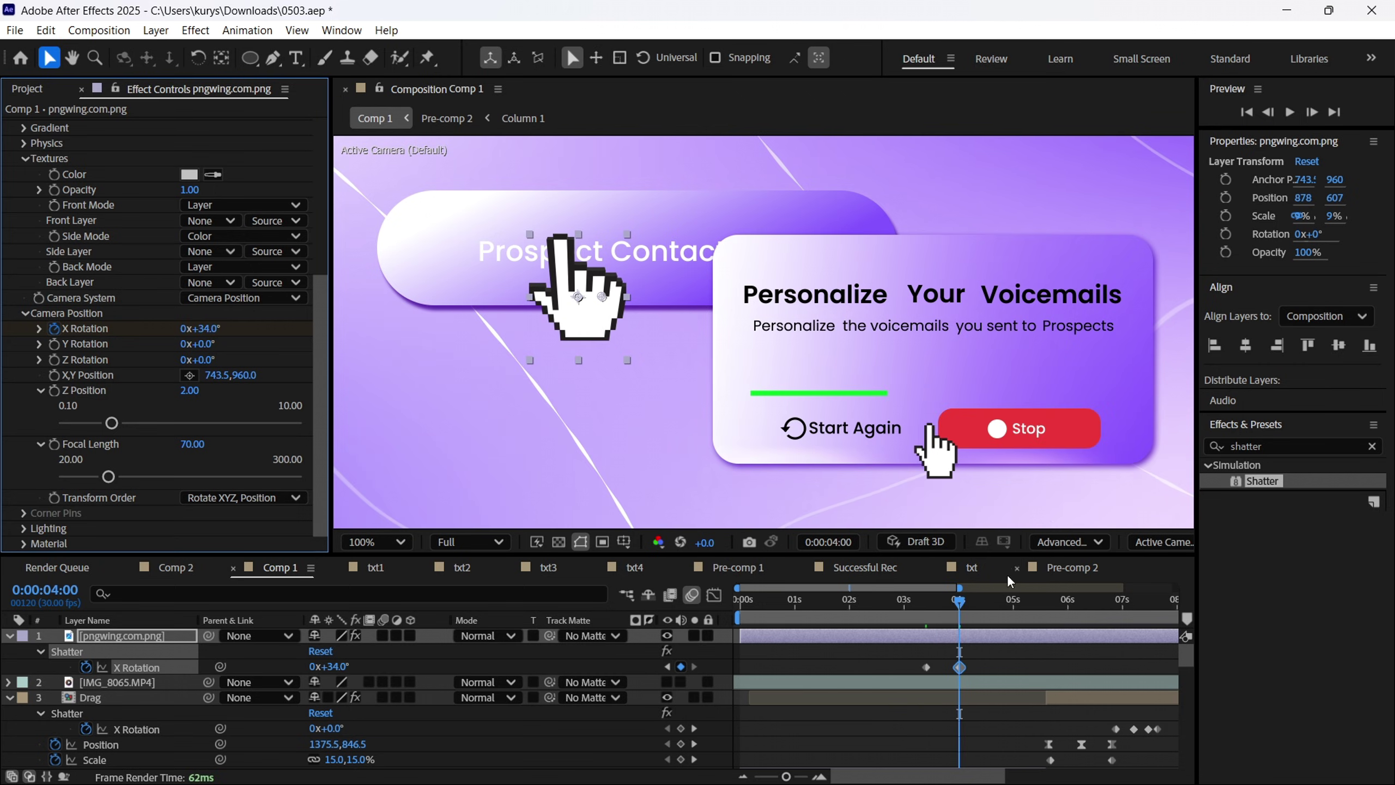
left_click(982, 601)
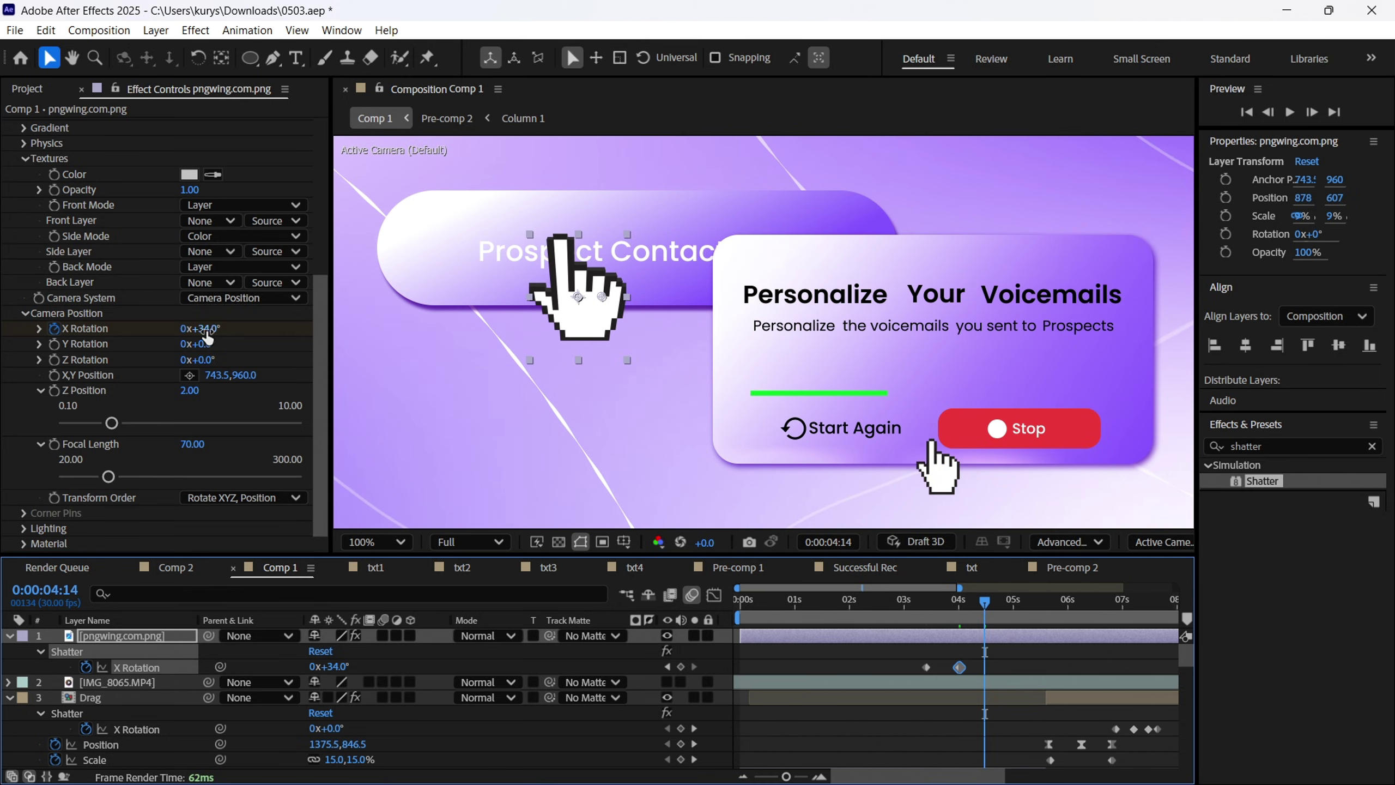
left_click_drag(201, 328, 142, 345)
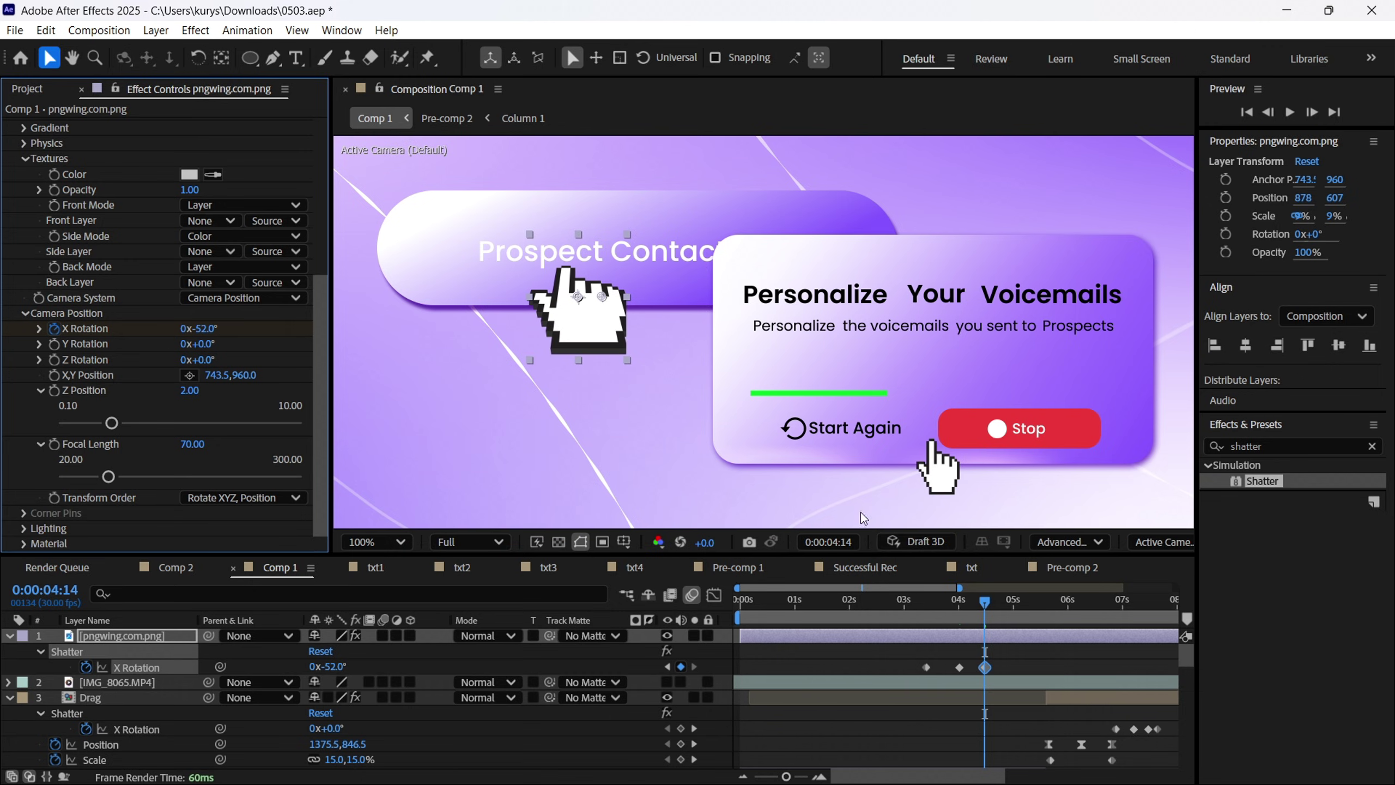
Add a Shatter X rotation keyframe of 0° at 0:00:05:00 for the hand.
left_click(1013, 600)
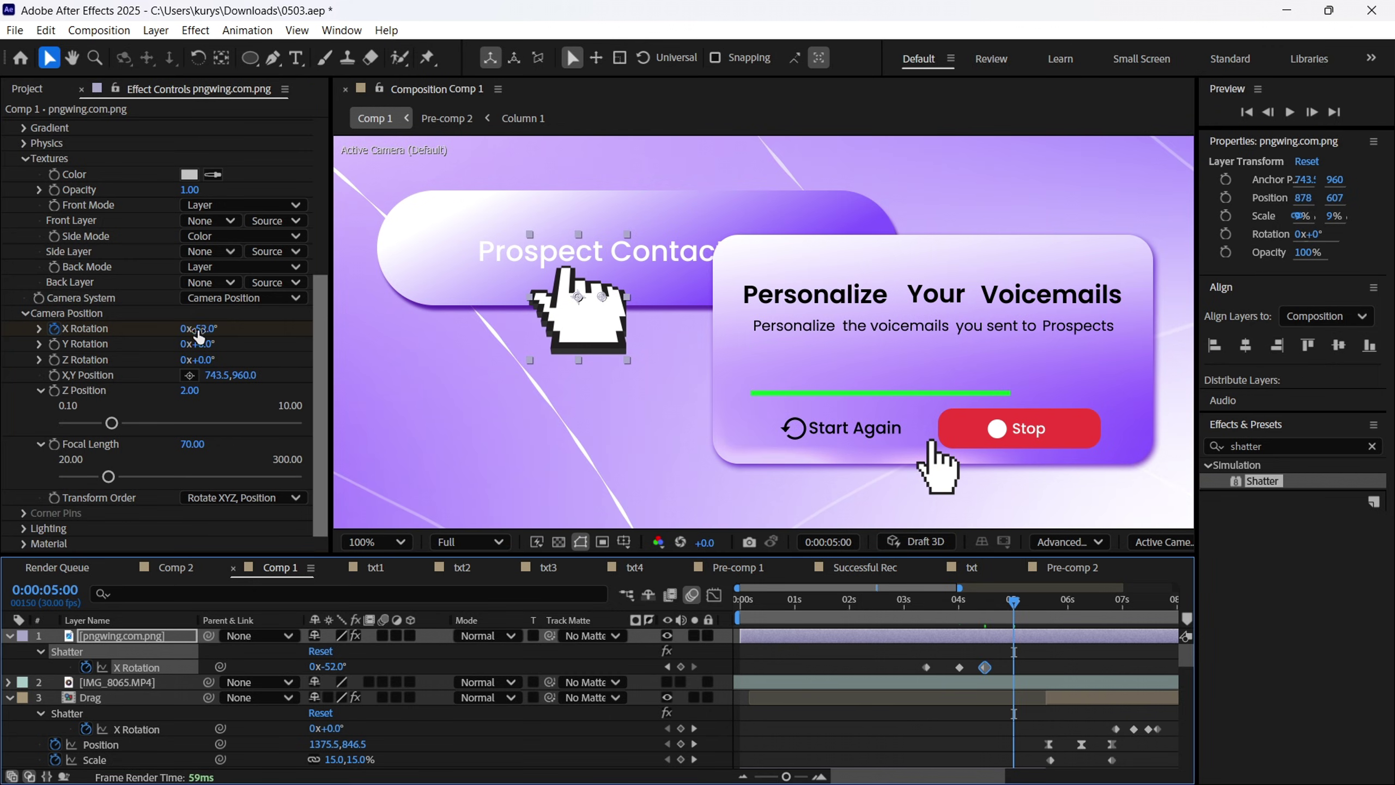
mouse_move(197, 329)
left_mouse_down()
mouse_move(184, 329)
mouse_move(217, 328)
left_mouse_up()
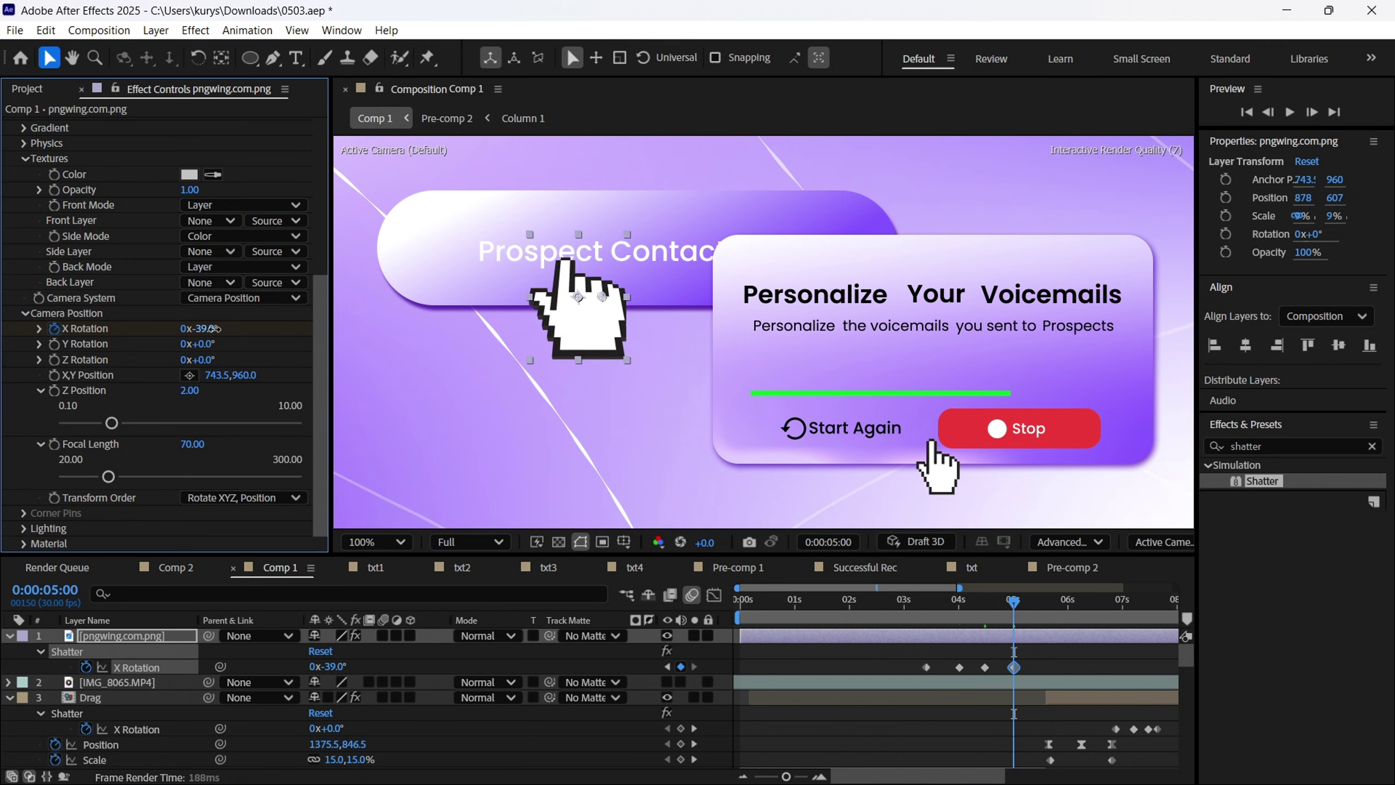
left_click(217, 328)
type("0")
key("Return")
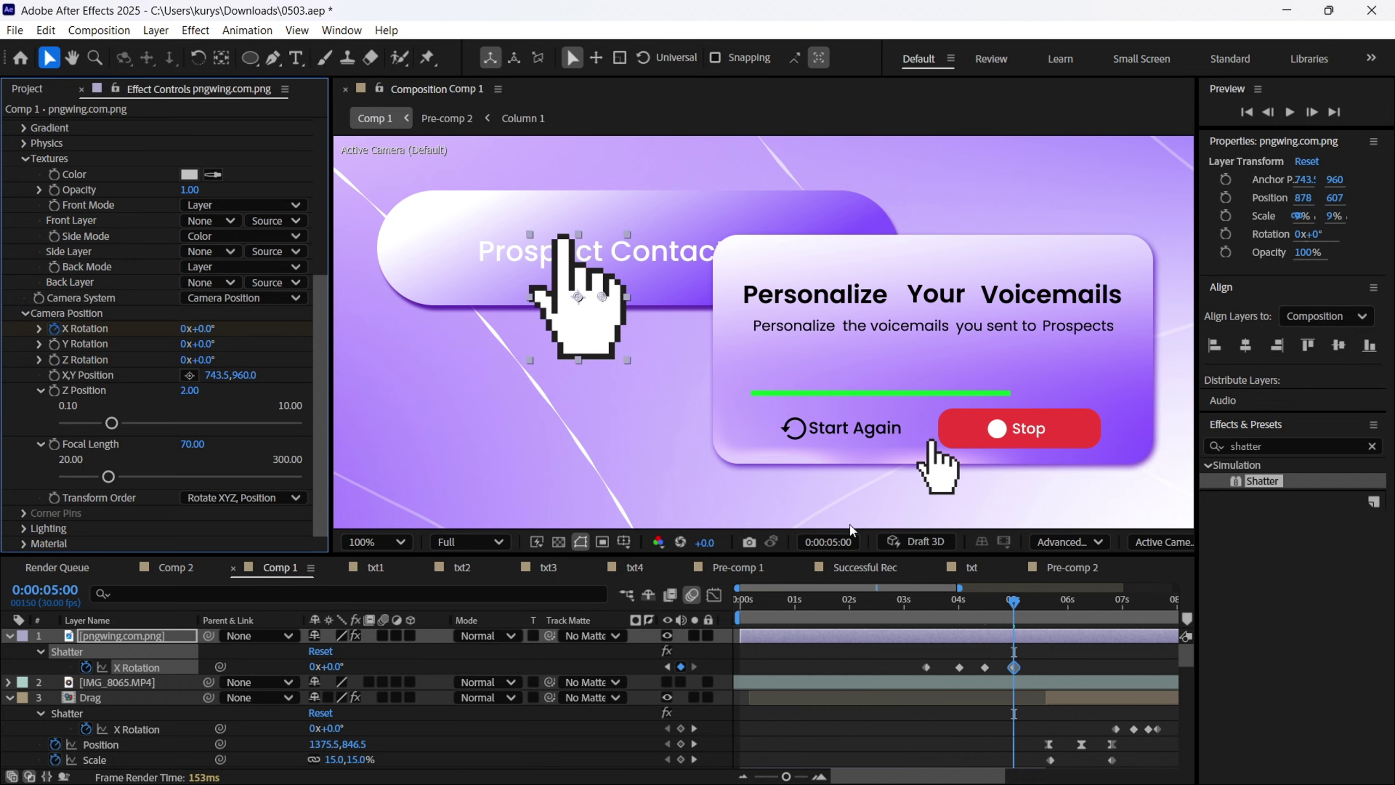
Scrub through the hand's tilt animation and the voicemail card's changes from Start Recording to the completed green progress line.
left_click(918, 596)
left_click_drag(920, 587, 984, 607)
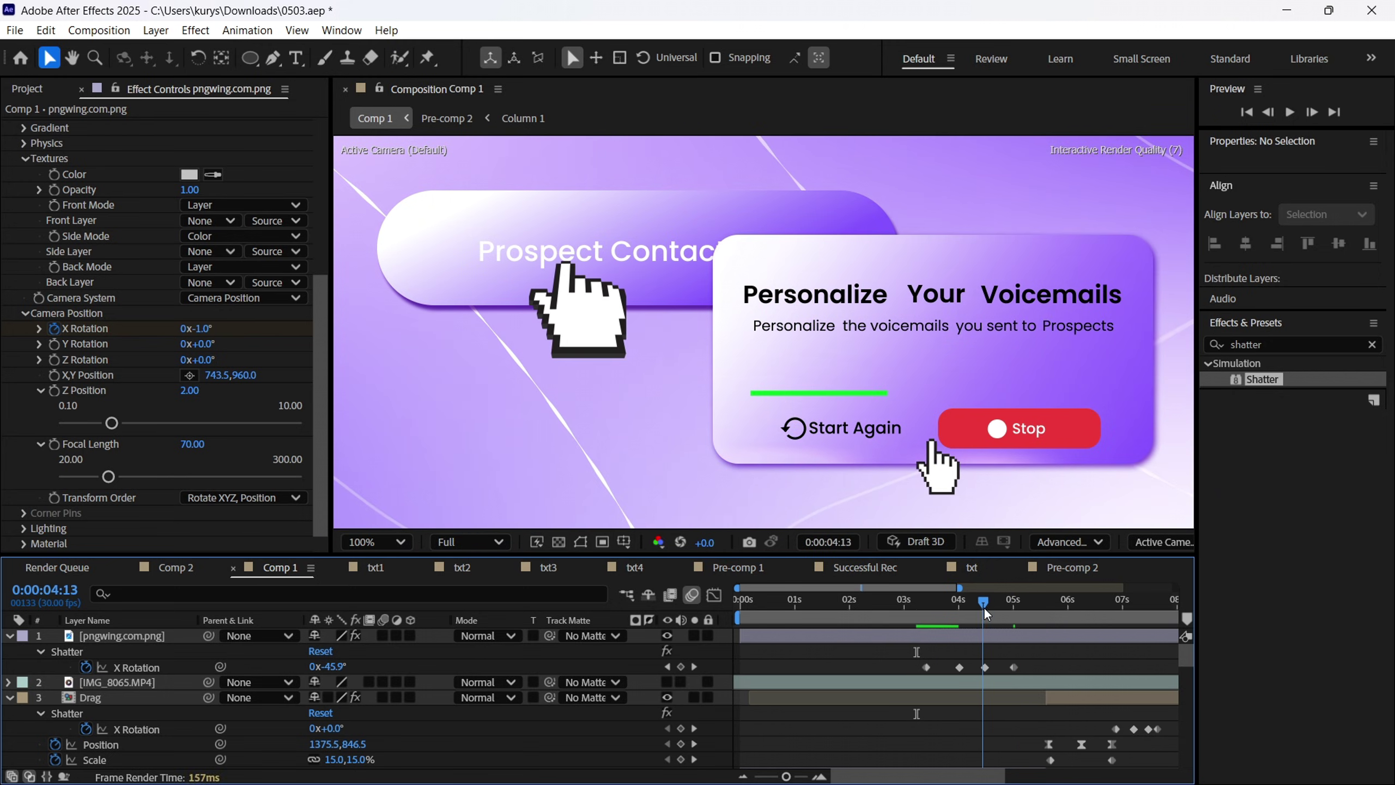
left_click(622, 221)
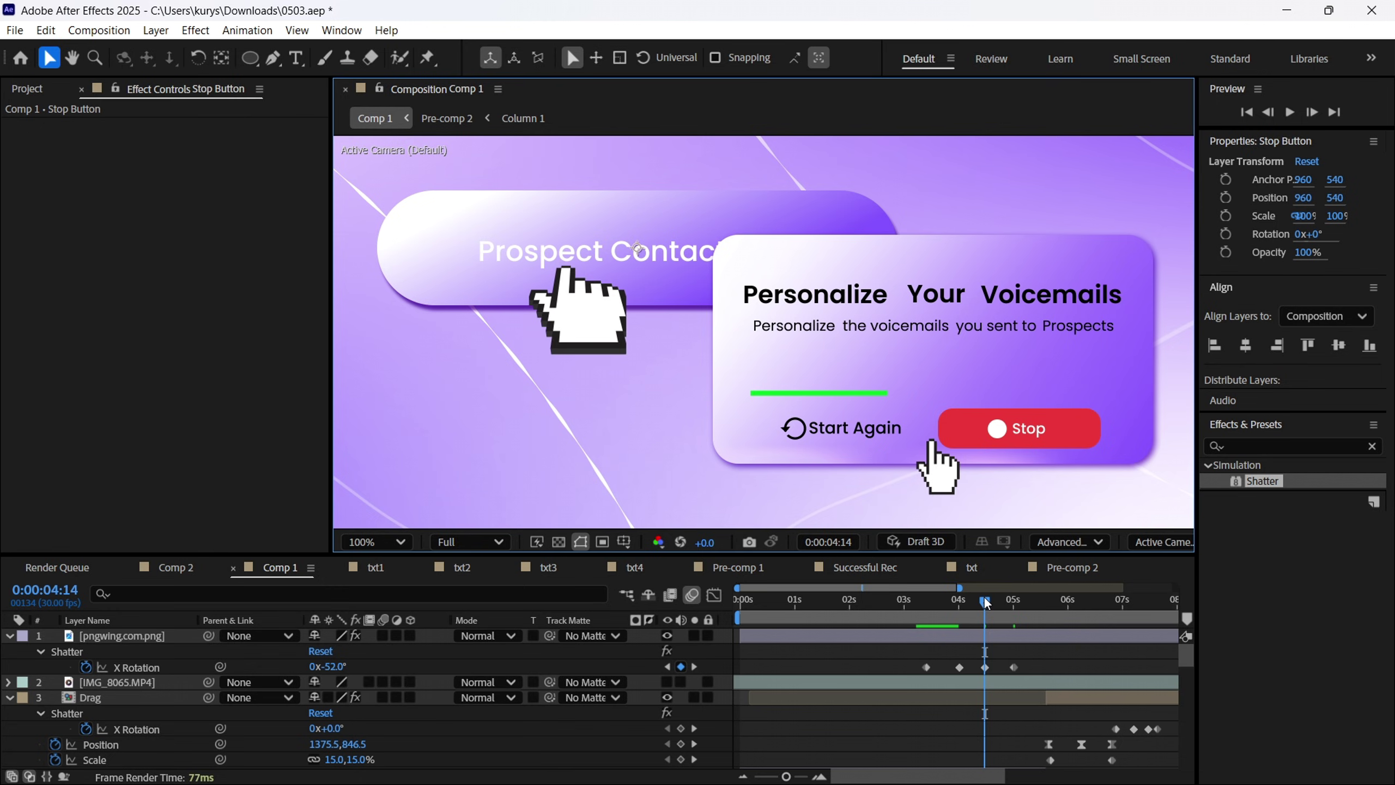
left_click_drag(985, 602, 943, 611)
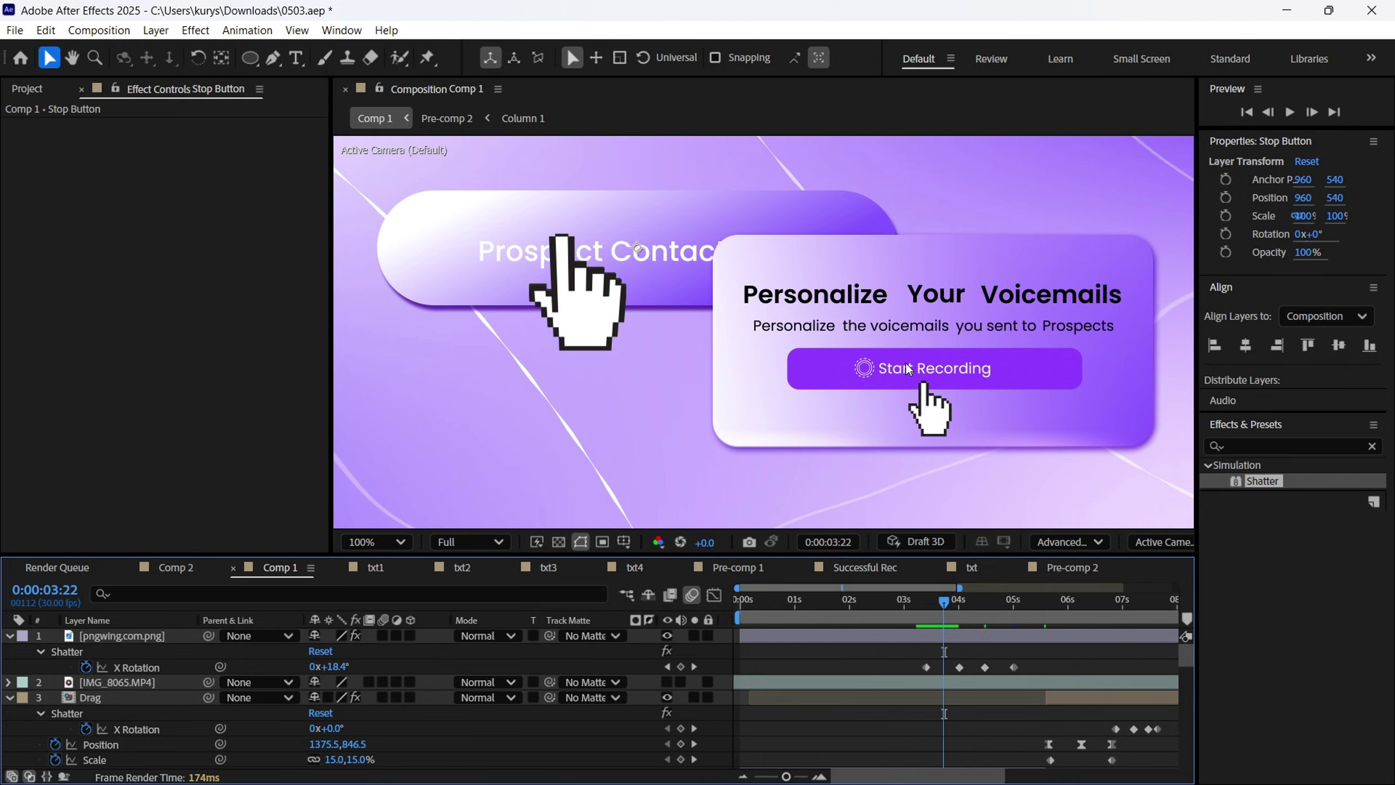
left_click_drag(1002, 400, 874, 380)
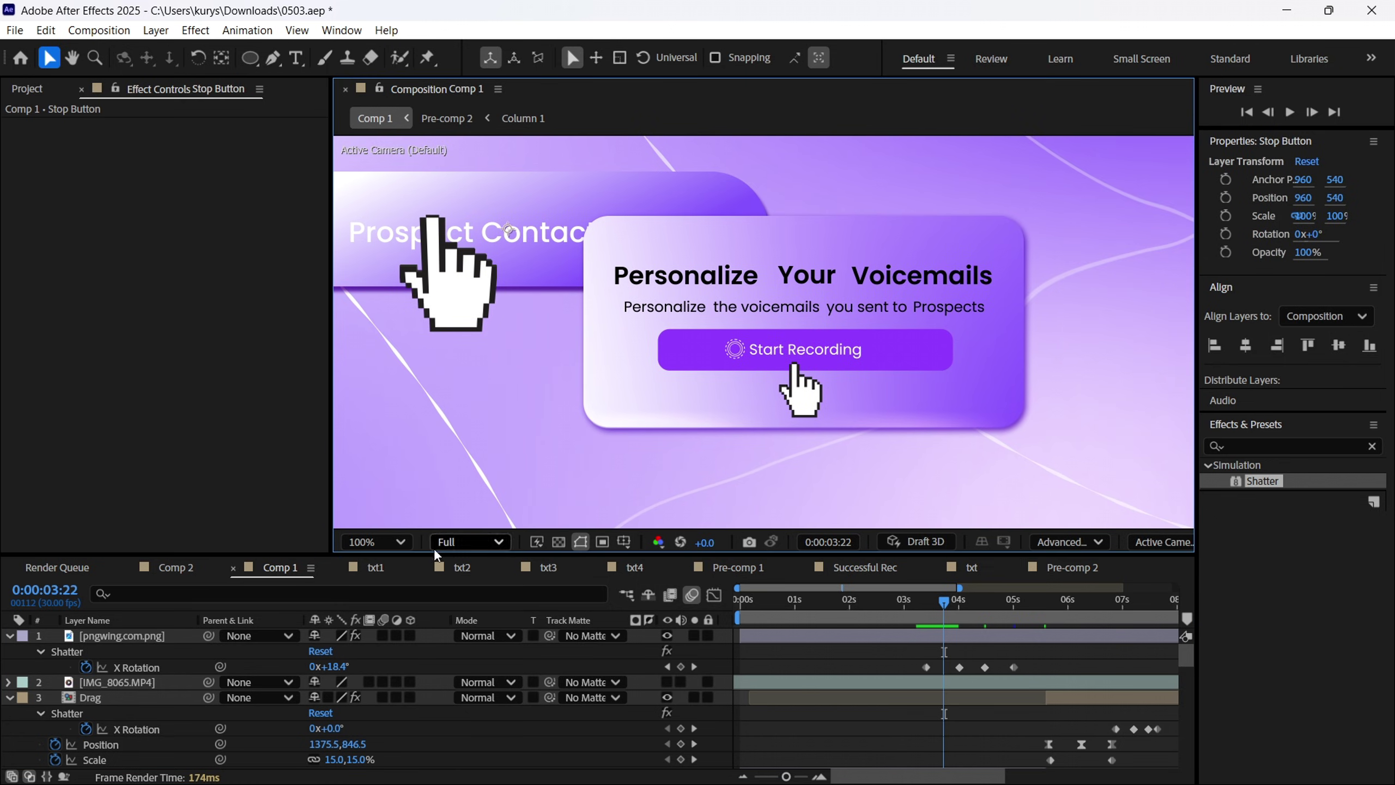
left_click_drag(943, 601, 964, 607)
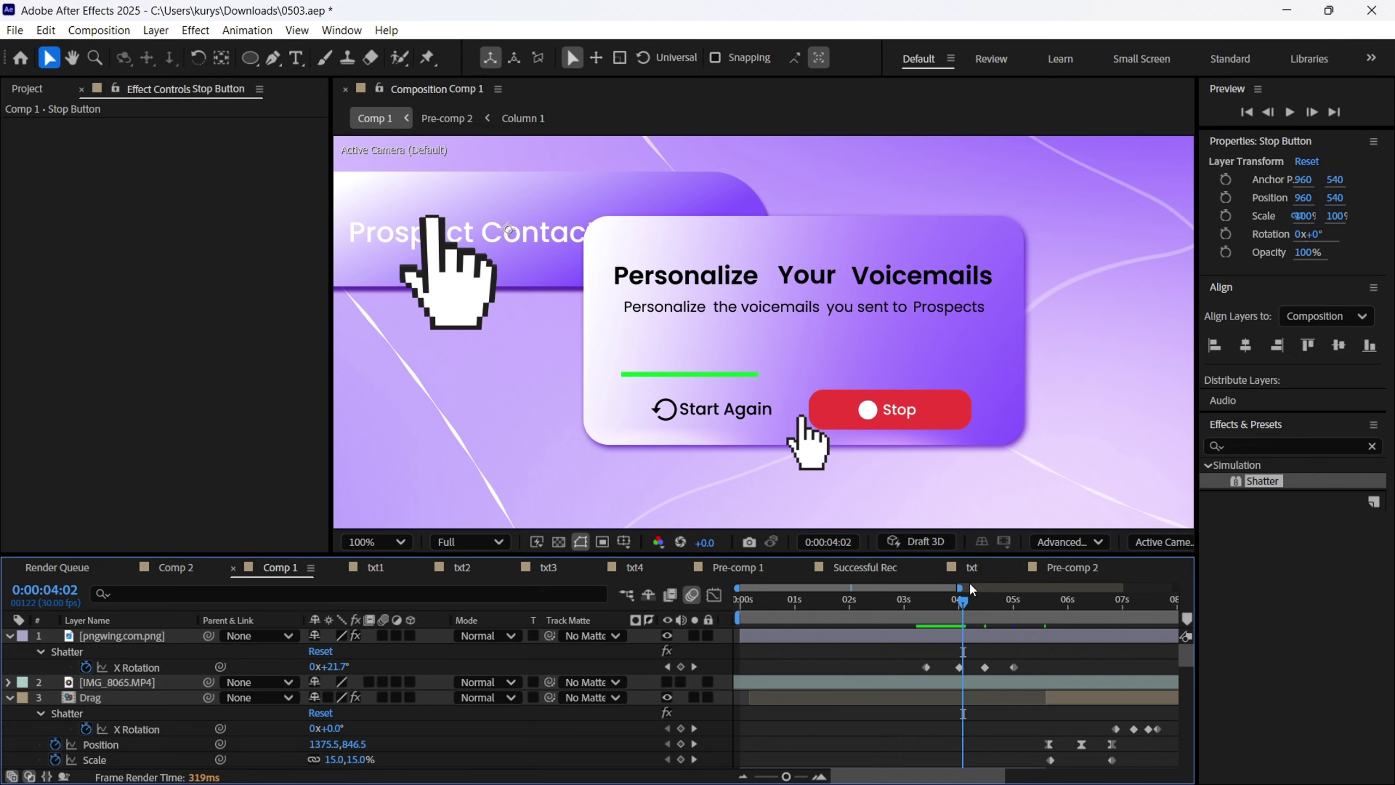
left_click_drag(969, 589, 1046, 609)
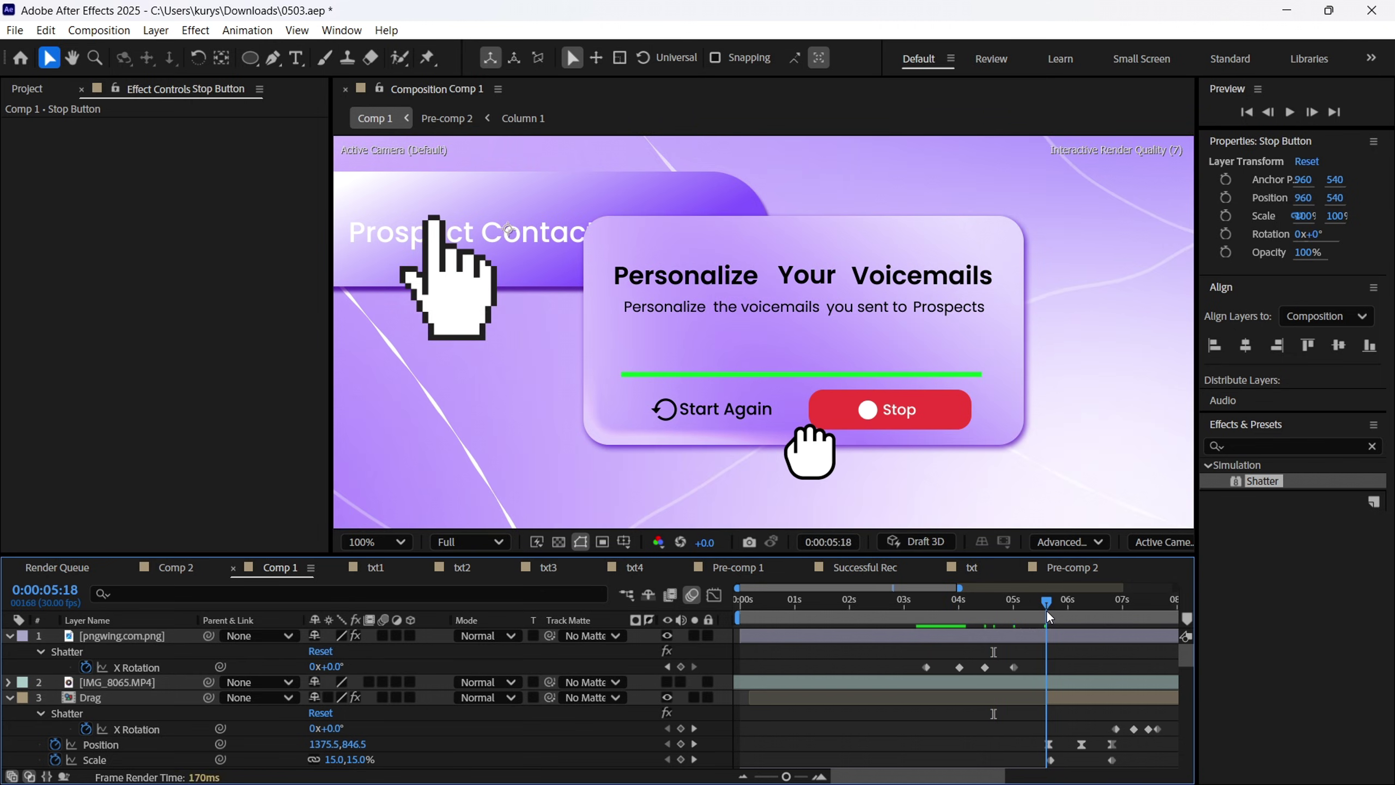
With the Pen tool, draw a straight horizontal line across the voicemail card, between its subtitle and the green progress line.
left_click(273, 57)
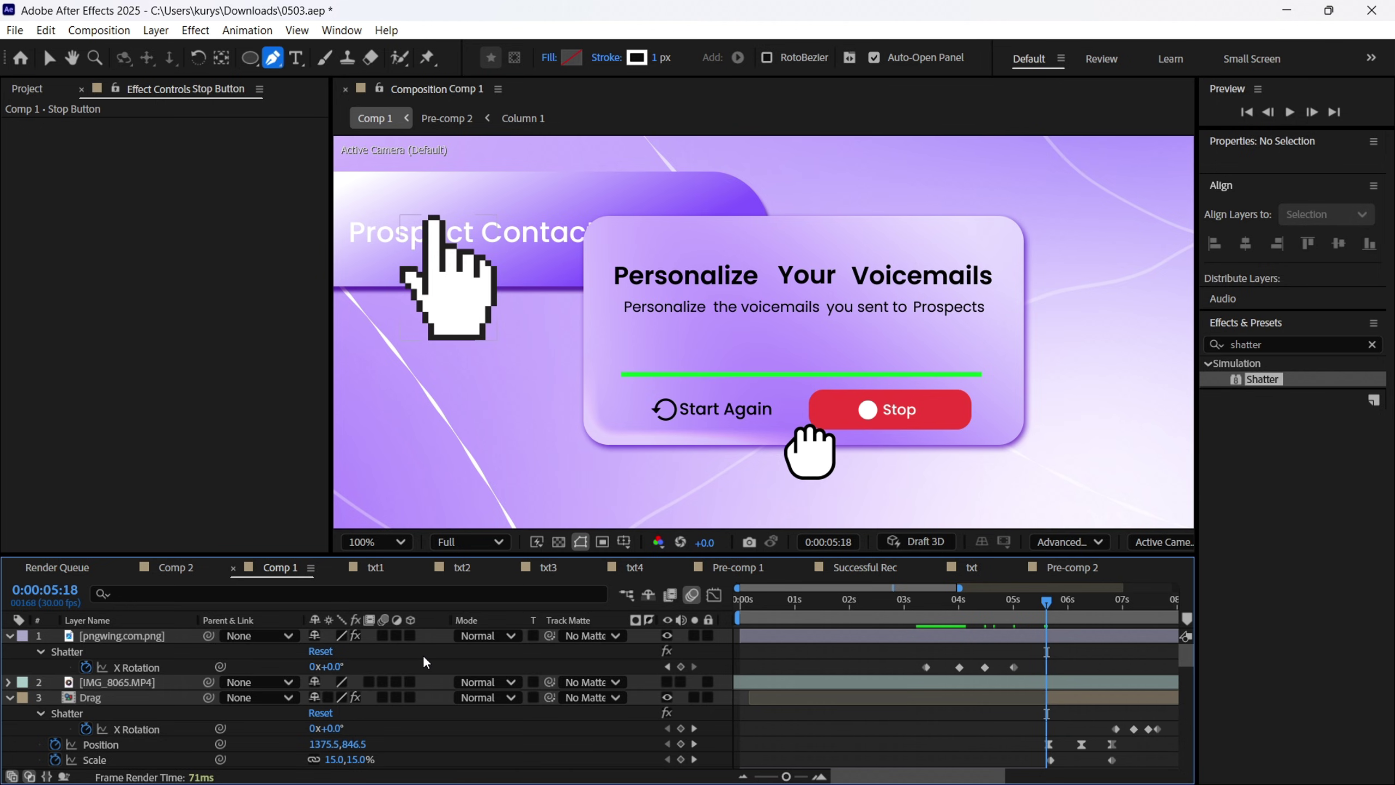
left_click(623, 335)
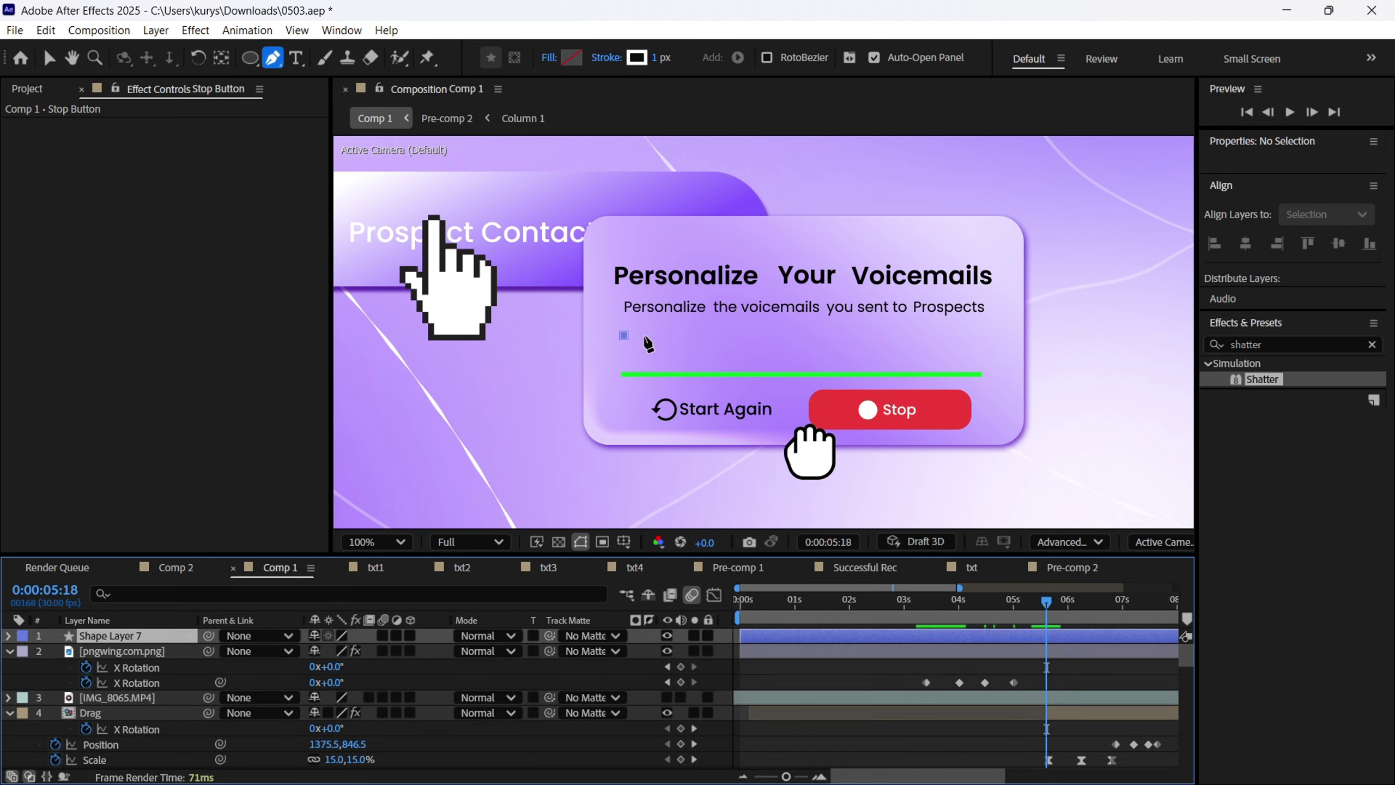
left_click(973, 335)
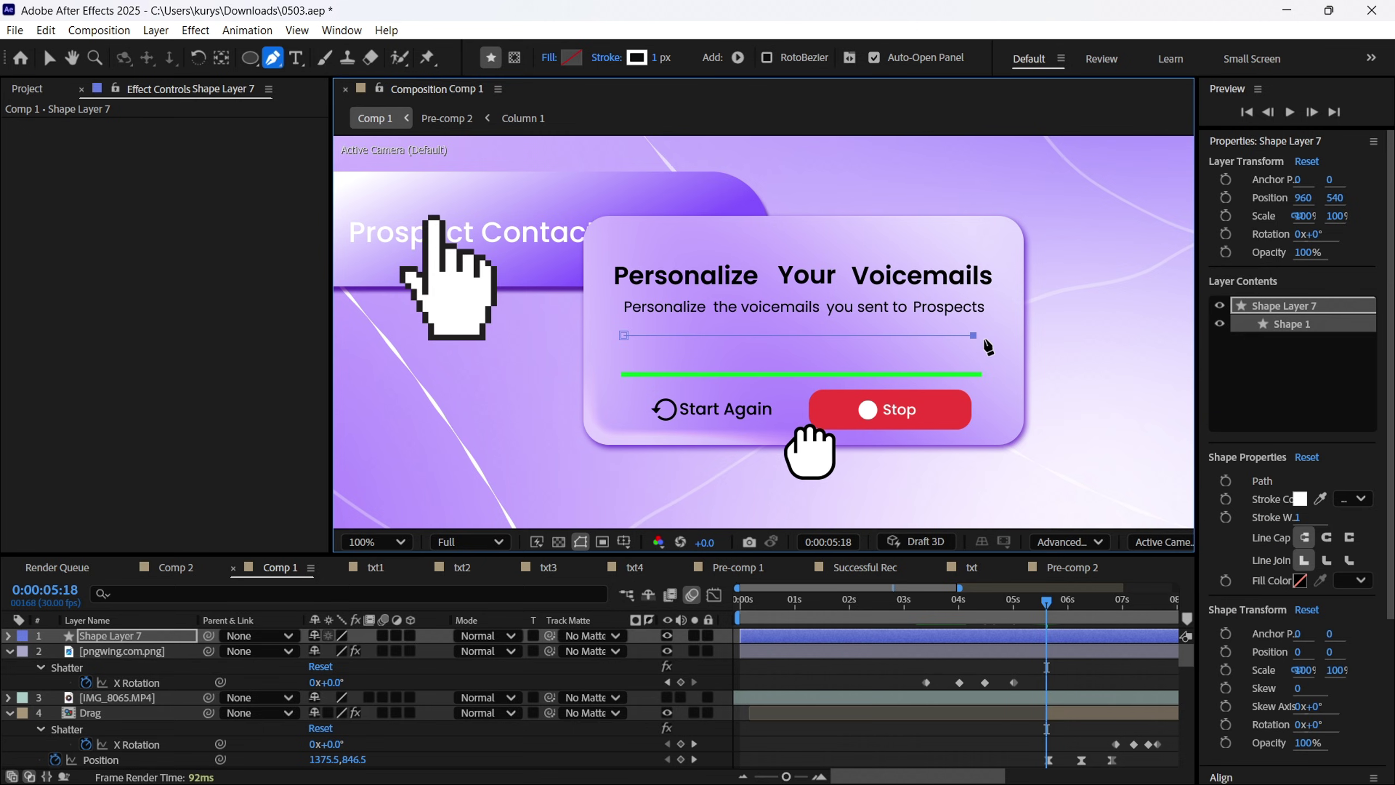
Set the new line's stroke width to 5 px and its stroke colour to green.
left_click_drag(657, 58, 667, 58)
left_click(637, 58)
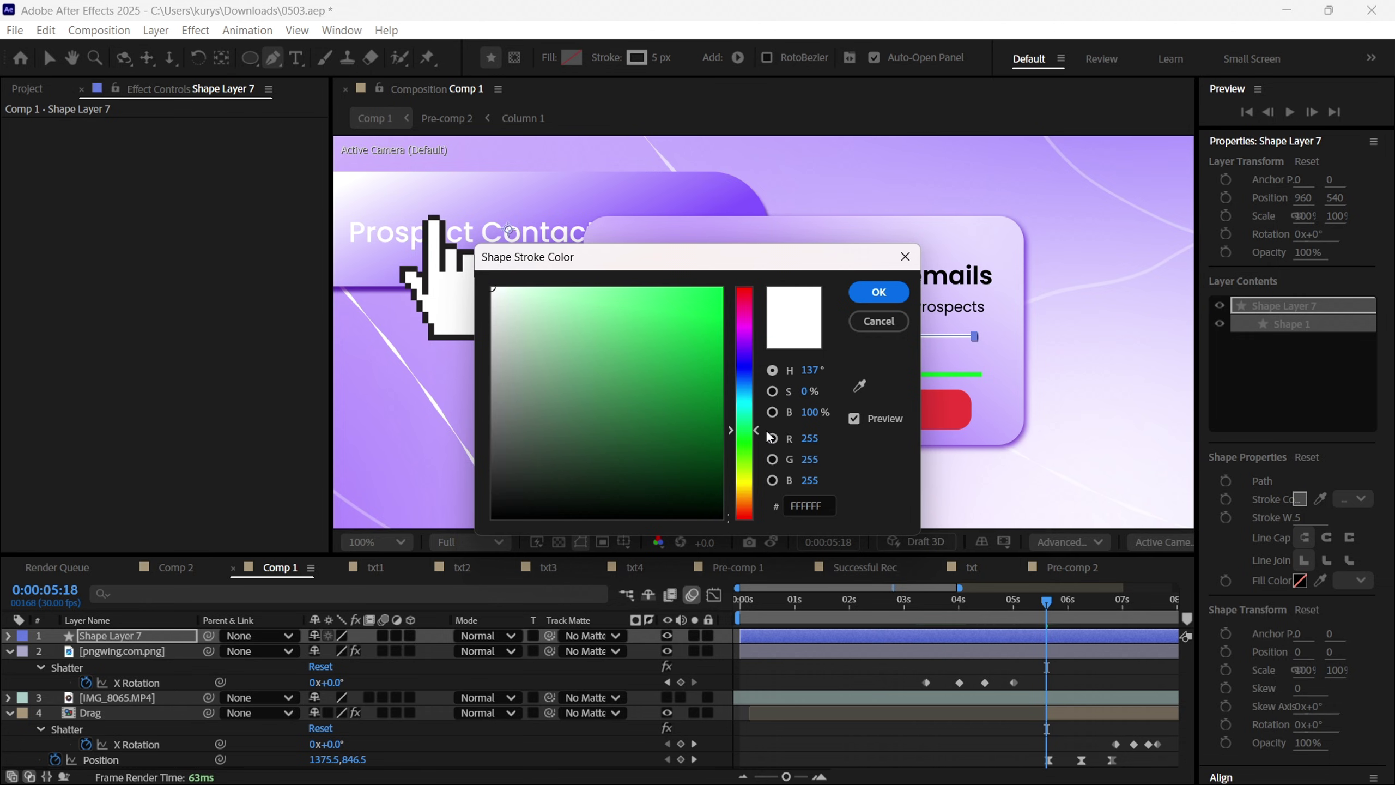
left_click(720, 338)
left_click_drag(837, 267, 720, 360)
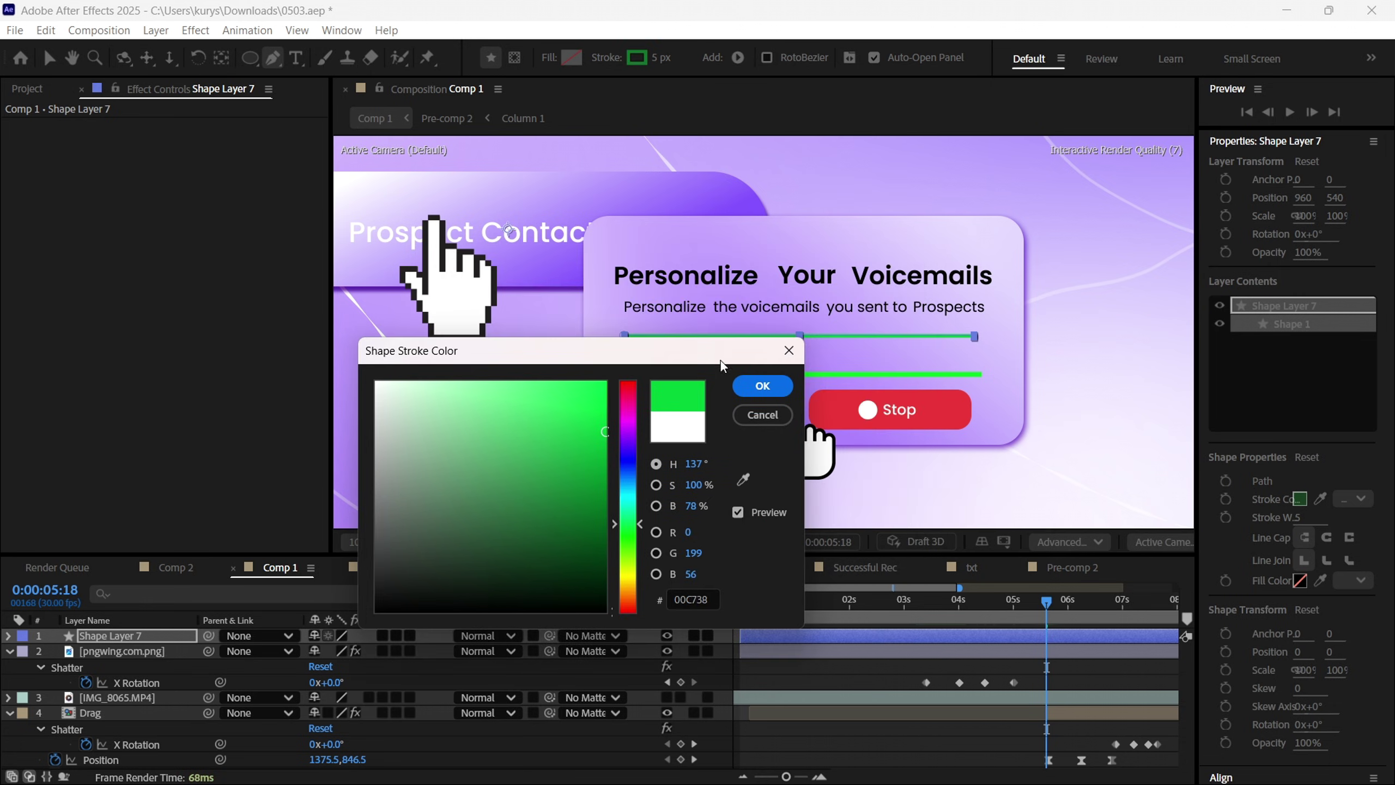
left_click(763, 386)
key("v")
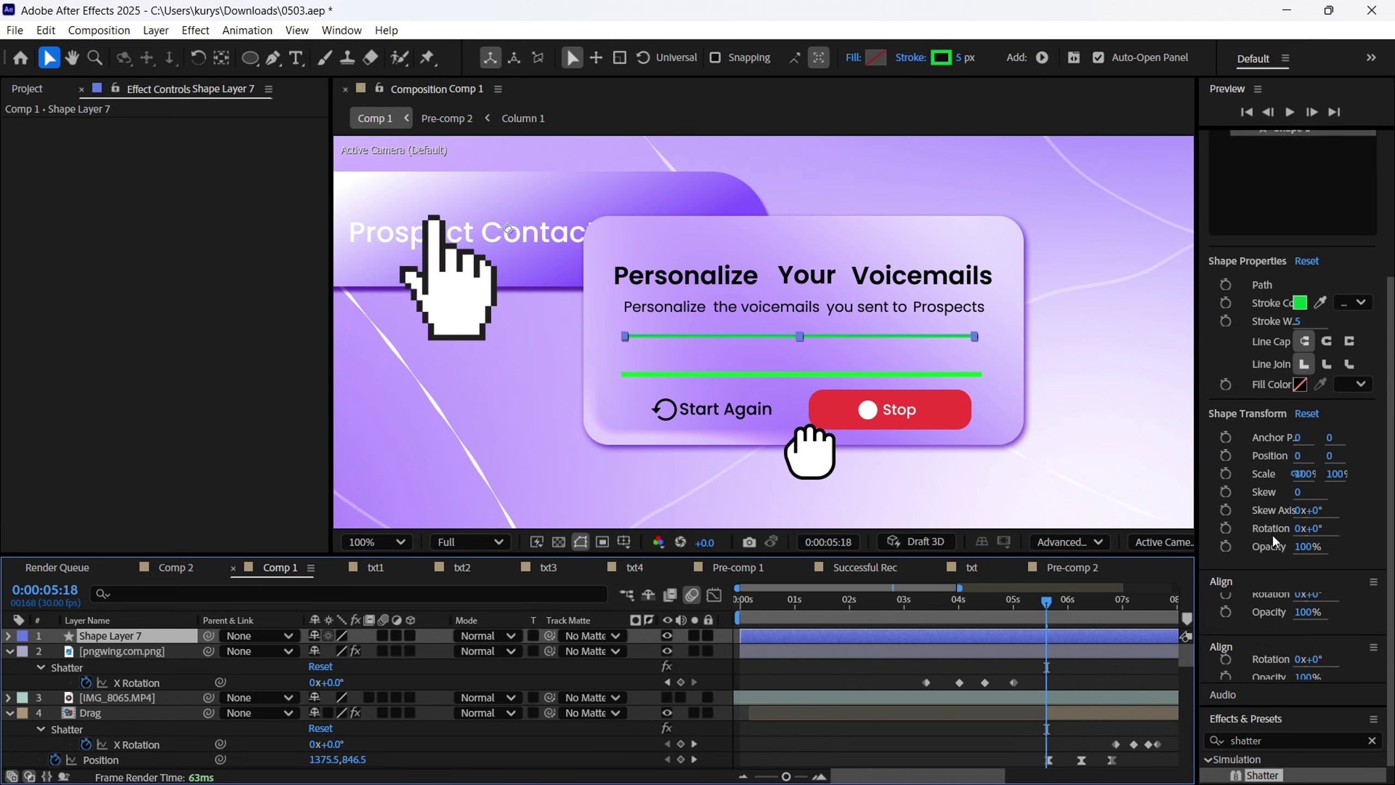
Add Trim Paths to the new line's shape layer and expand its properties.
left_click(8, 636)
left_click(442, 652)
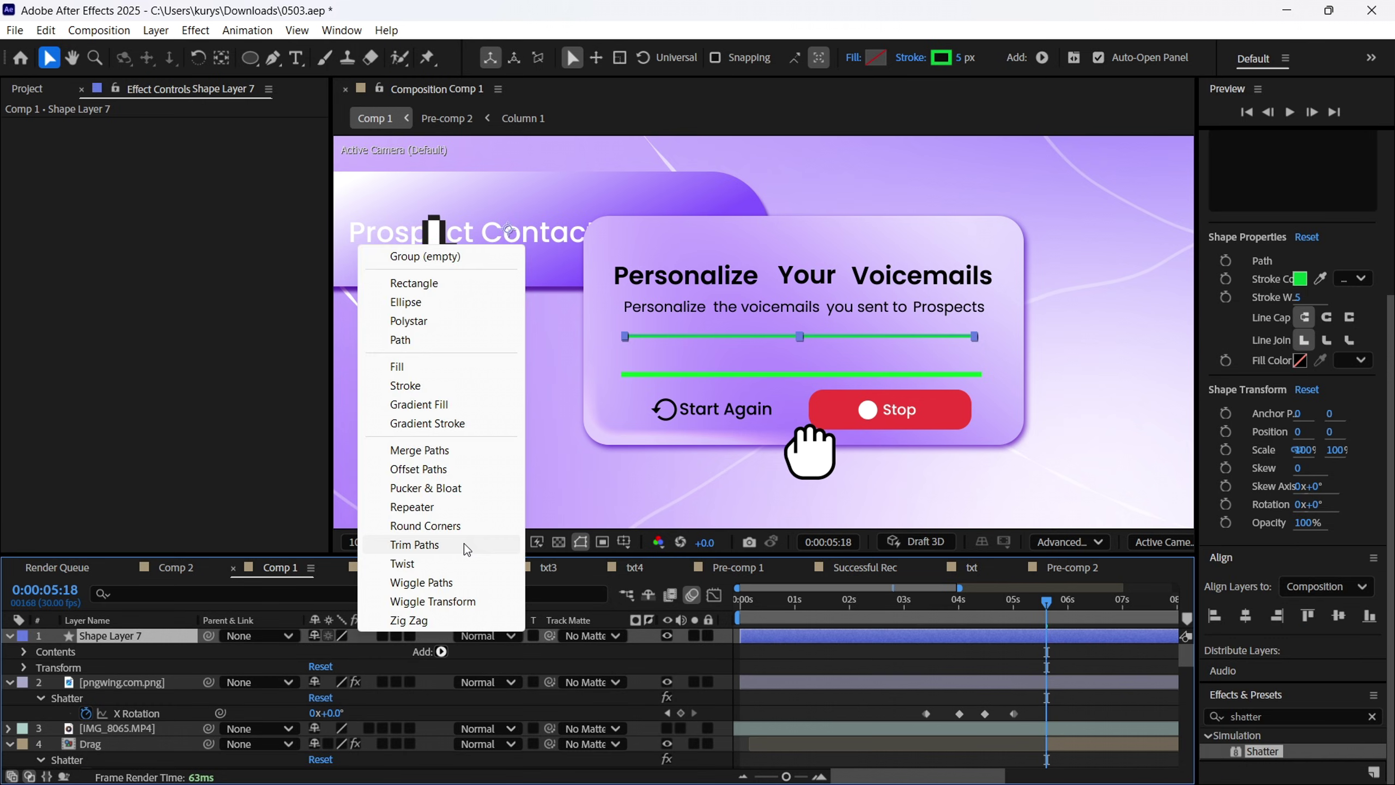
left_click(466, 549)
left_click(40, 682)
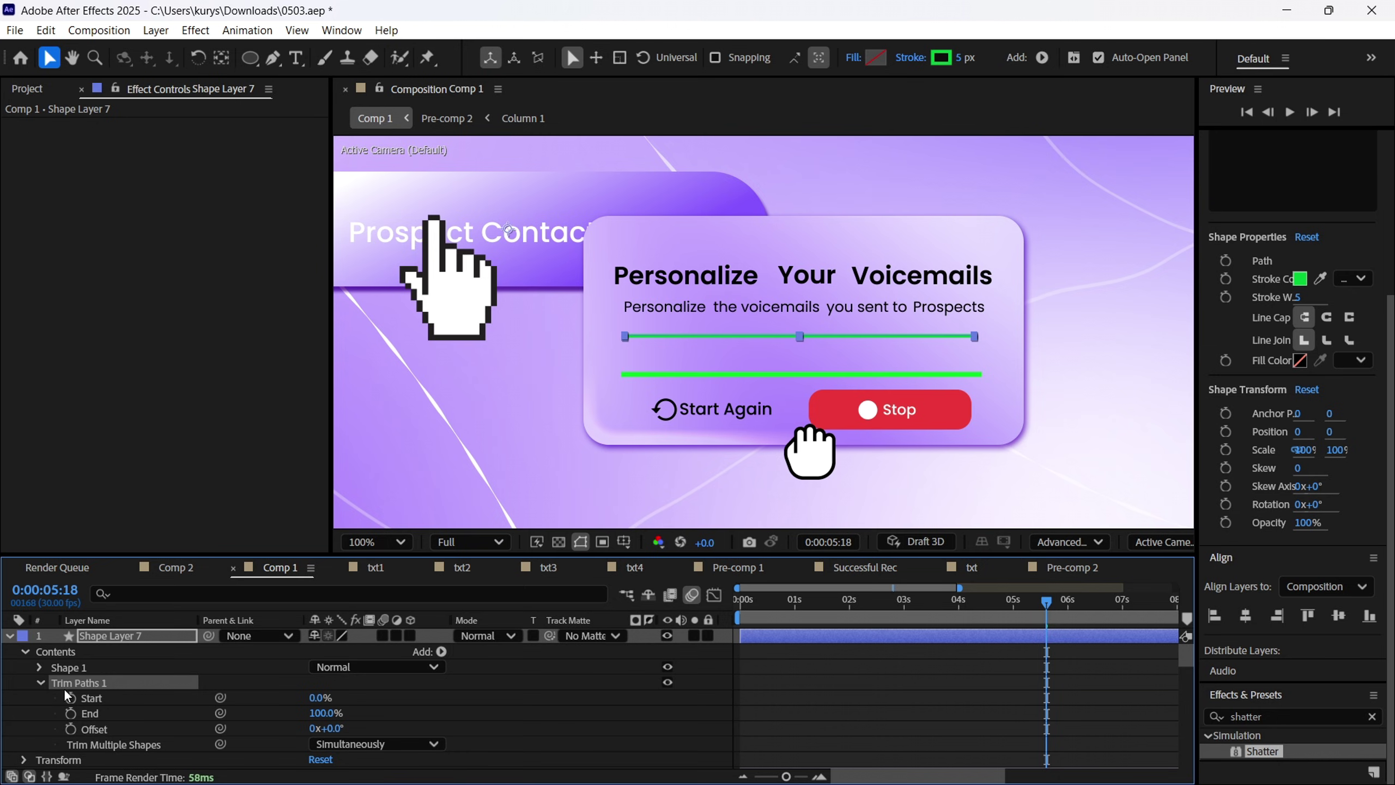
left_click(441, 651)
left_click(441, 652)
Start keyframing the line's Trim Paths End at 0:00:03:29 with 0%.
left_click(958, 604)
left_click(70, 712)
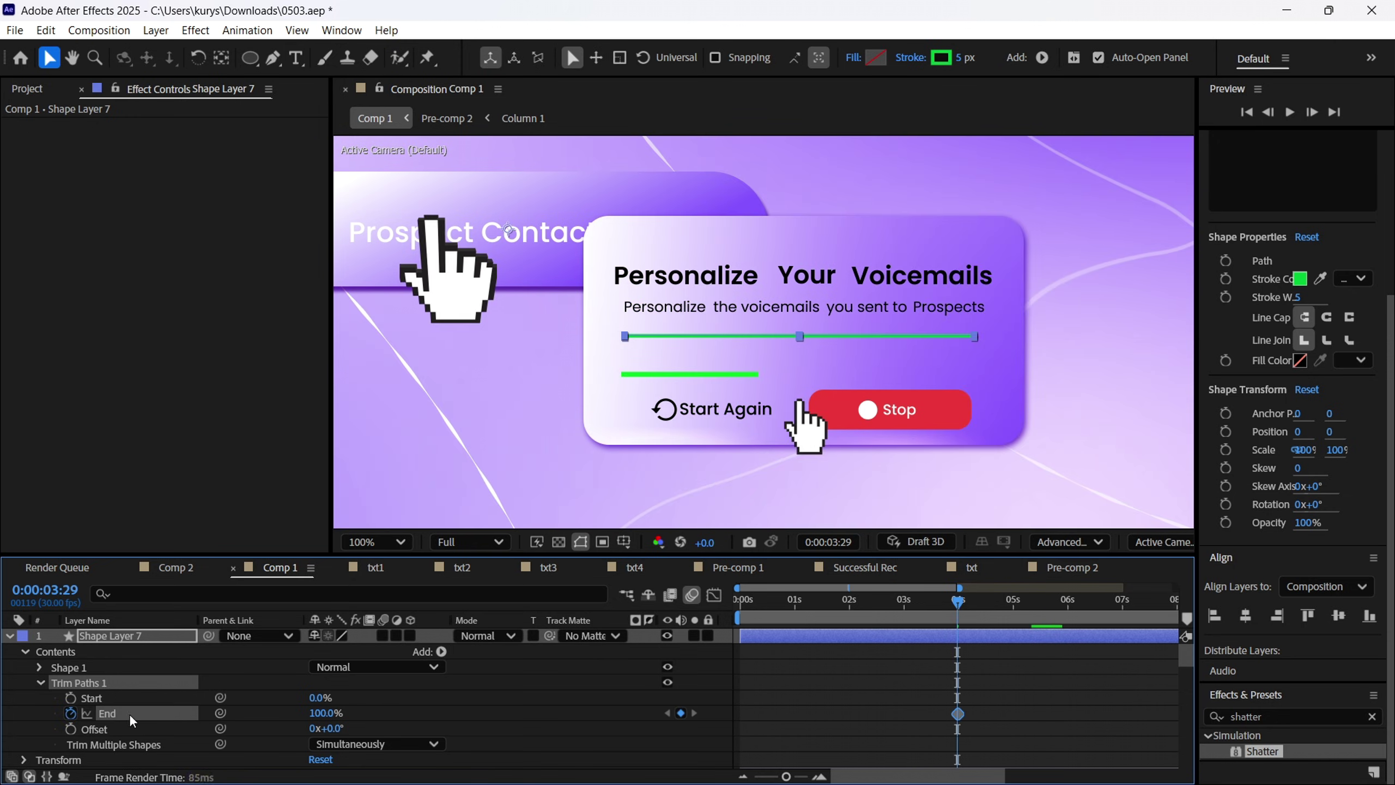
left_click_drag(327, 716, 313, 713)
mouse_move(218, 713)
left_mouse_down()
mouse_move(239, 715)
mouse_move(203, 716)
left_mouse_up()
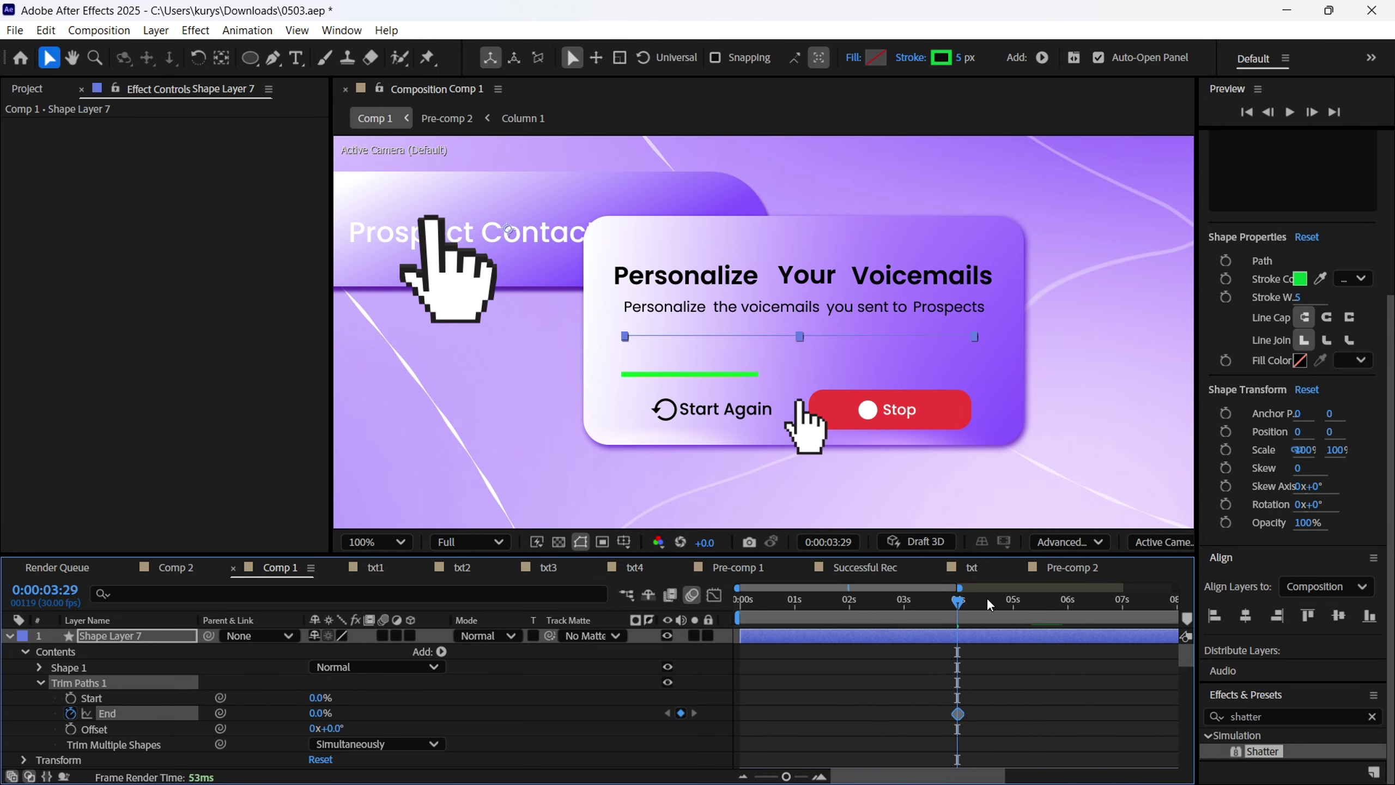
Keyframe the Trim Paths End at 100% at 0:00:05:00 and scrub through the line's drawing animation.
left_click_drag(987, 603, 1014, 602)
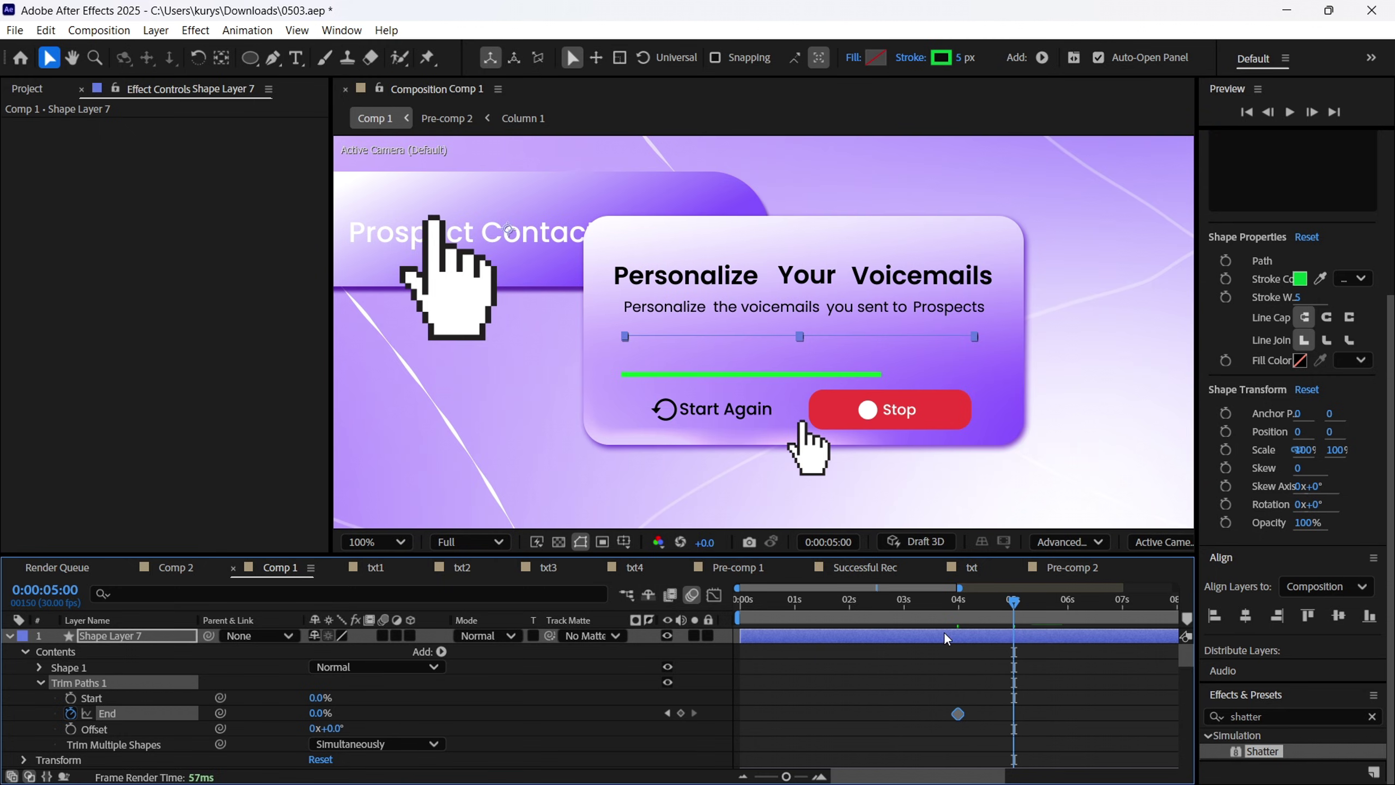
left_click(320, 712)
type("100")
key("Return")
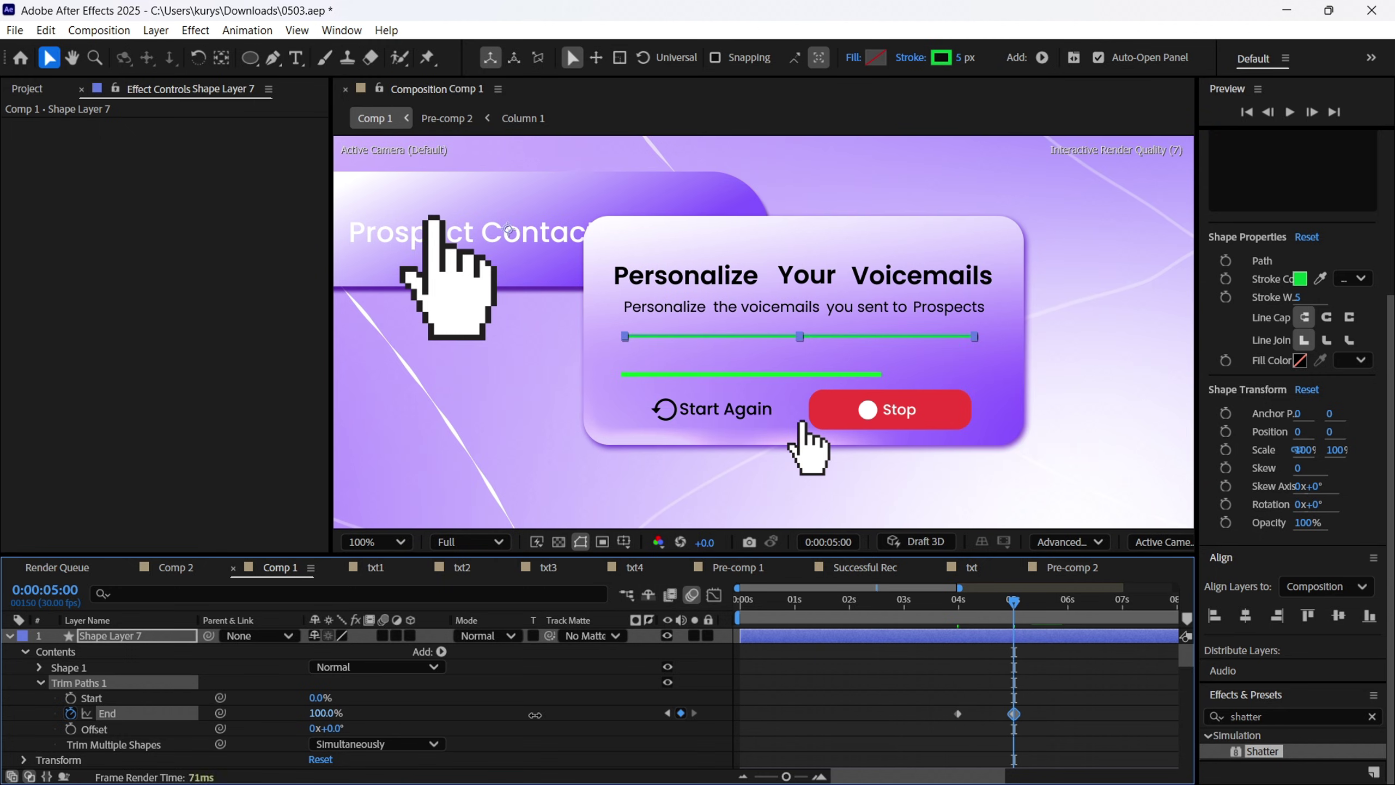
left_click(986, 649)
mouse_move(965, 602)
left_mouse_down()
mouse_move(1026, 611)
mouse_move(978, 609)
left_mouse_up()
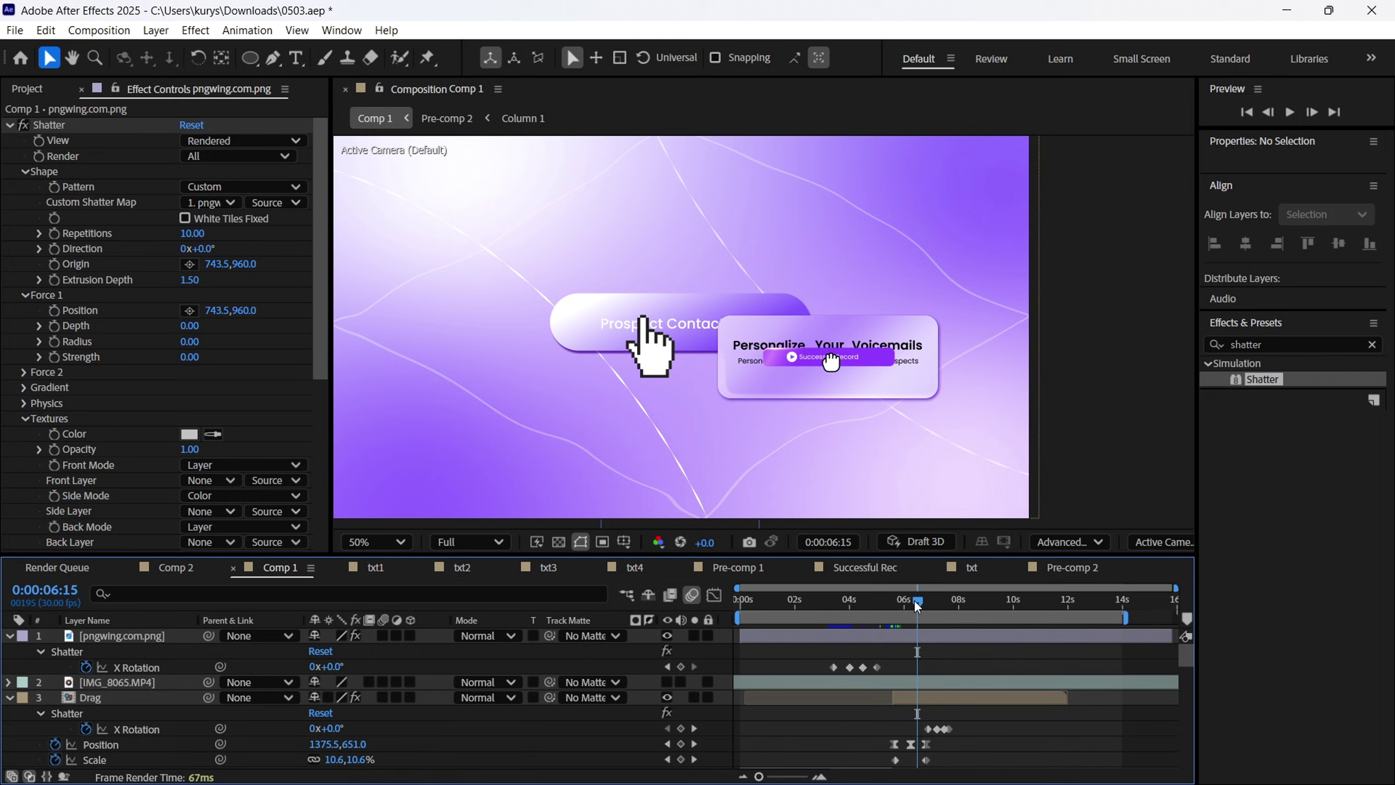
Examine how the open hand carries the Successful Record button out of the card and tilts, up to 0:00:07:18.
mouse_move(913, 599)
left_mouse_down()
mouse_move(941, 602)
mouse_move(908, 606)
left_mouse_up()
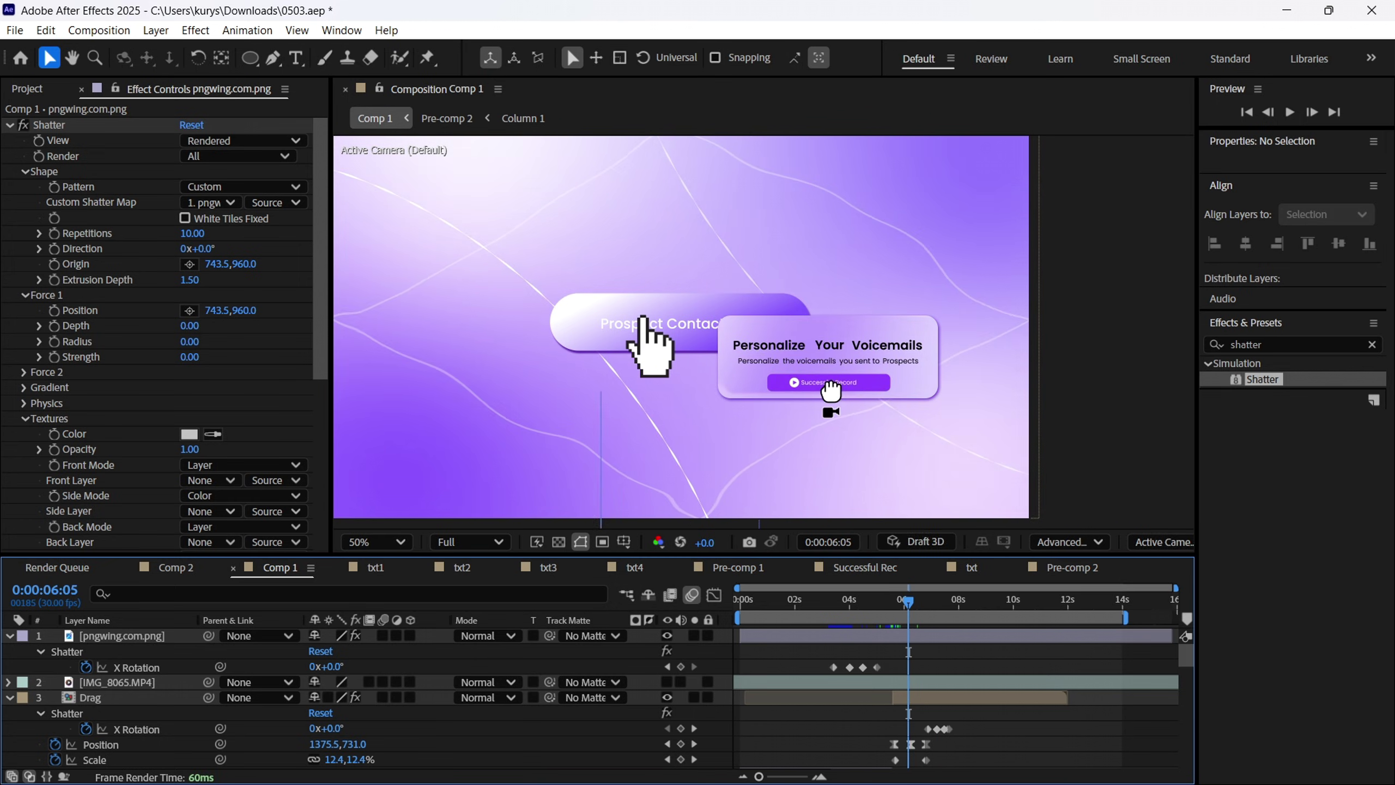
scroll(829, 412, "up", 1)
left_click(840, 369)
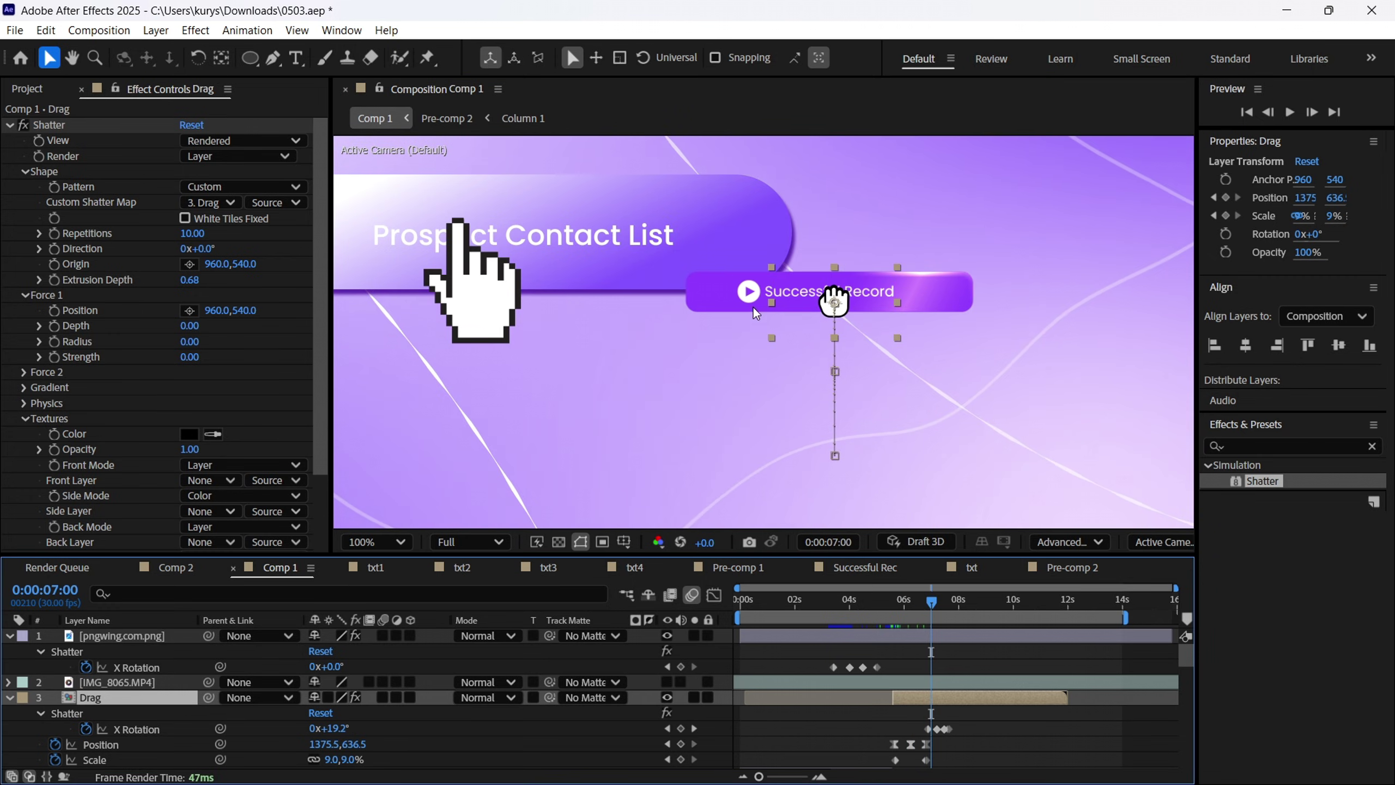
left_click_drag(932, 605, 948, 603)
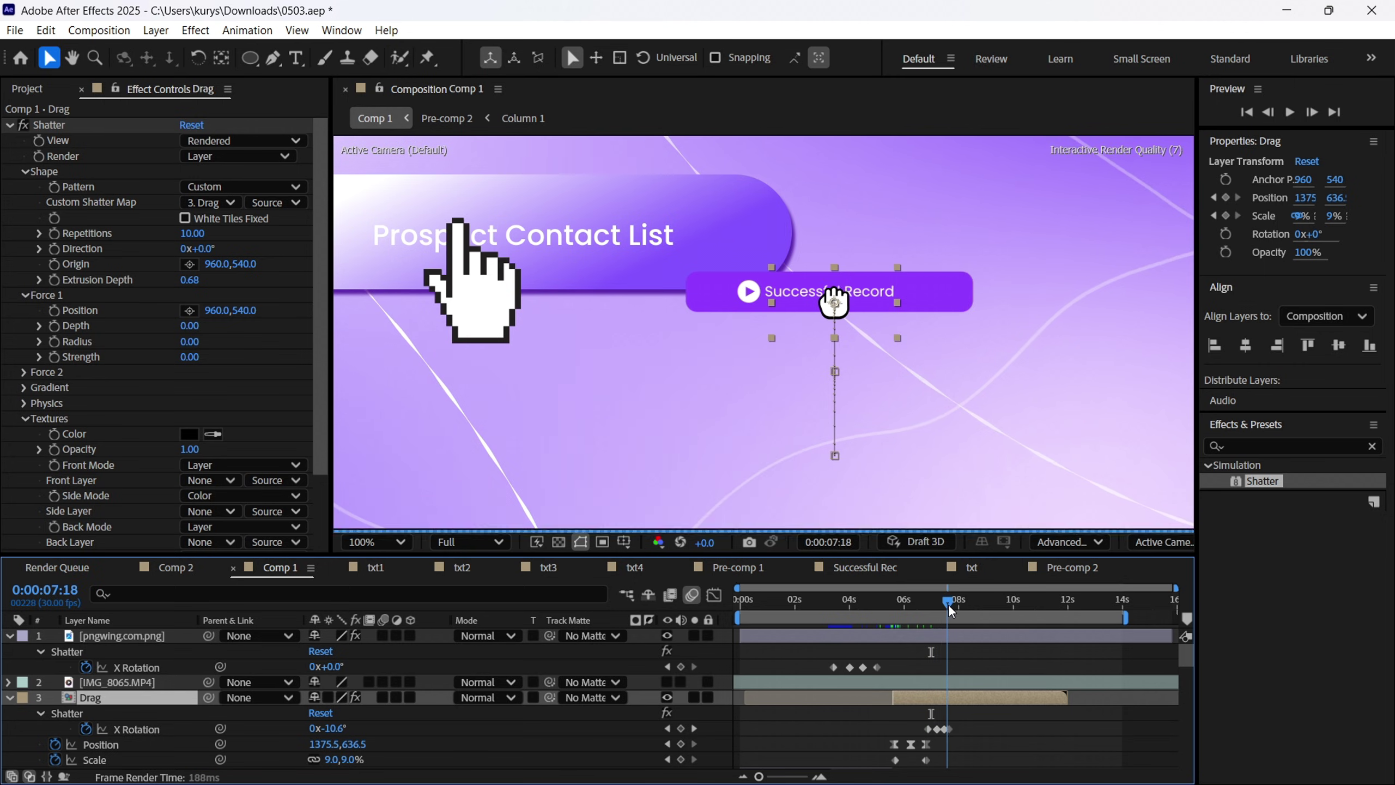
key("space")
left_click_drag(776, 263, 887, 336)
key("v")
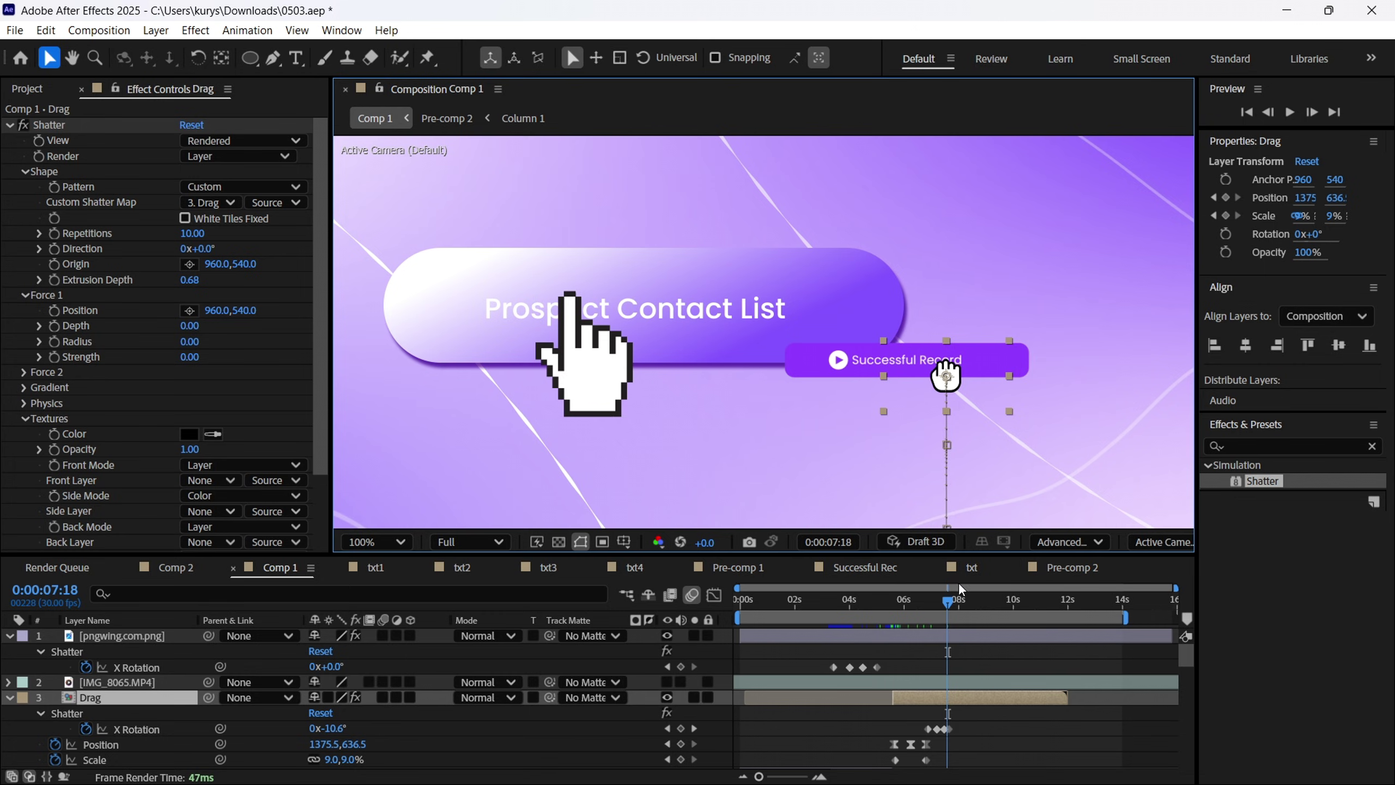
Go back to 0:00:05:13 and move the large pointer hand to just beside the voicemail card's lower edge.
left_click_drag(959, 589, 888, 604)
key("space")
left_click_drag(776, 288, 819, 321)
left_click(567, 316)
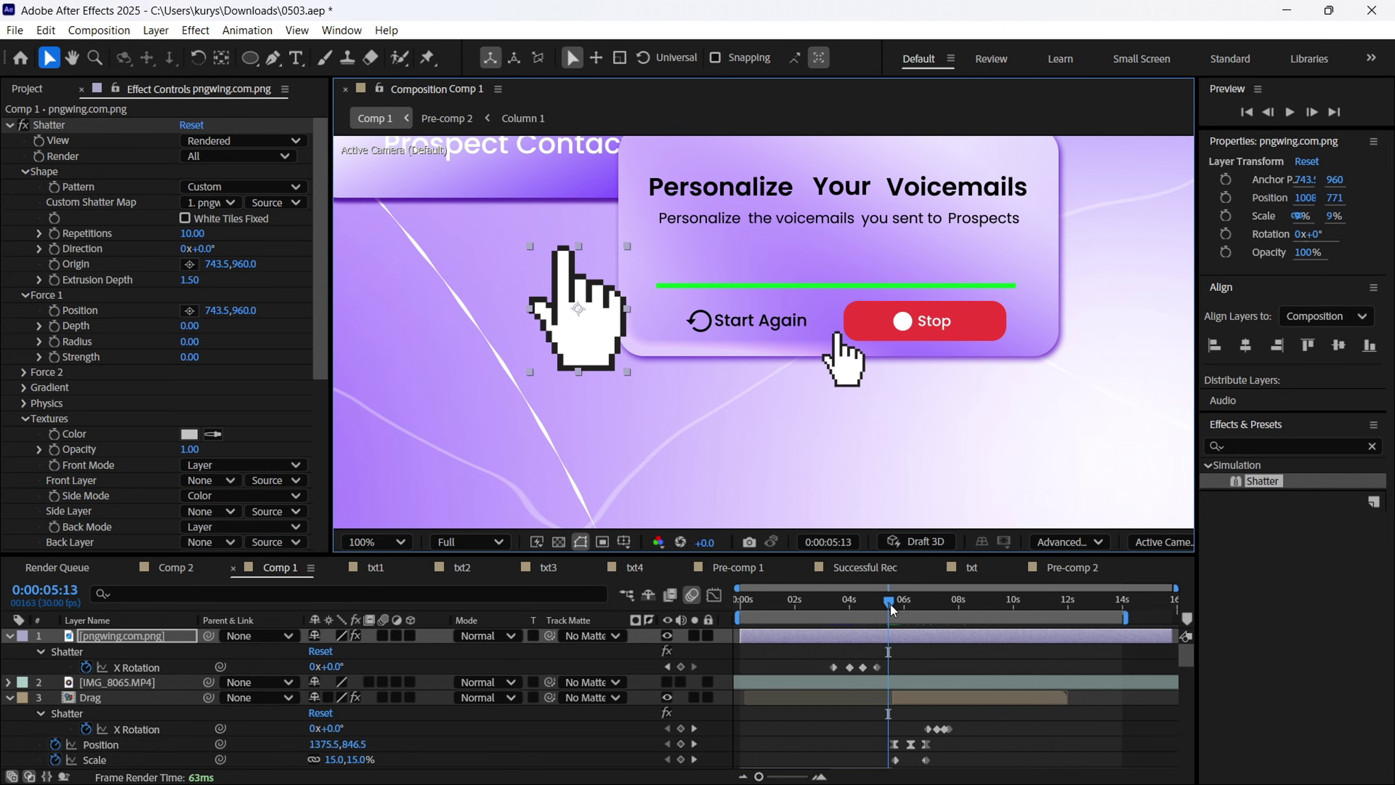
Switch to the icons folder to look at the pointer and open-hand images, and return to After Effects.
left_click(789, 764)
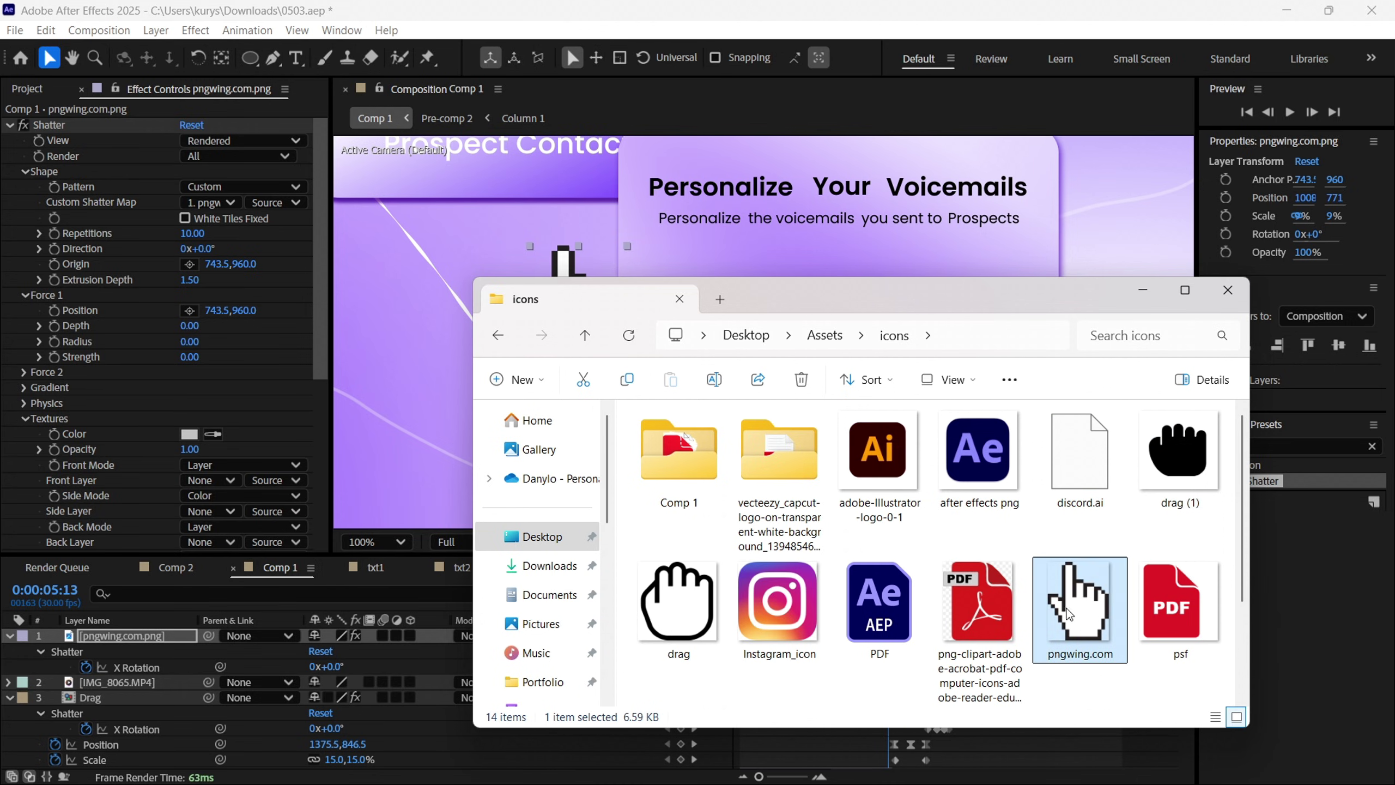
left_click(678, 602)
left_click(583, 326)
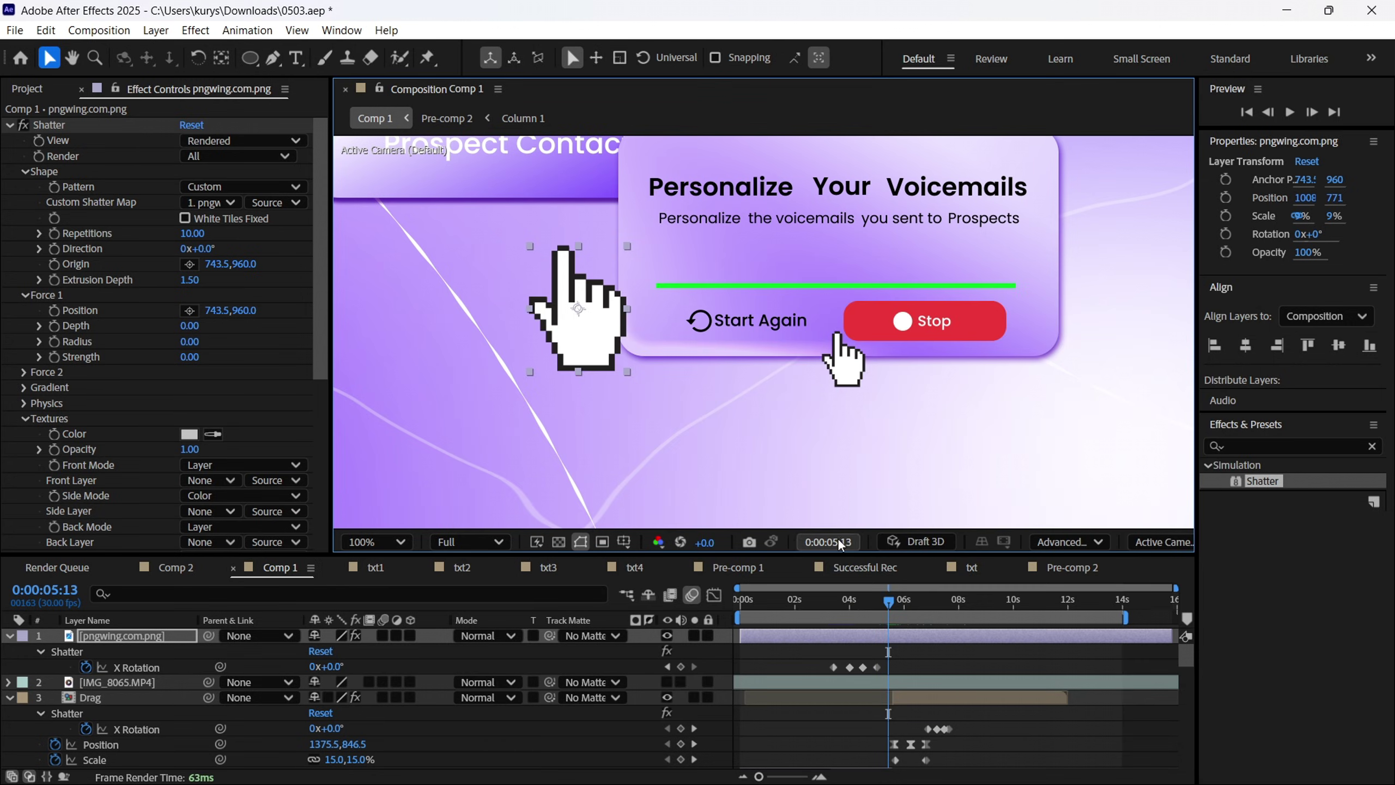
Examine up close the swap from pointer to open hand at 0:00:05:18 near the Stop button.
left_click(890, 600)
left_click_drag(892, 602, 894, 604)
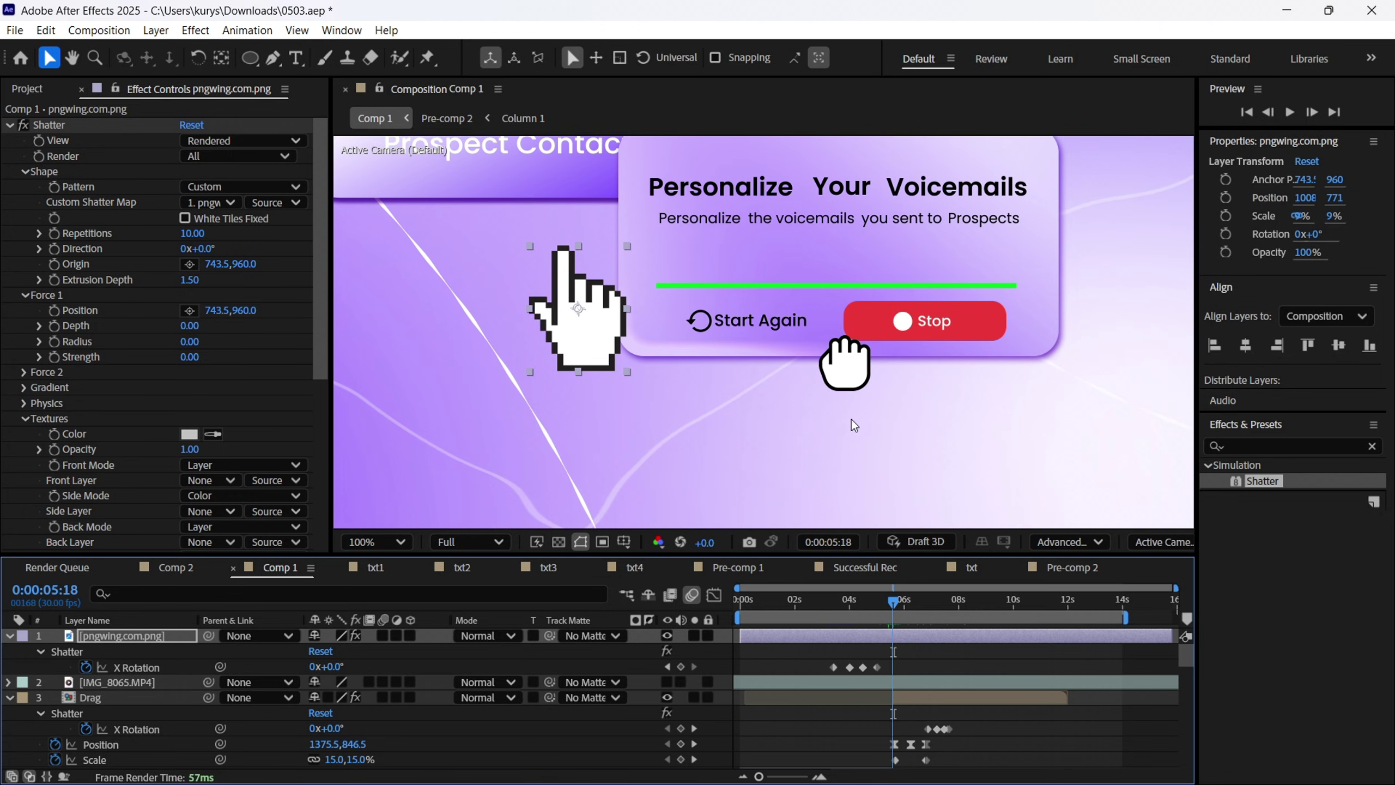
left_click(841, 353)
scroll(862, 385, "up", 1)
left_click_drag(922, 292, 909, 378)
key("v")
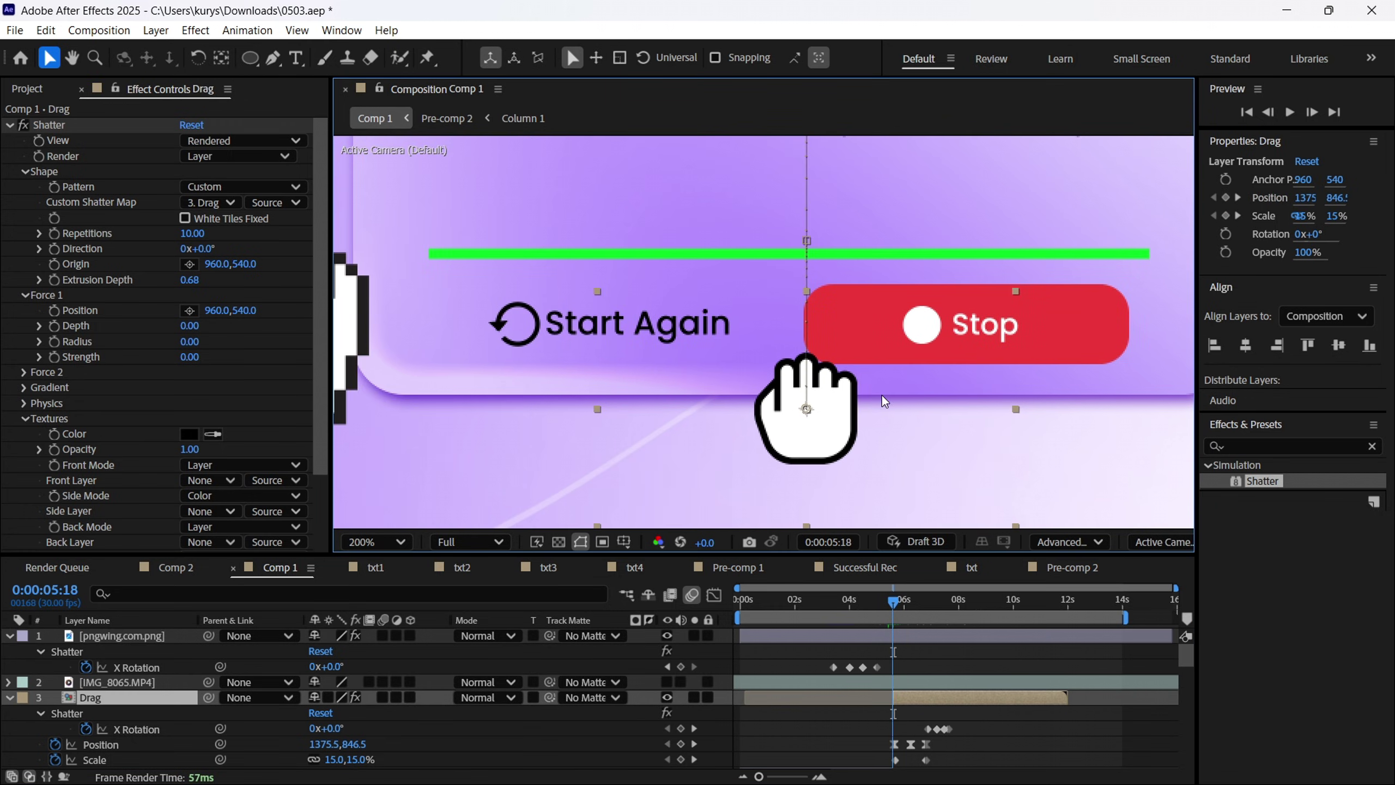
key("comma")
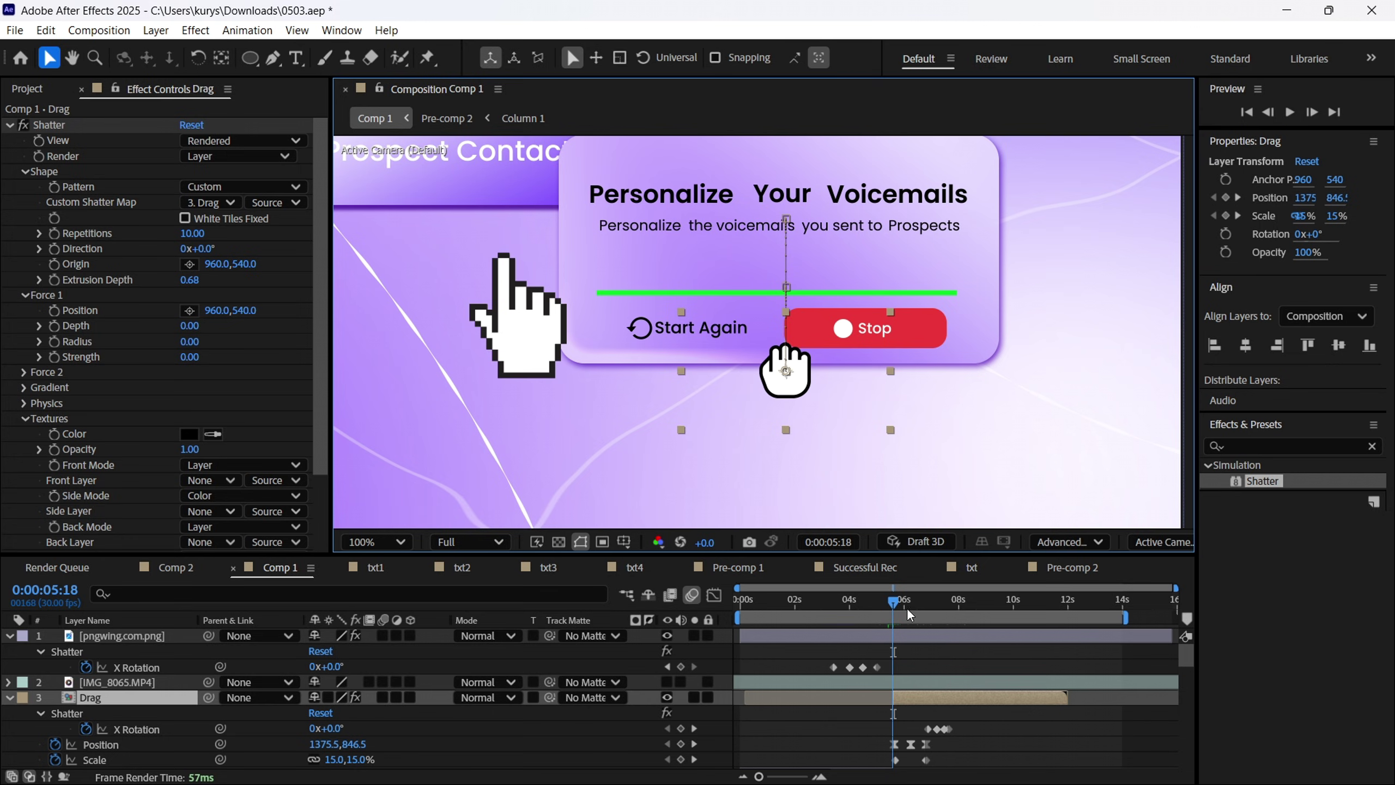
Scrub through the Drag layer's upward movement and shrinking with the record button, up to 0:00:07:00.
mouse_move(892, 610)
left_mouse_down()
mouse_move(917, 608)
mouse_move(906, 611)
left_mouse_up()
key("h")
left_click_drag(831, 396, 873, 482)
key("v")
left_click_drag(906, 602, 933, 610)
key("Page_Up")
key("Page_Up")
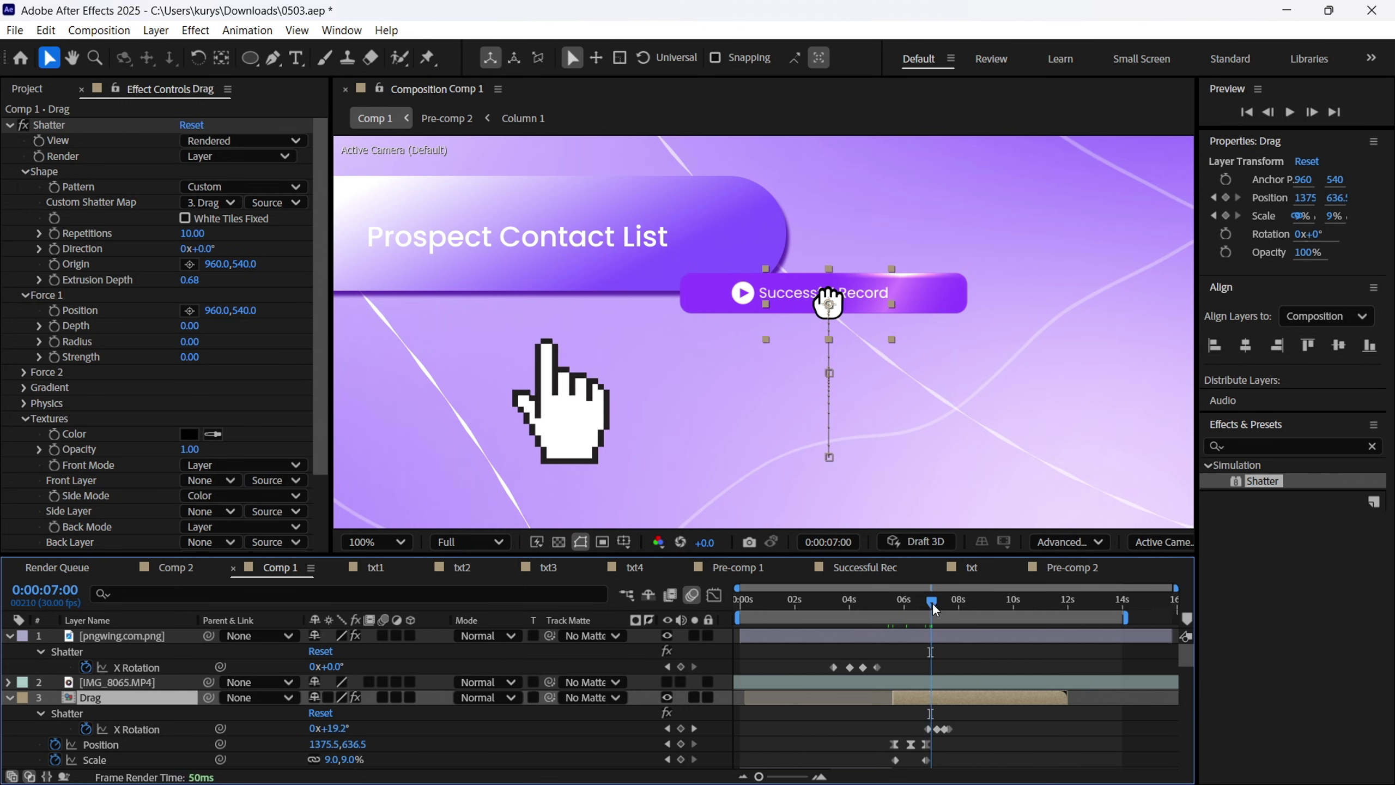
Delete the large spare pointer hand layer below the Prospect Contact List button.
left_click_drag(932, 601, 965, 605)
scroll(769, 338, "down", 4)
left_click_drag(707, 356, 748, 387)
left_click(748, 388)
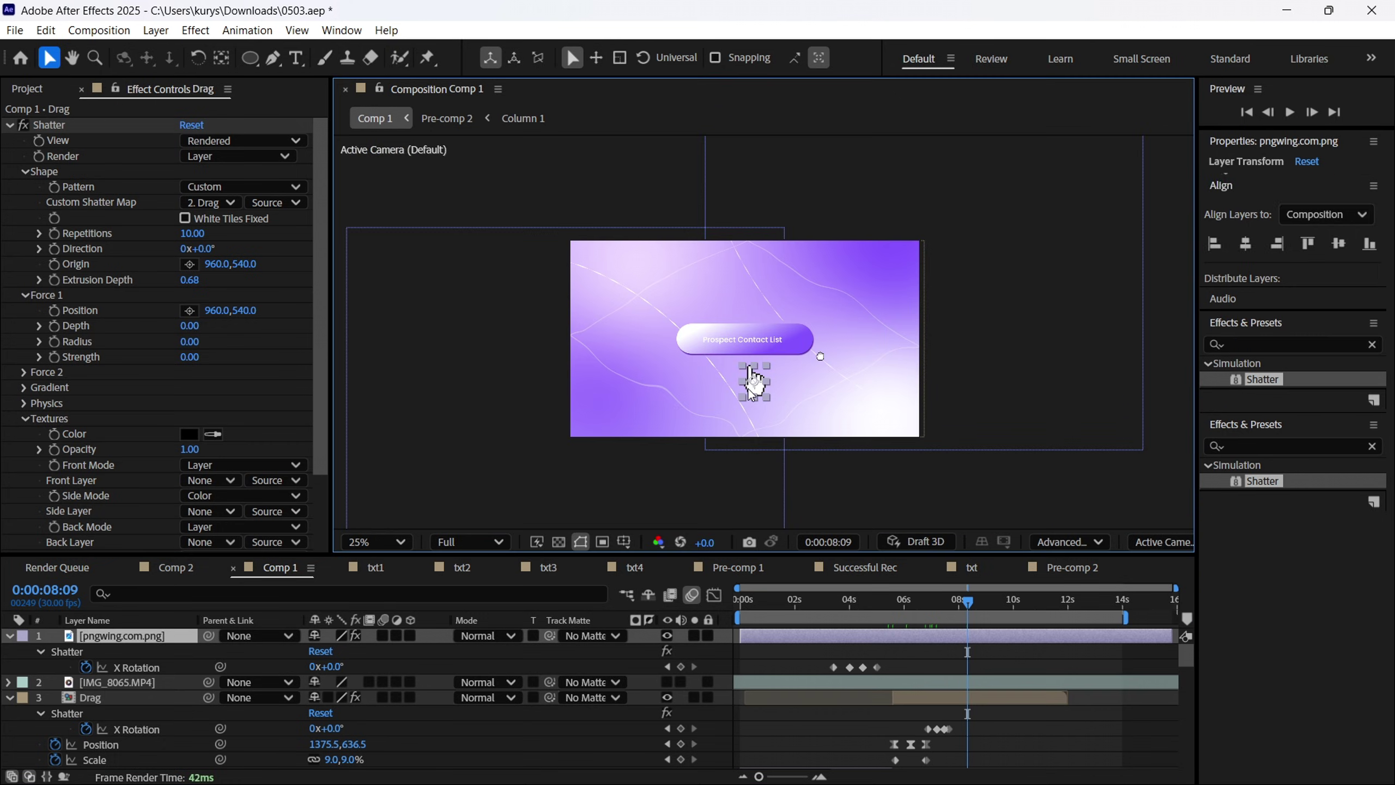
key("Delete")
Review the composition from the contact list panel at 0:00:11:27 back to the card's opening text at 0:00:01:15.
left_click_drag(969, 599, 1065, 603)
key("period")
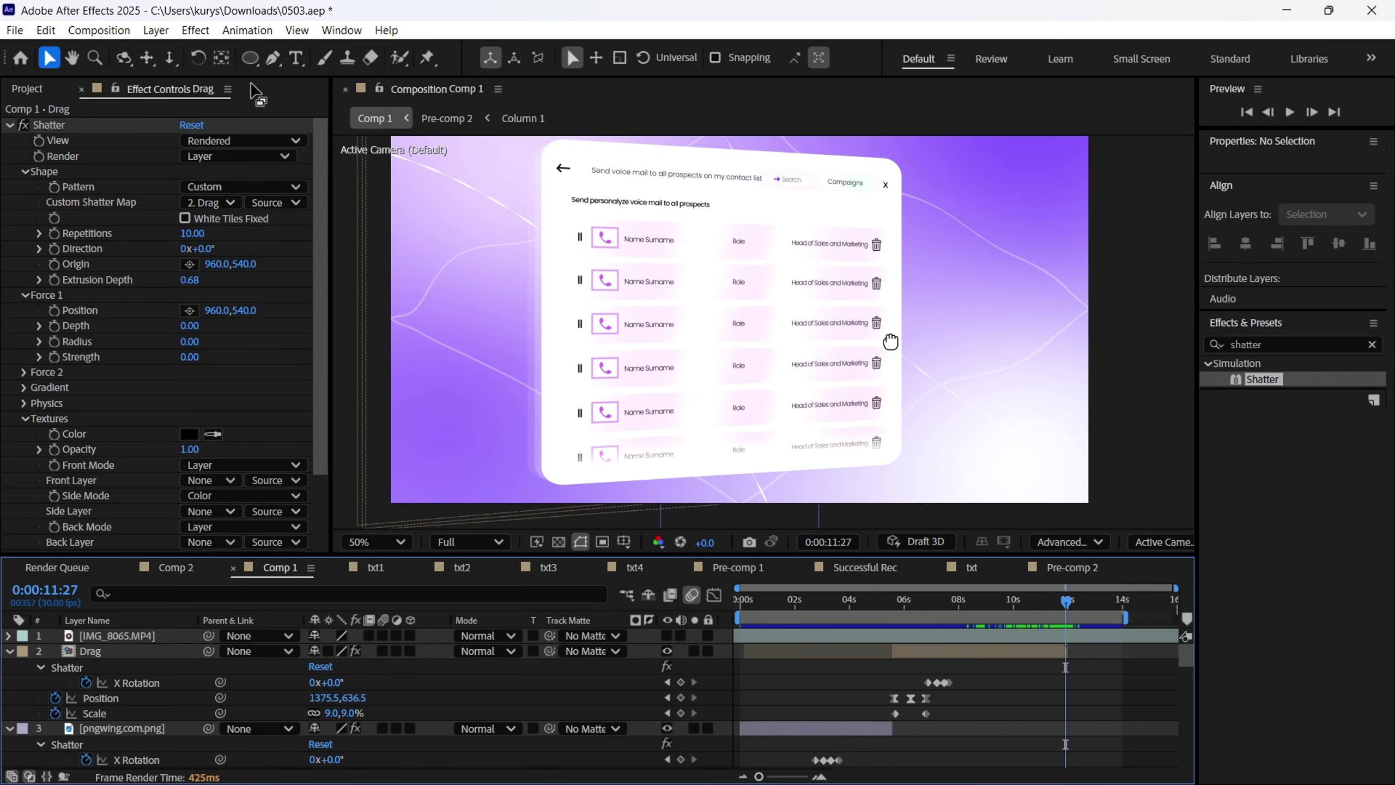
mouse_move(248, 57)
left_mouse_down()
mouse_move(291, 77)
mouse_move(251, 57)
left_mouse_up()
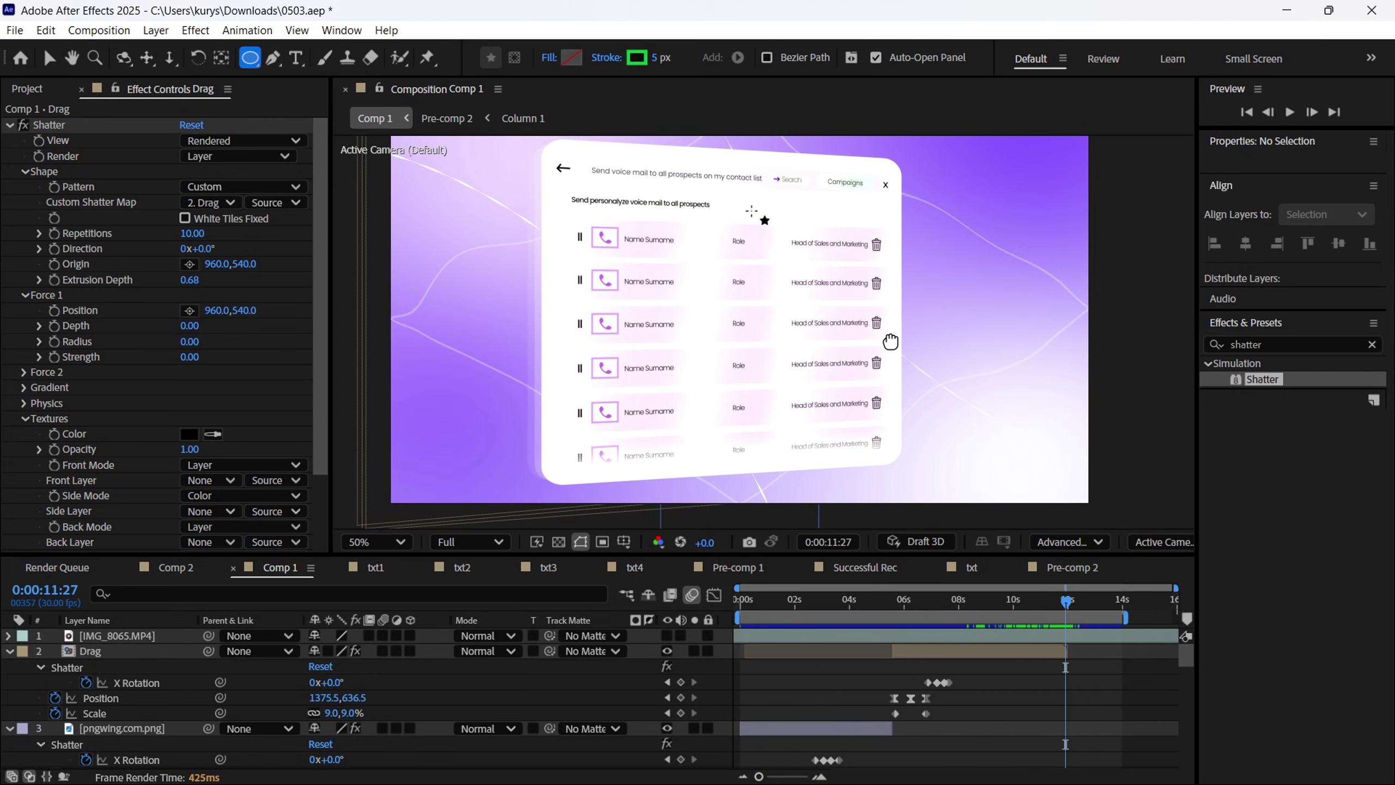
left_click_drag(970, 609, 1045, 620)
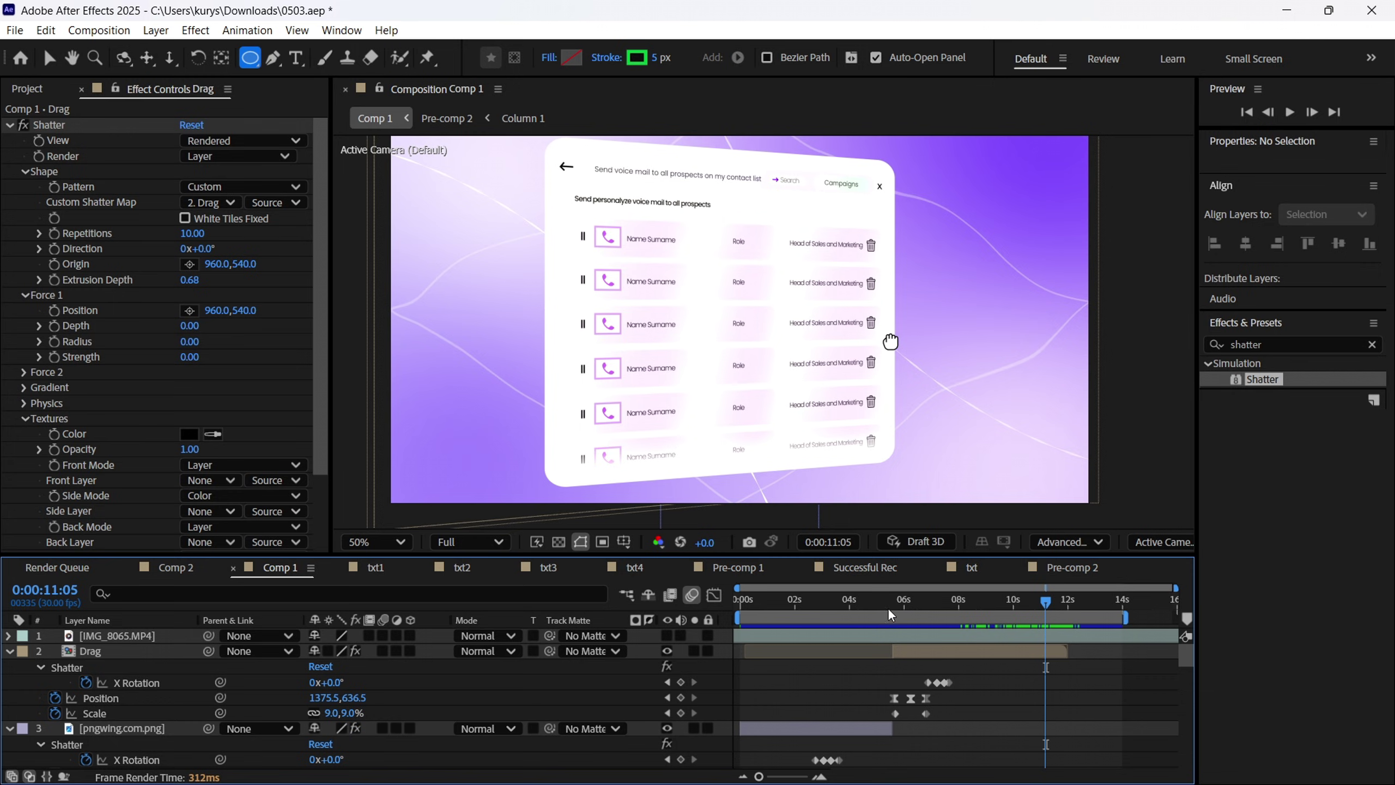
left_click(919, 602)
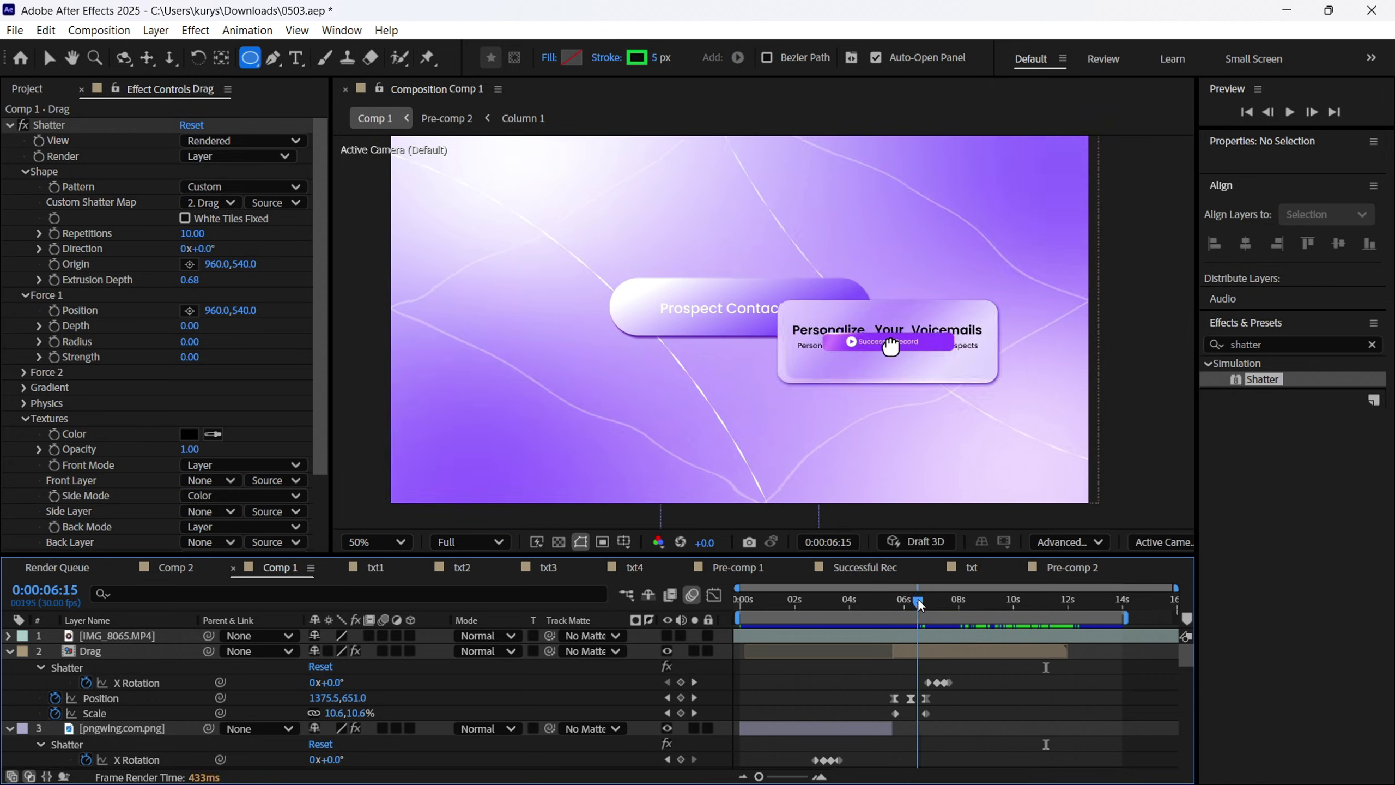
left_click_drag(920, 604, 781, 604)
key("v")
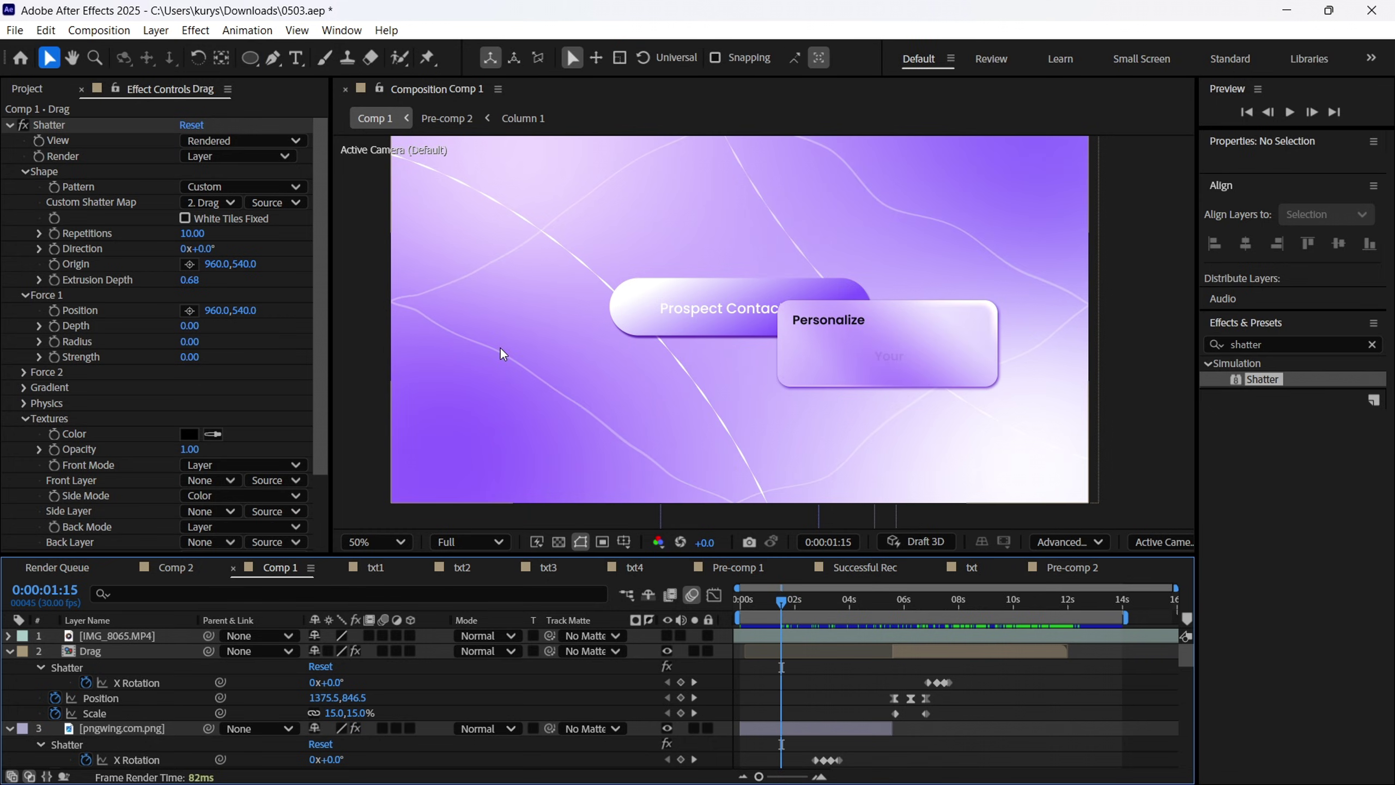
Turn off Turbulent Displace on the background's diamond line, Shape Layer 4, and set the layer's opacity to 100%.
left_click(520, 293)
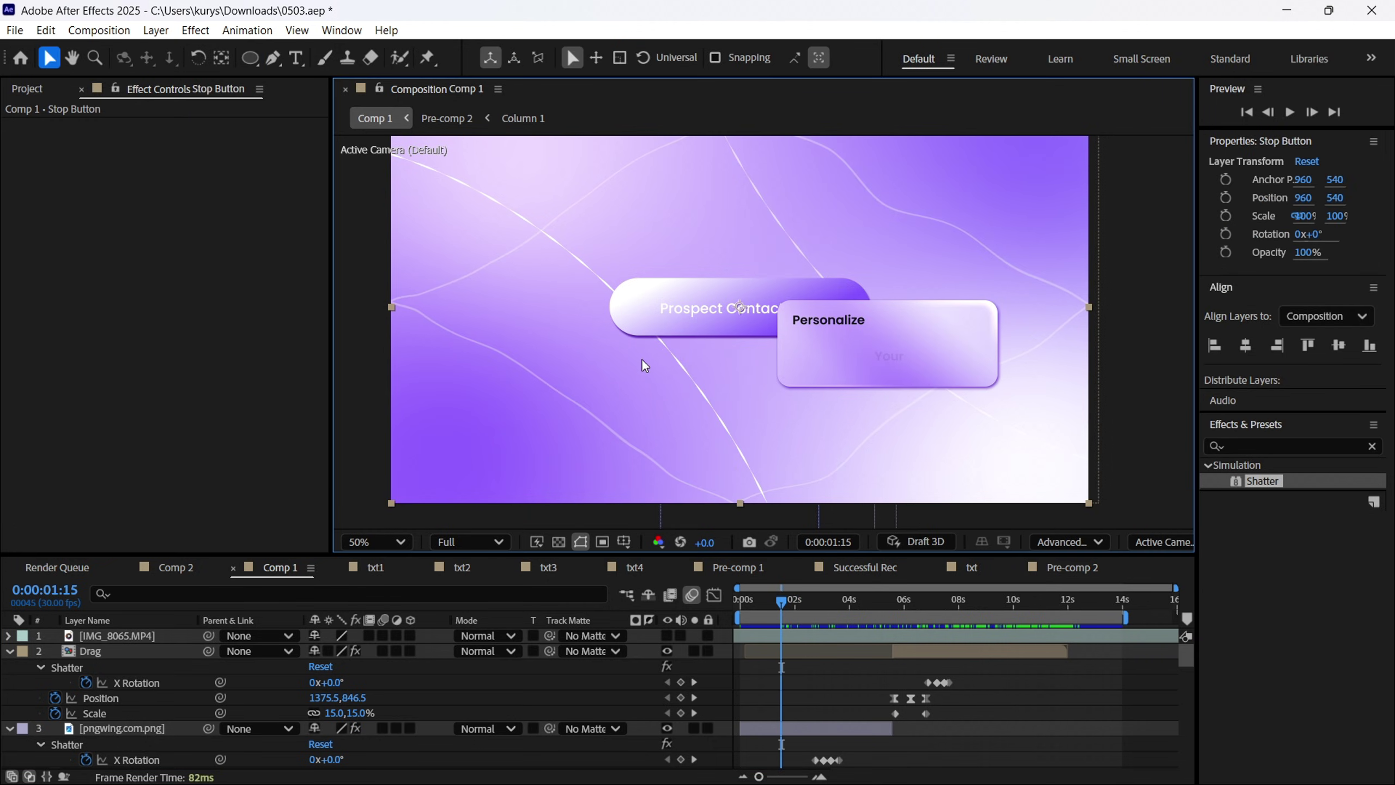
left_click_drag(782, 603, 775, 601)
scroll(775, 632, "down", 10)
scroll(127, 698, "down", 10)
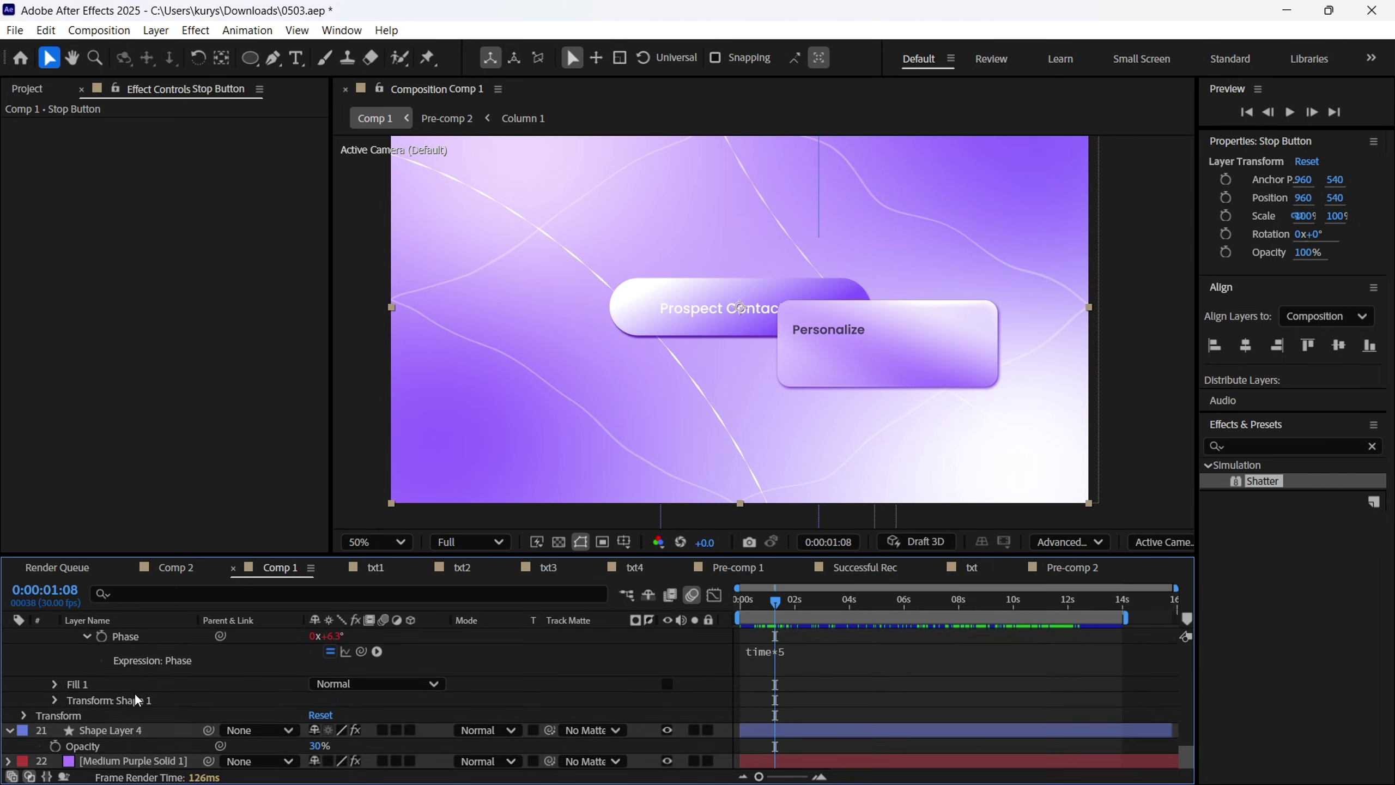
left_click(137, 732)
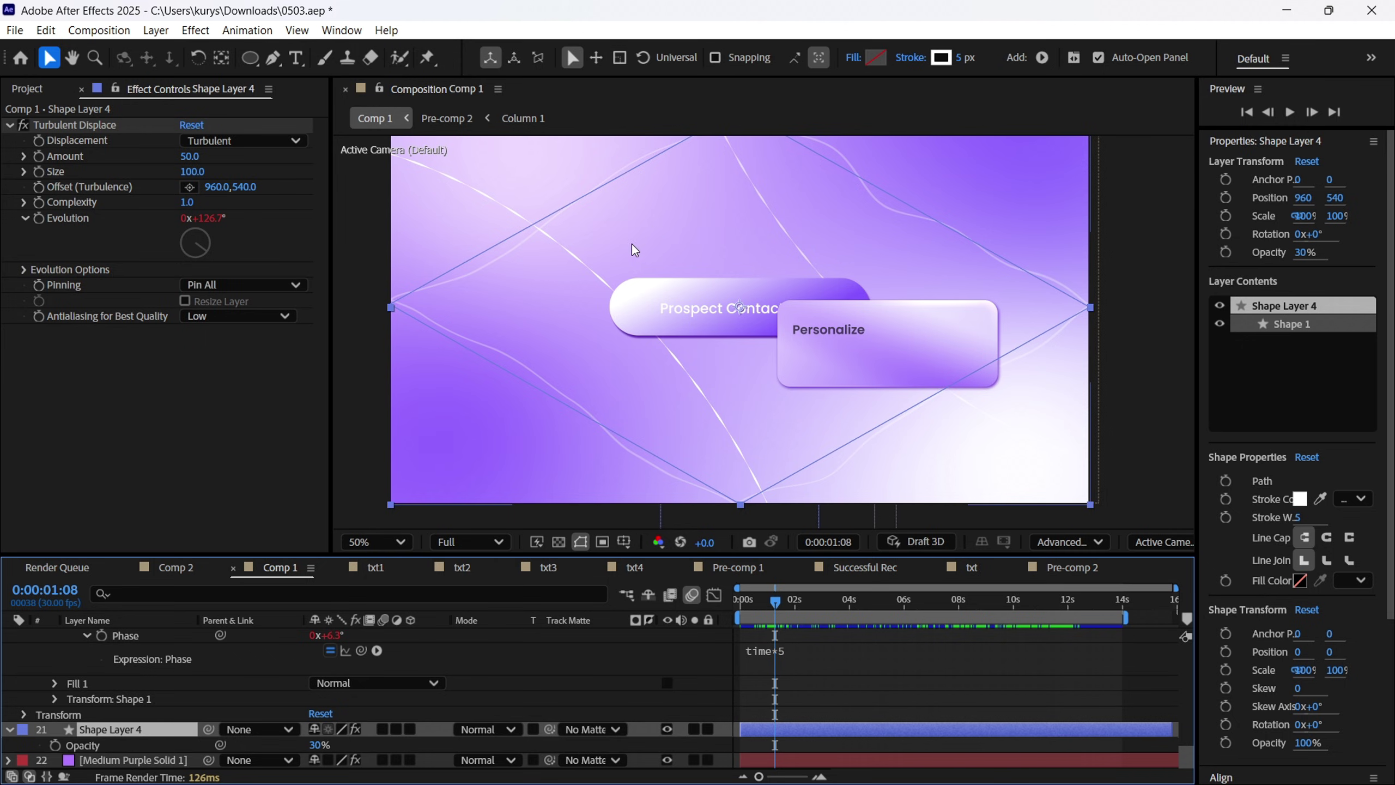
left_click(23, 125)
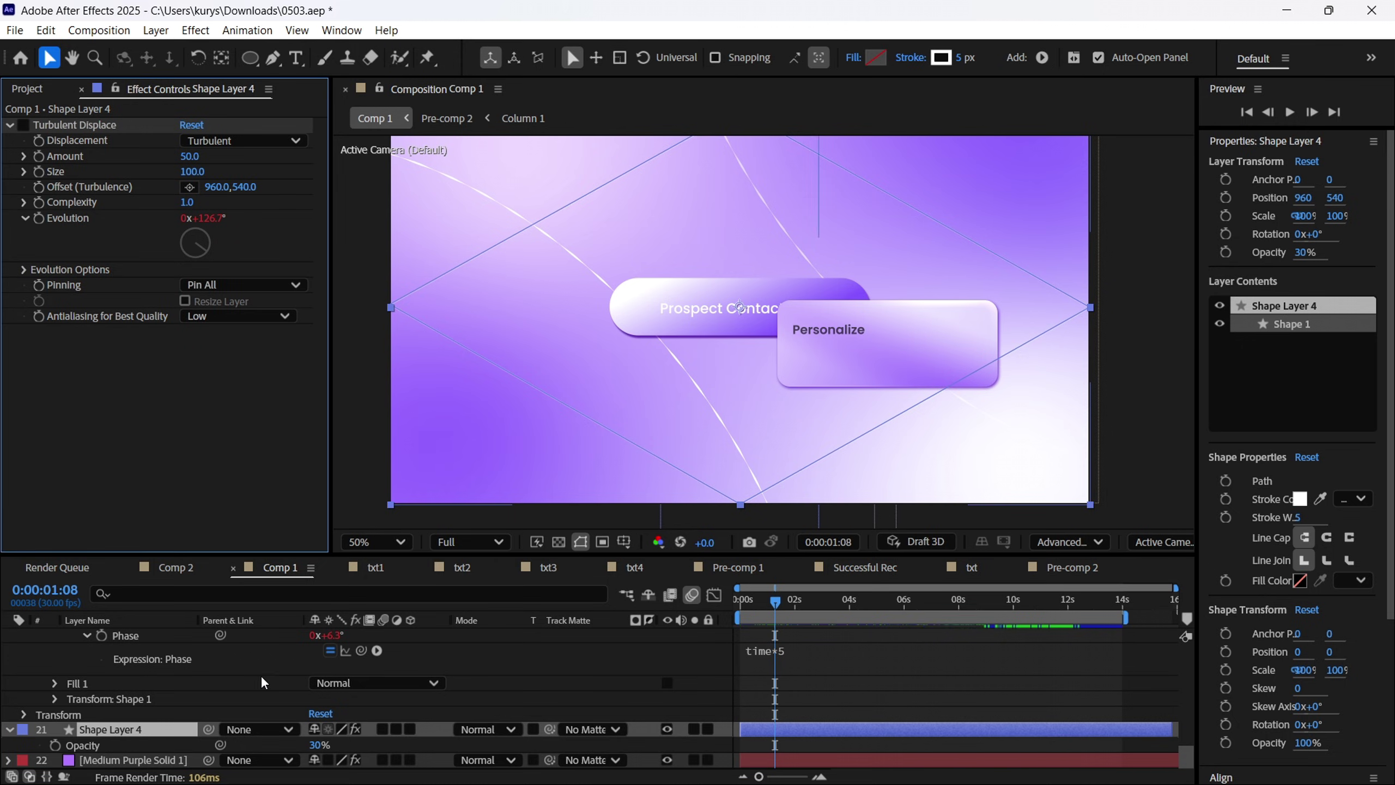
scroll(261, 679, "up", 1)
left_click_drag(314, 760, 412, 738)
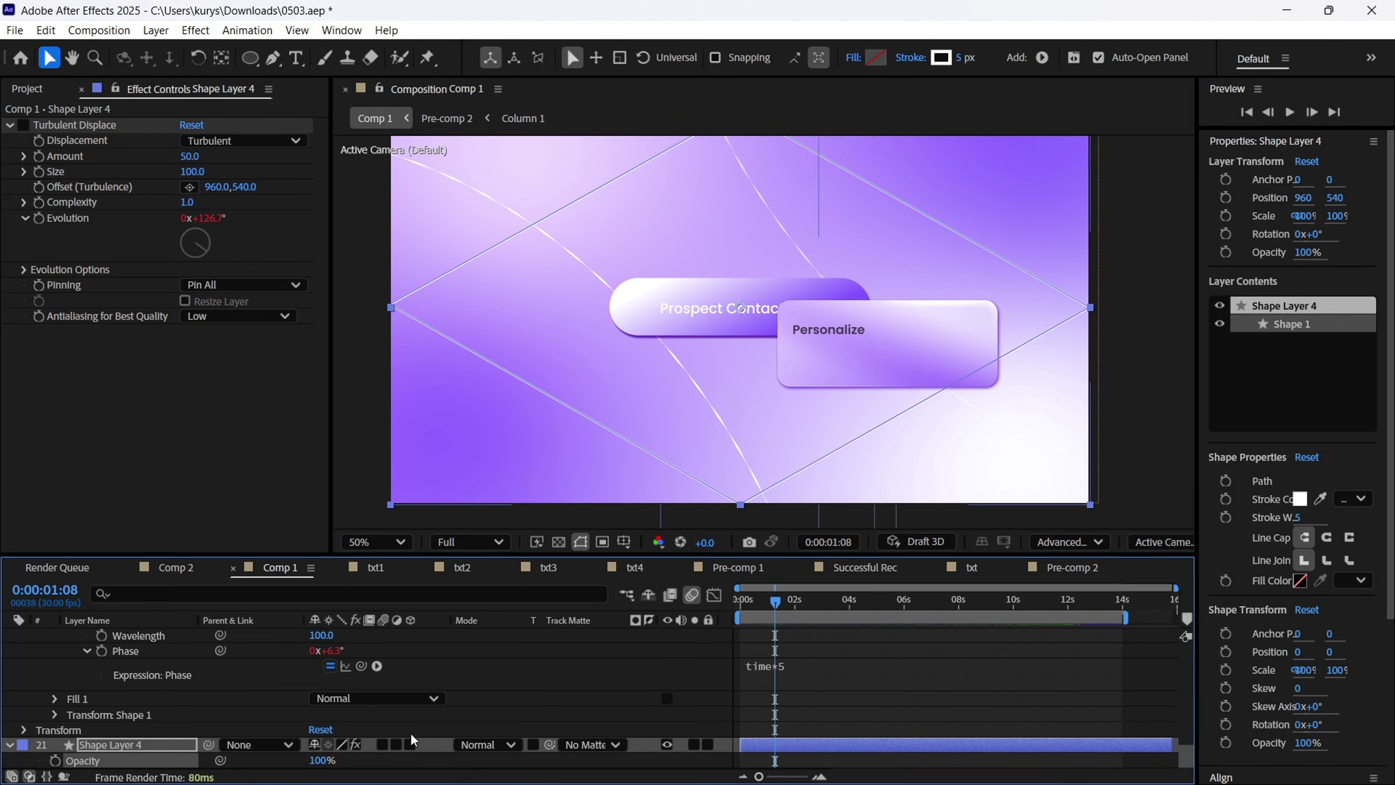
Turn Turbulent Displace back on for the background's diamond line, Shape Layer 4.
left_click(373, 760)
left_click(597, 253)
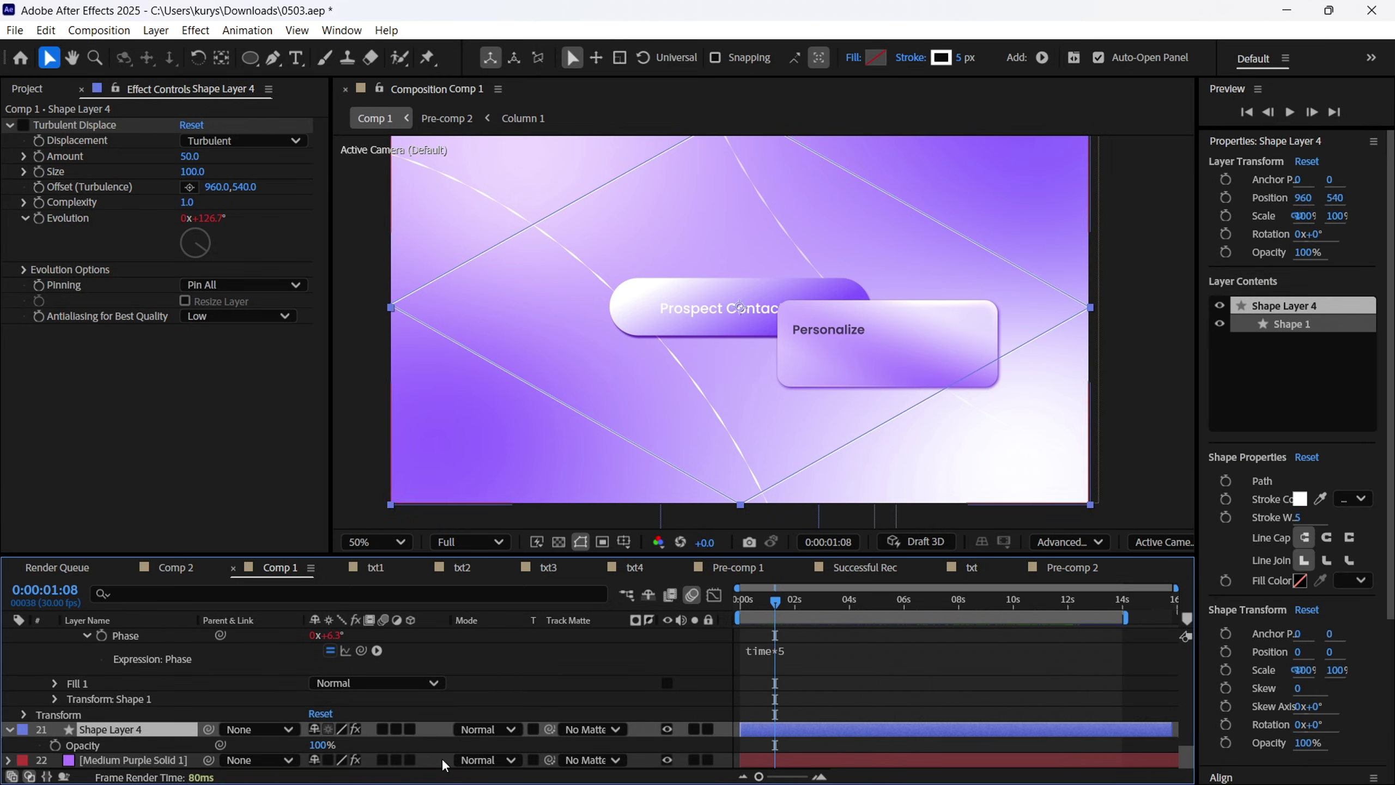
left_click(409, 744)
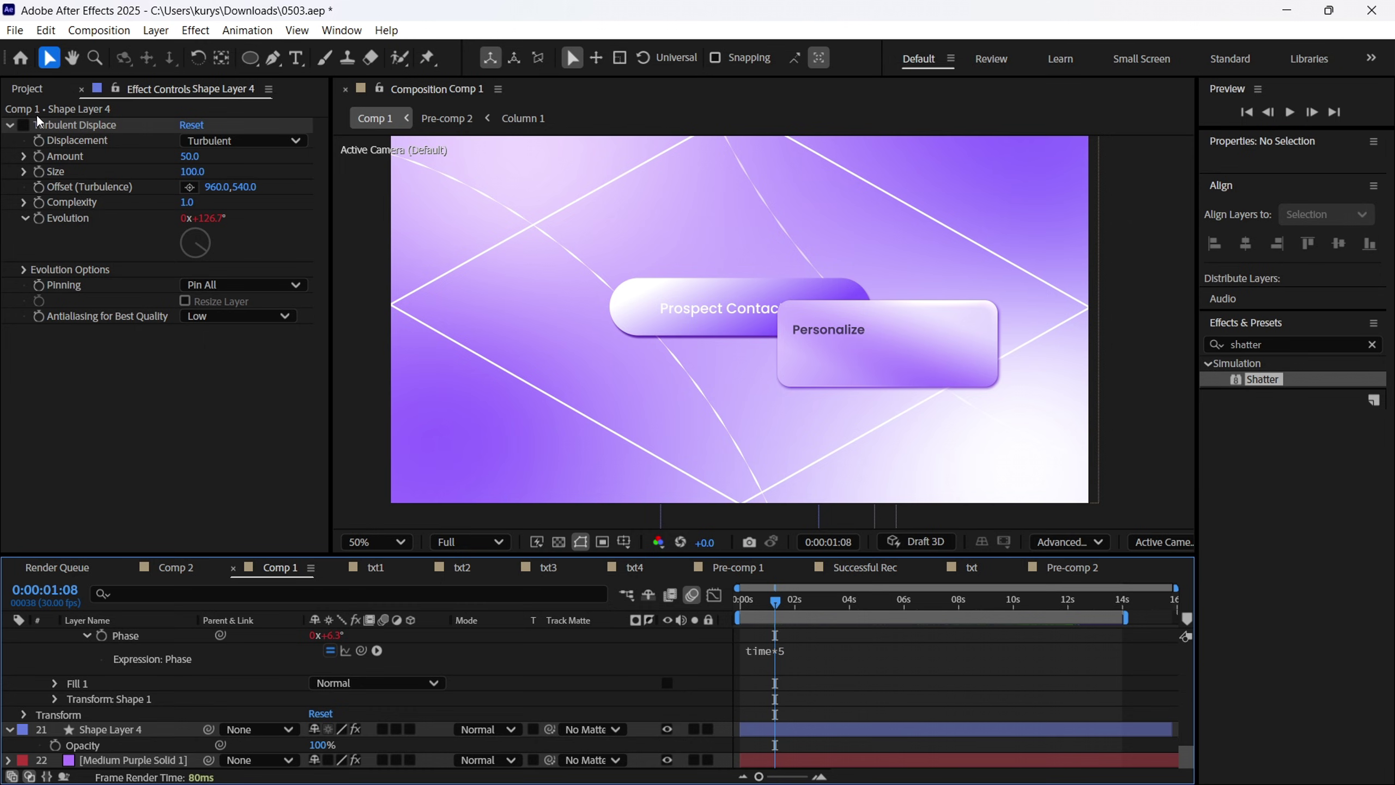
left_click(23, 125)
left_click(75, 124)
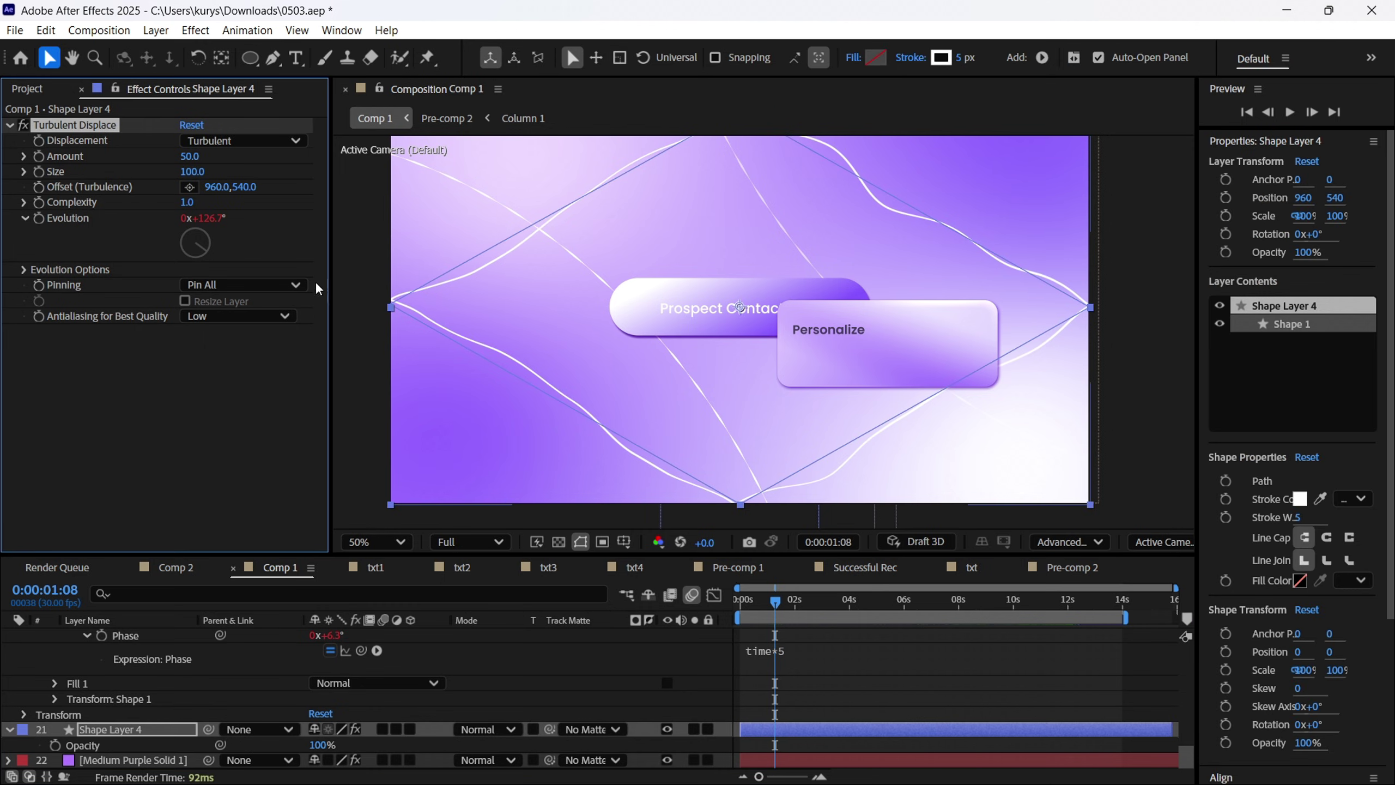
Check the diamond line's Turbulent Displace Evolution by scrubbing from 0:00:01:08 to 0:00:04:19.
key("u")
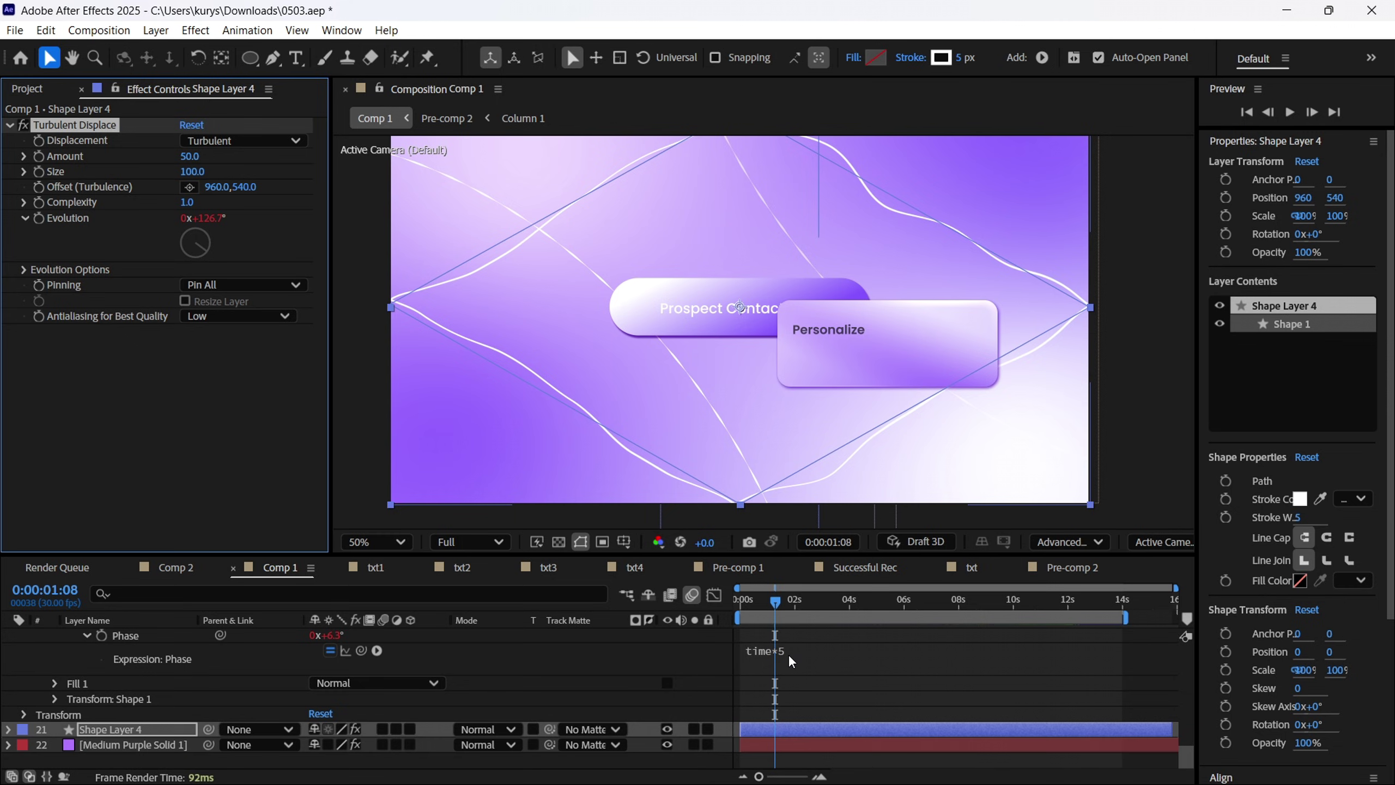
scroll(784, 653, "up", 1)
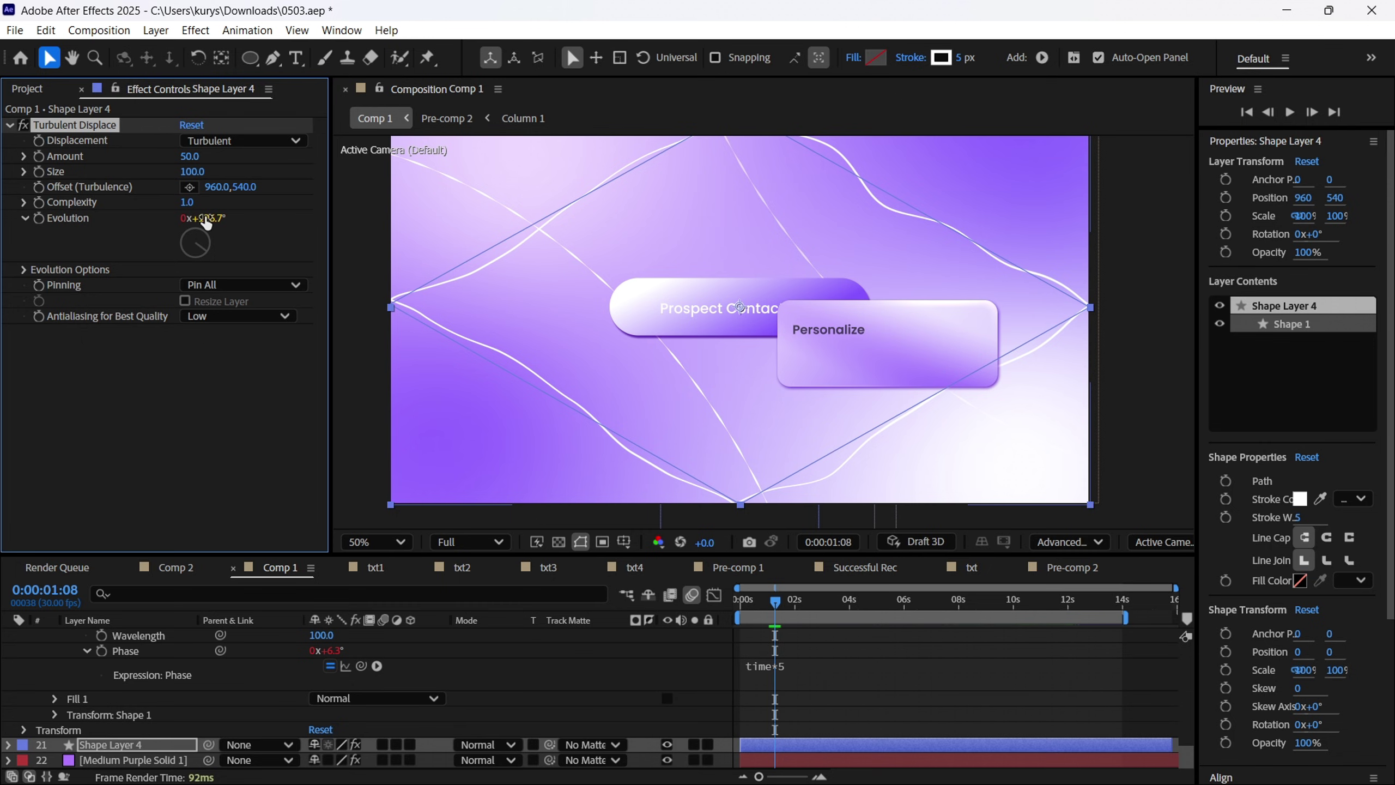
left_click_drag(782, 599, 867, 606)
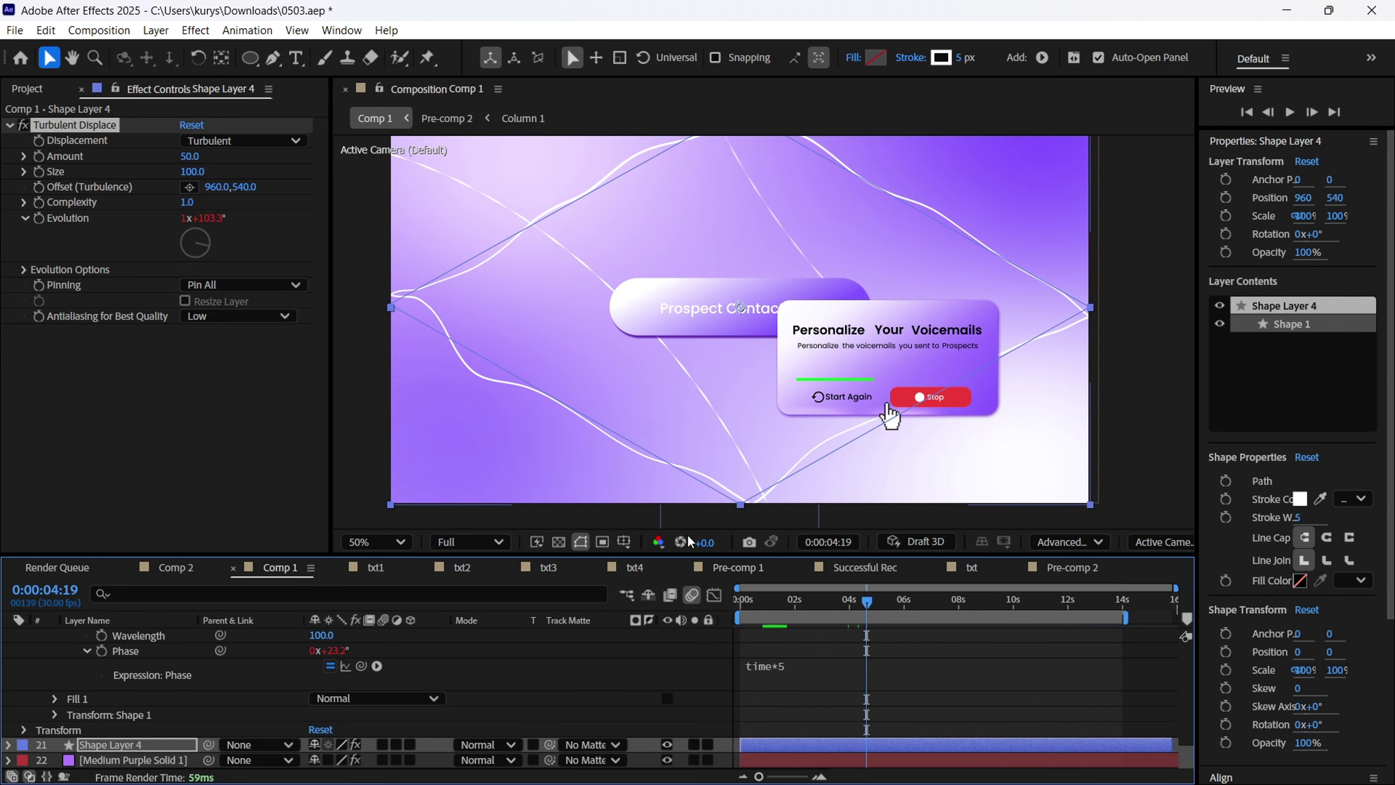
Lower the opacity of the diamond line, Shape Layer 4, to 36%.
key("t")
left_click_drag(277, 740, 260, 739)
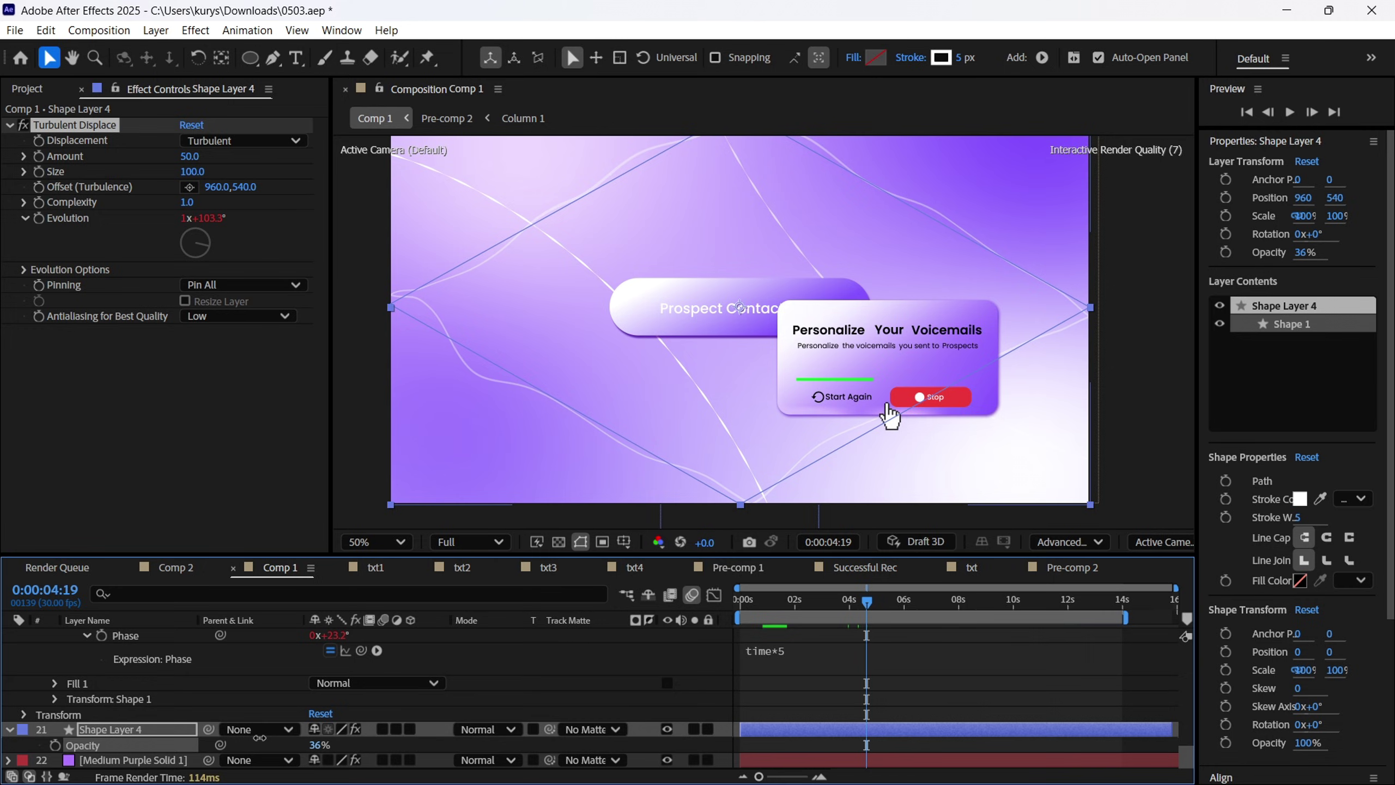
left_click(451, 747)
scroll(451, 747, "up", 2)
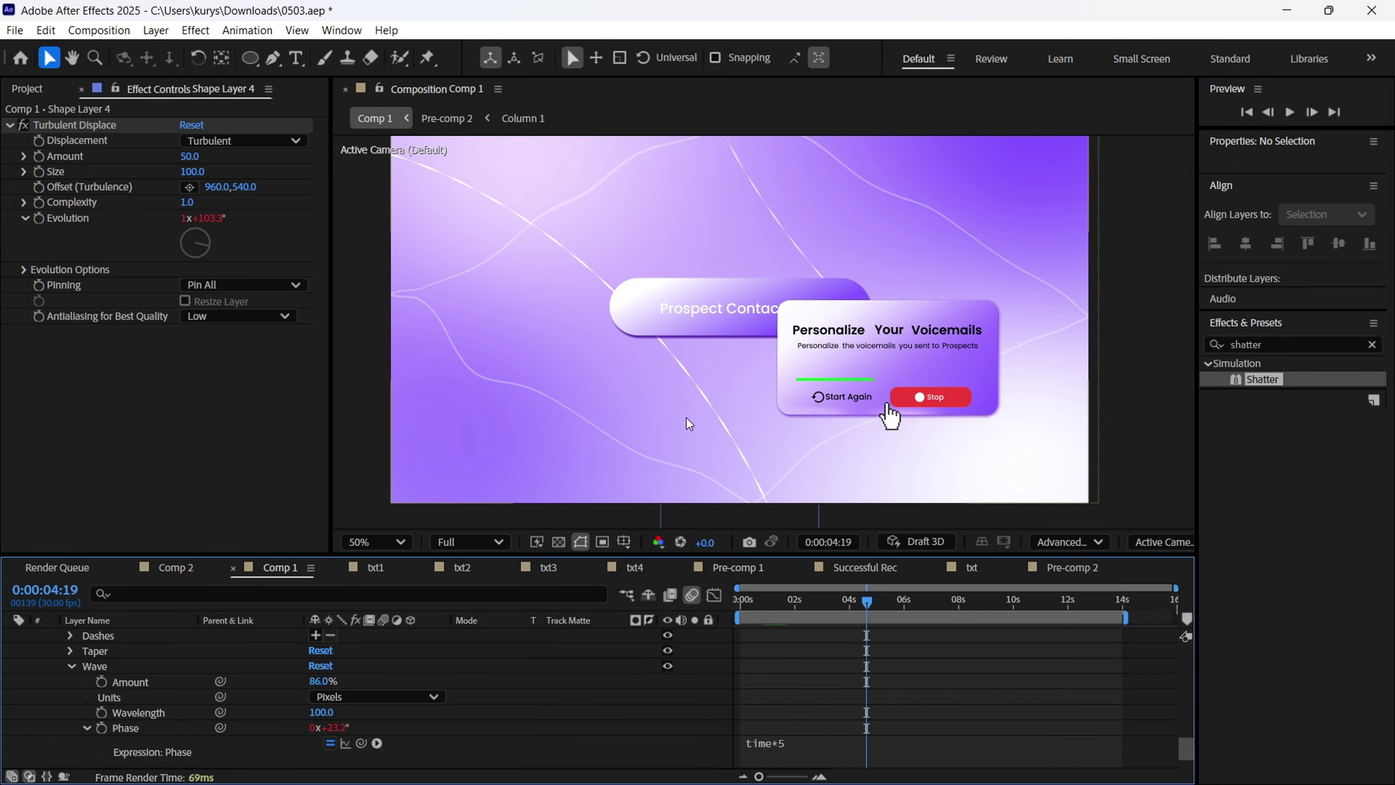
Select the curved background line, Shape Layer 5, and inspect its stroke up close.
left_click_drag(686, 259, 685, 292)
scroll(614, 267, "down", 2)
left_click(531, 228)
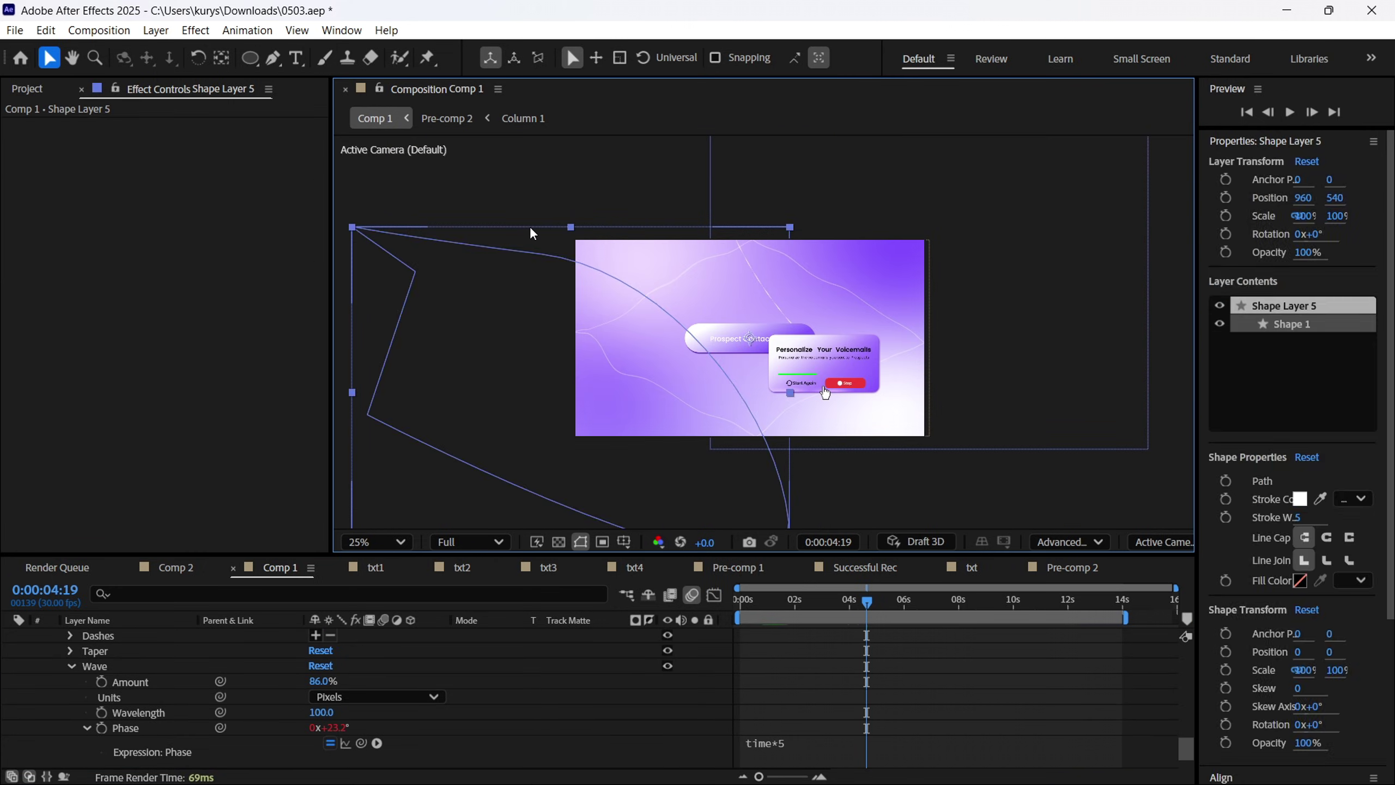
left_click_drag(808, 459, 795, 393)
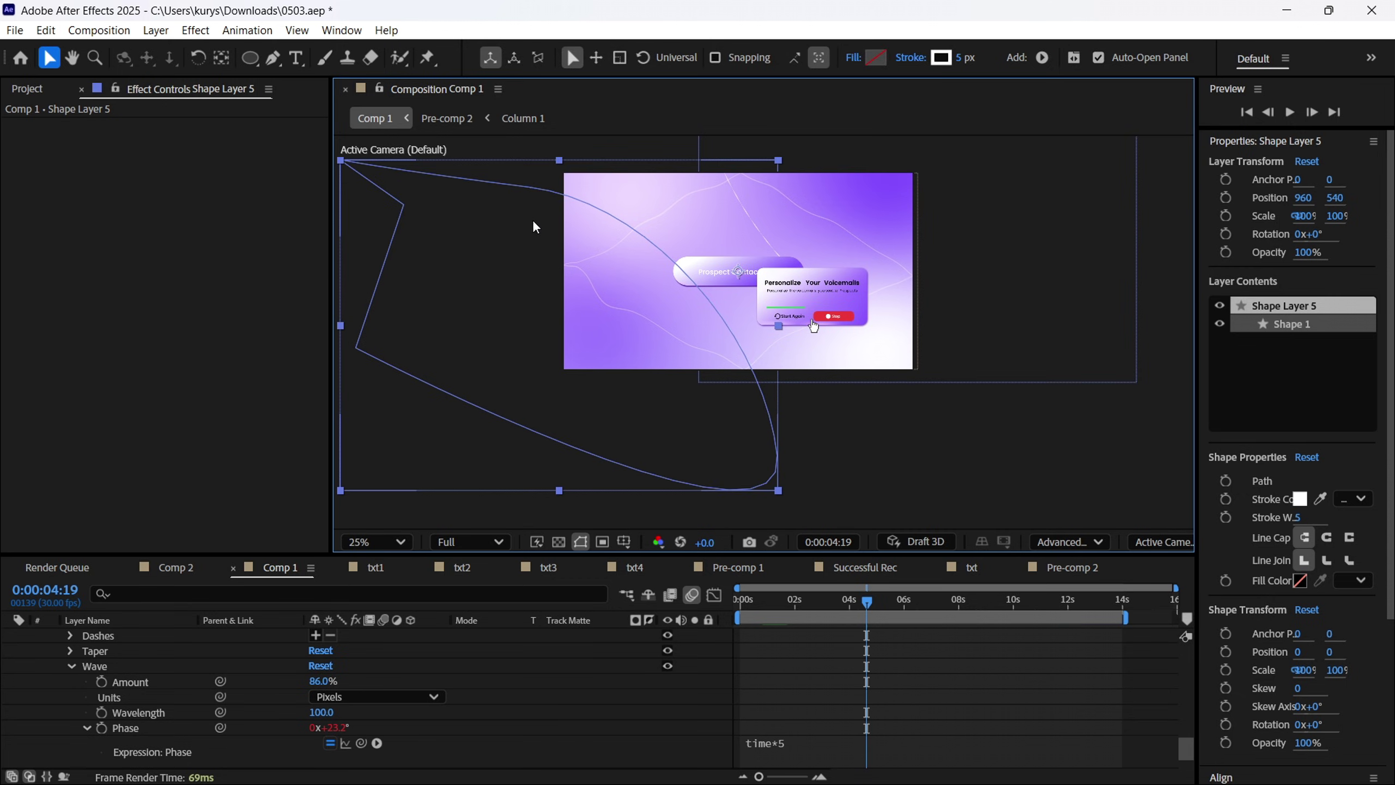
key("period")
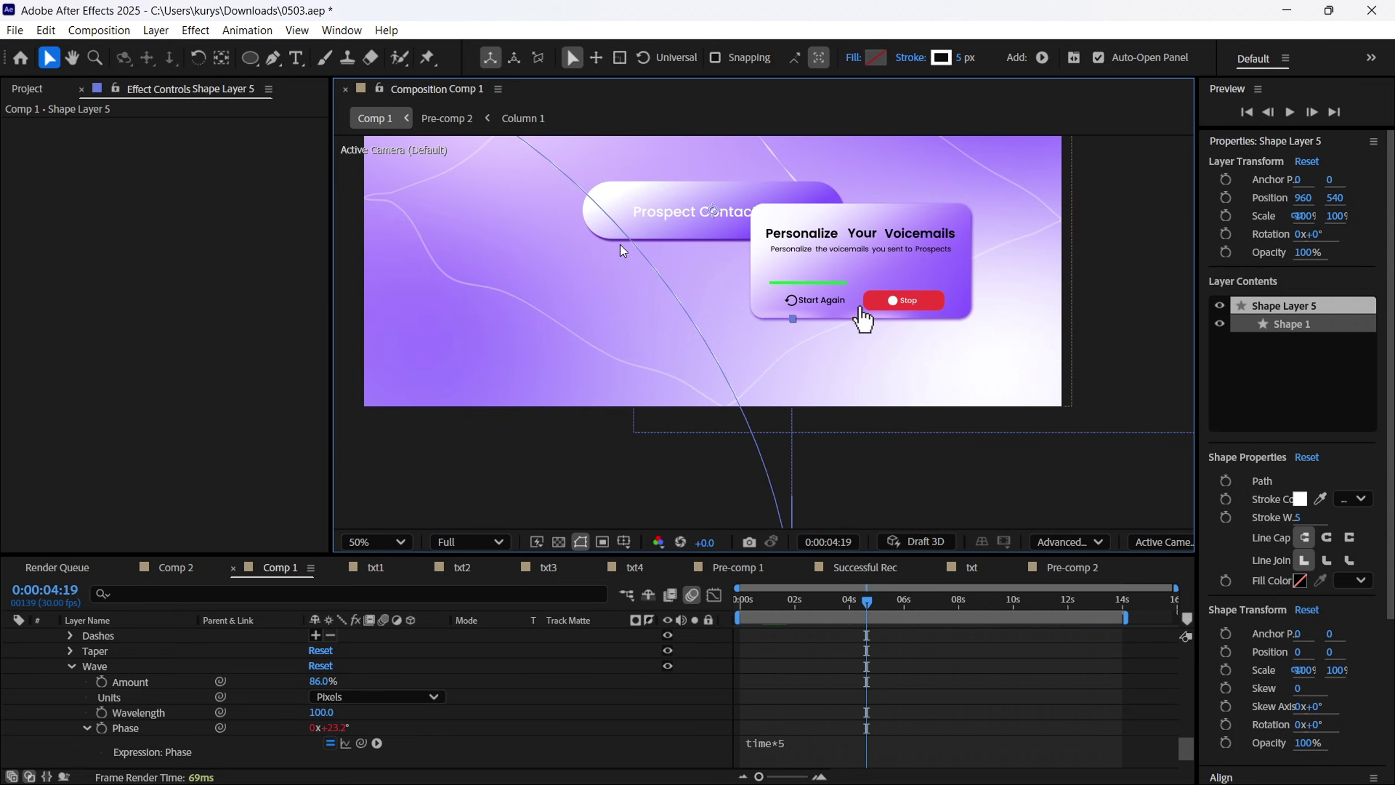
key("period")
key("period")
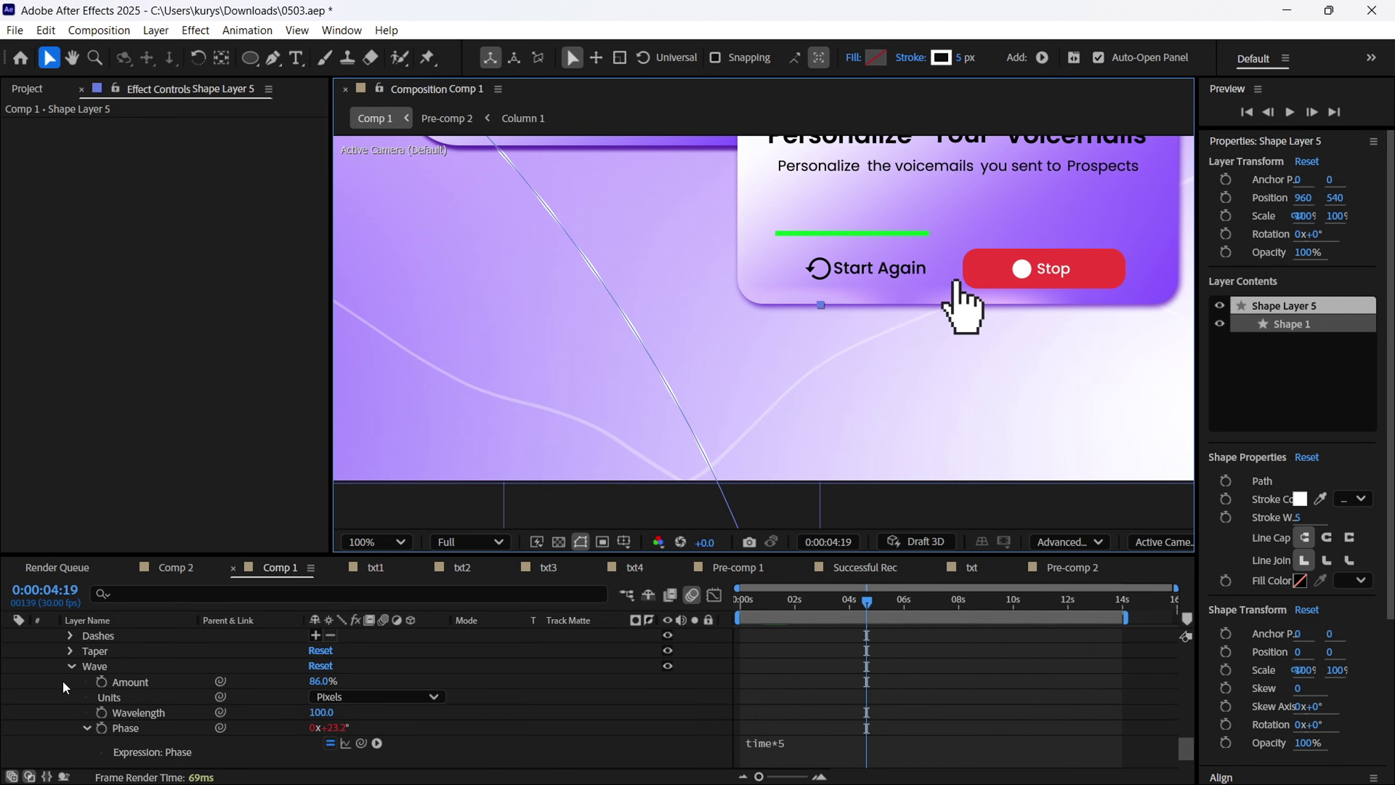
Examine the stroke's Wave settings on Shape Layer 5, including the Phase expression.
scroll(66, 682, "up", 6)
scroll(66, 693, "down", 6)
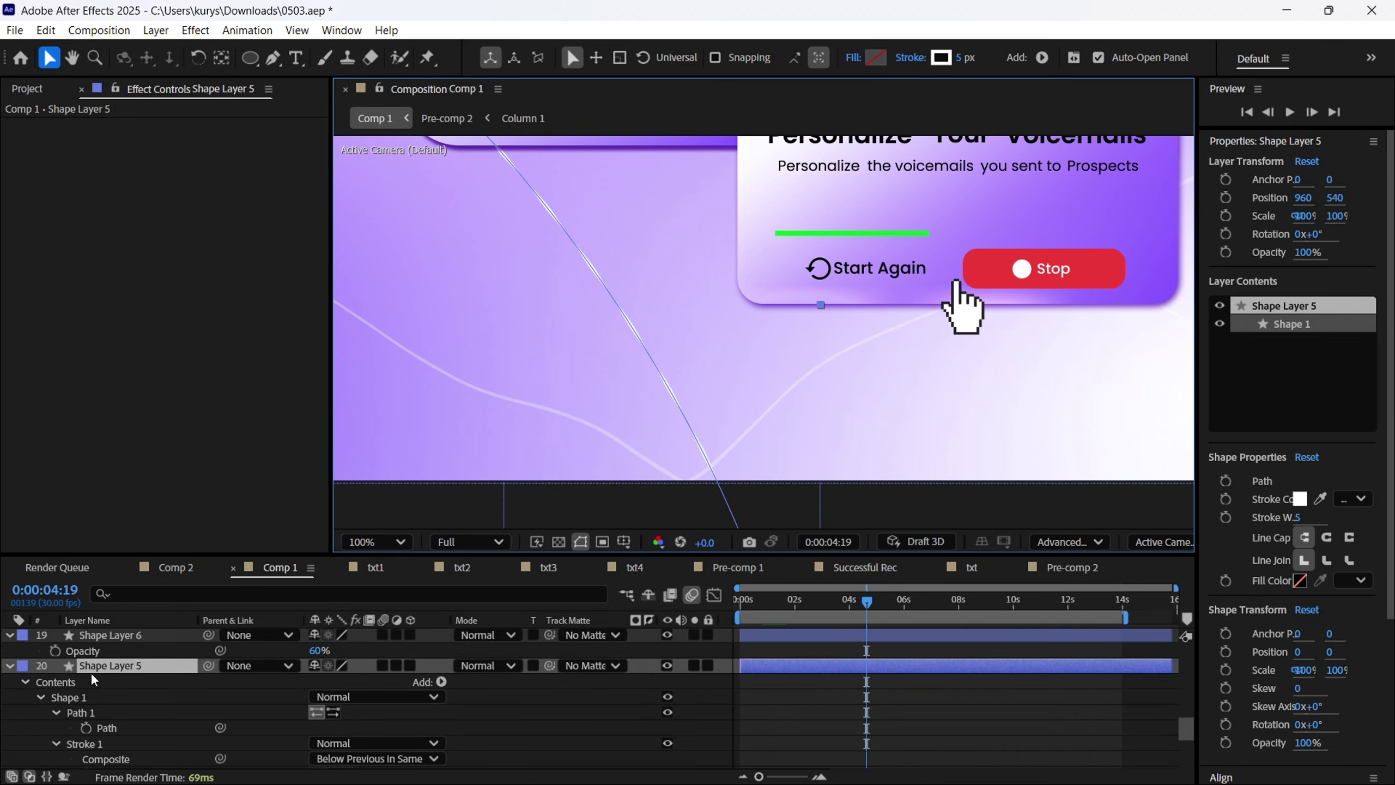
scroll(90, 701, "down", 3)
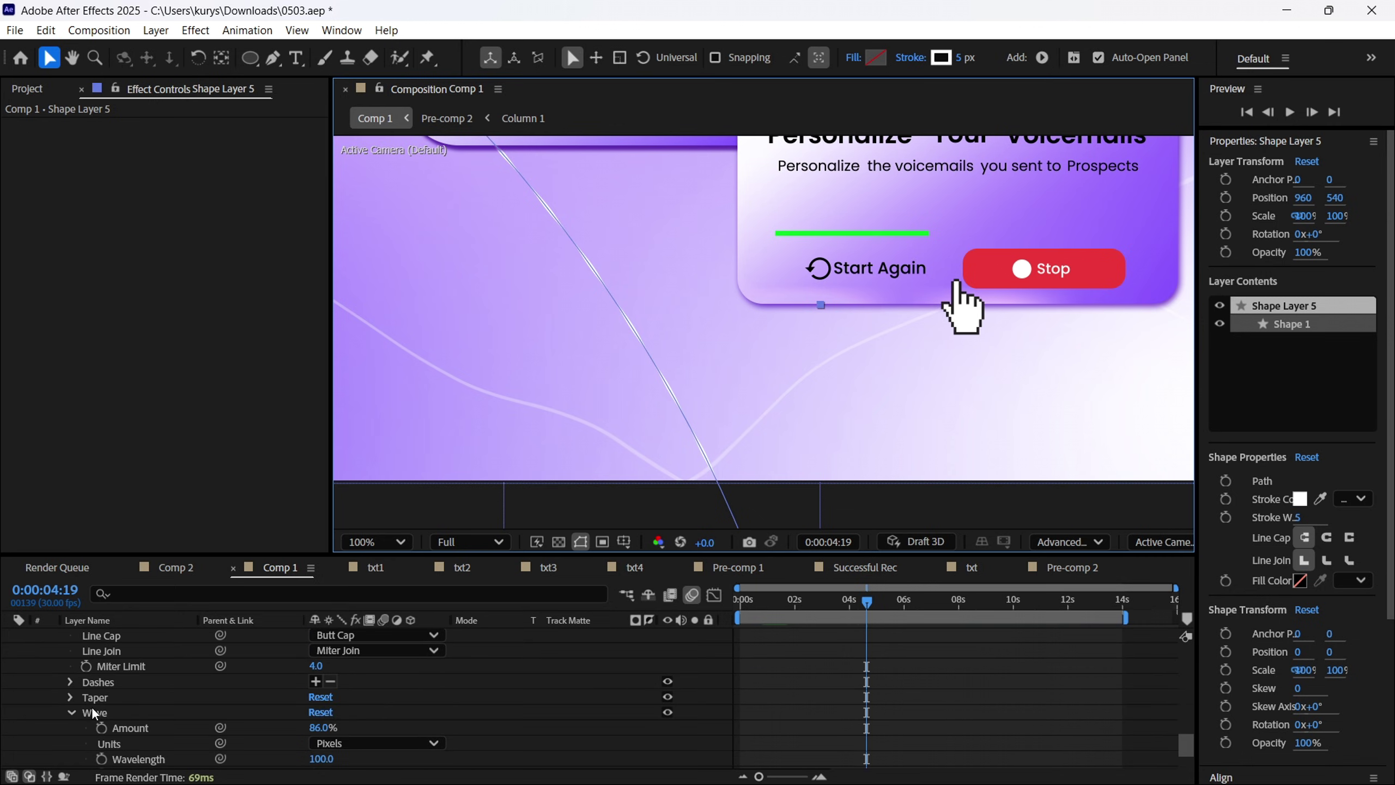
left_click(97, 709)
scroll(230, 714, "down", 1)
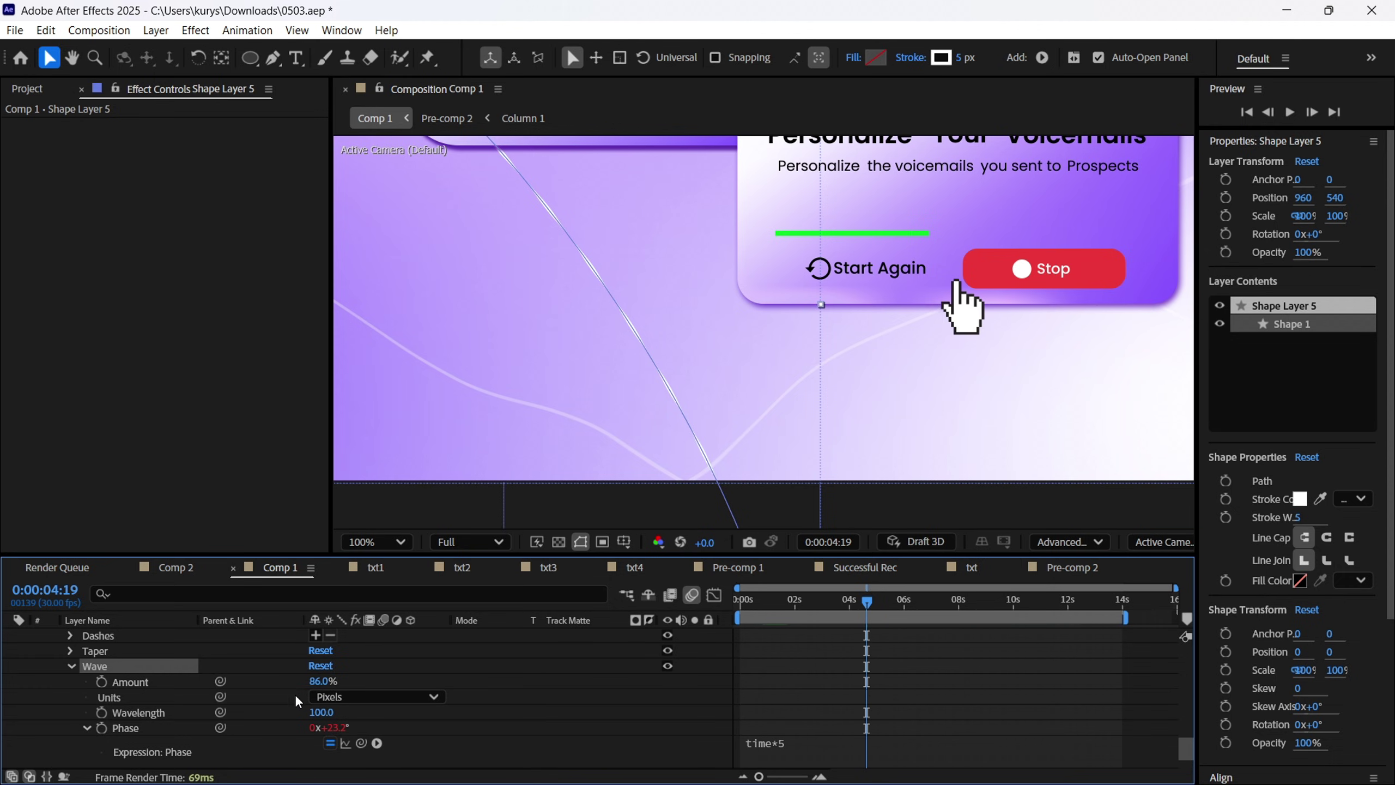
scroll(294, 694, "down", 1)
left_click(129, 682)
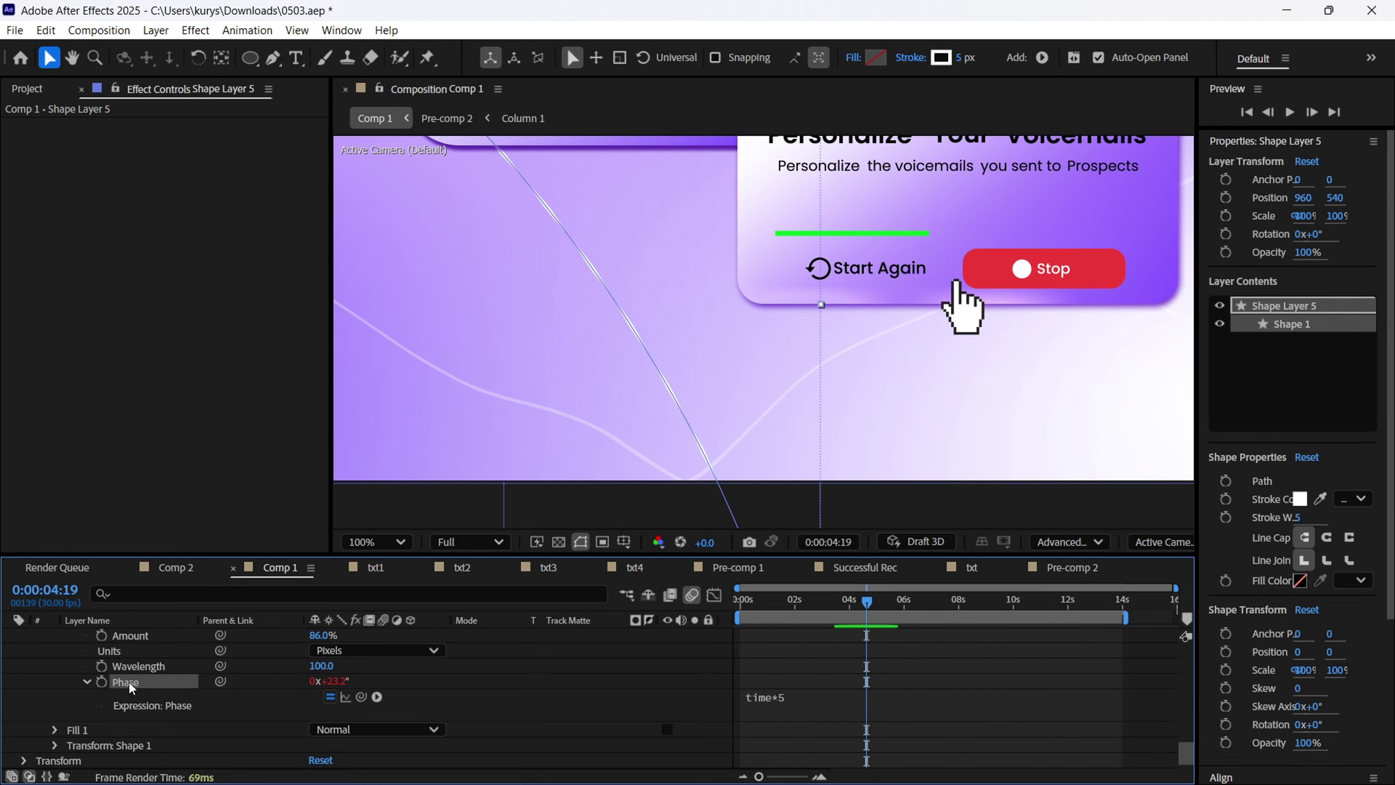
scroll(693, 342, "down", 1)
Deselect the curved line and review the background lines' motion from 0:00:04:19 to 0:00:07:28.
left_click_drag(601, 274, 656, 379)
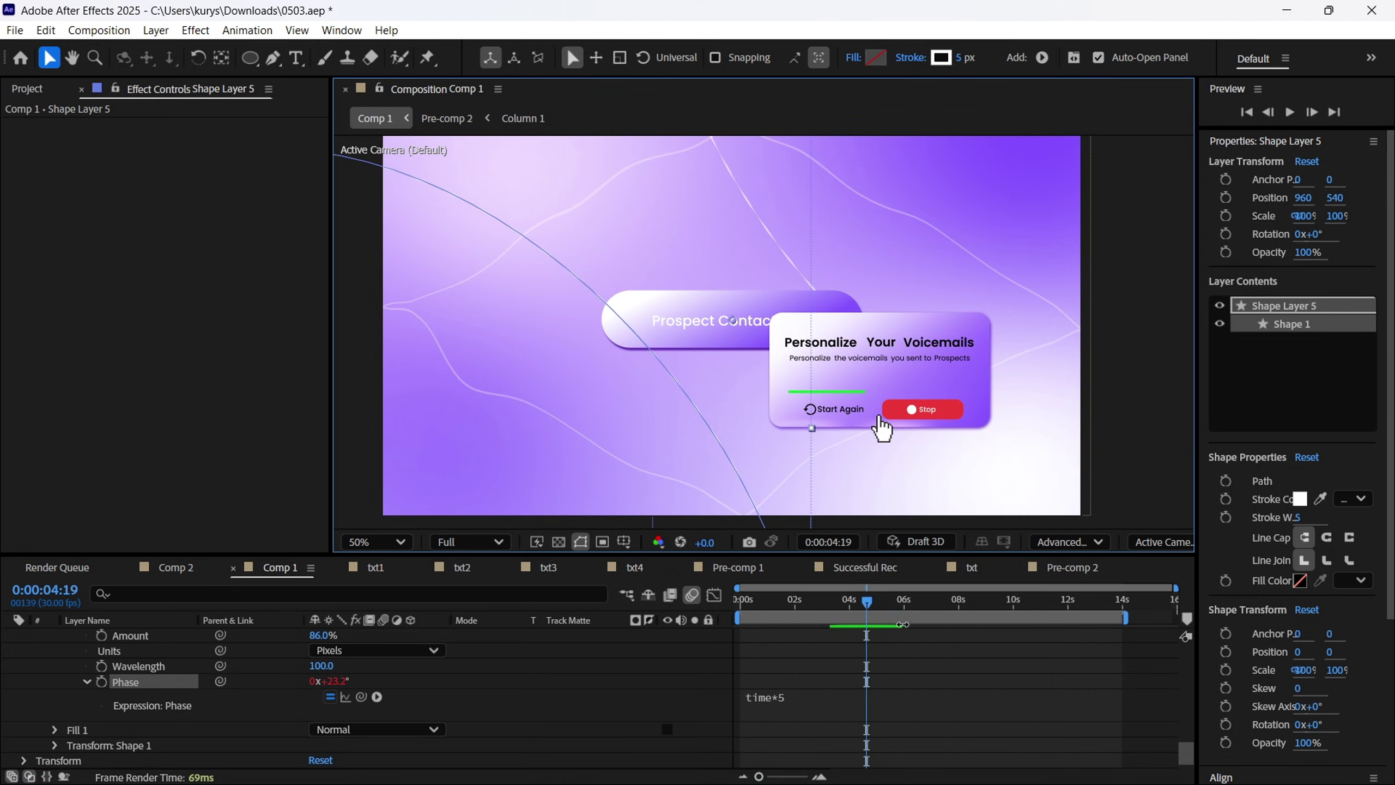
left_click(903, 654)
scroll(763, 332, "down", 2)
left_click_drag(866, 602, 906, 602)
left_click_drag(923, 603, 959, 611)
scroll(752, 370, "up", 2)
key("comma")
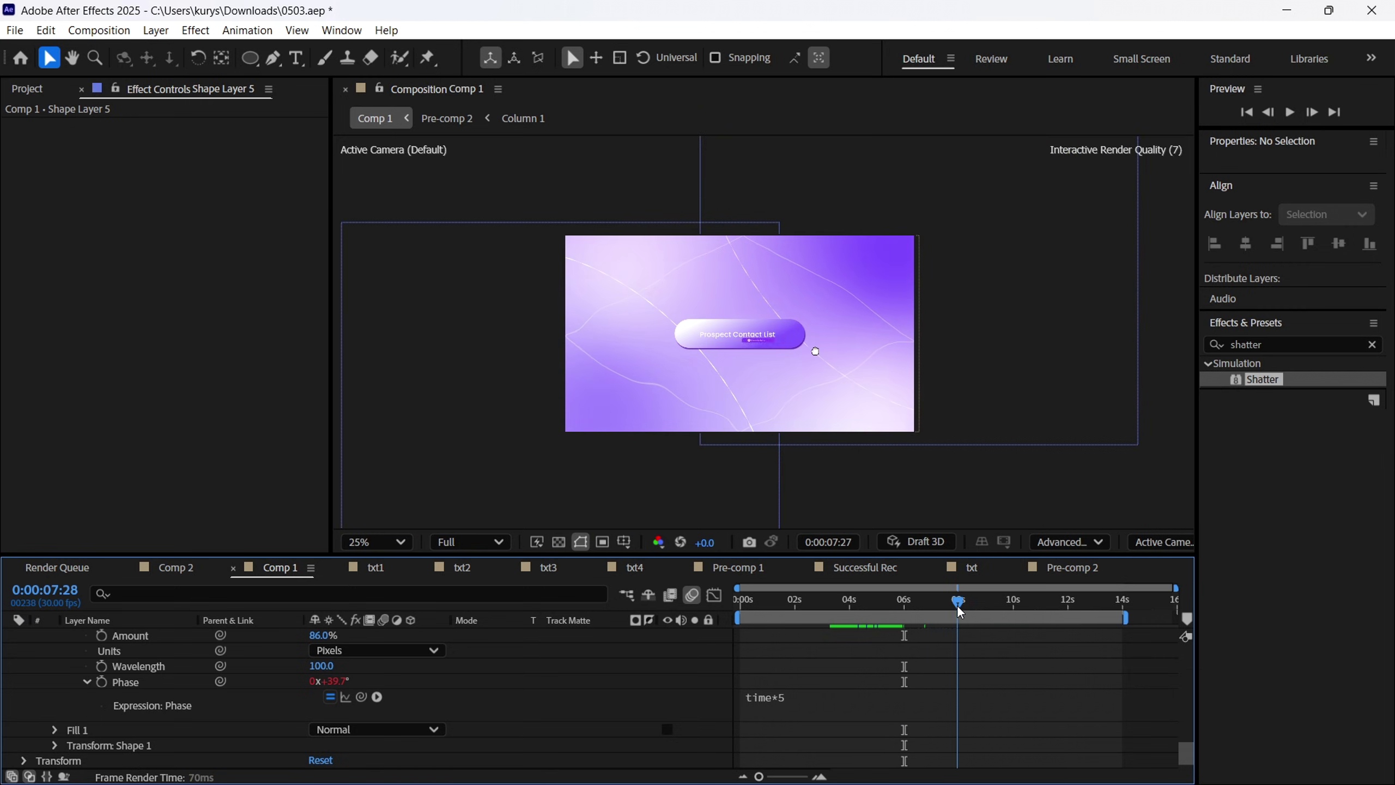